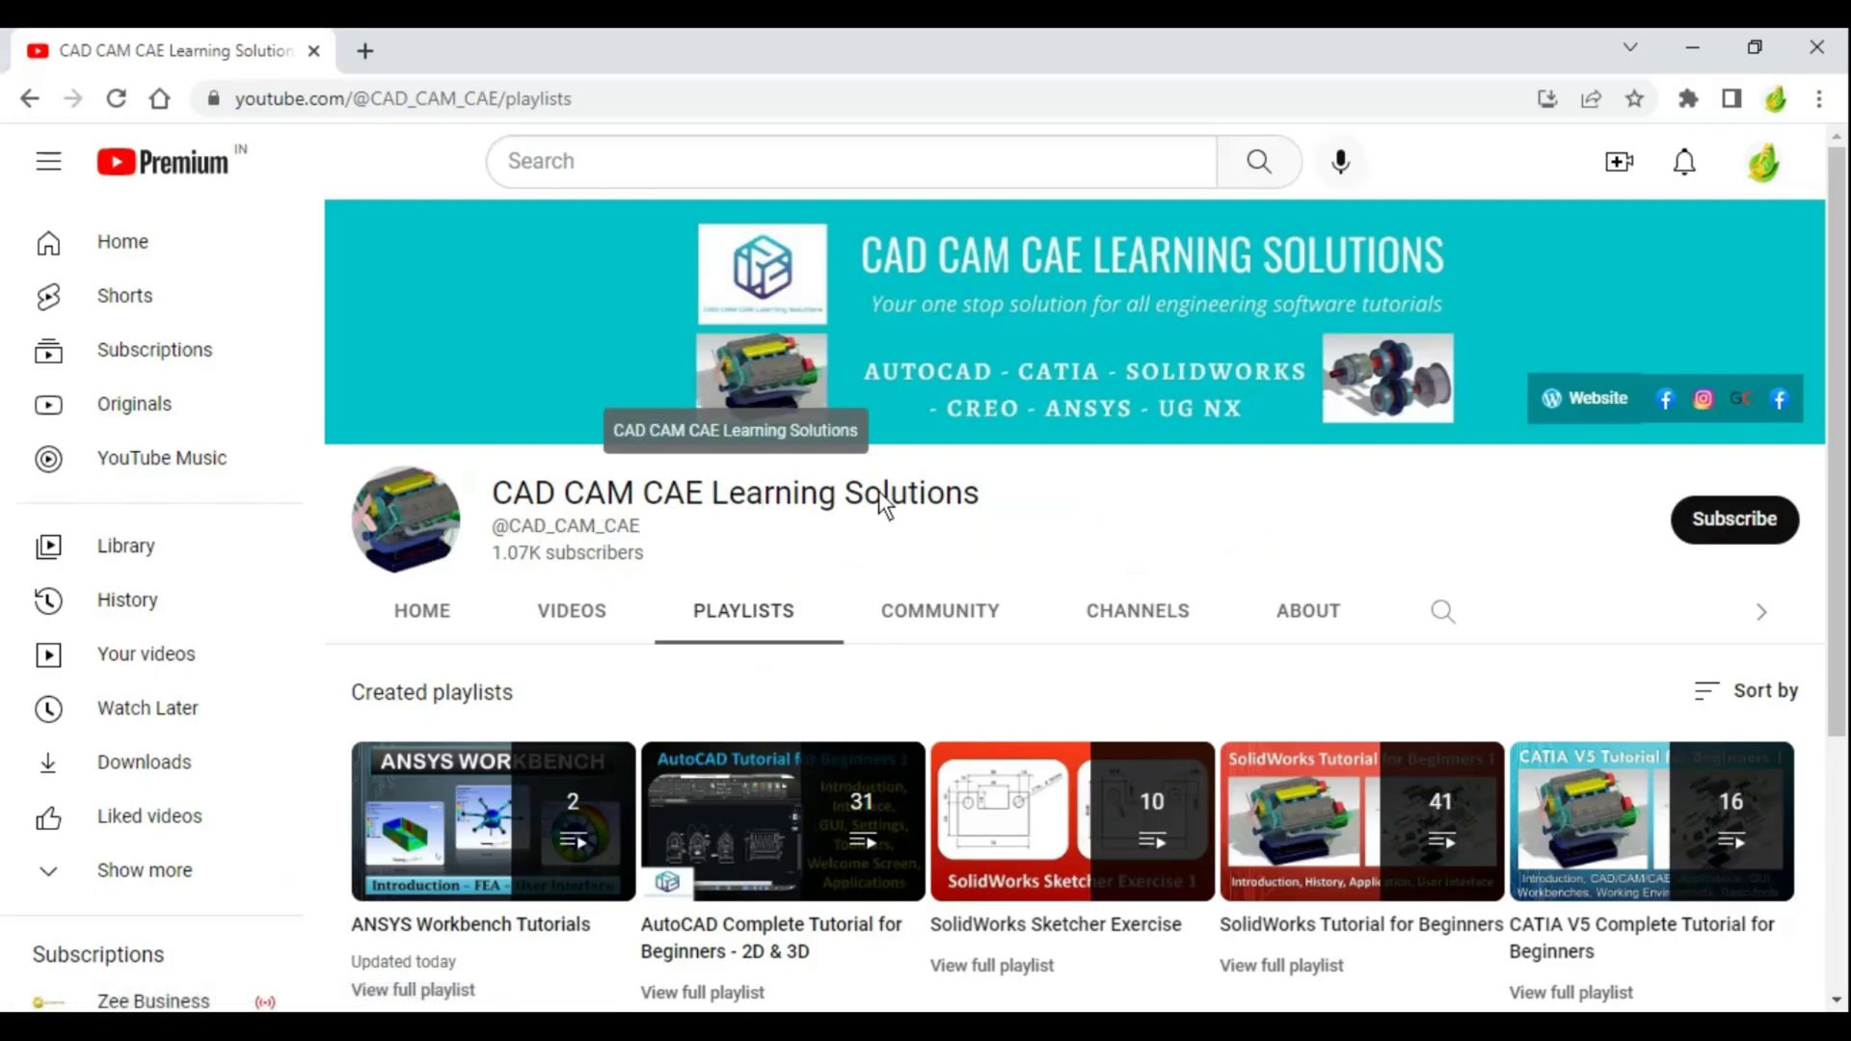
- Subscribe to the CAD CAM CAE Learning Solutions channel from its Playlists page
left_click(1732, 523)
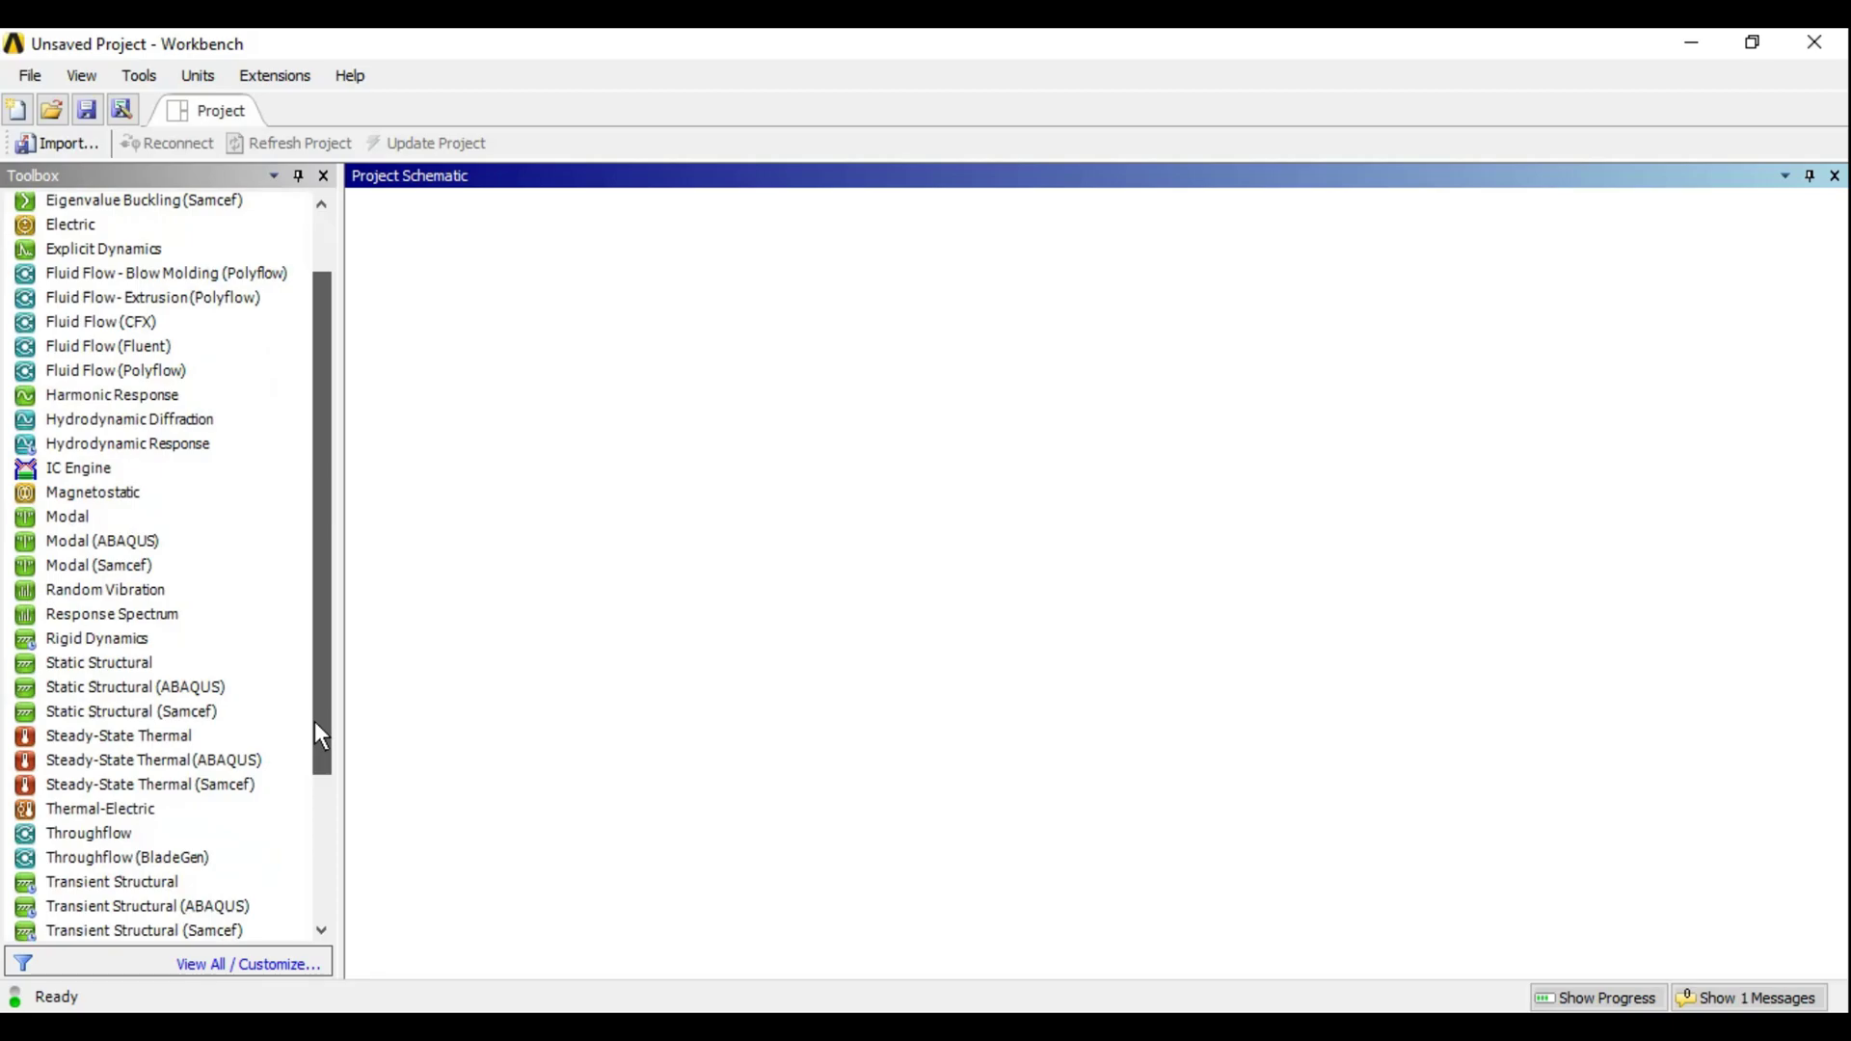
- Add a Static Structural system to the schematic and start New DesignModeler Geometry for it
left_click_drag(325, 668, 319, 686)
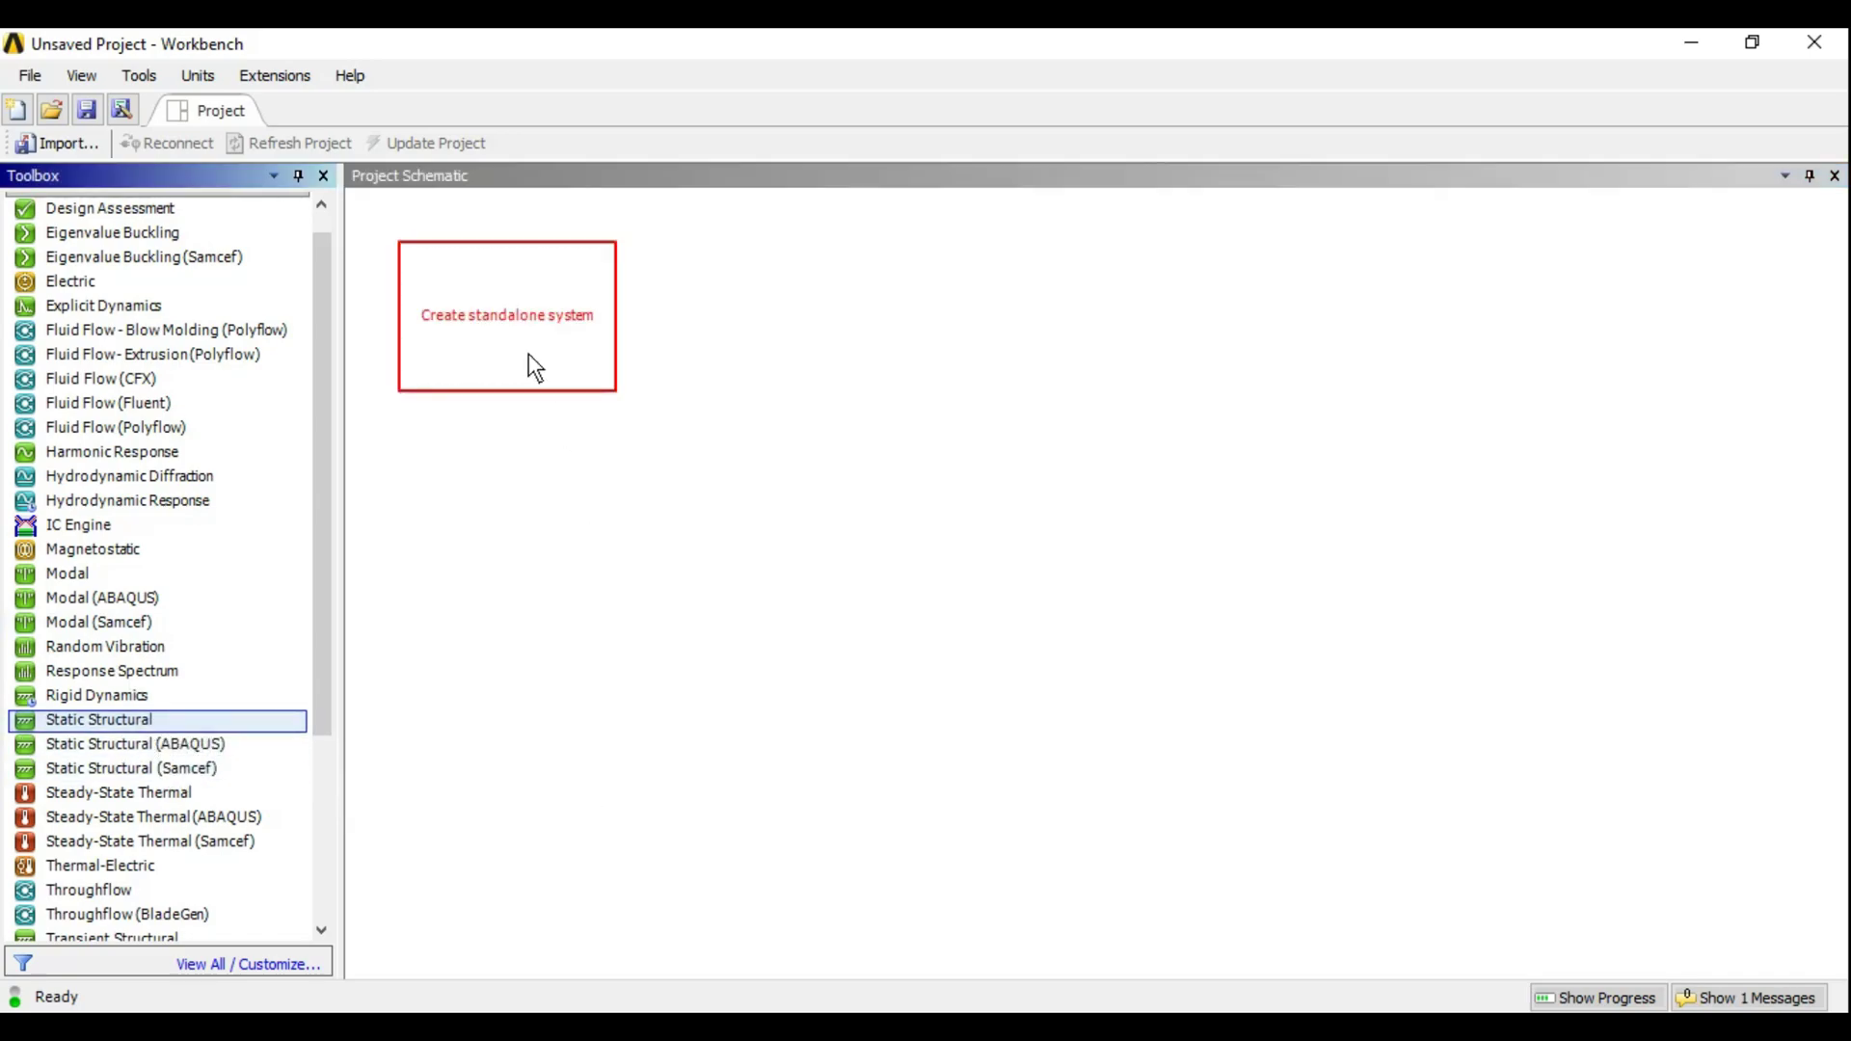
left_click_drag(141, 726, 528, 353)
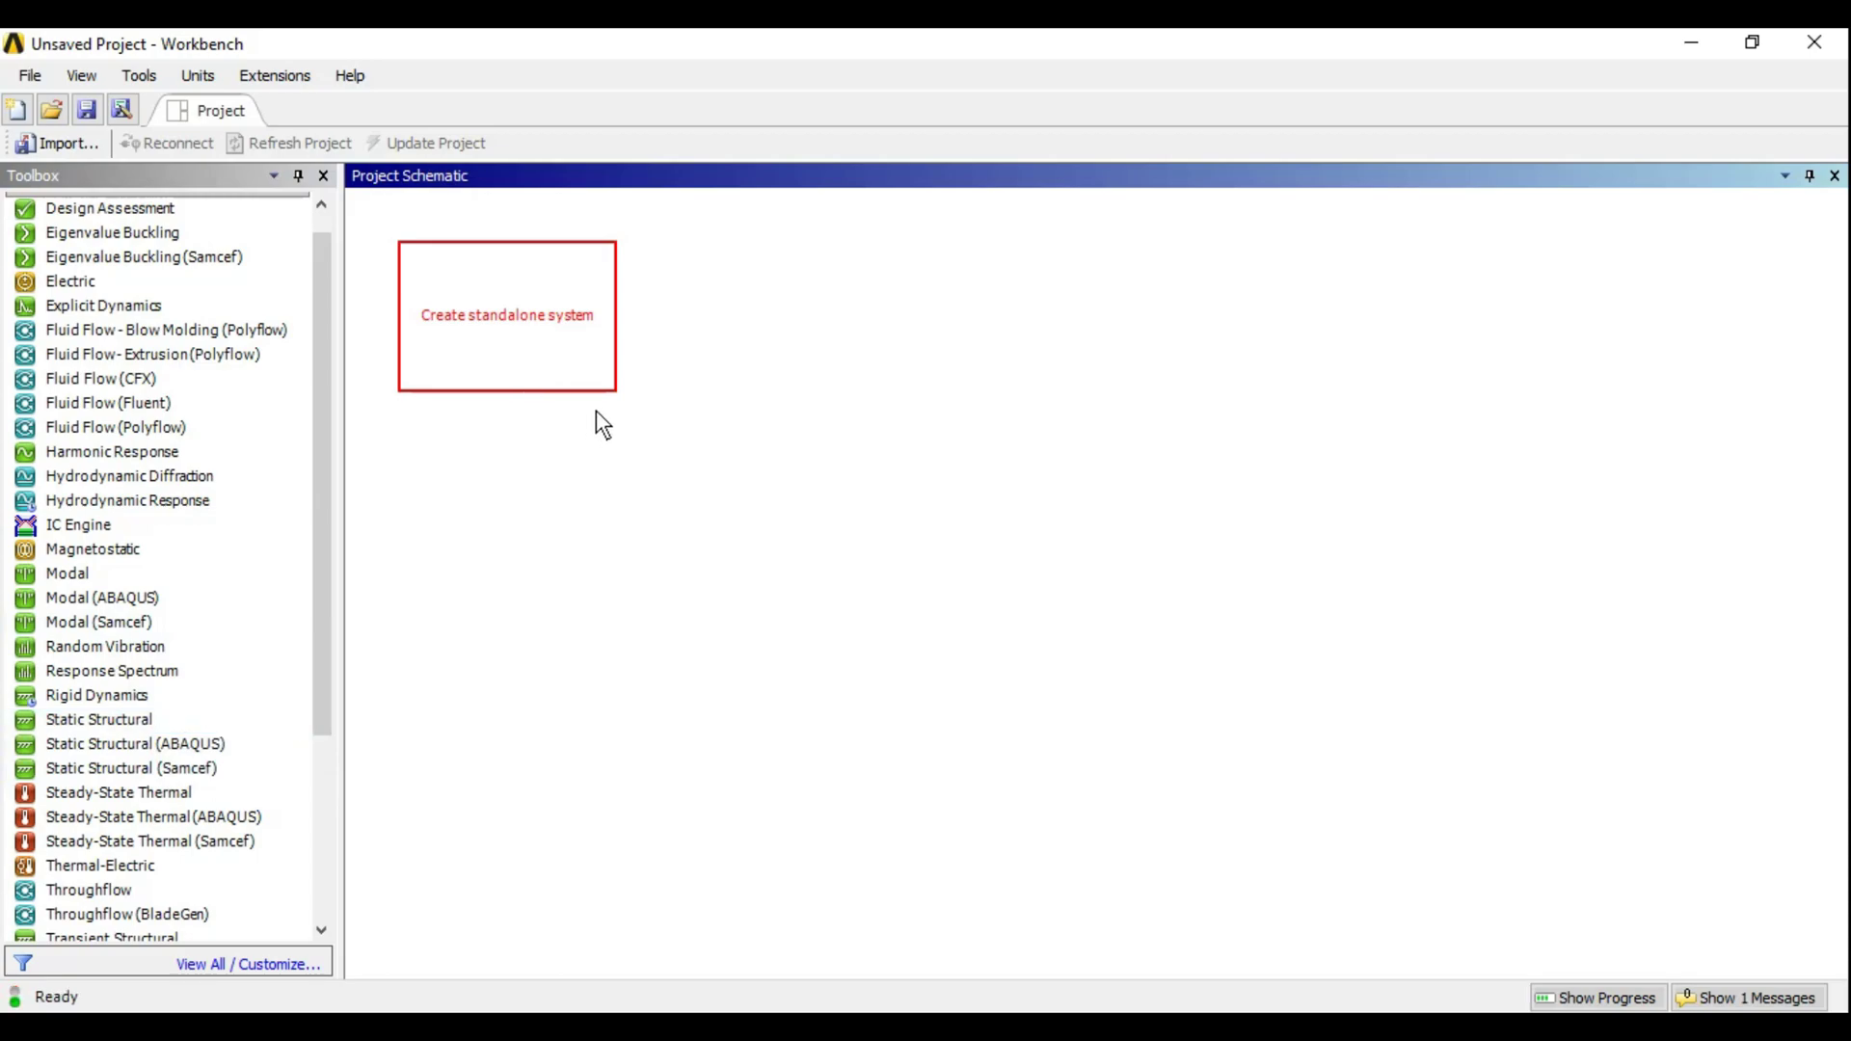
left_click(556, 338)
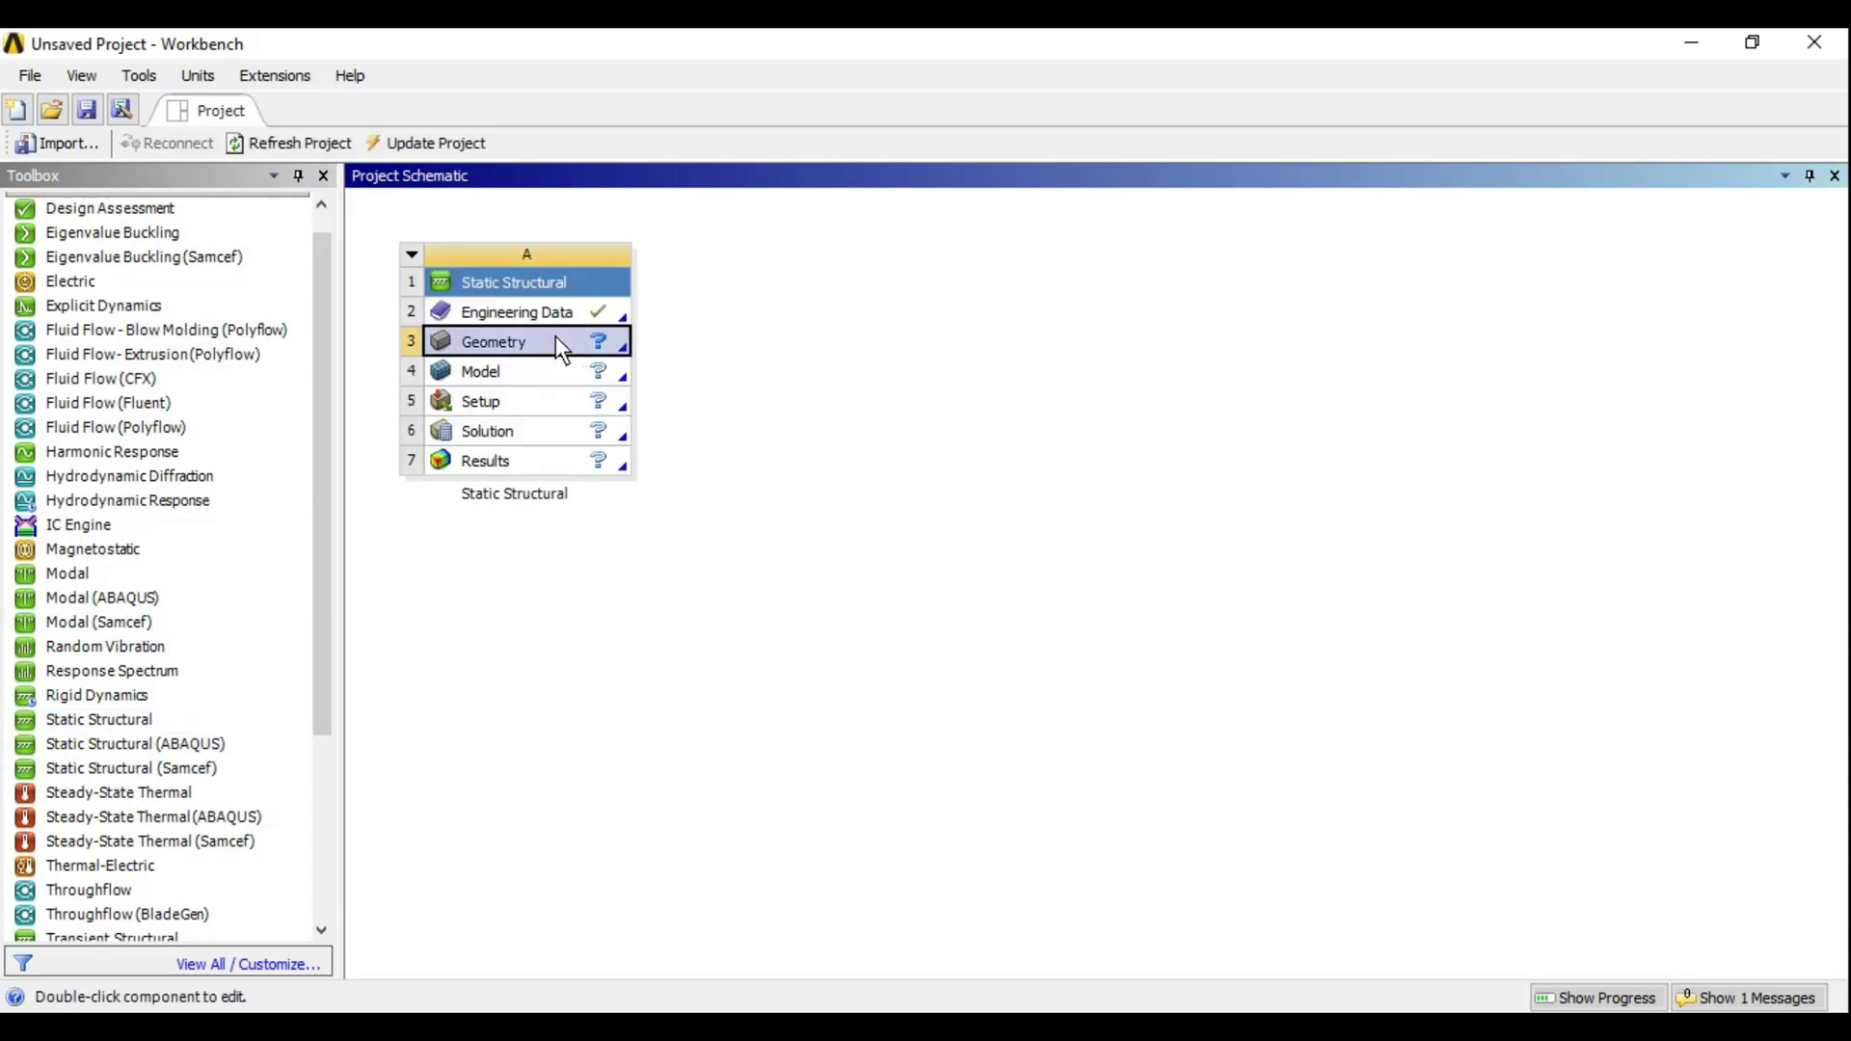
right_click(557, 338)
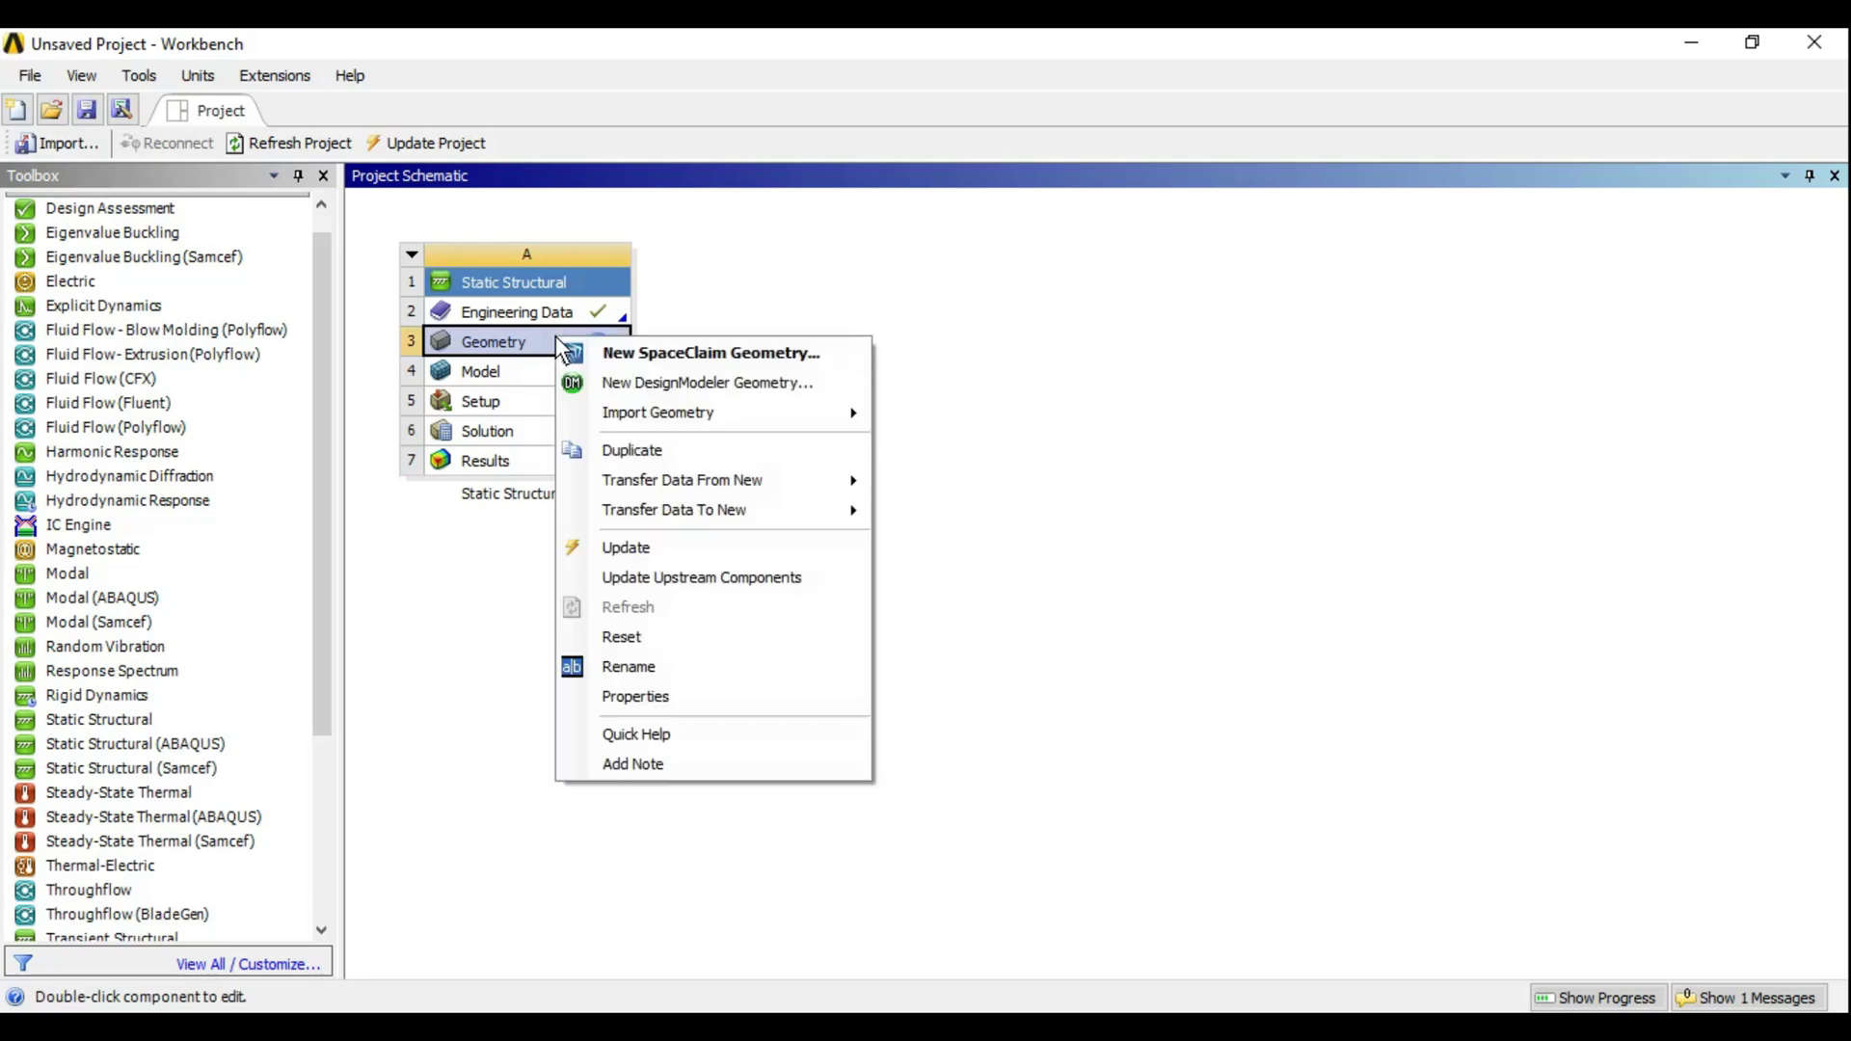
left_click(681, 384)
- Set model units to millimetres and view the XYPlane face-on
left_click(265, 79)
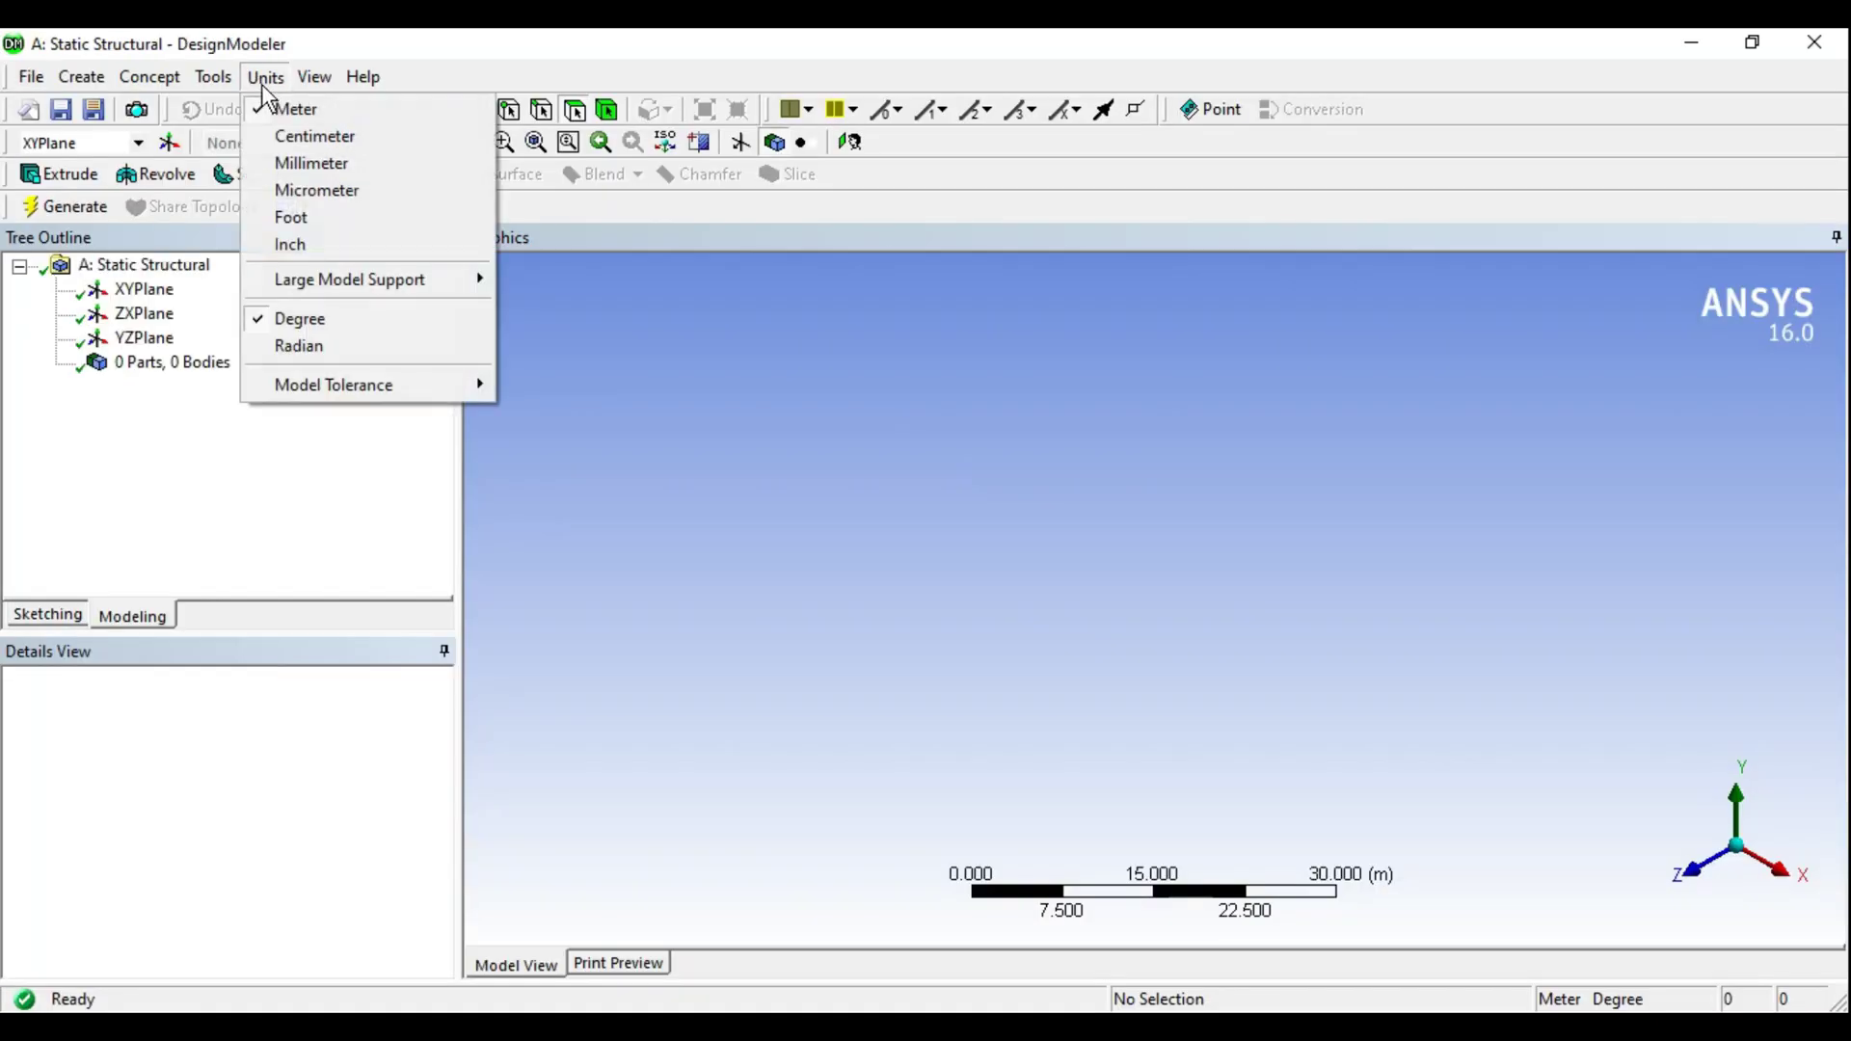
left_click(311, 163)
right_click(159, 300)
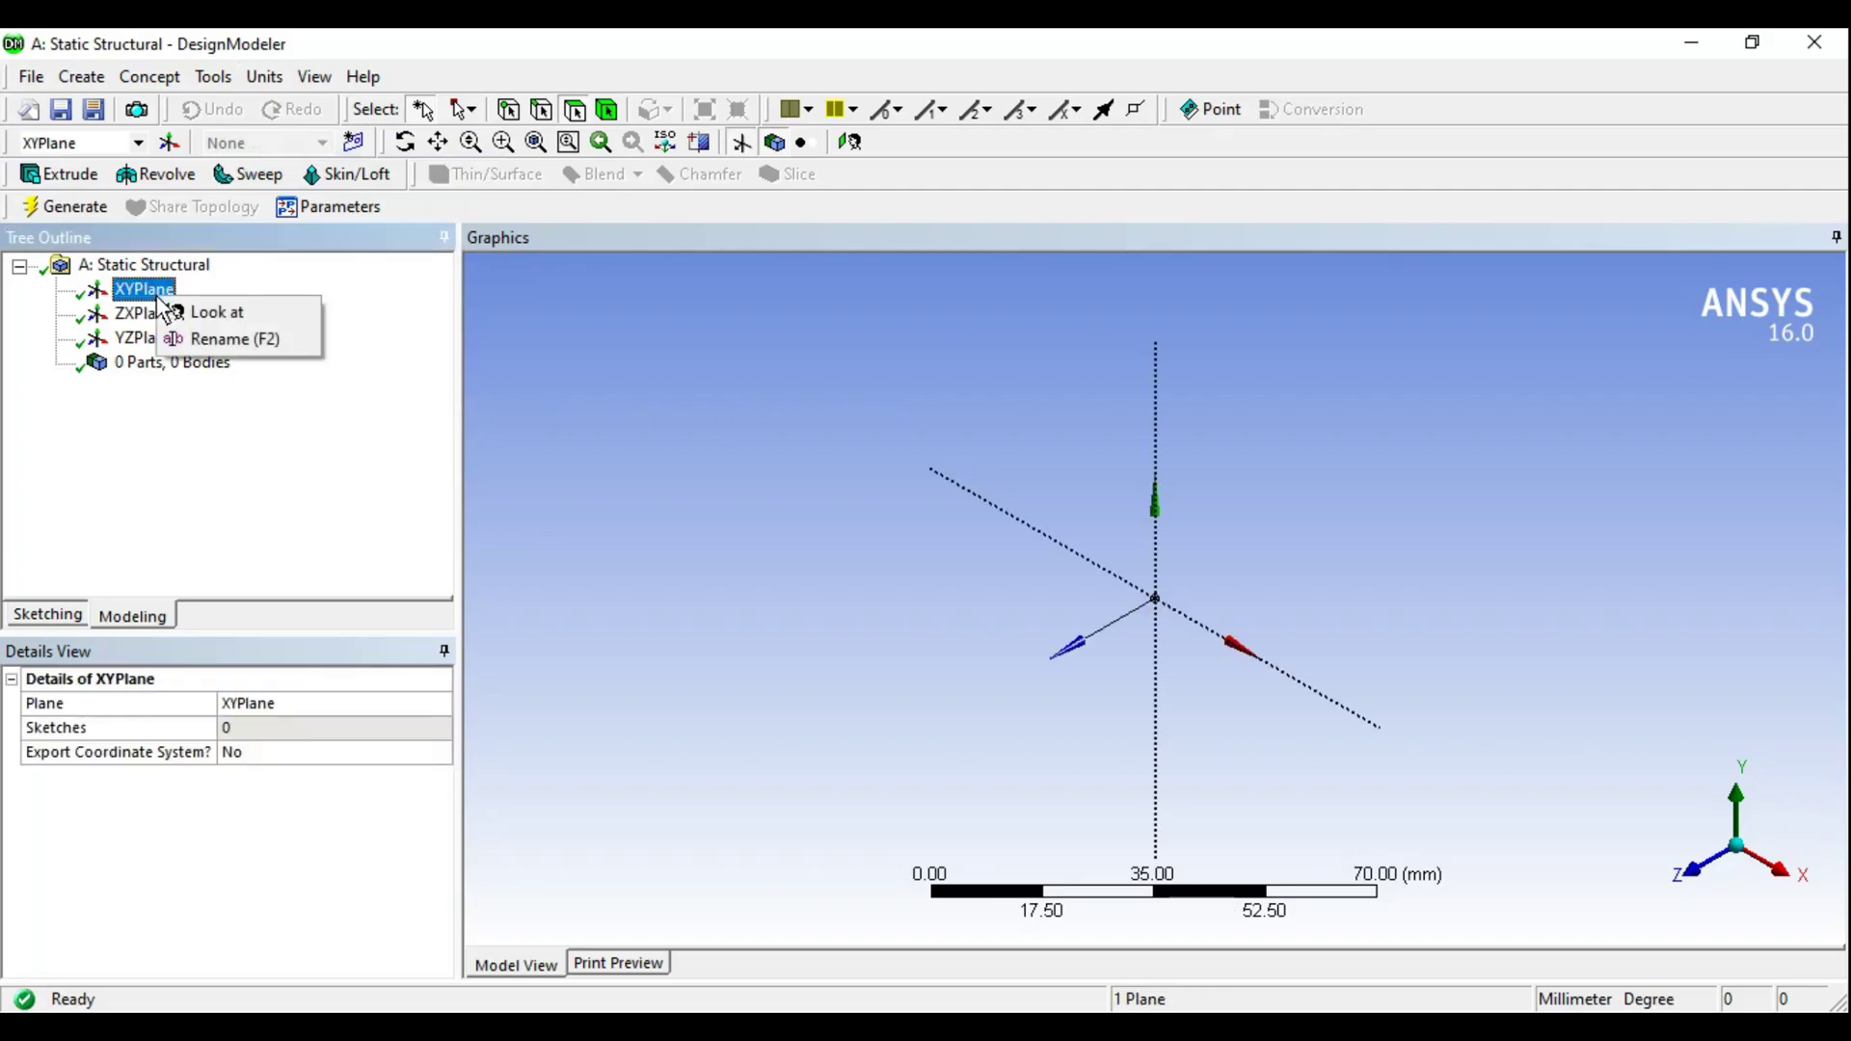
left_click(207, 311)
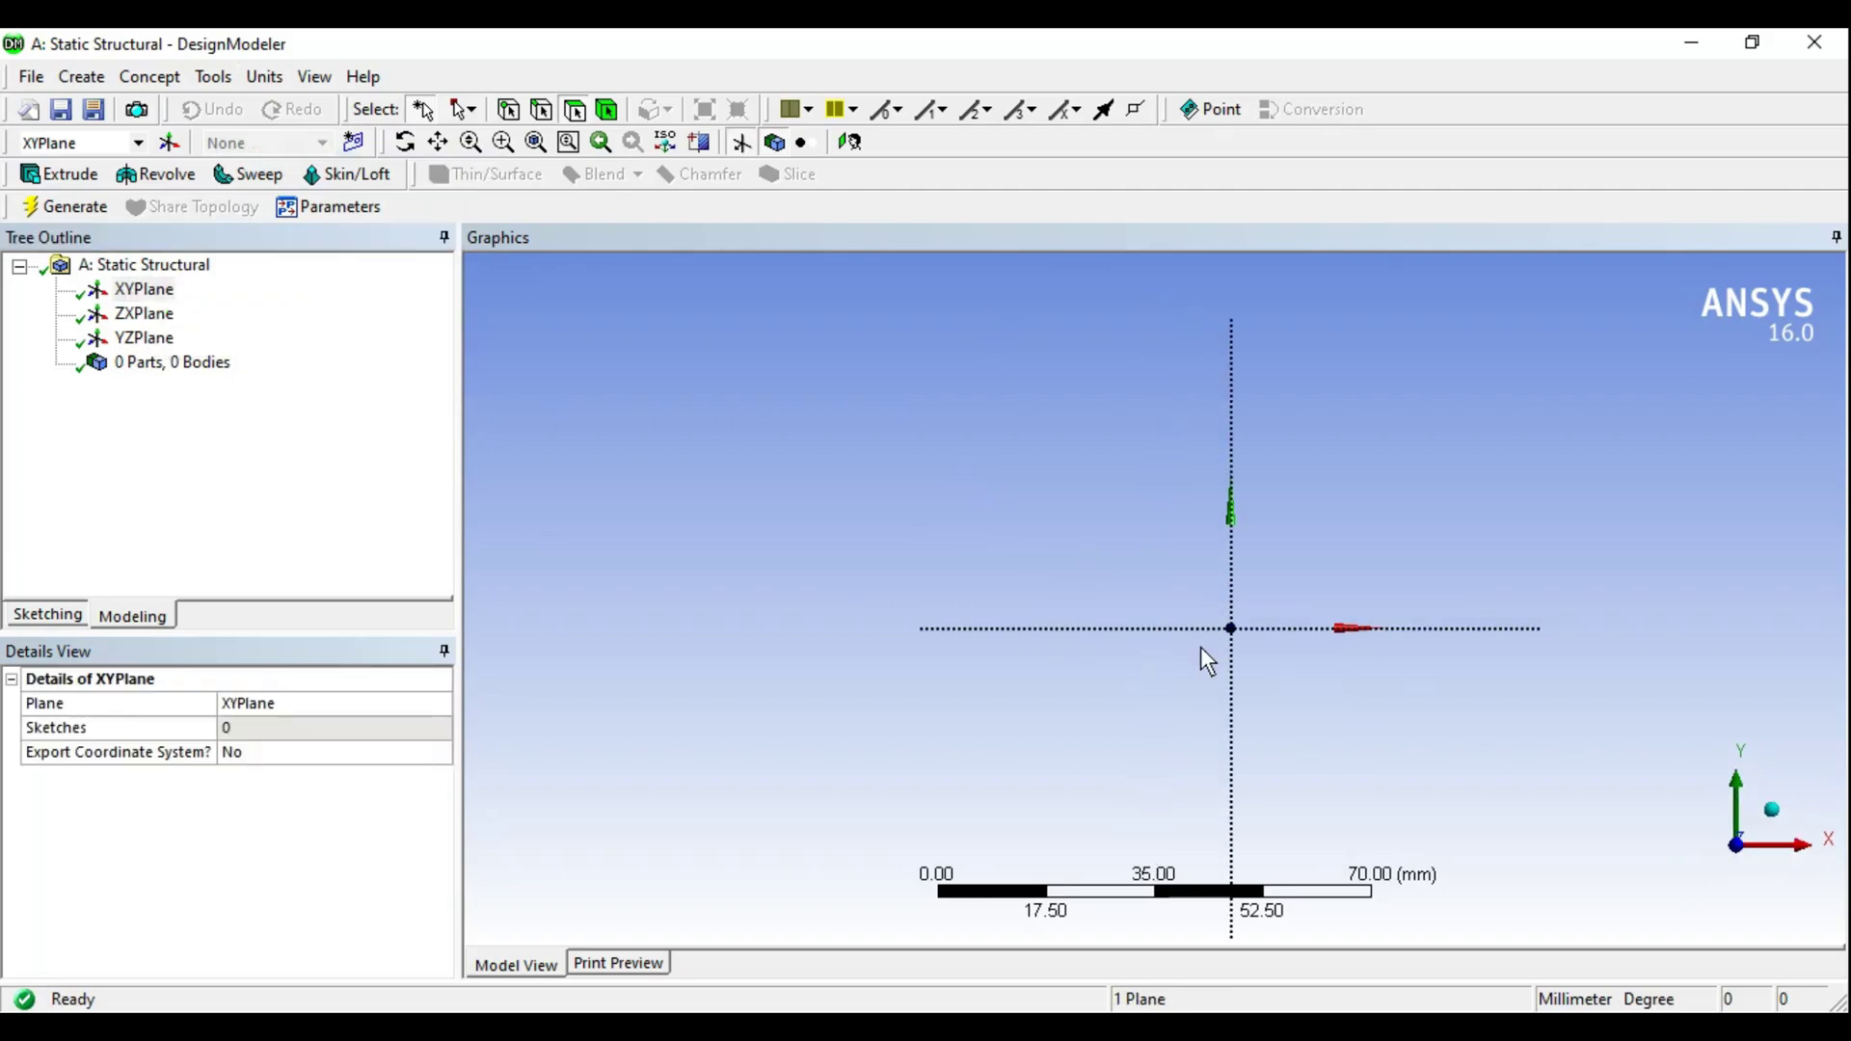
middle_click_drag(1136, 625, 1301, 665, "ctrl")
scroll(1247, 667, "up", 1)
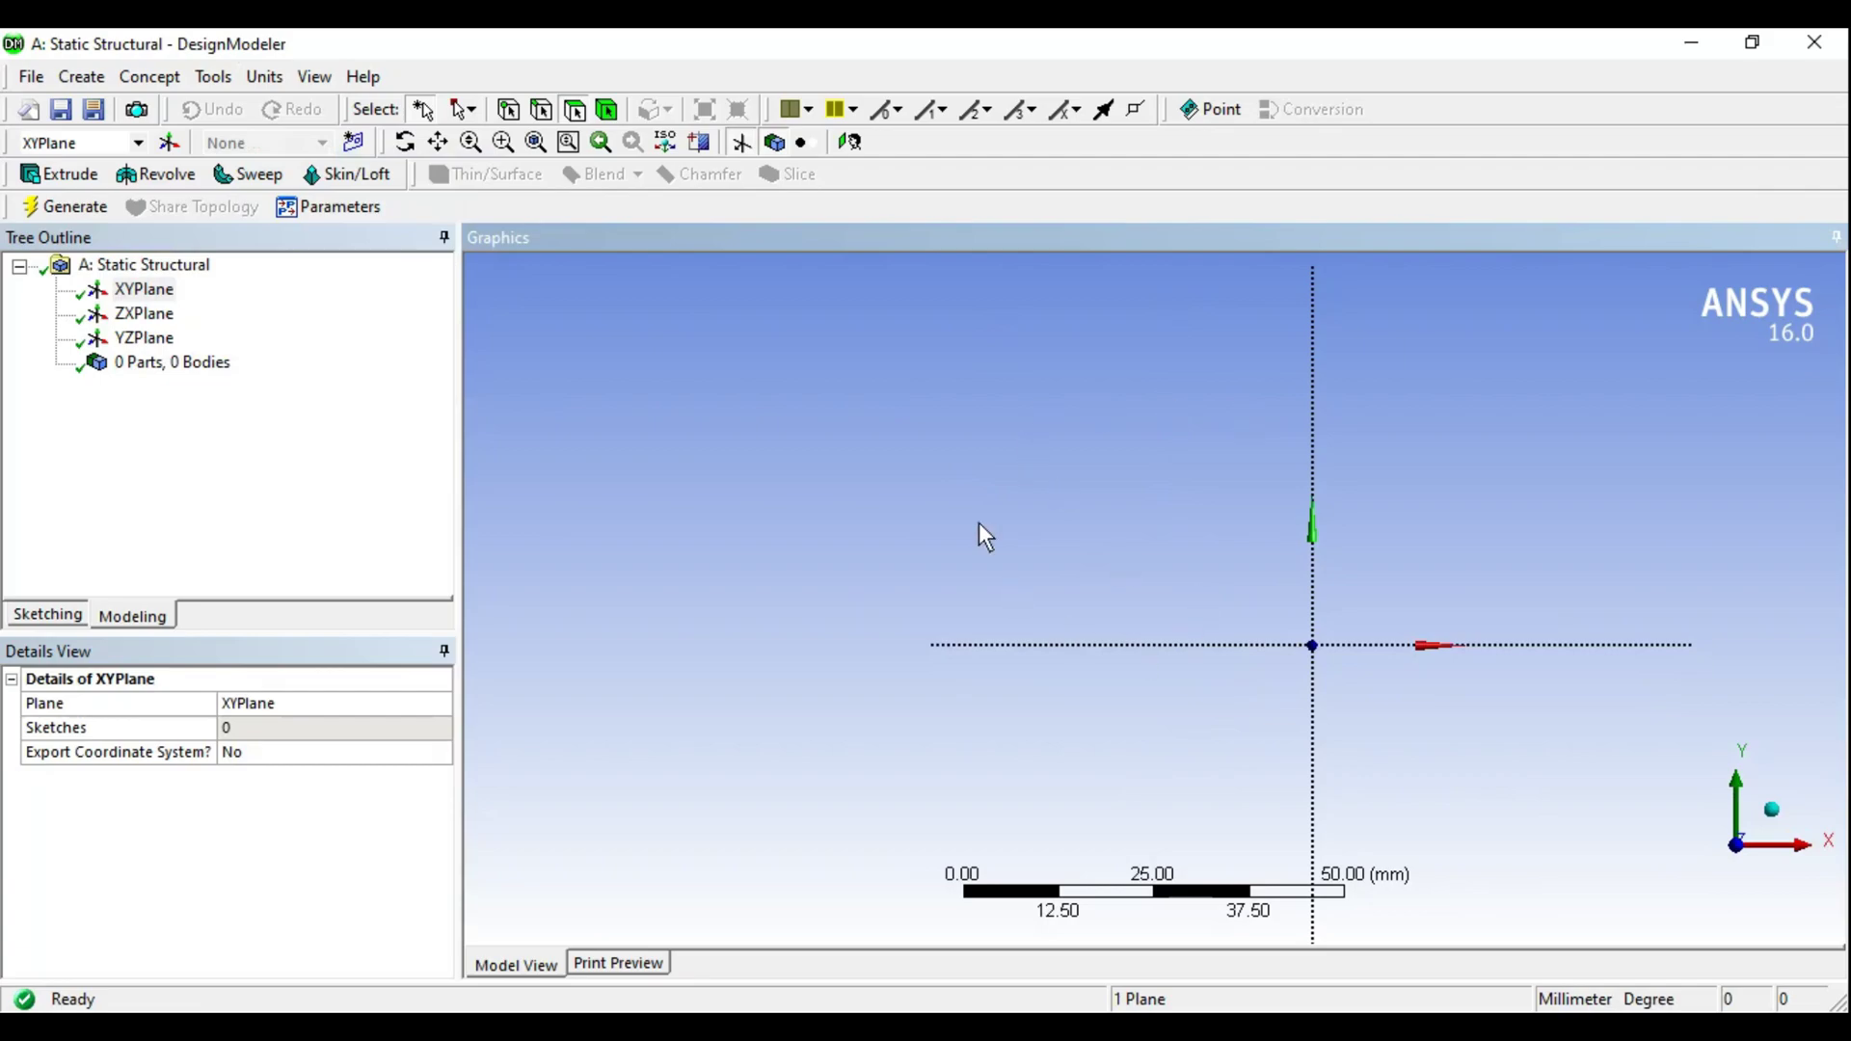
- Start a polyline at the origin and draw the first fin back down to the X axis
left_click(41, 617)
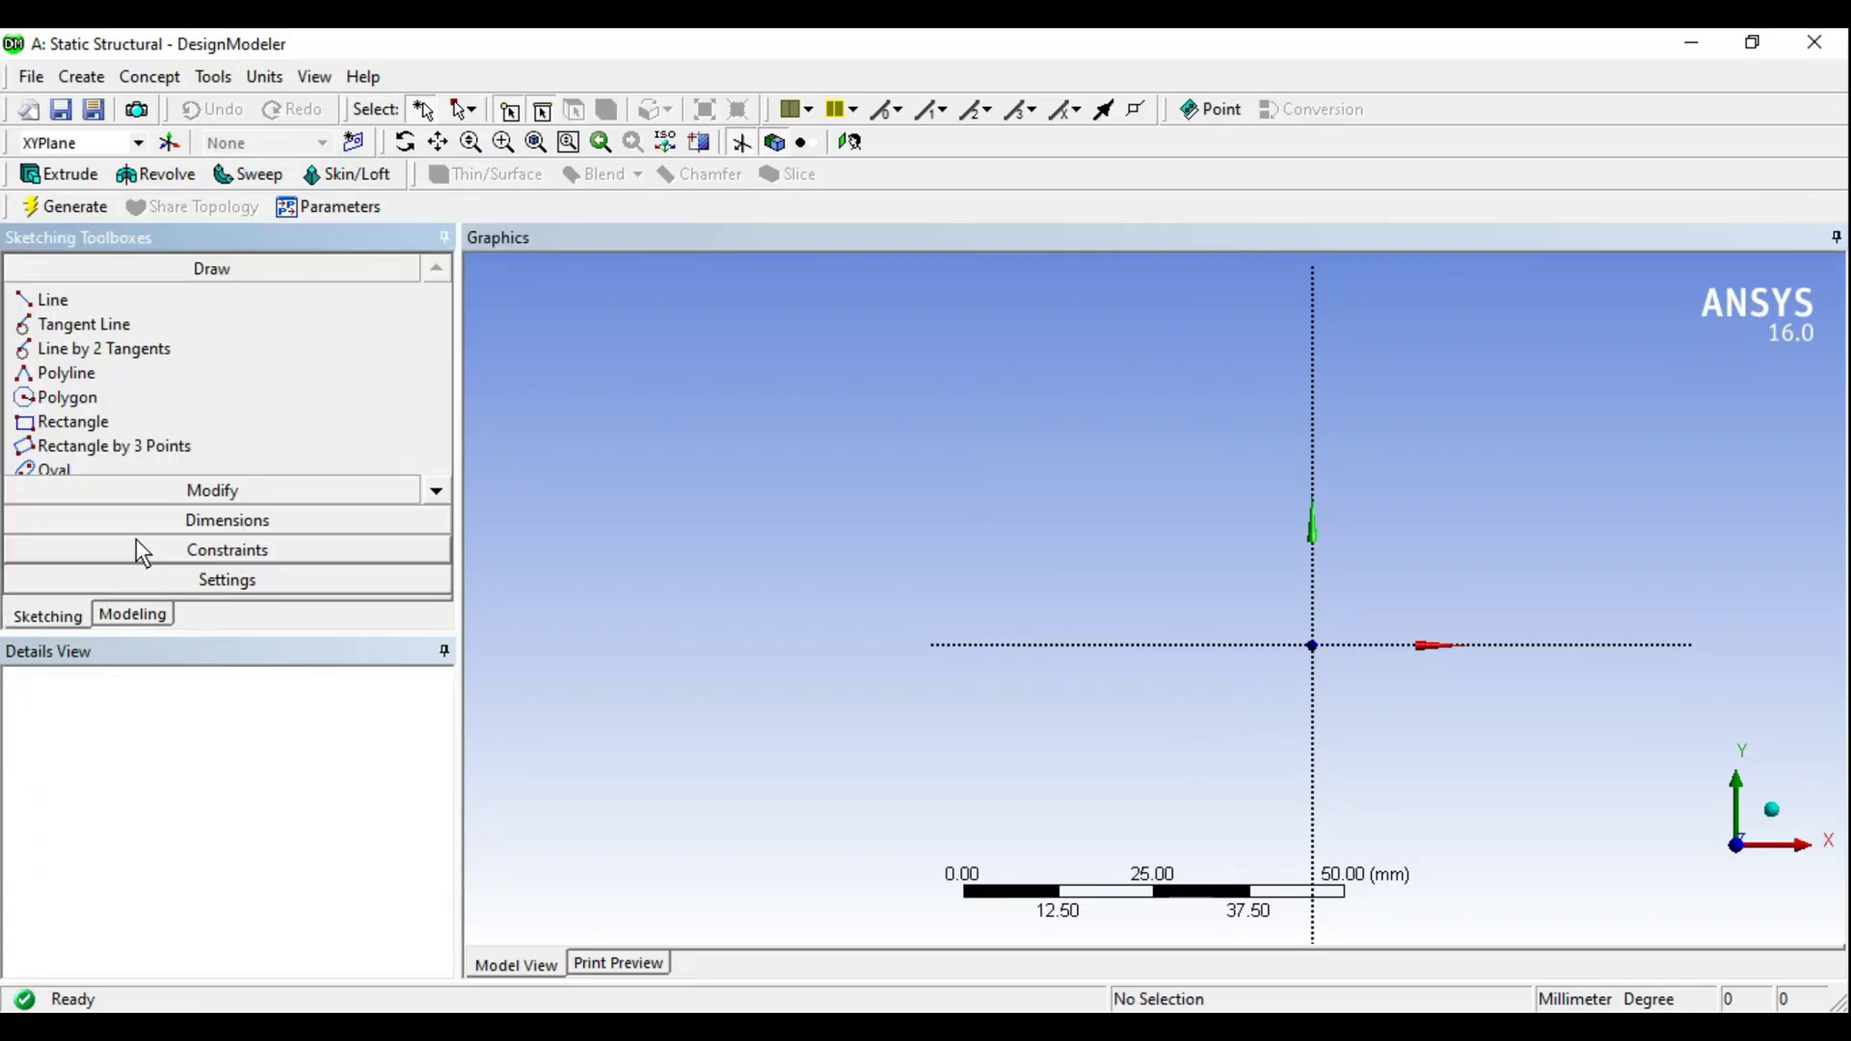
left_click(67, 374)
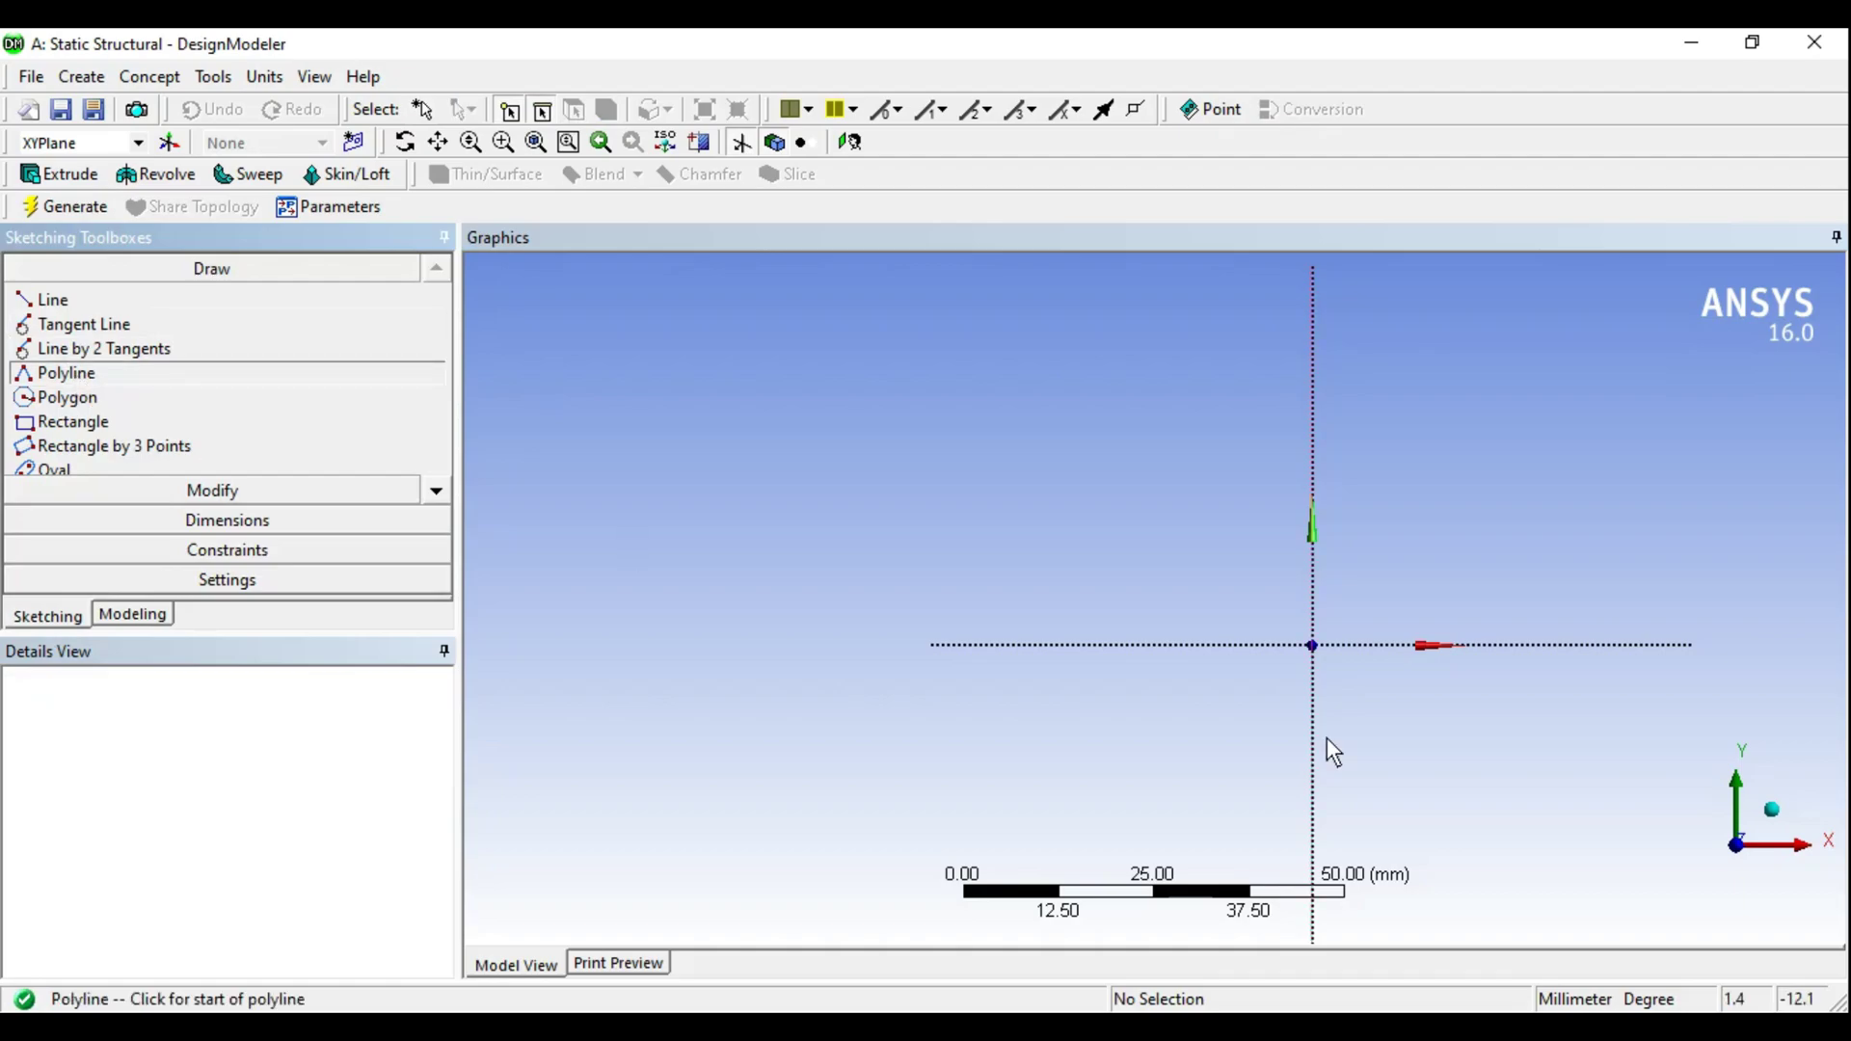
left_click(1314, 645)
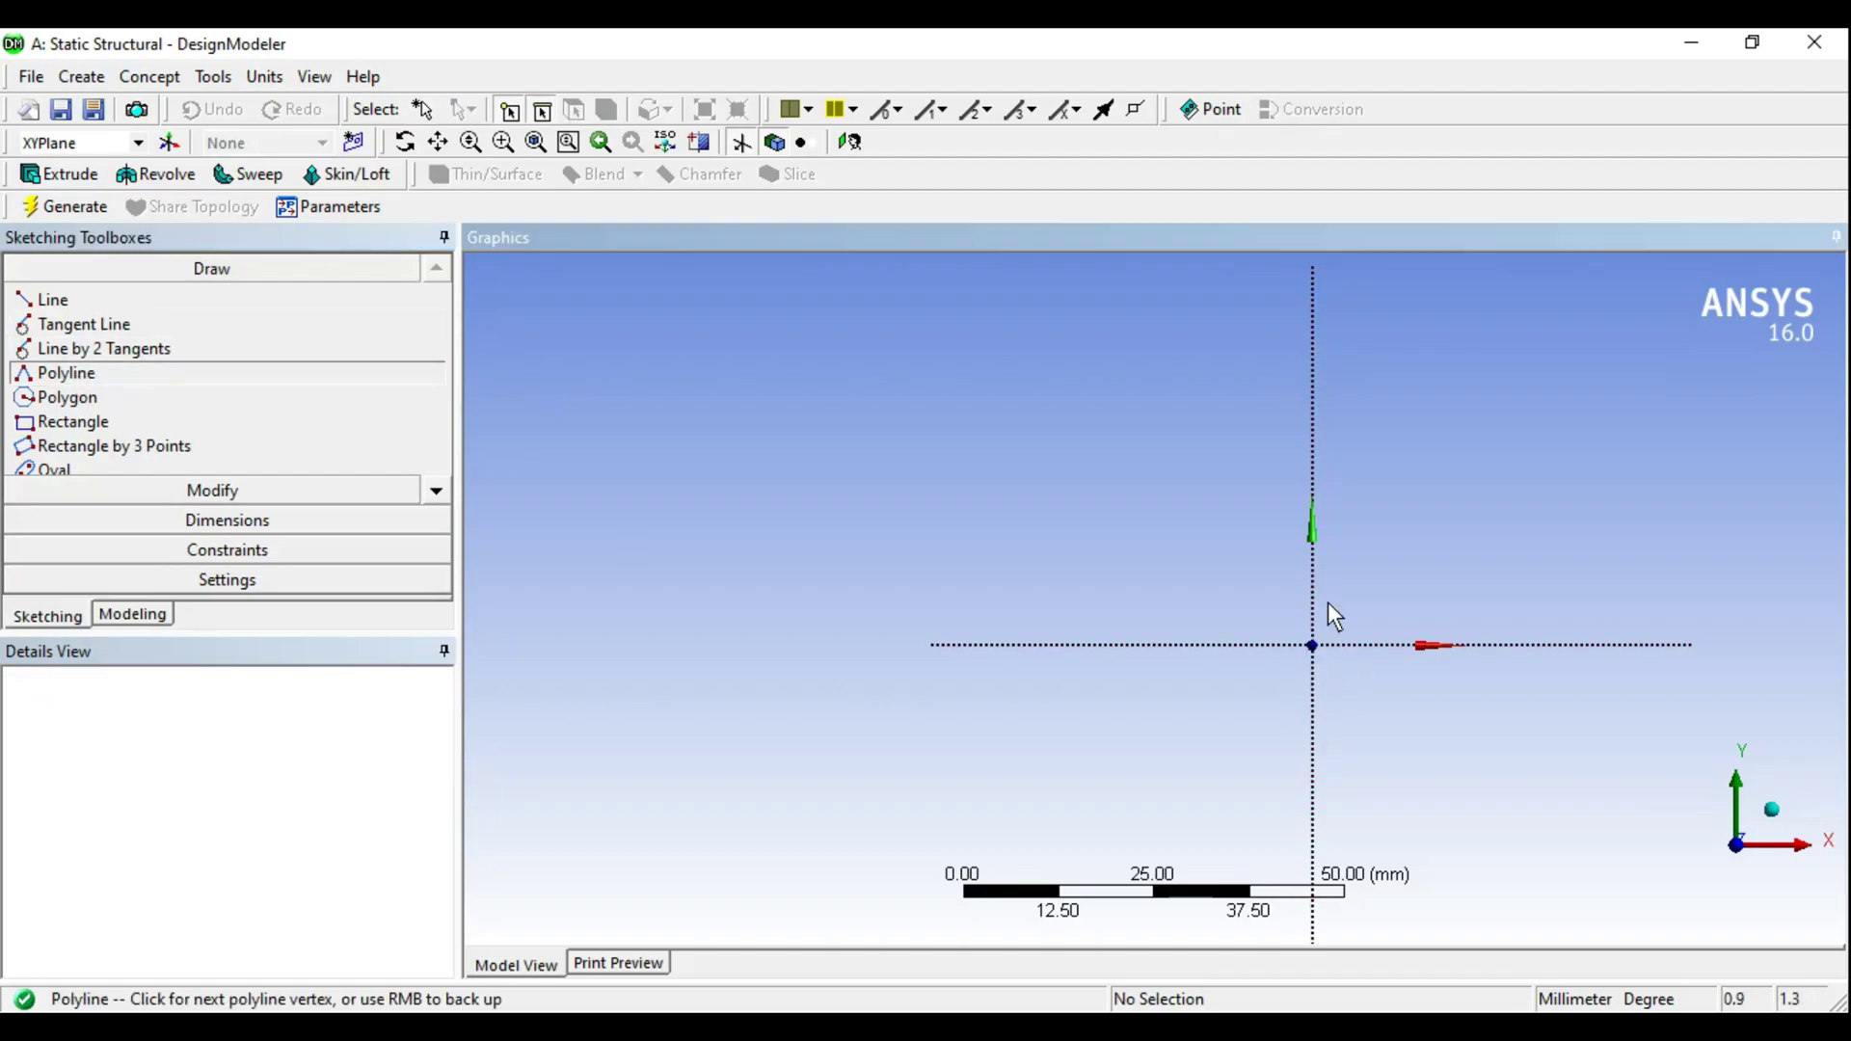
left_click(1313, 336)
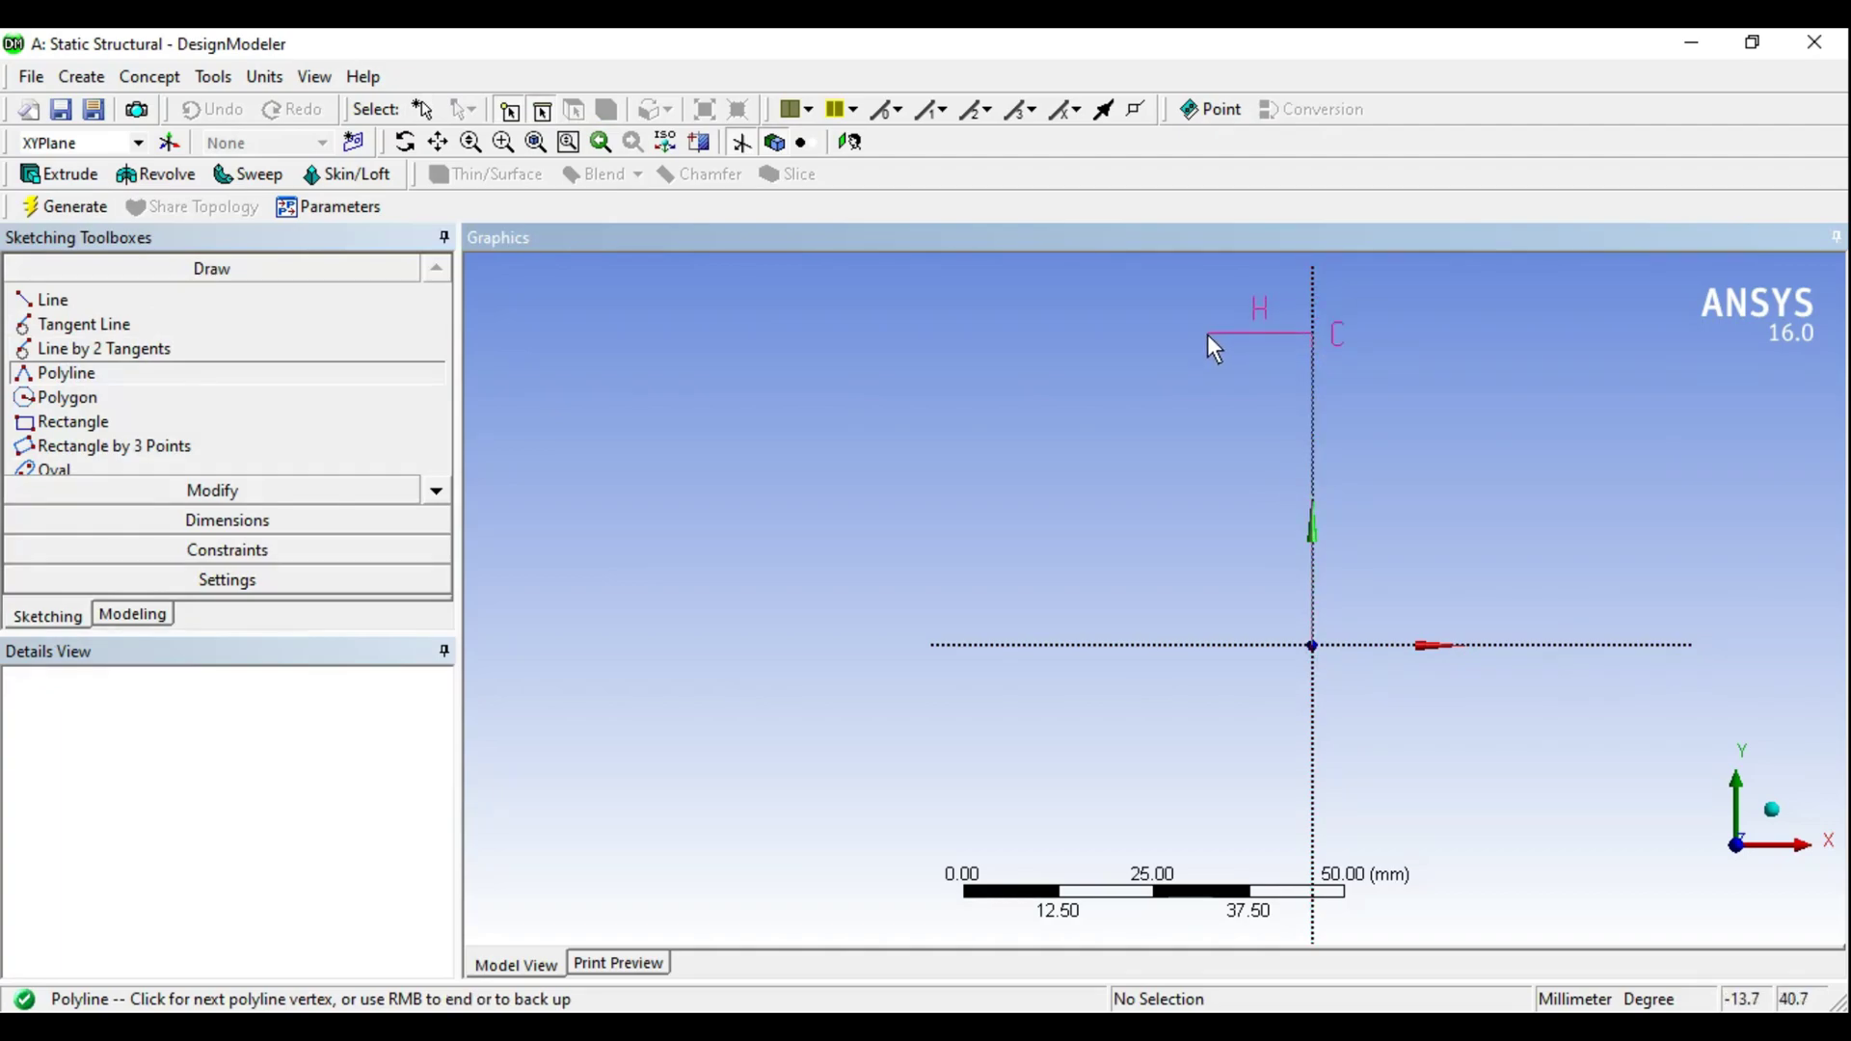
left_click(1207, 334)
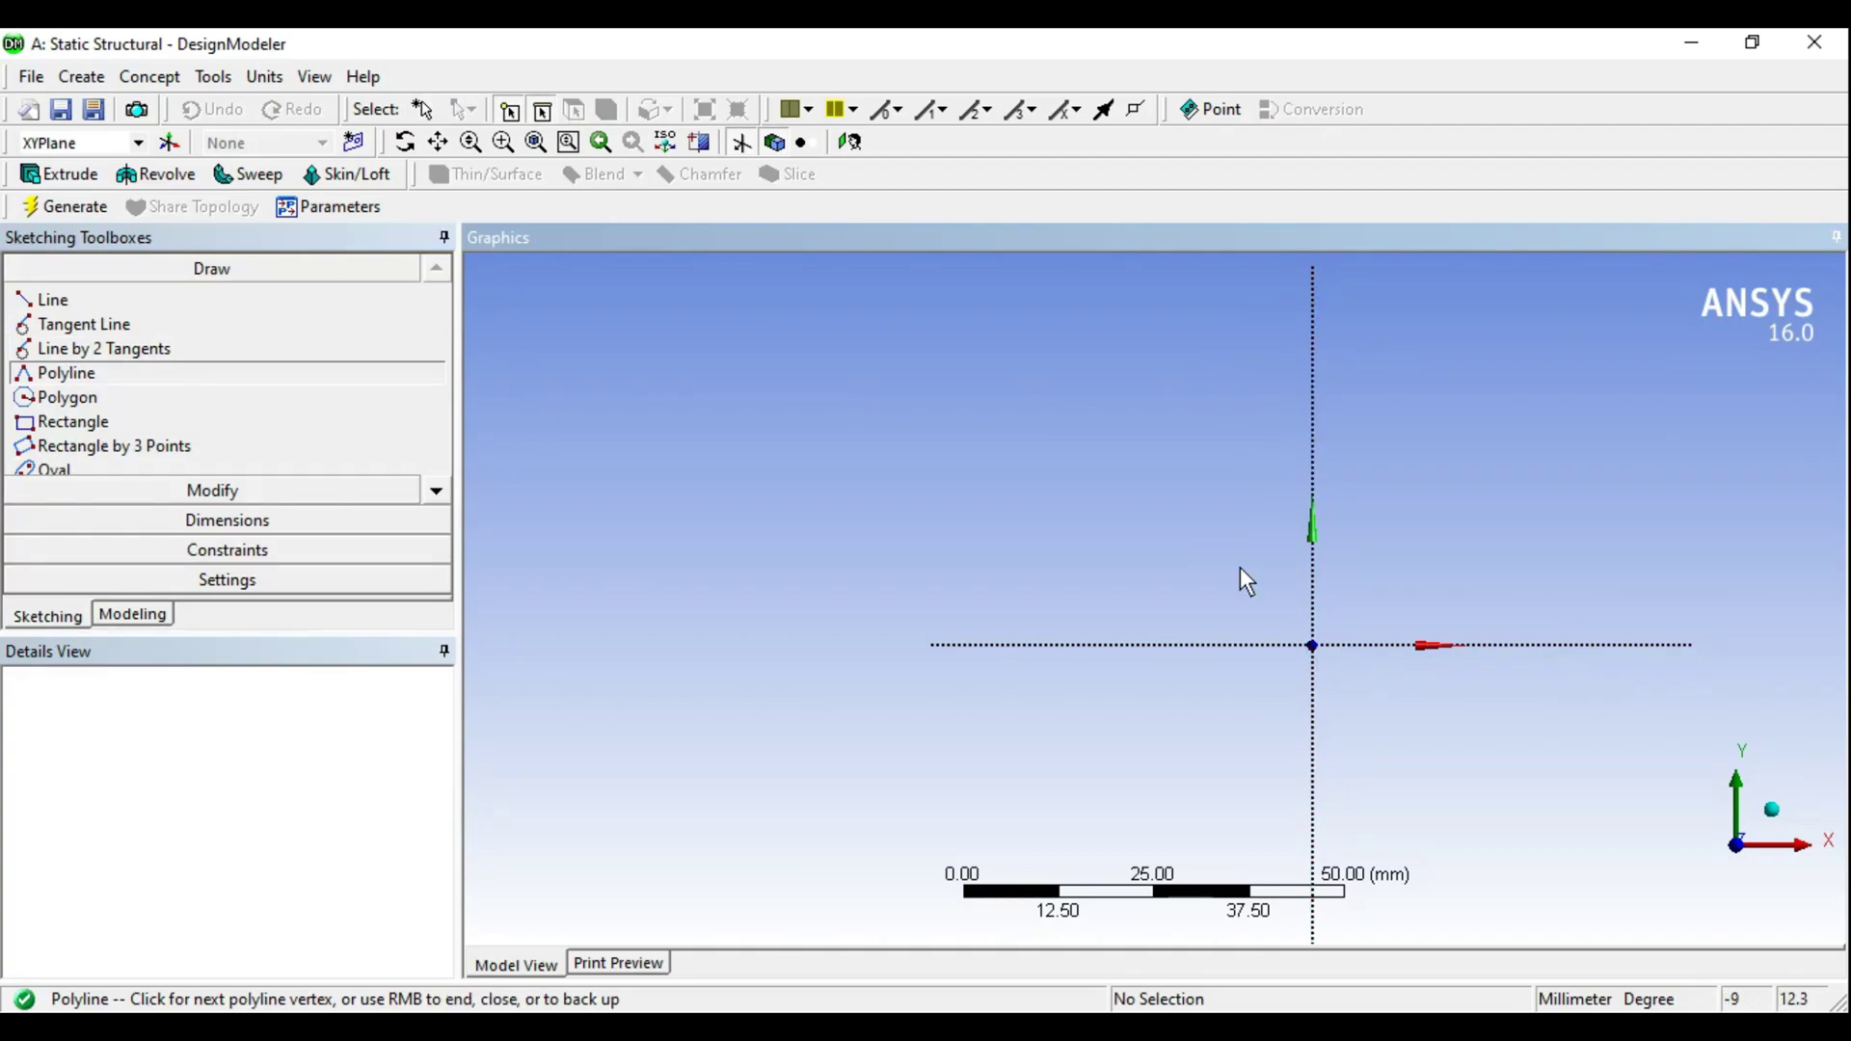
left_click(1213, 645)
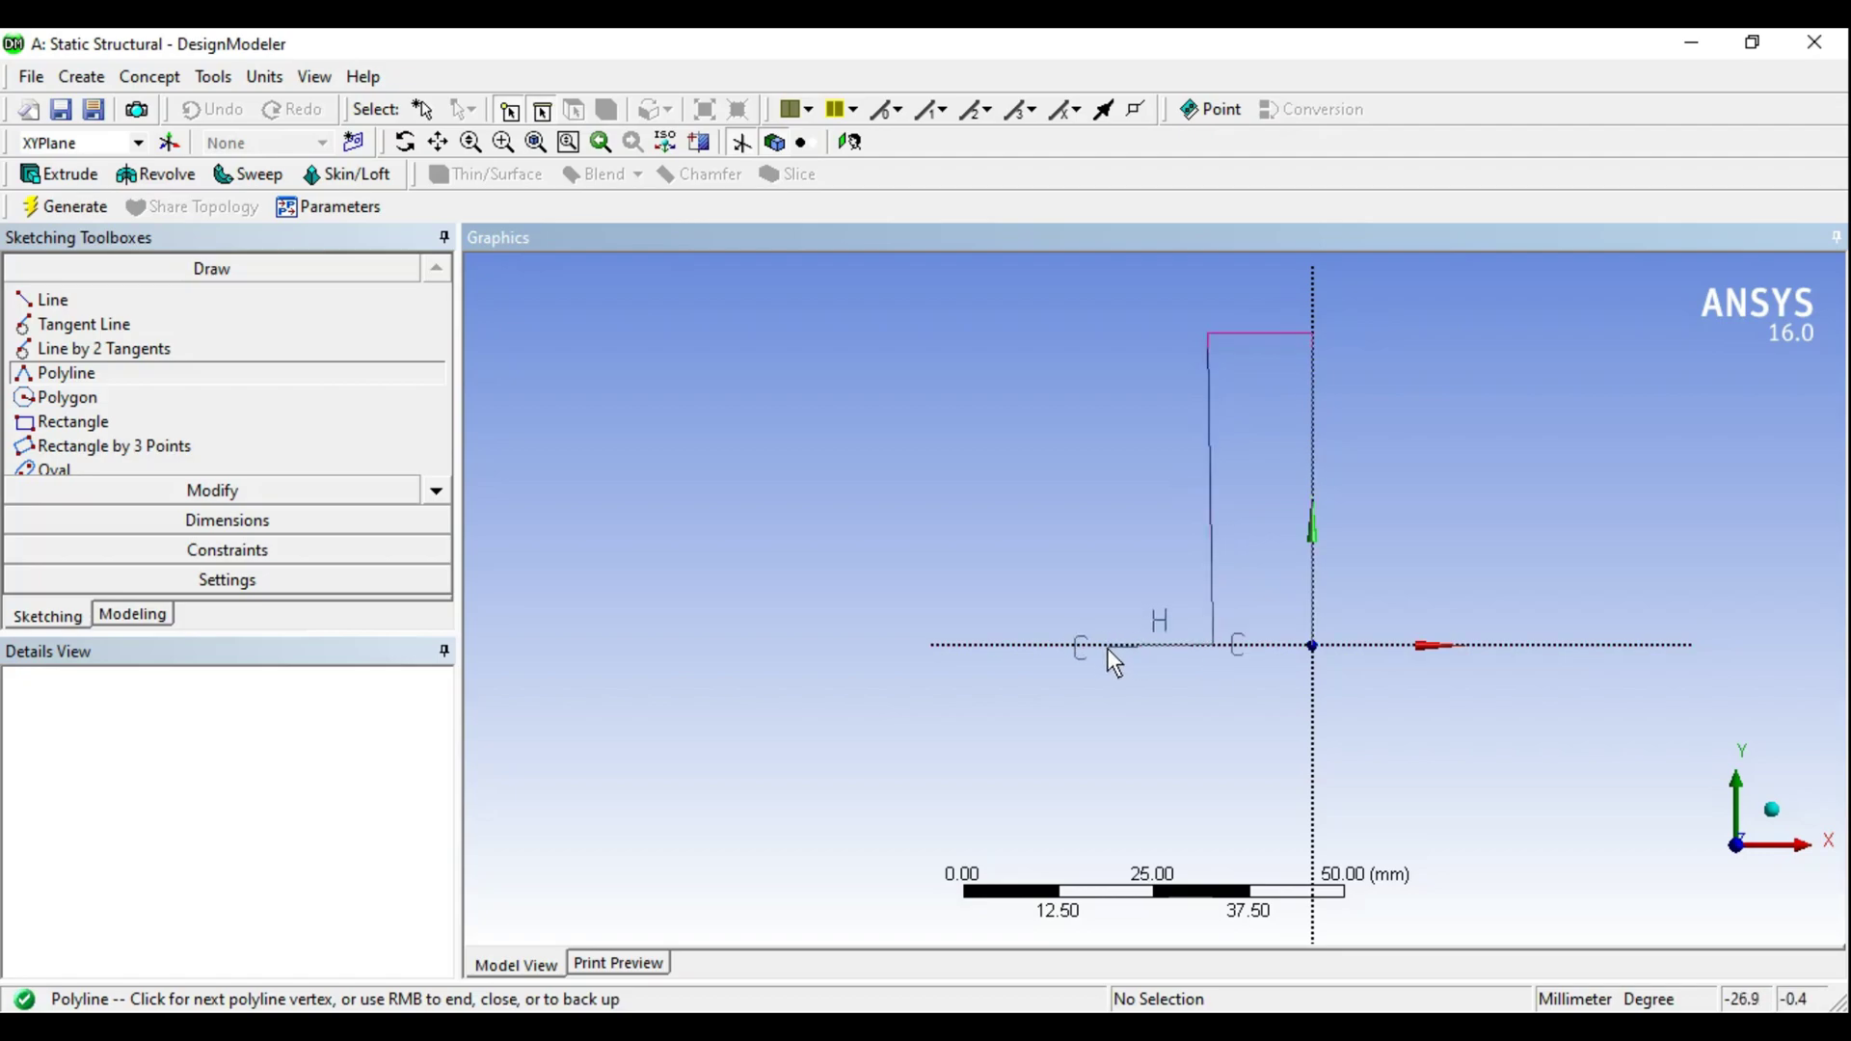
left_click(1107, 646)
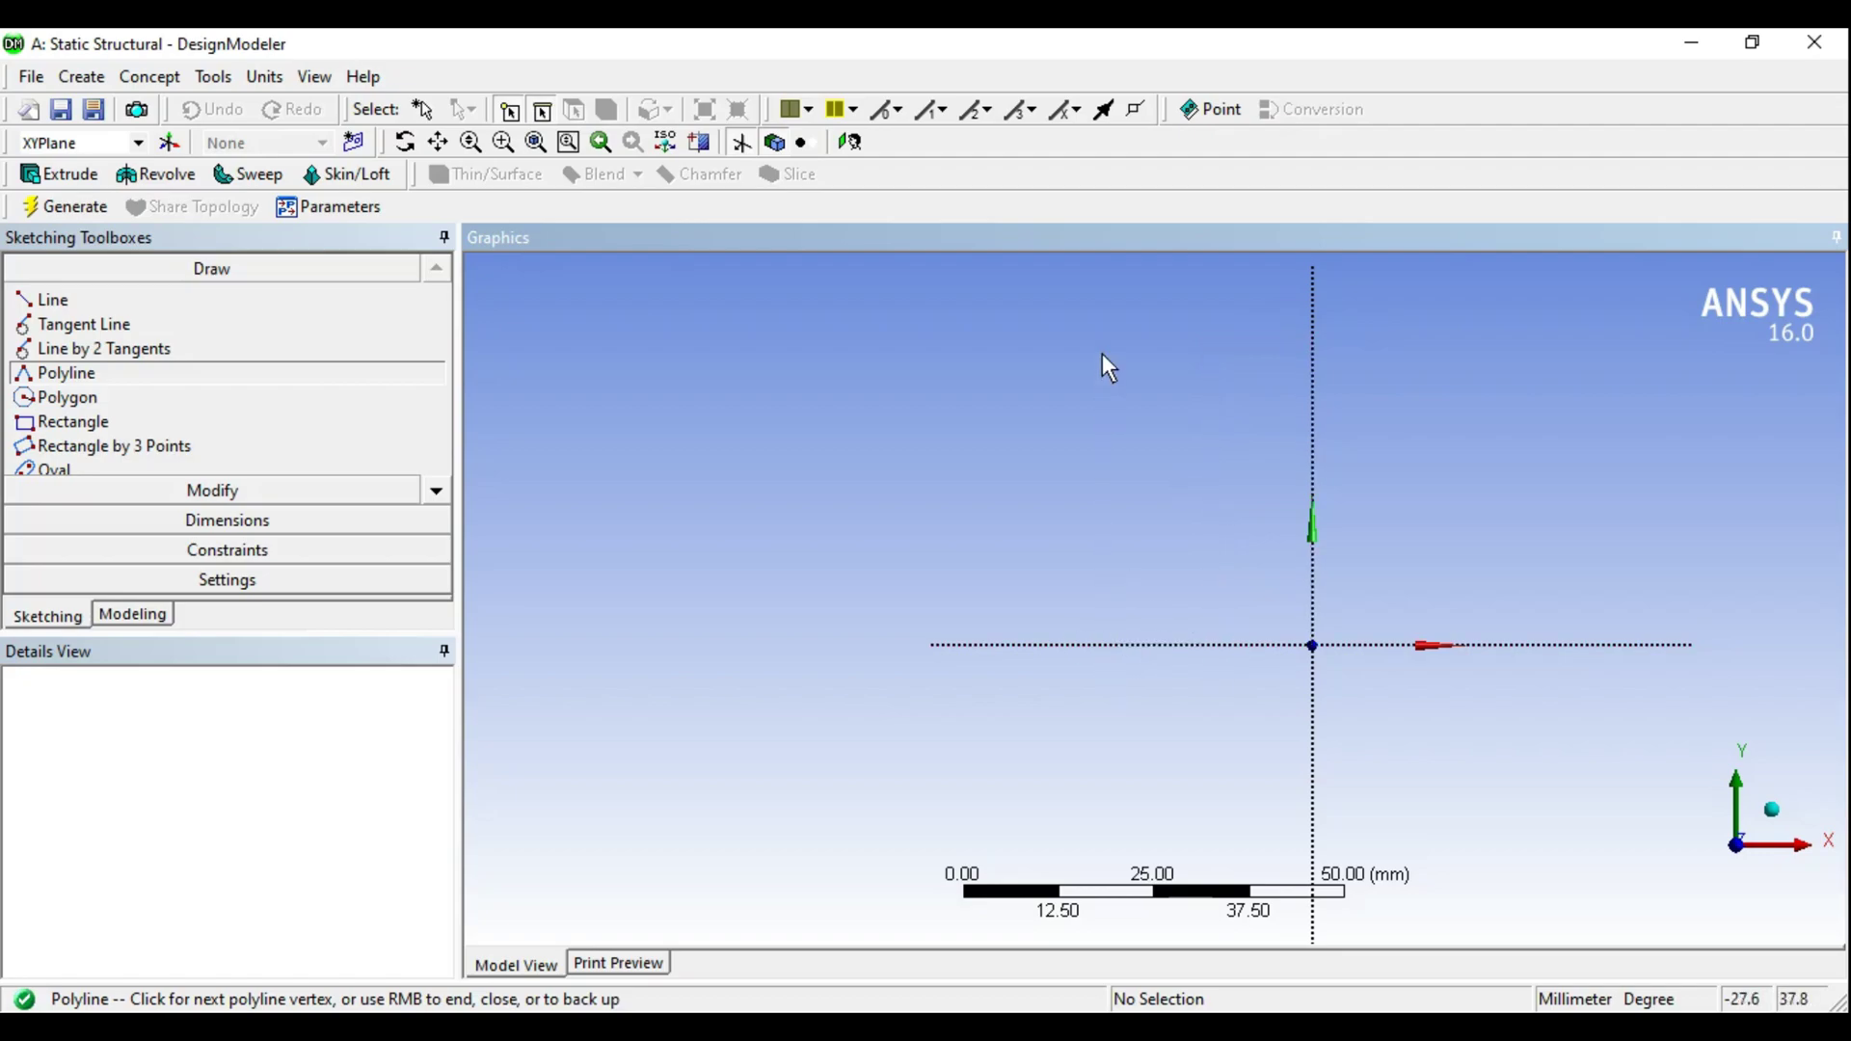
- Draw the second and third fins and finish the polyline as an Open End
left_click(1010, 338)
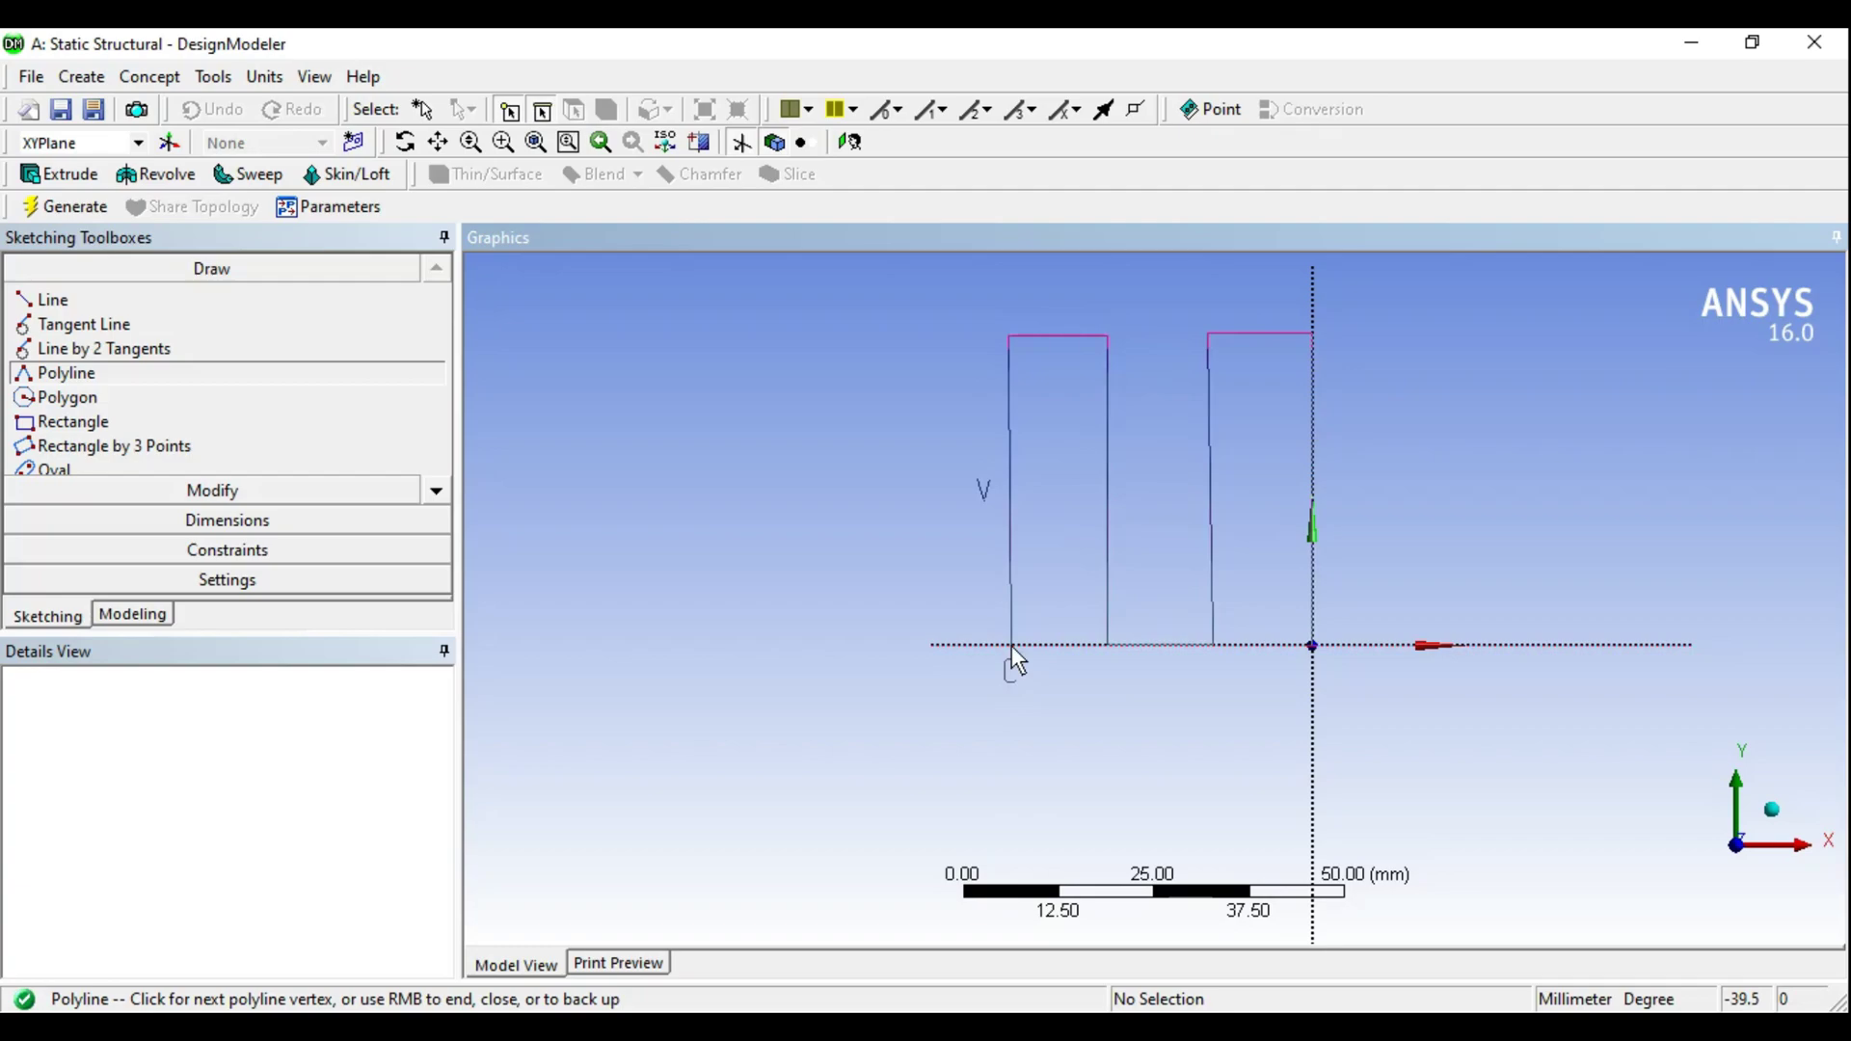
left_click(1012, 646)
left_click(911, 644)
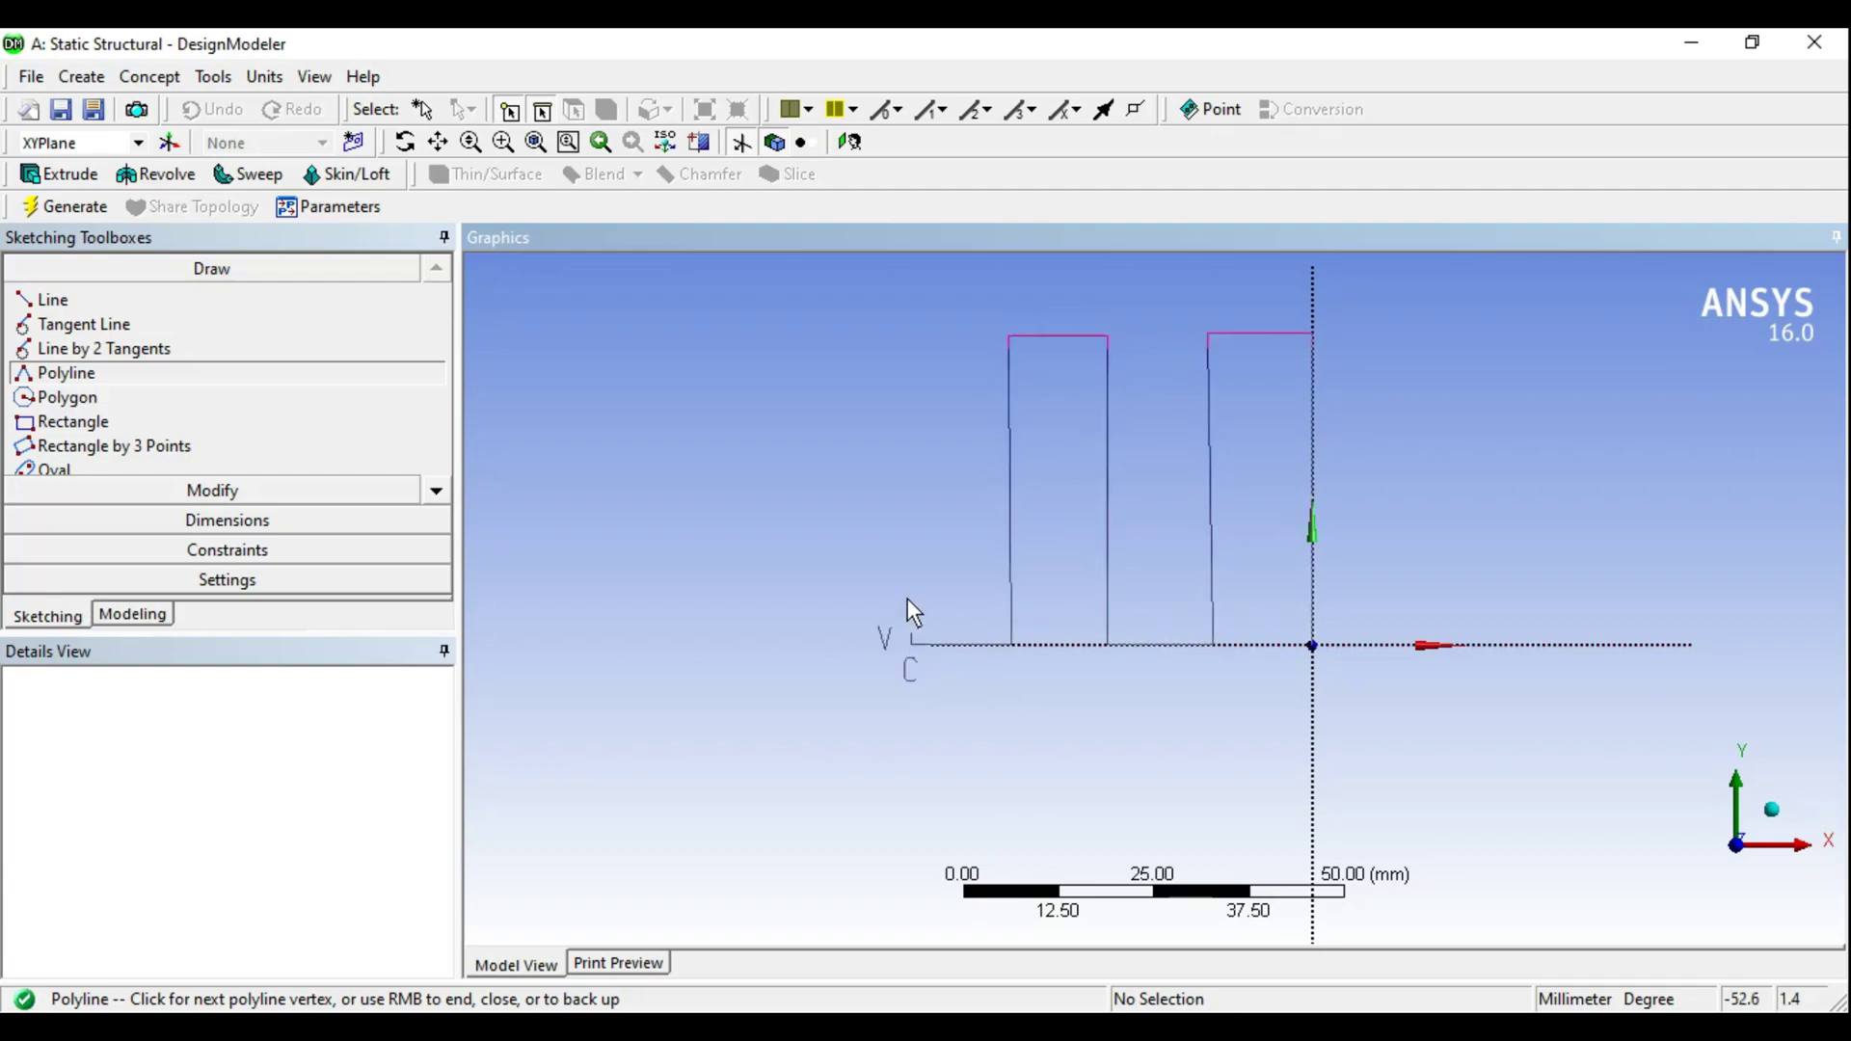
left_click(911, 344)
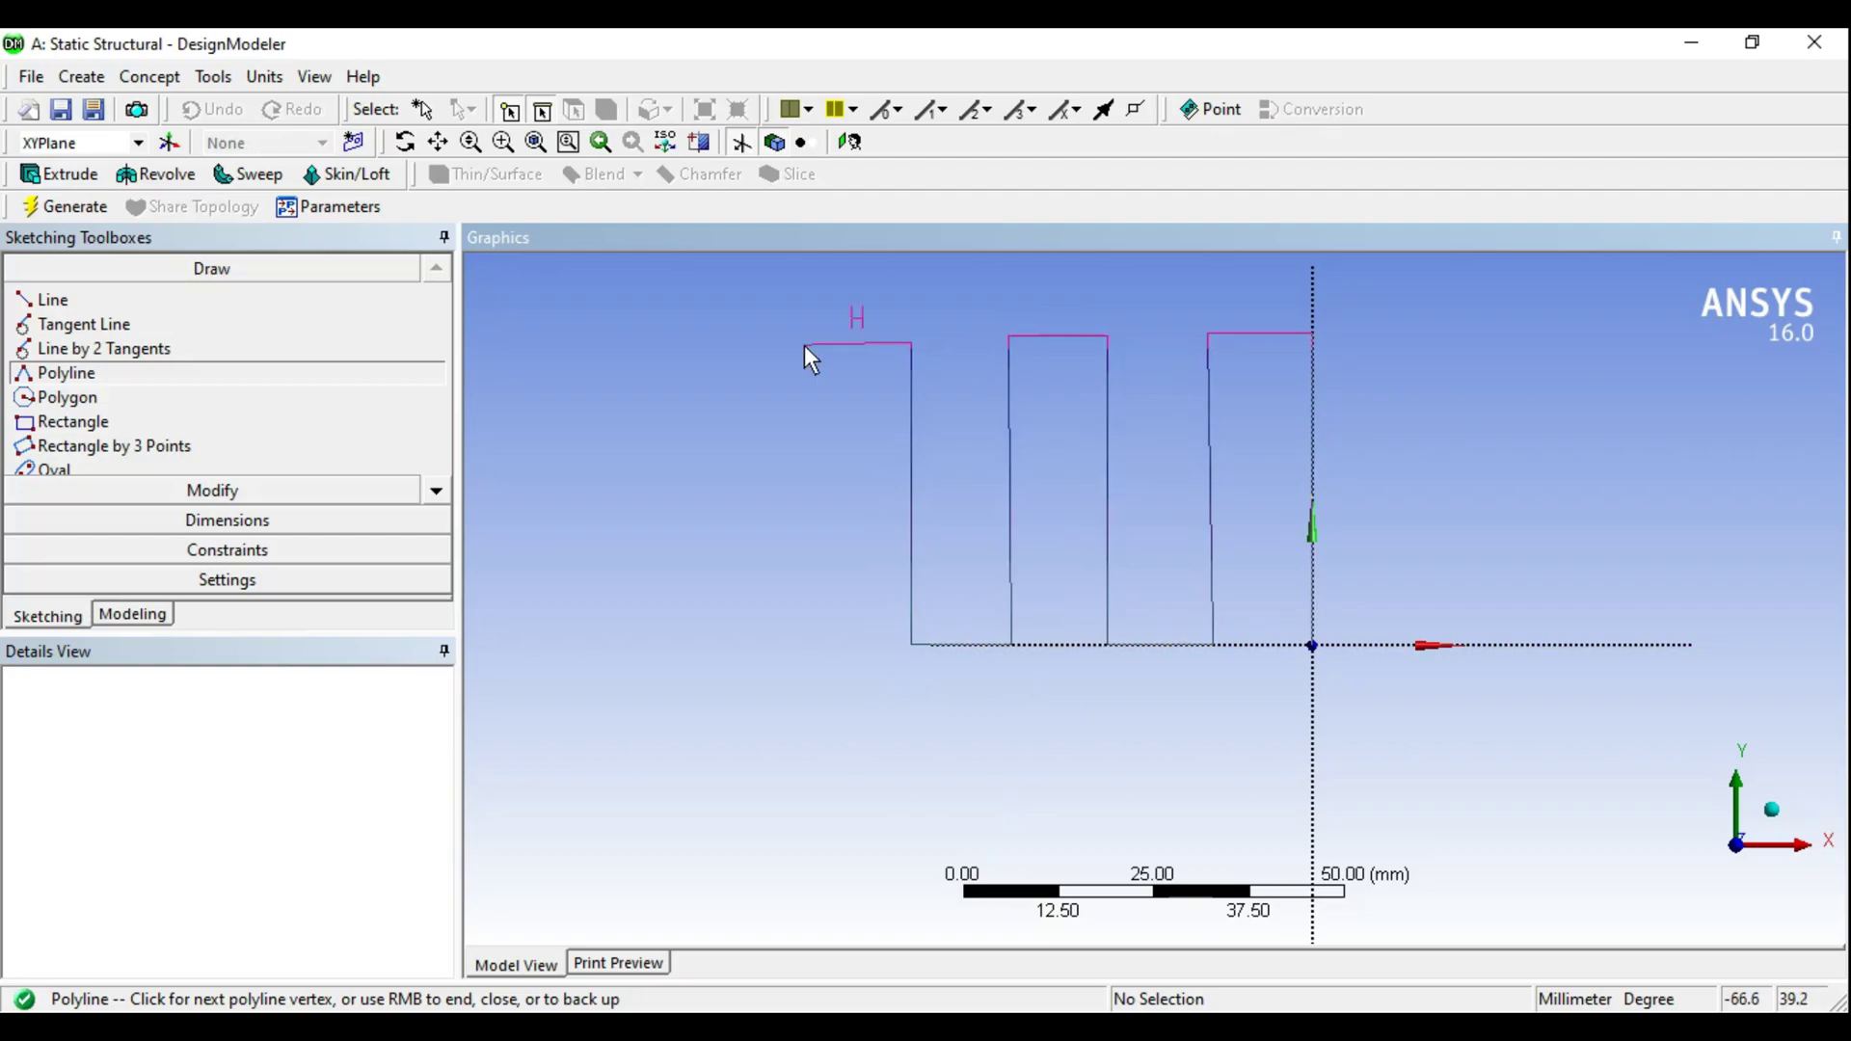
left_click(806, 343)
left_click(803, 645)
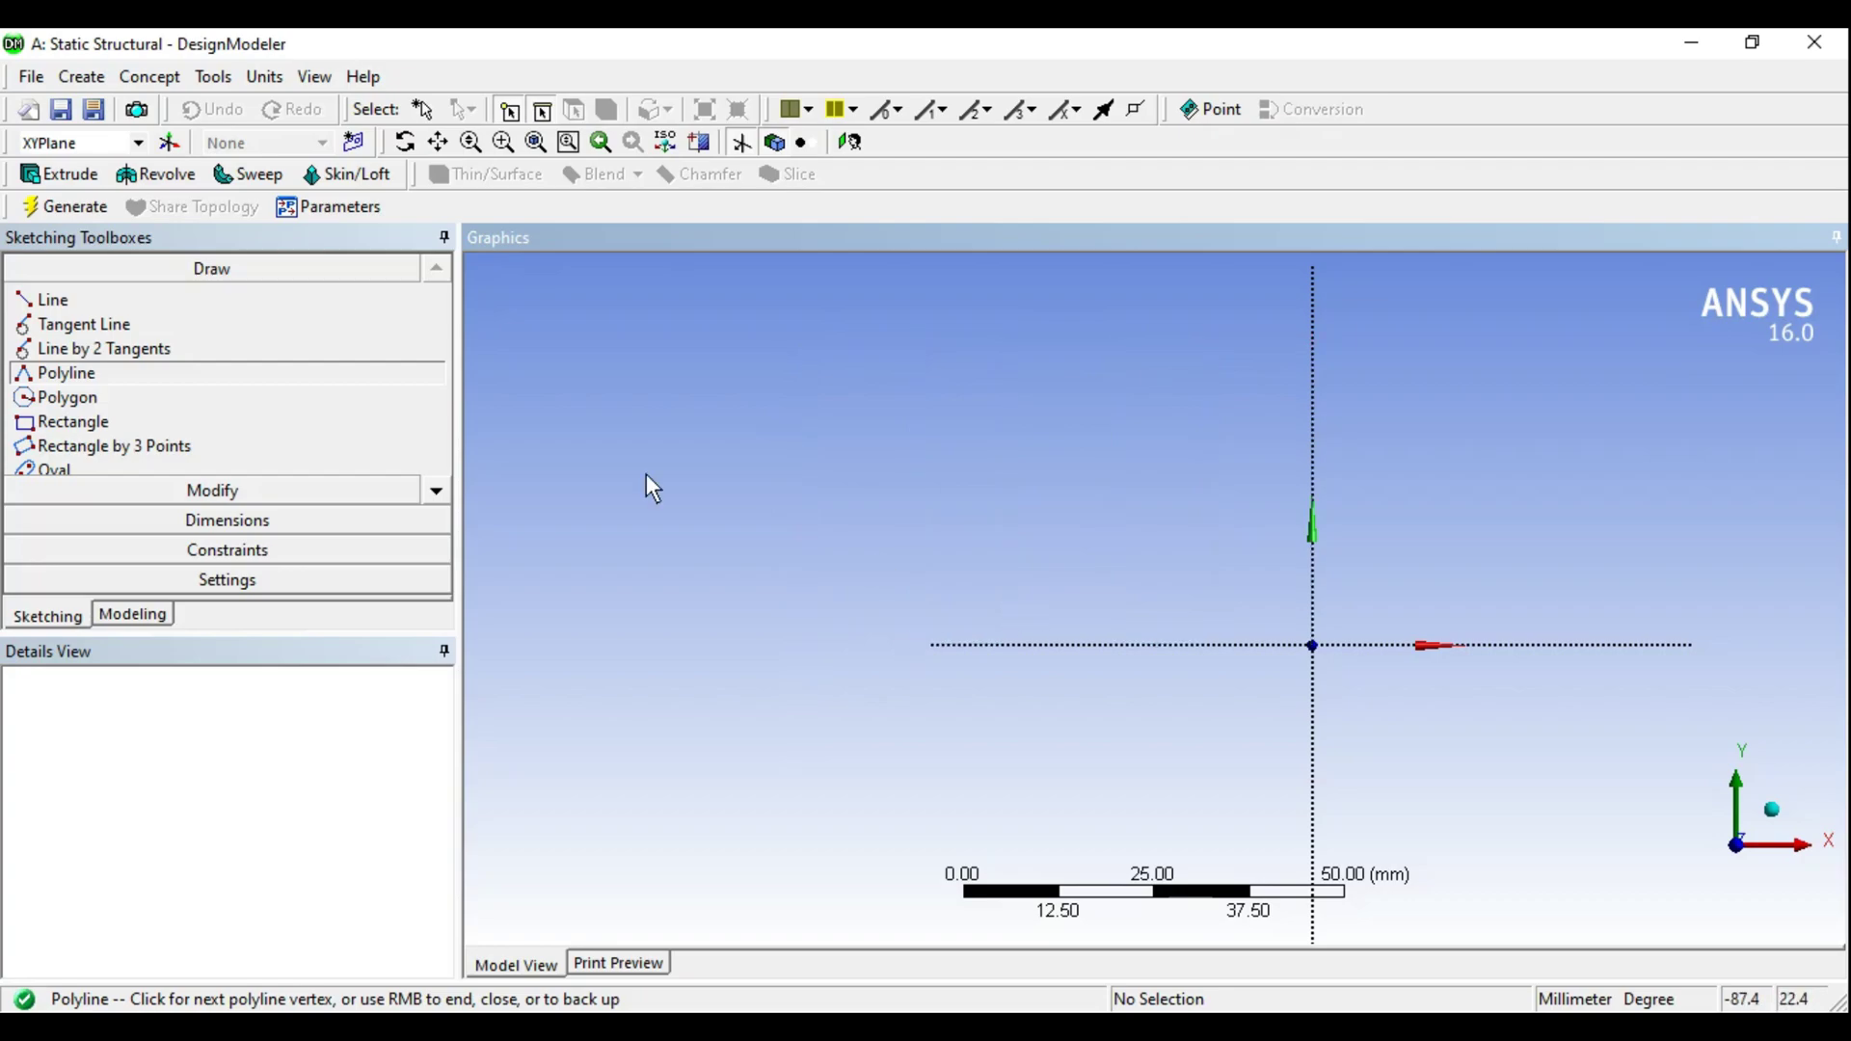
right_click(671, 448)
left_click(799, 463)
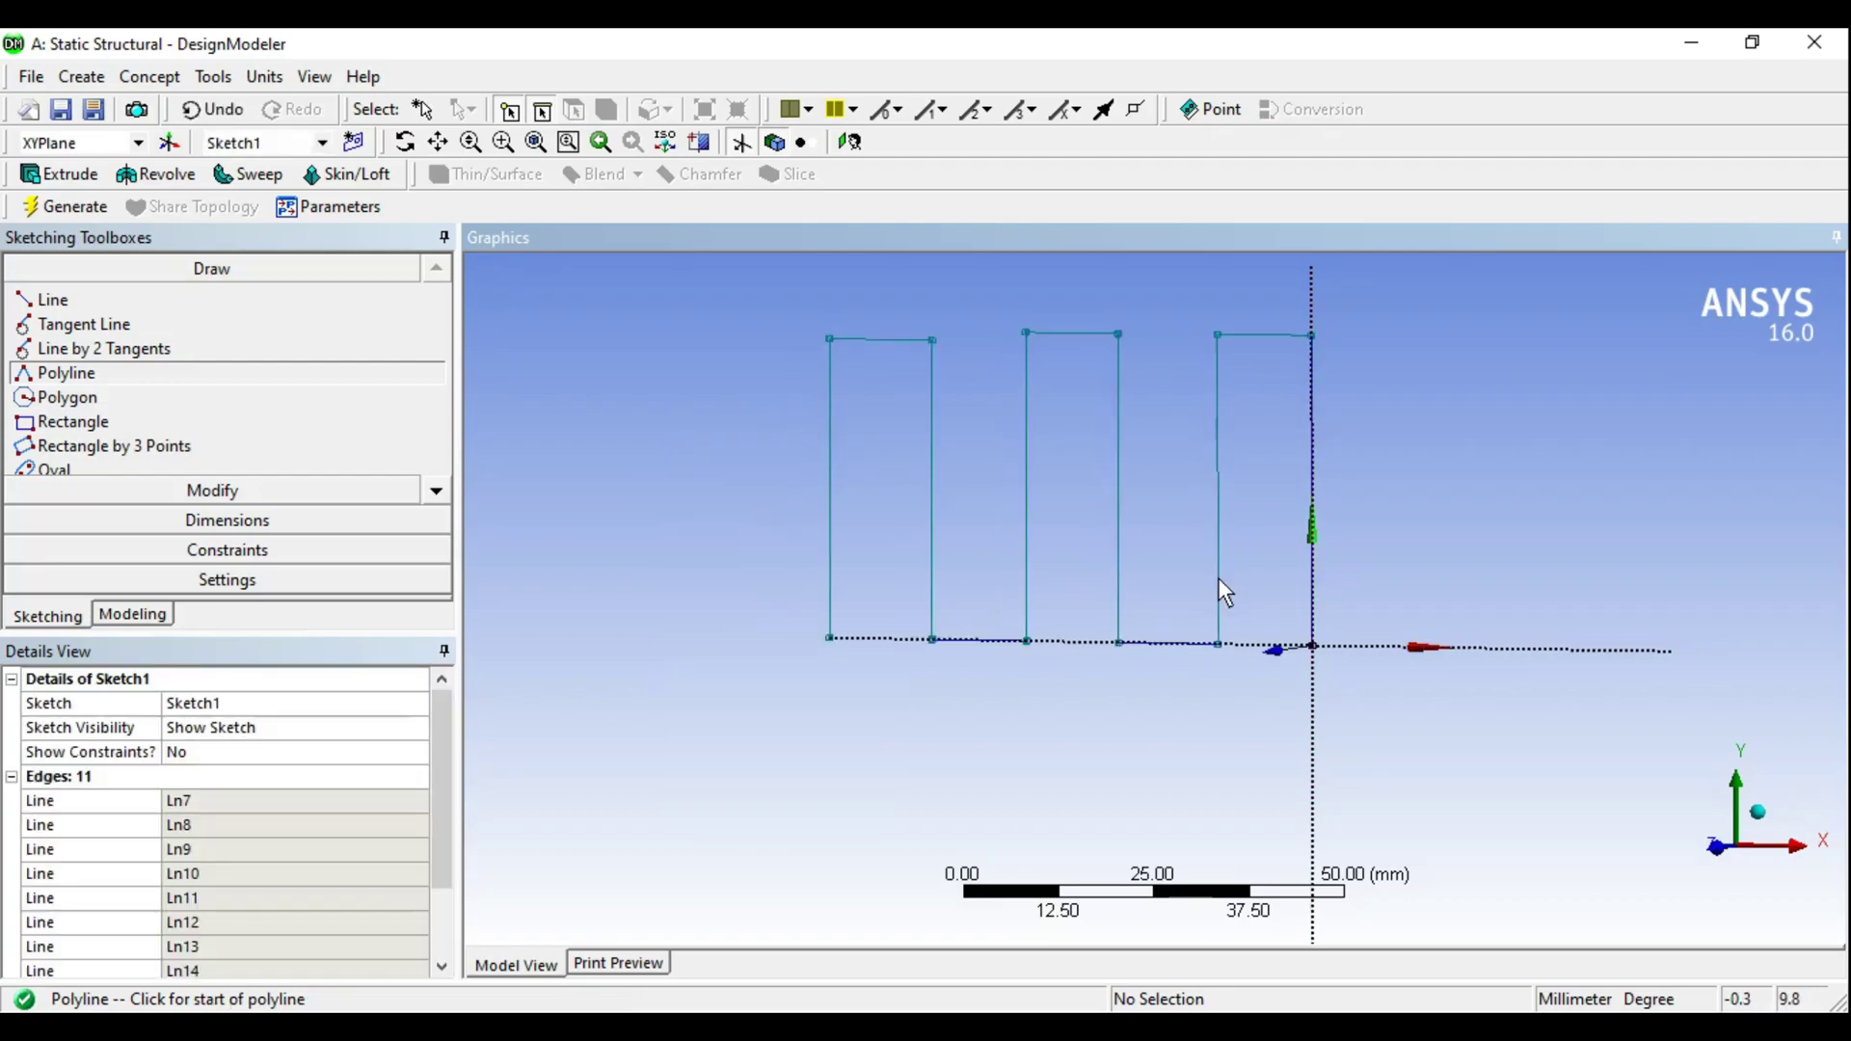
mouse_move(1218, 583)
middle_mouse_down()
mouse_move(1203, 614)
mouse_move(1170, 598)
middle_mouse_up()
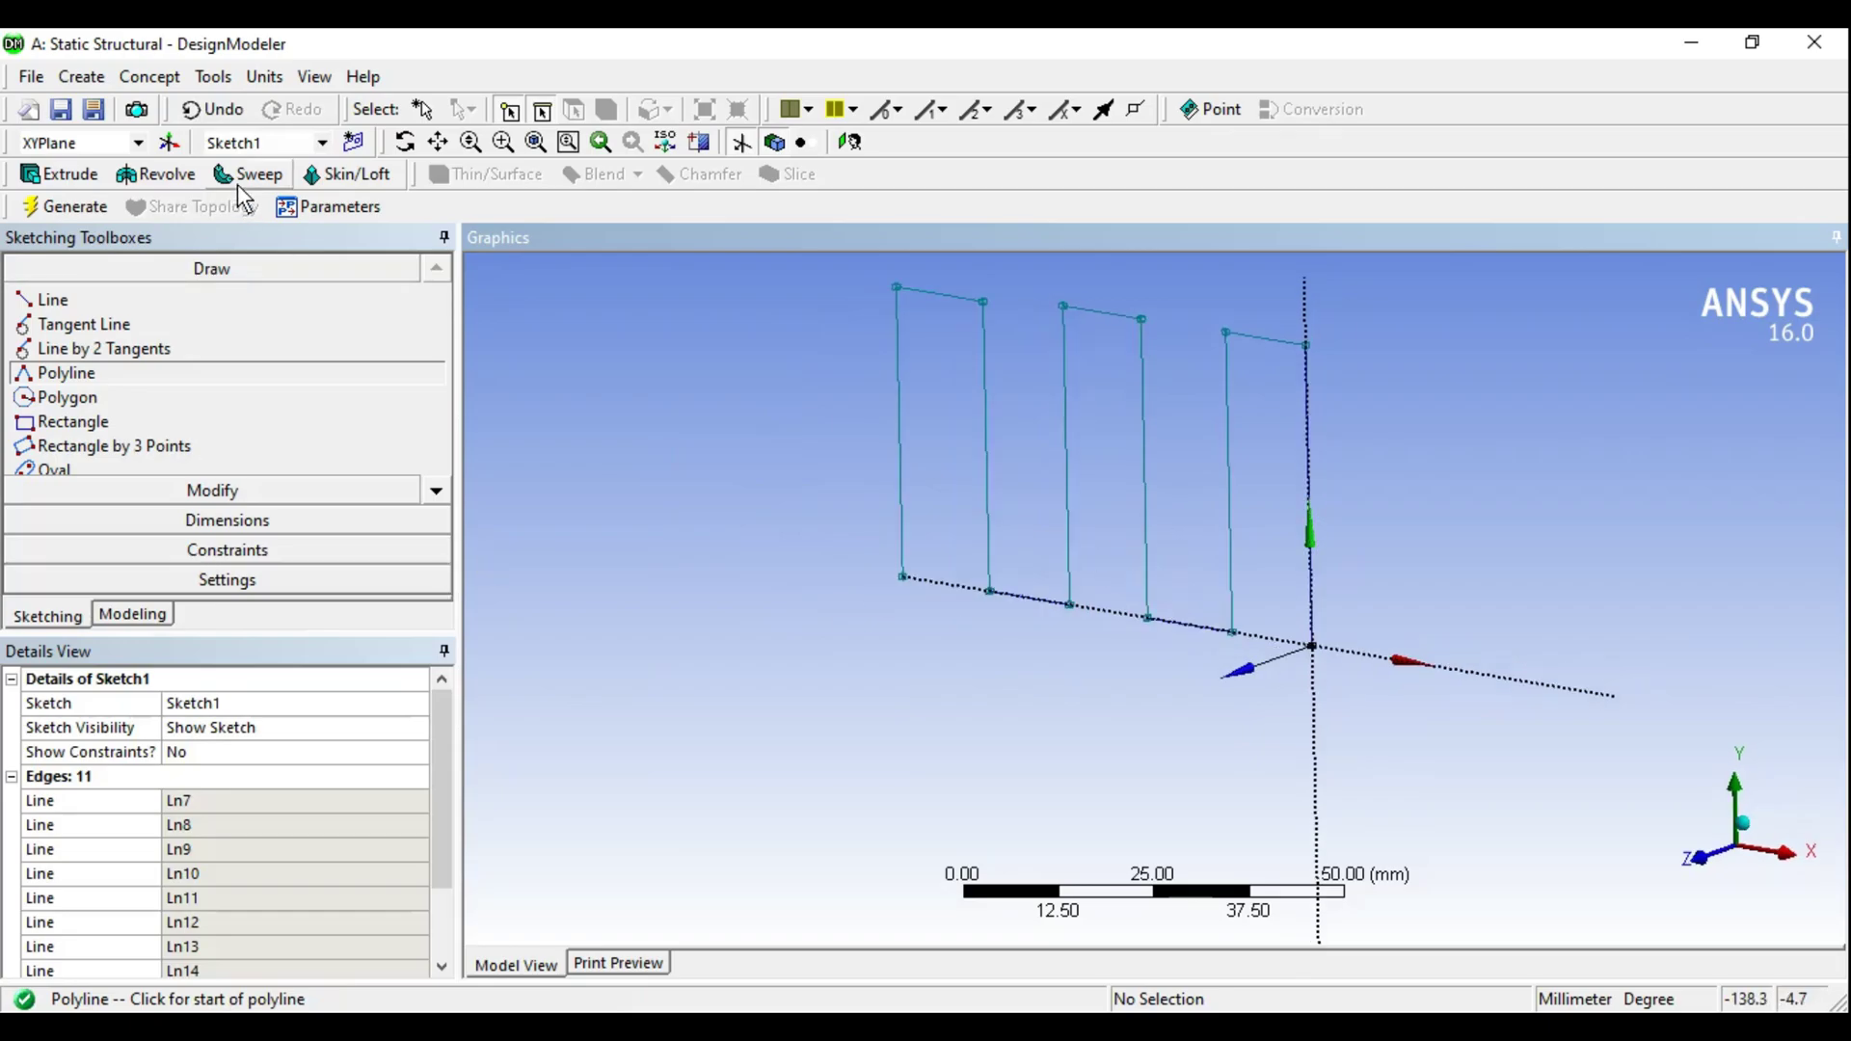
left_click(123, 627)
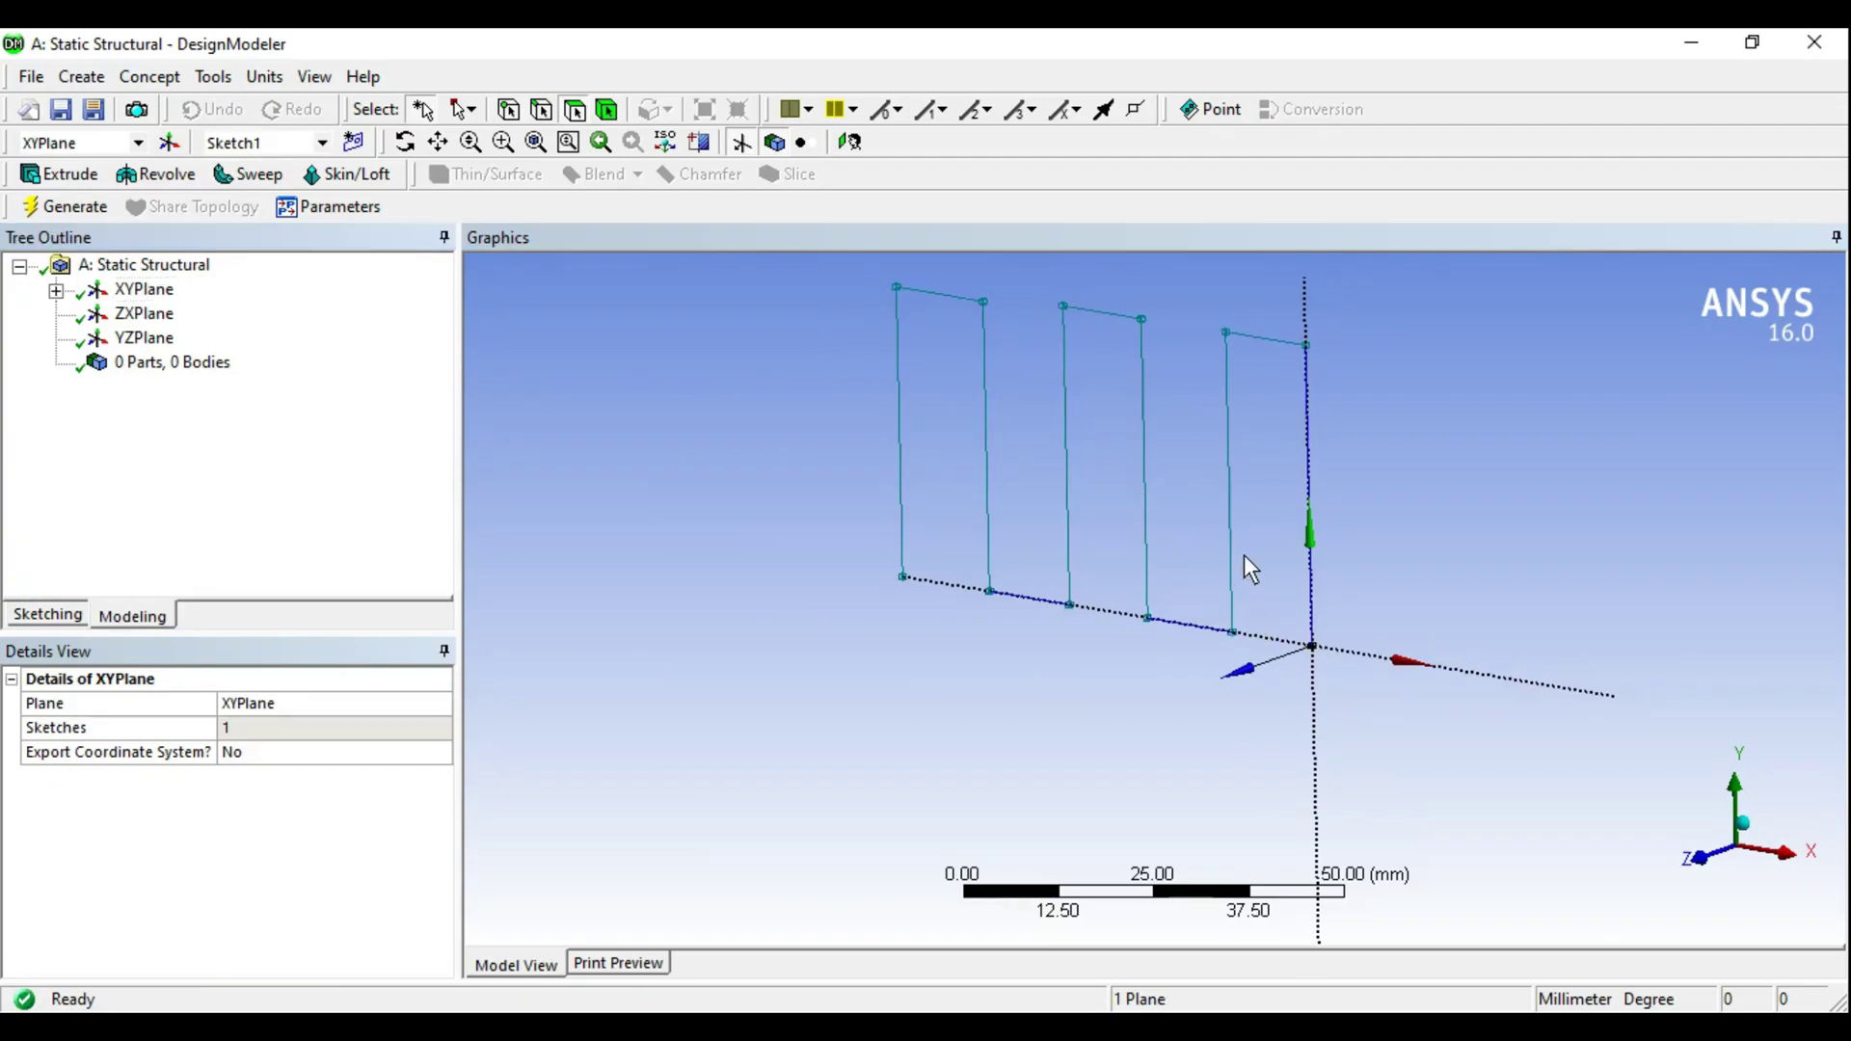
- Select the ZXPlane and view it face-on
middle_click_drag(1244, 553, 1283, 679, "ctrl")
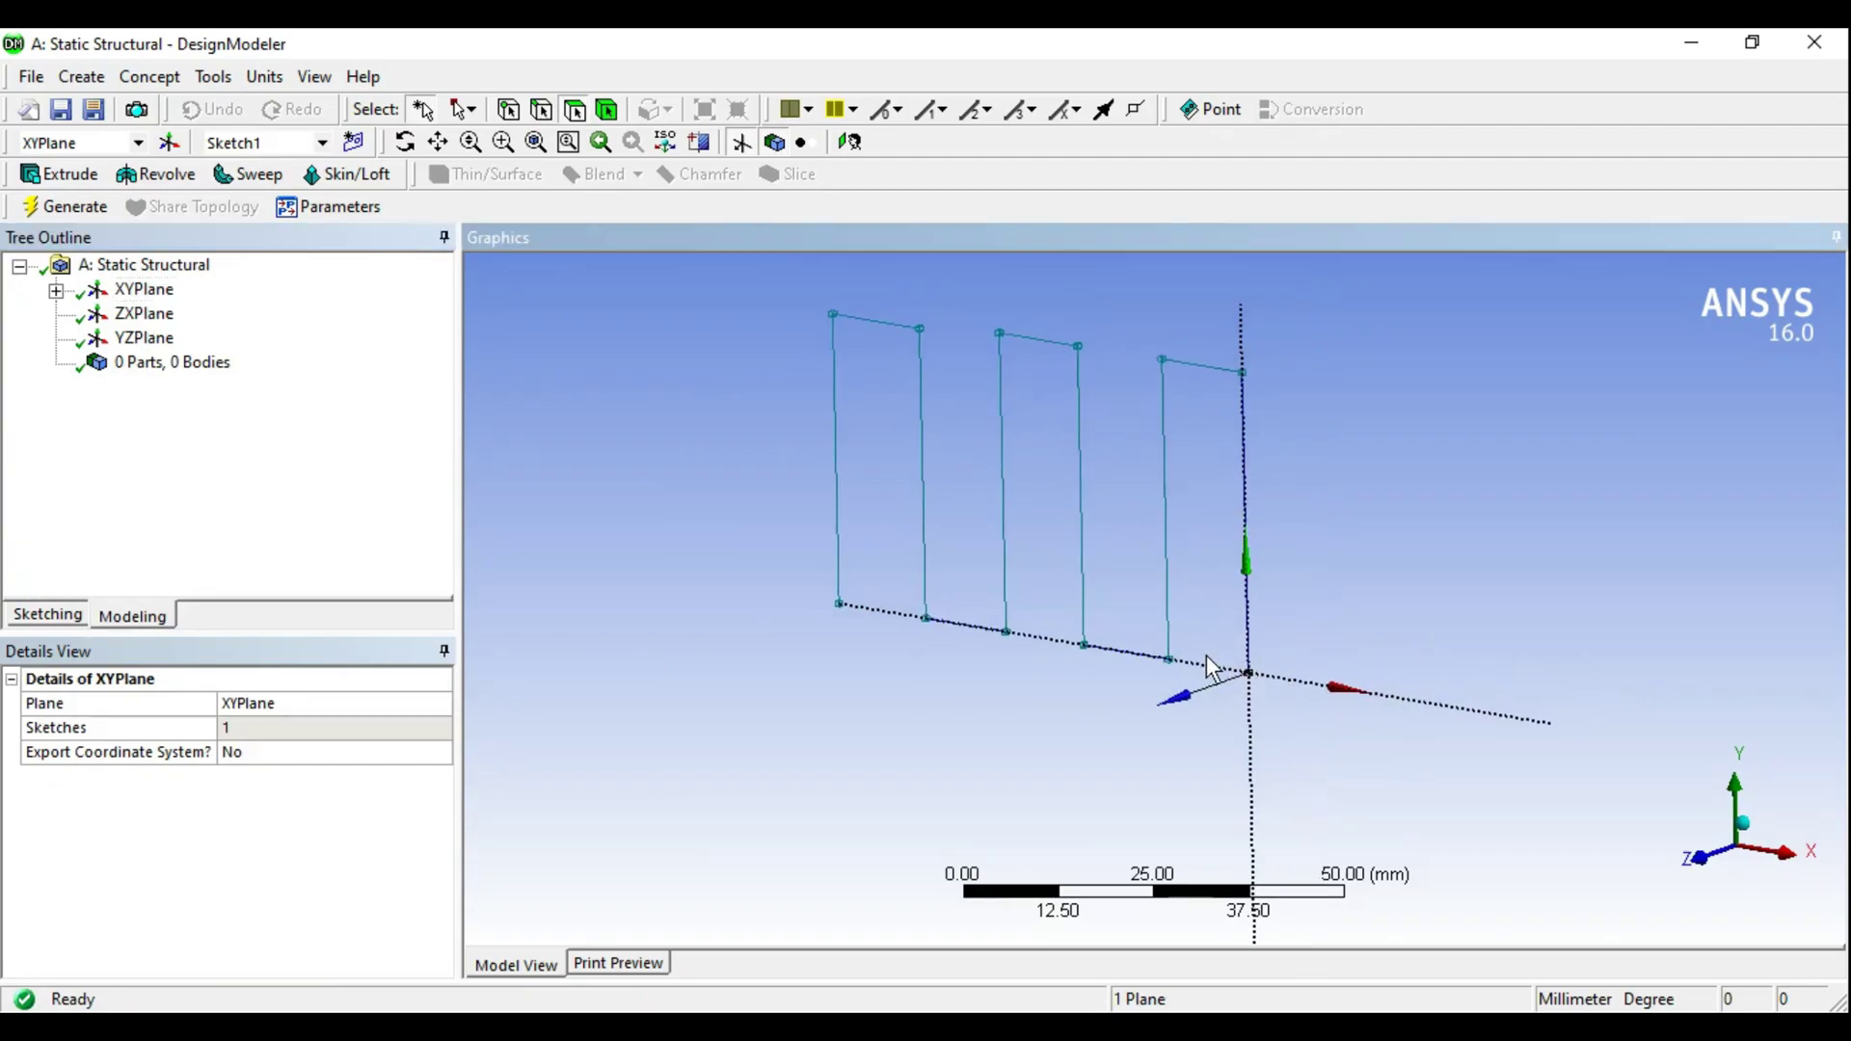
left_click(145, 313)
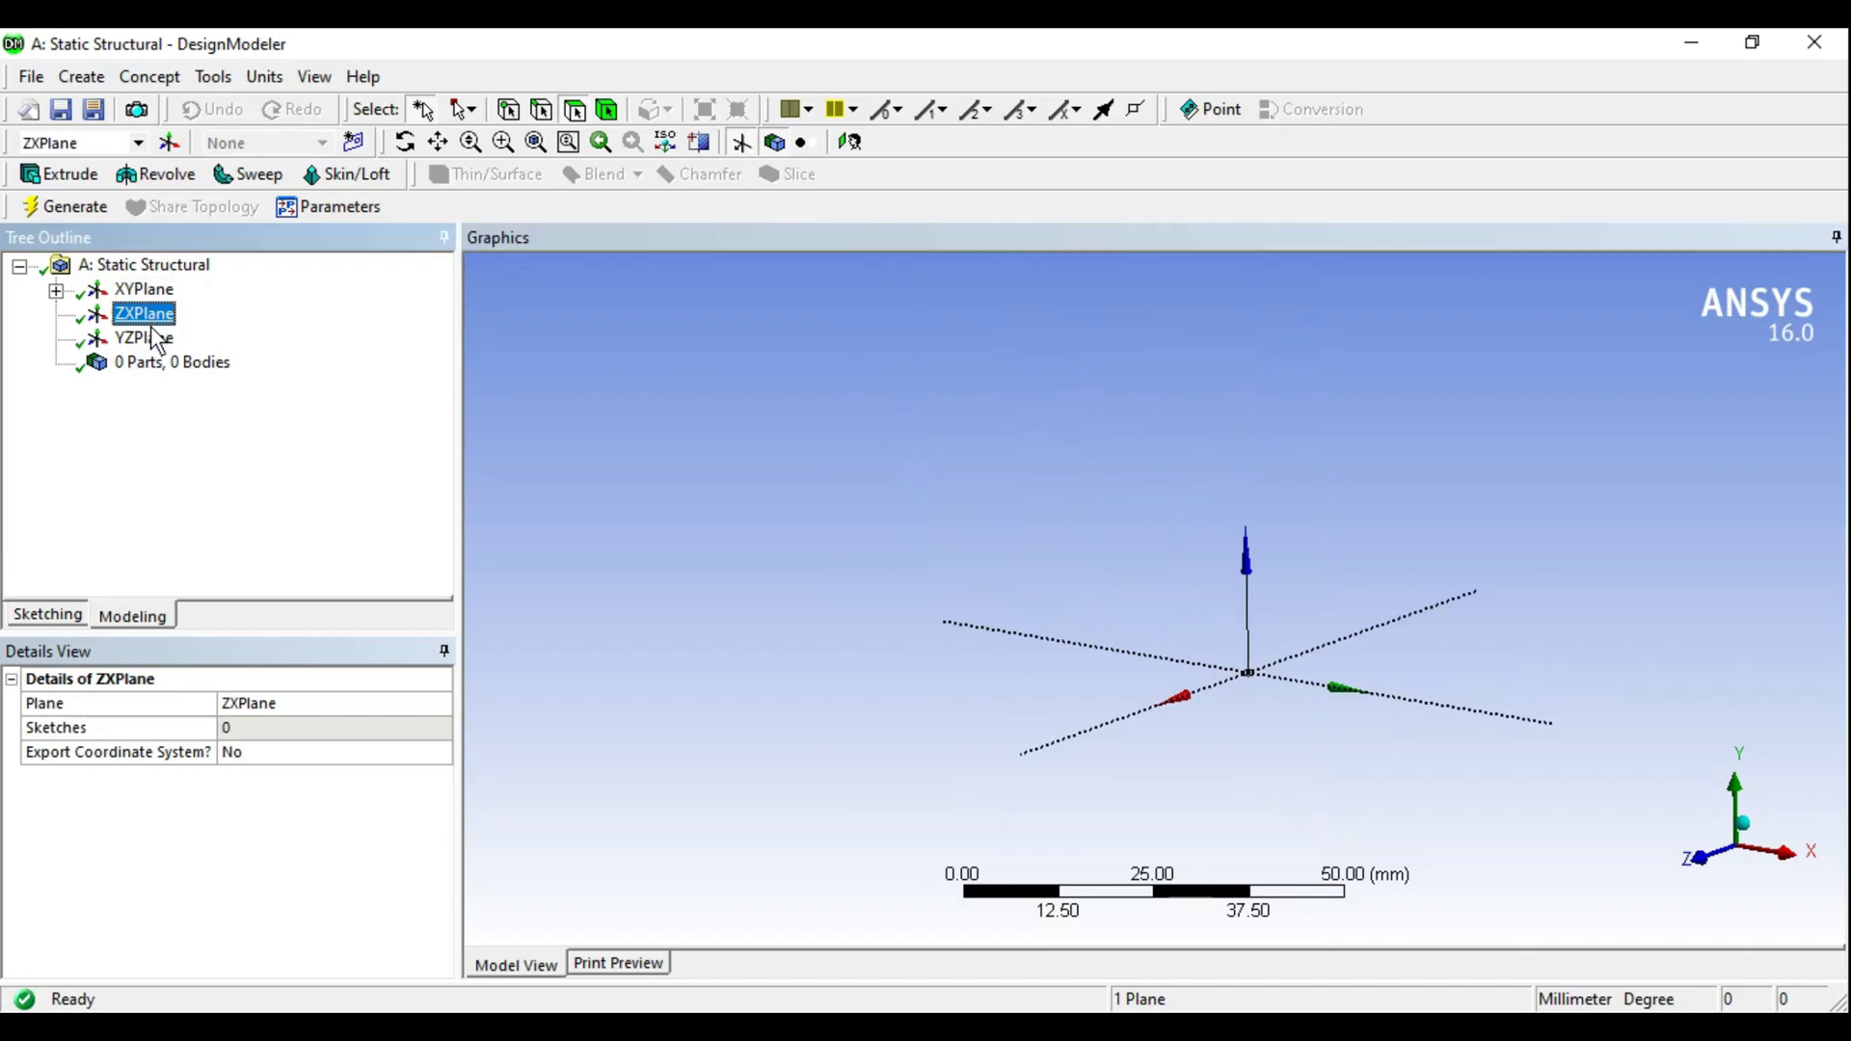
left_click(150, 342)
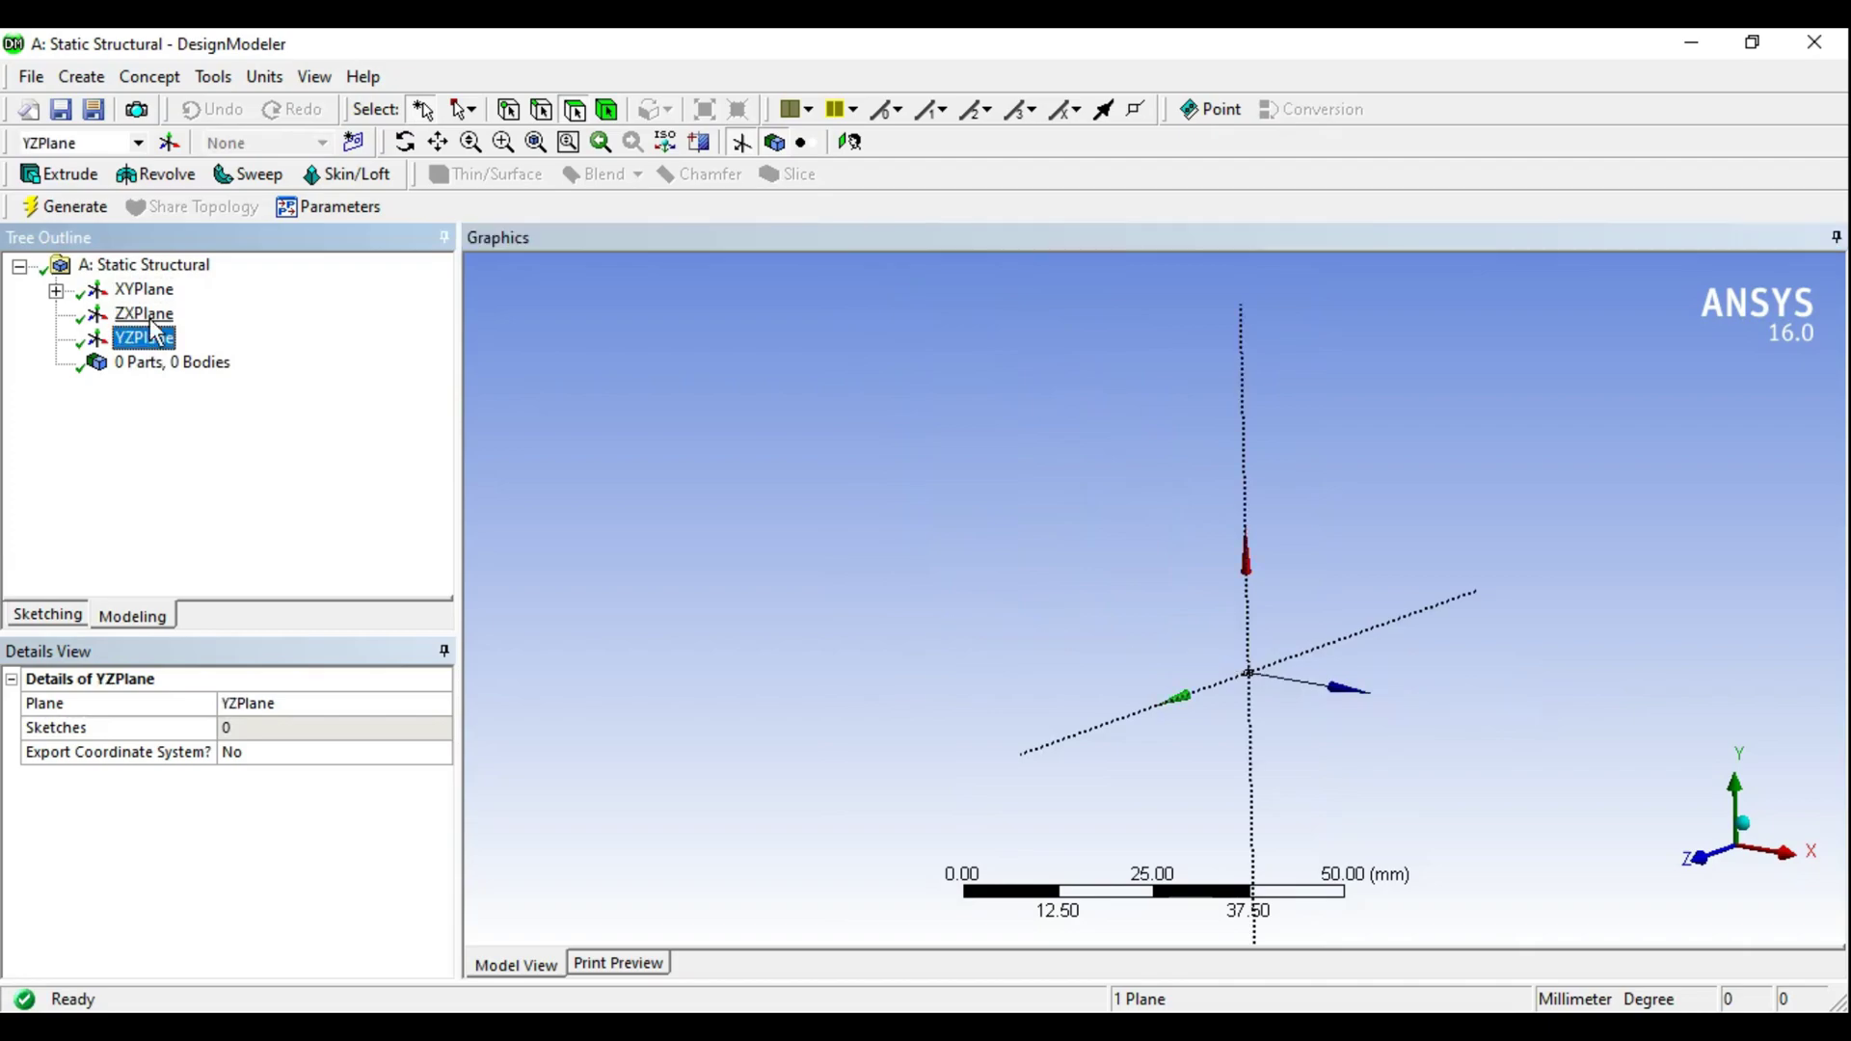
left_click(147, 316)
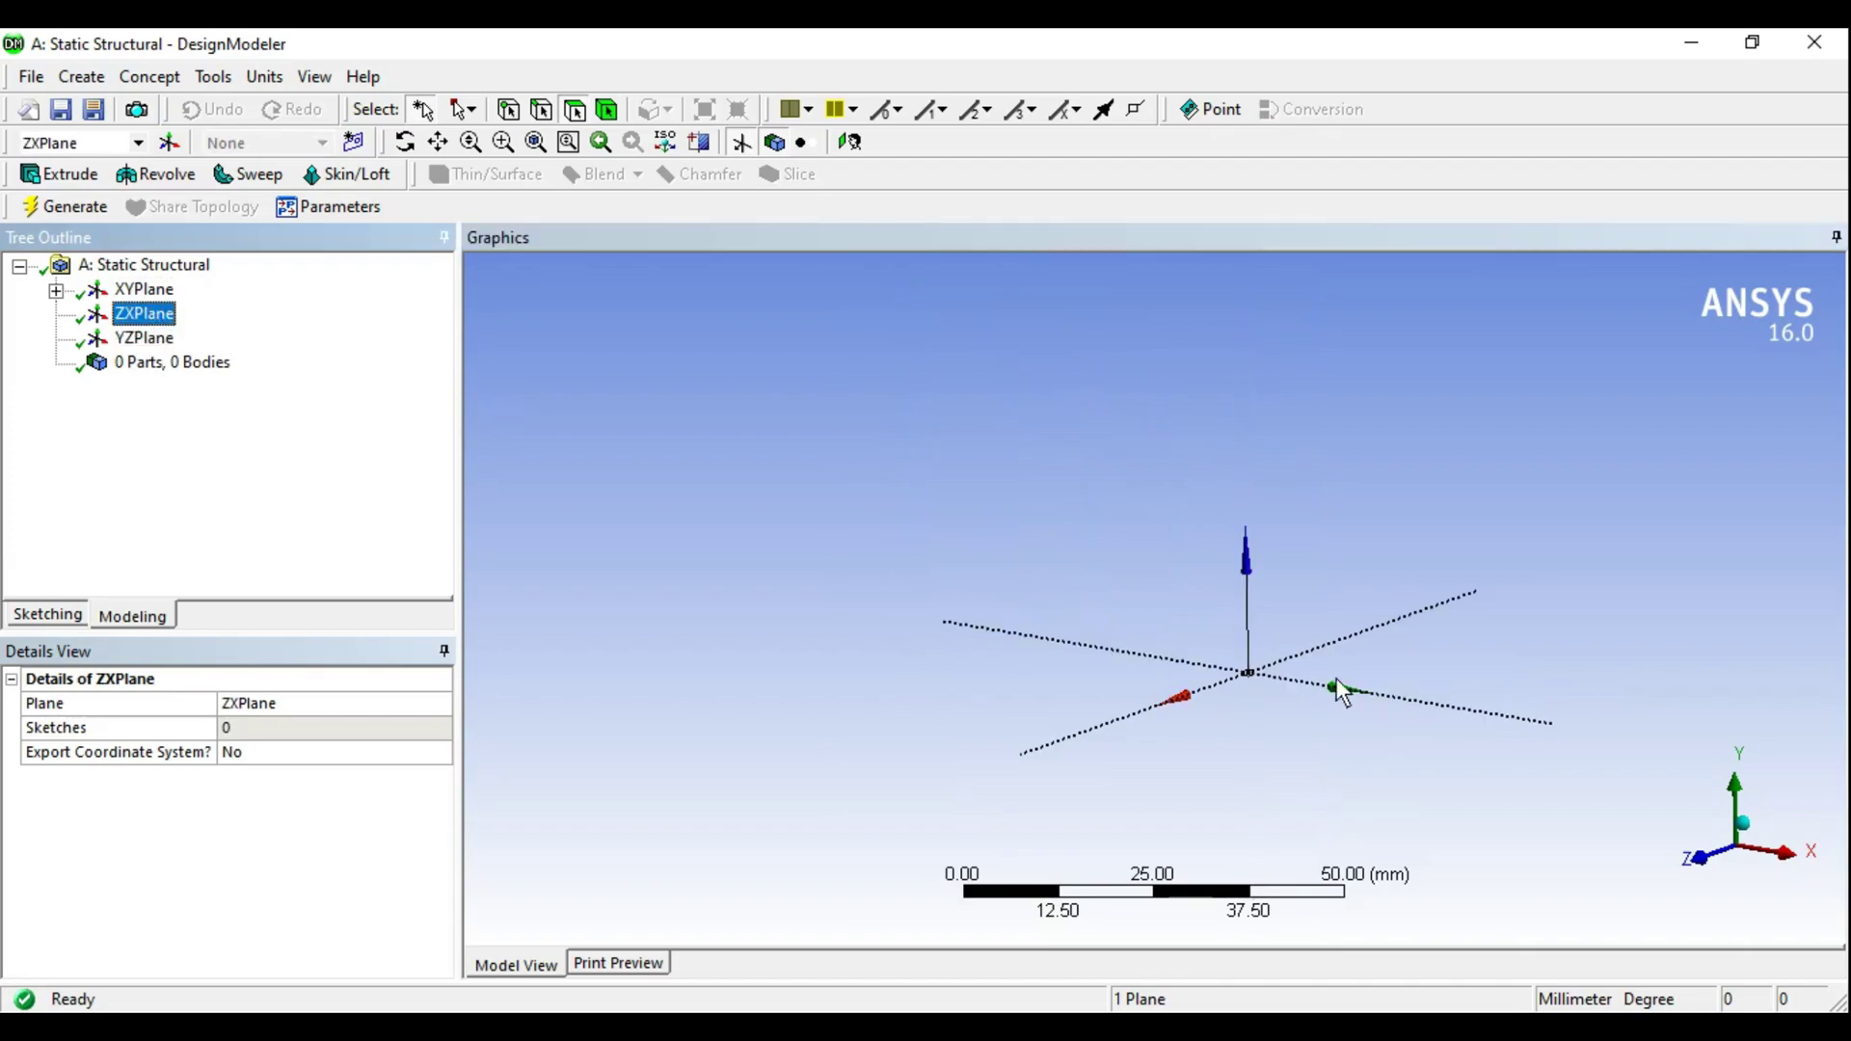
left_click(145, 290)
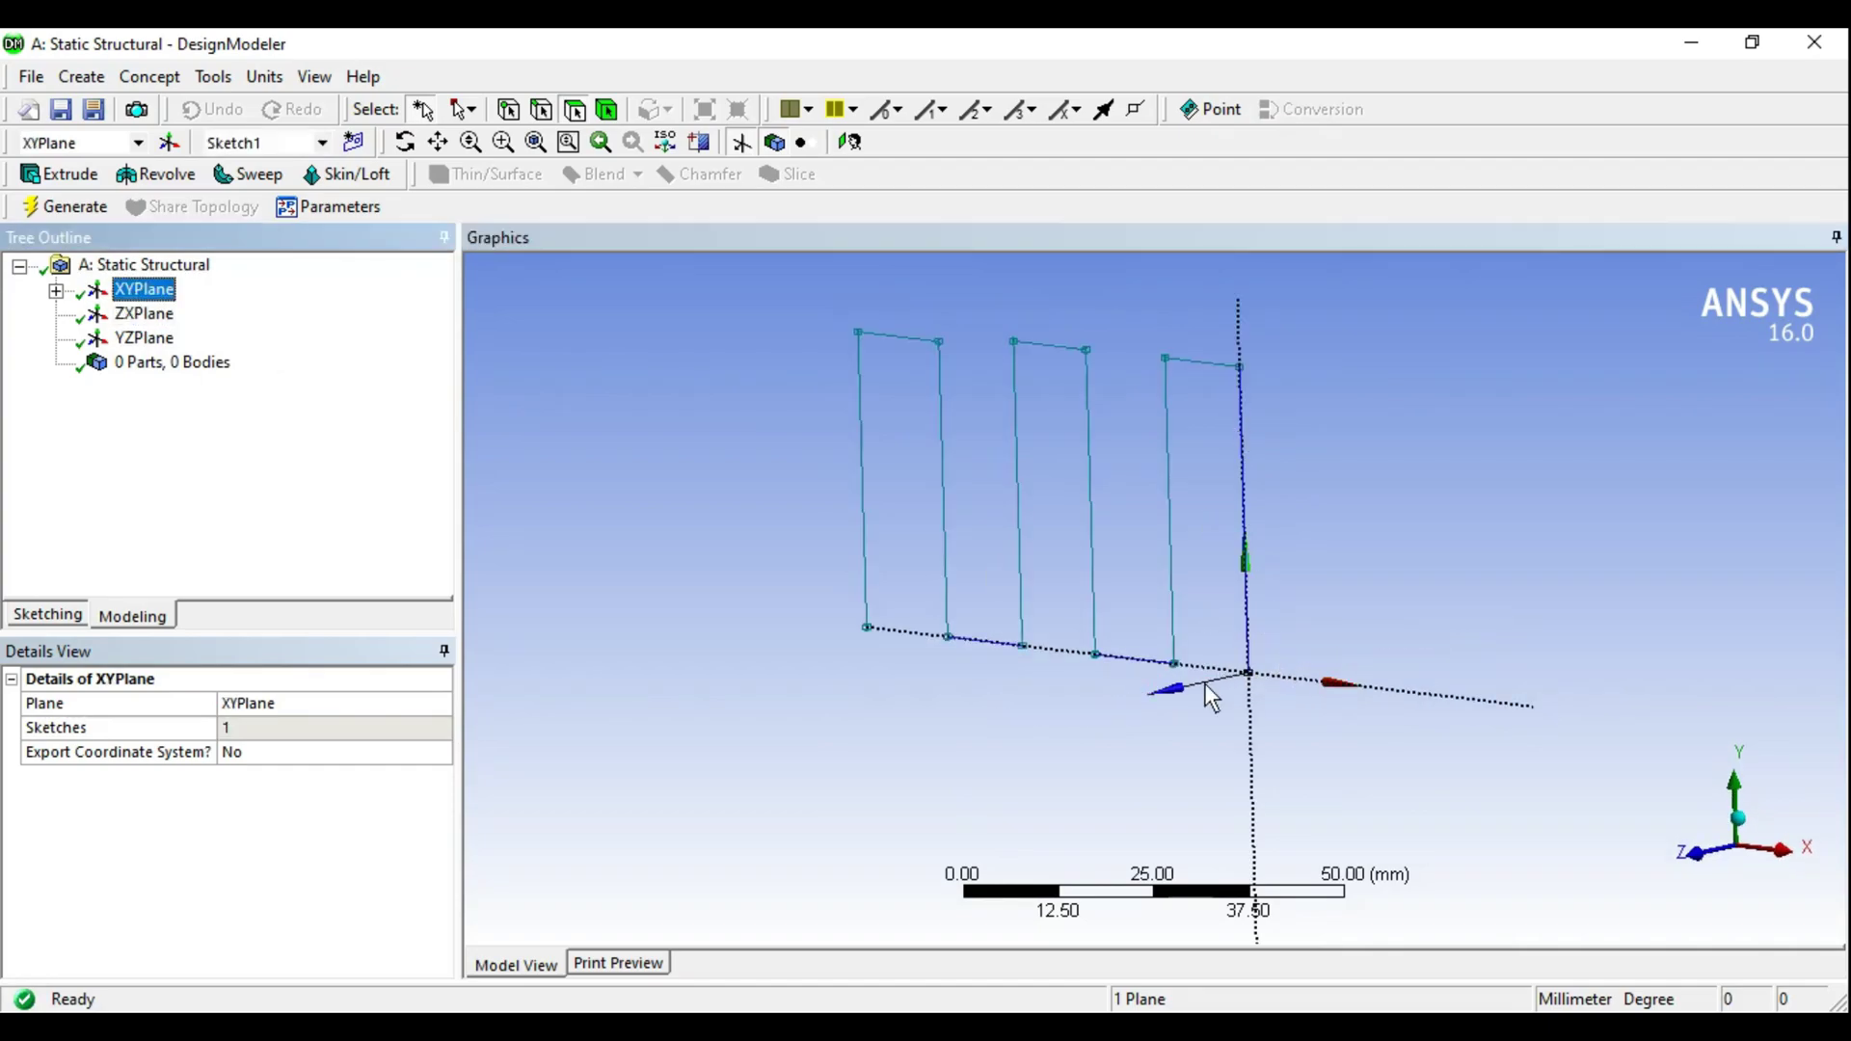
left_click(146, 315)
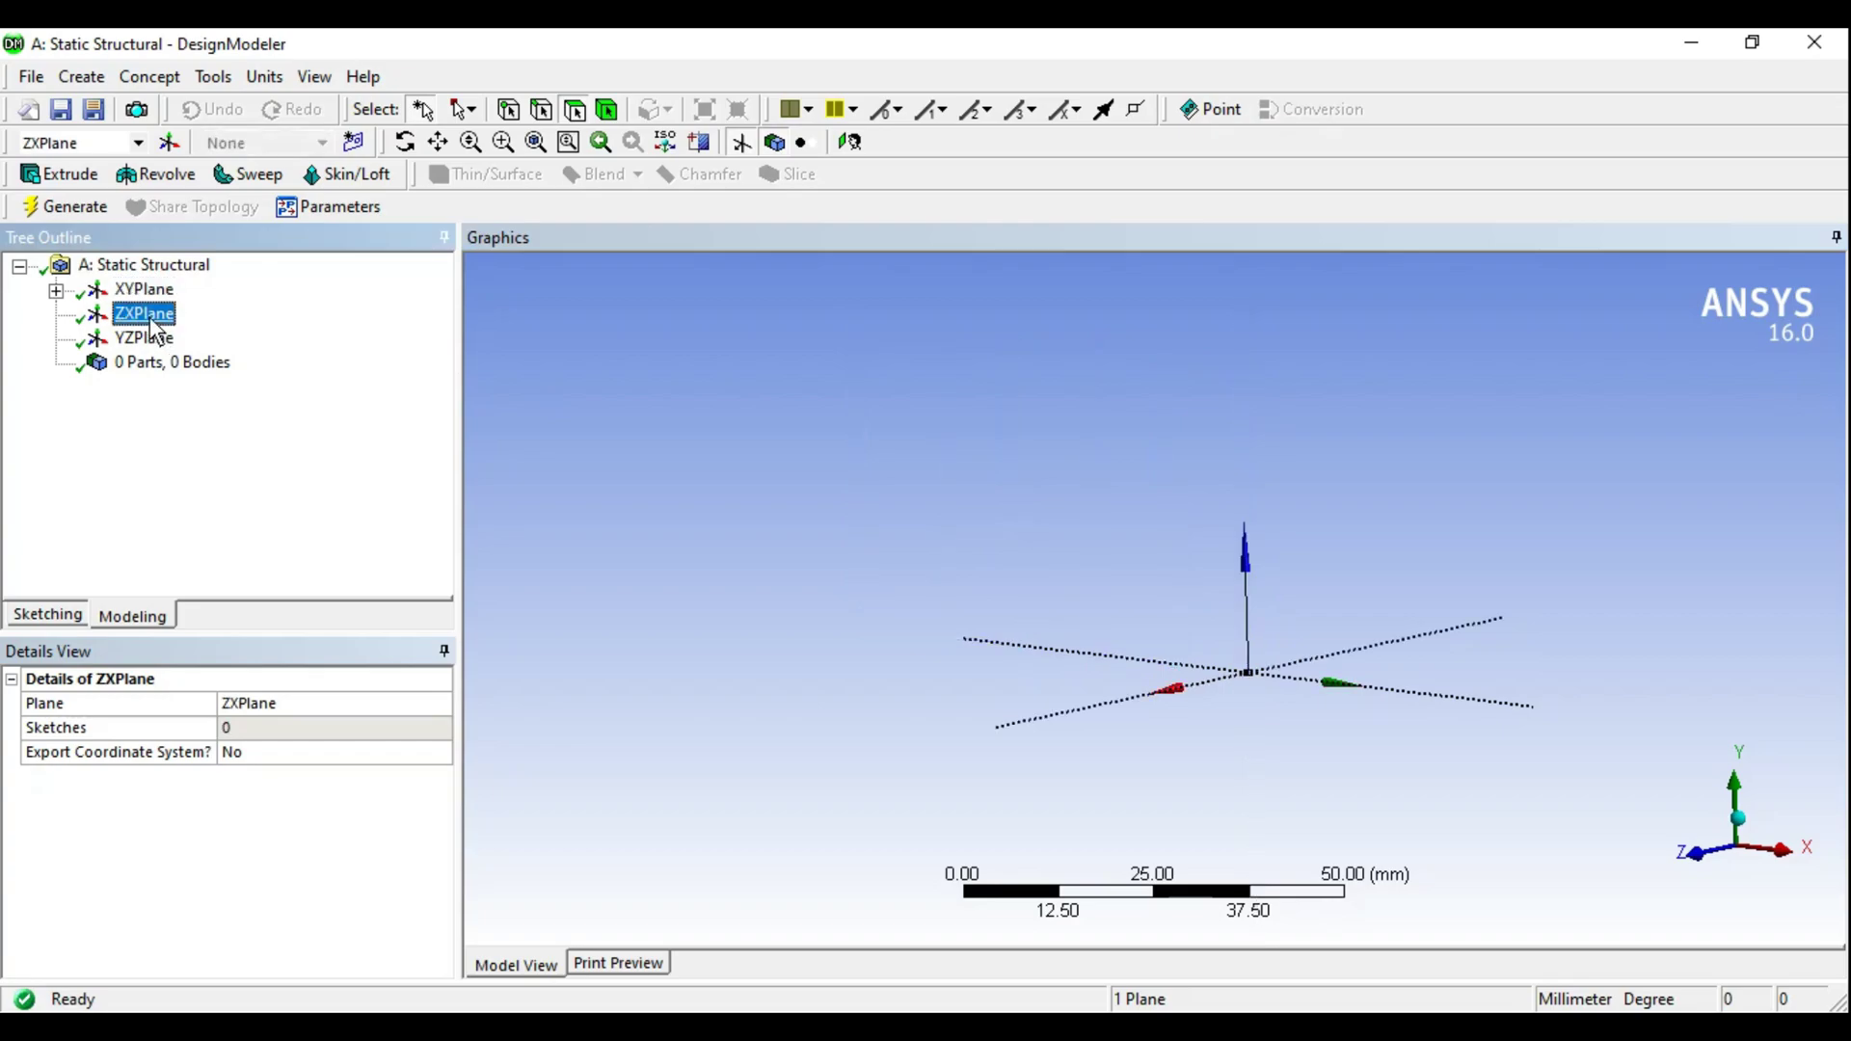
right_click(149, 318)
left_click(183, 333)
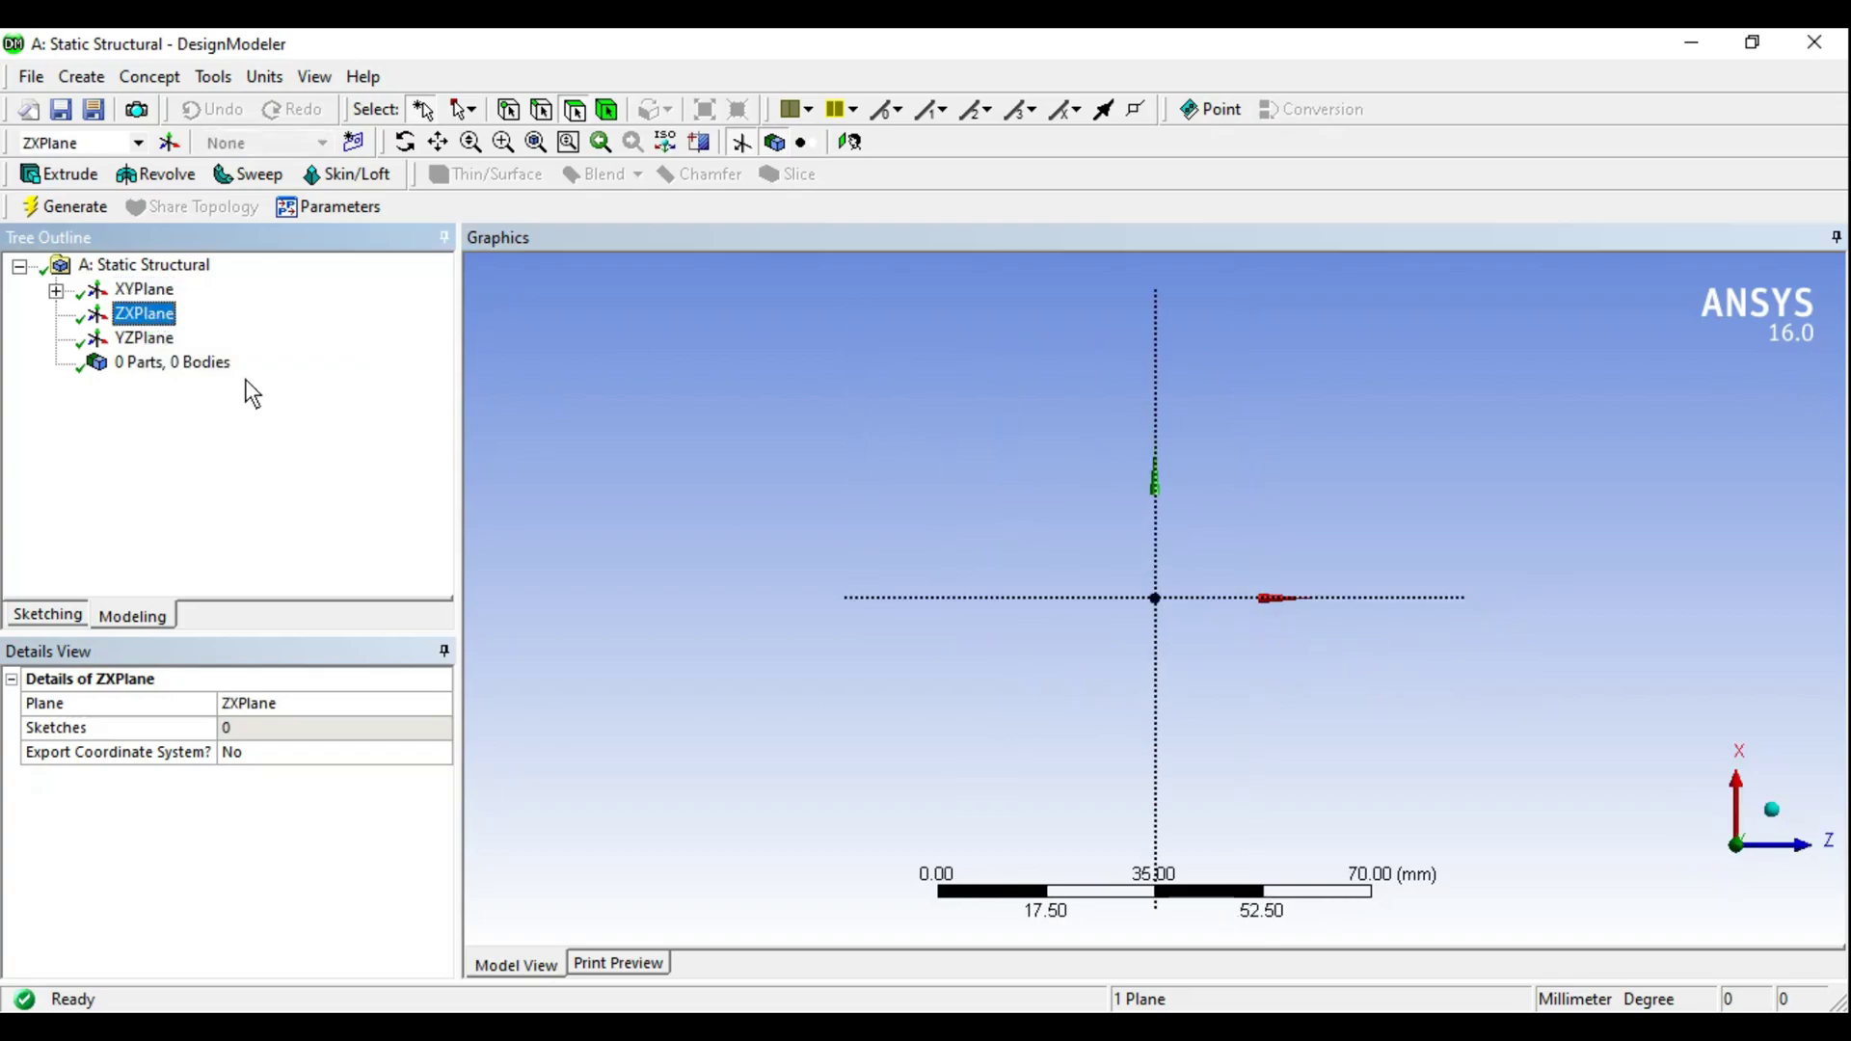
- Sketch a circle centred at the origin on the ZXPlane
left_click(47, 617)
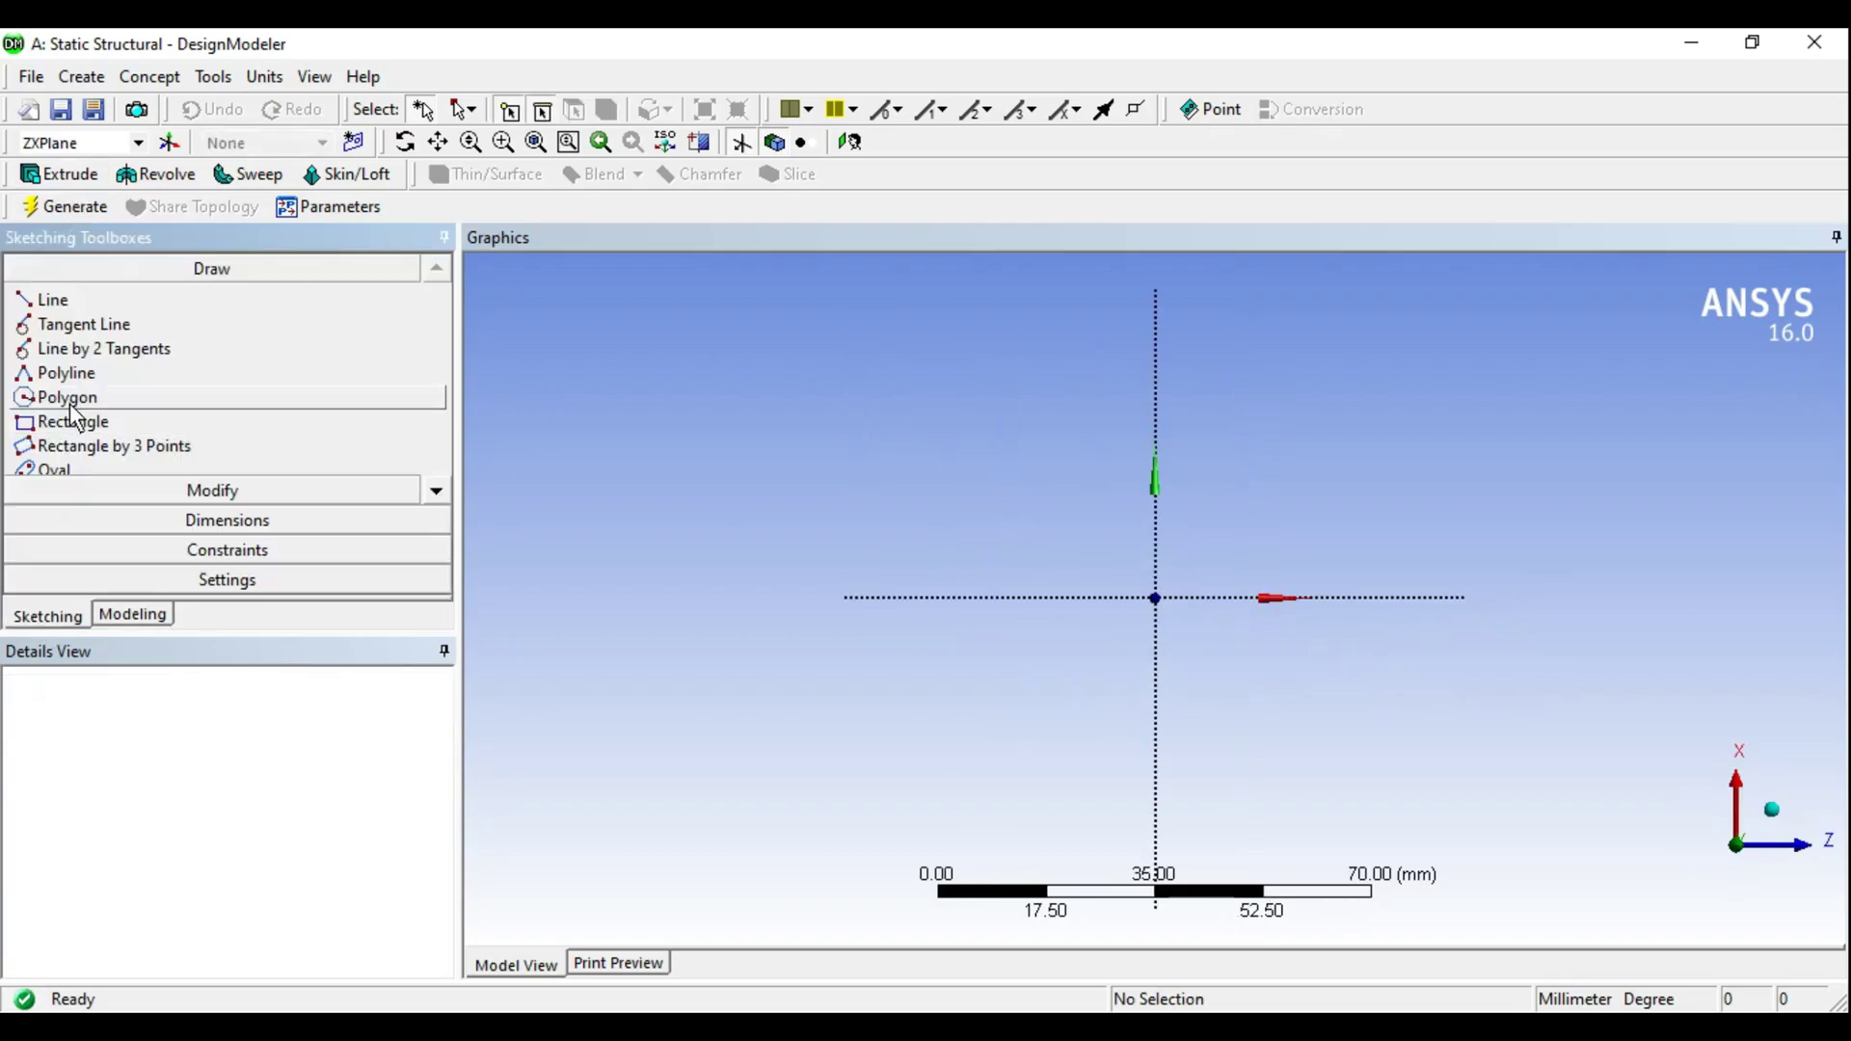
left_click(435, 492)
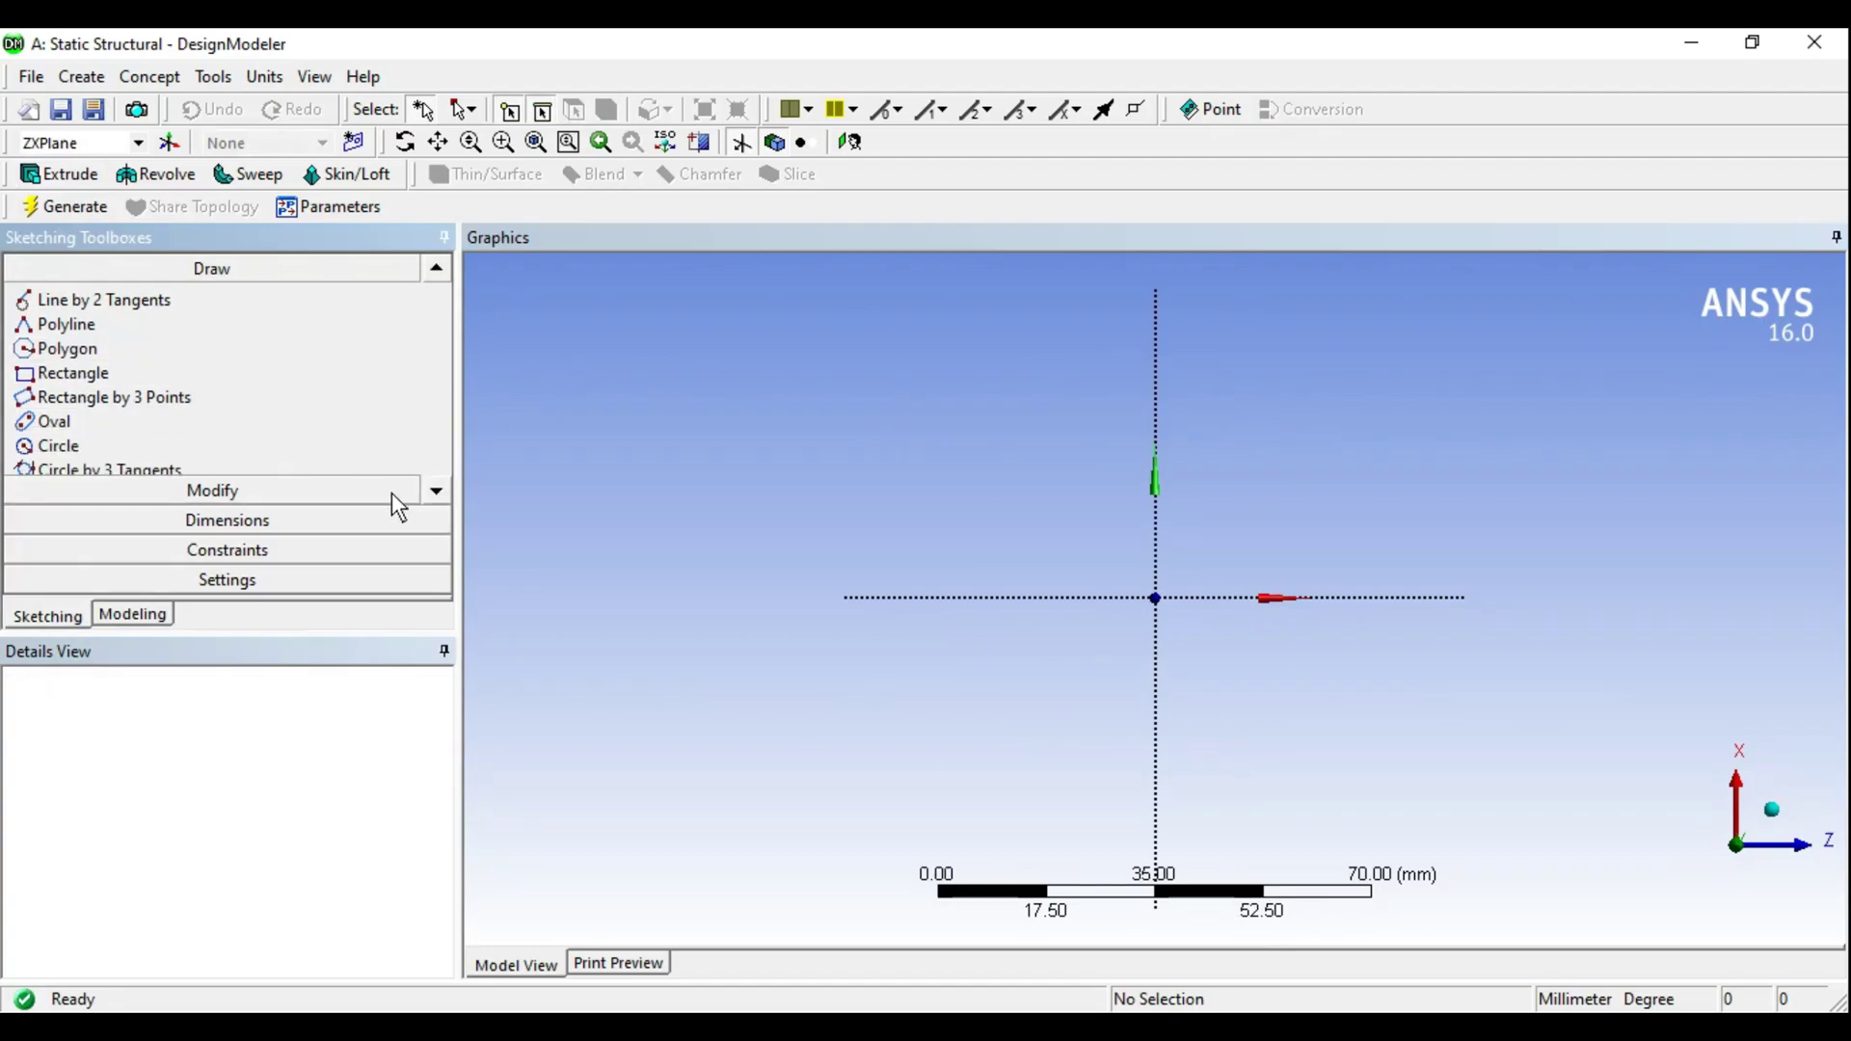
left_click(76, 454)
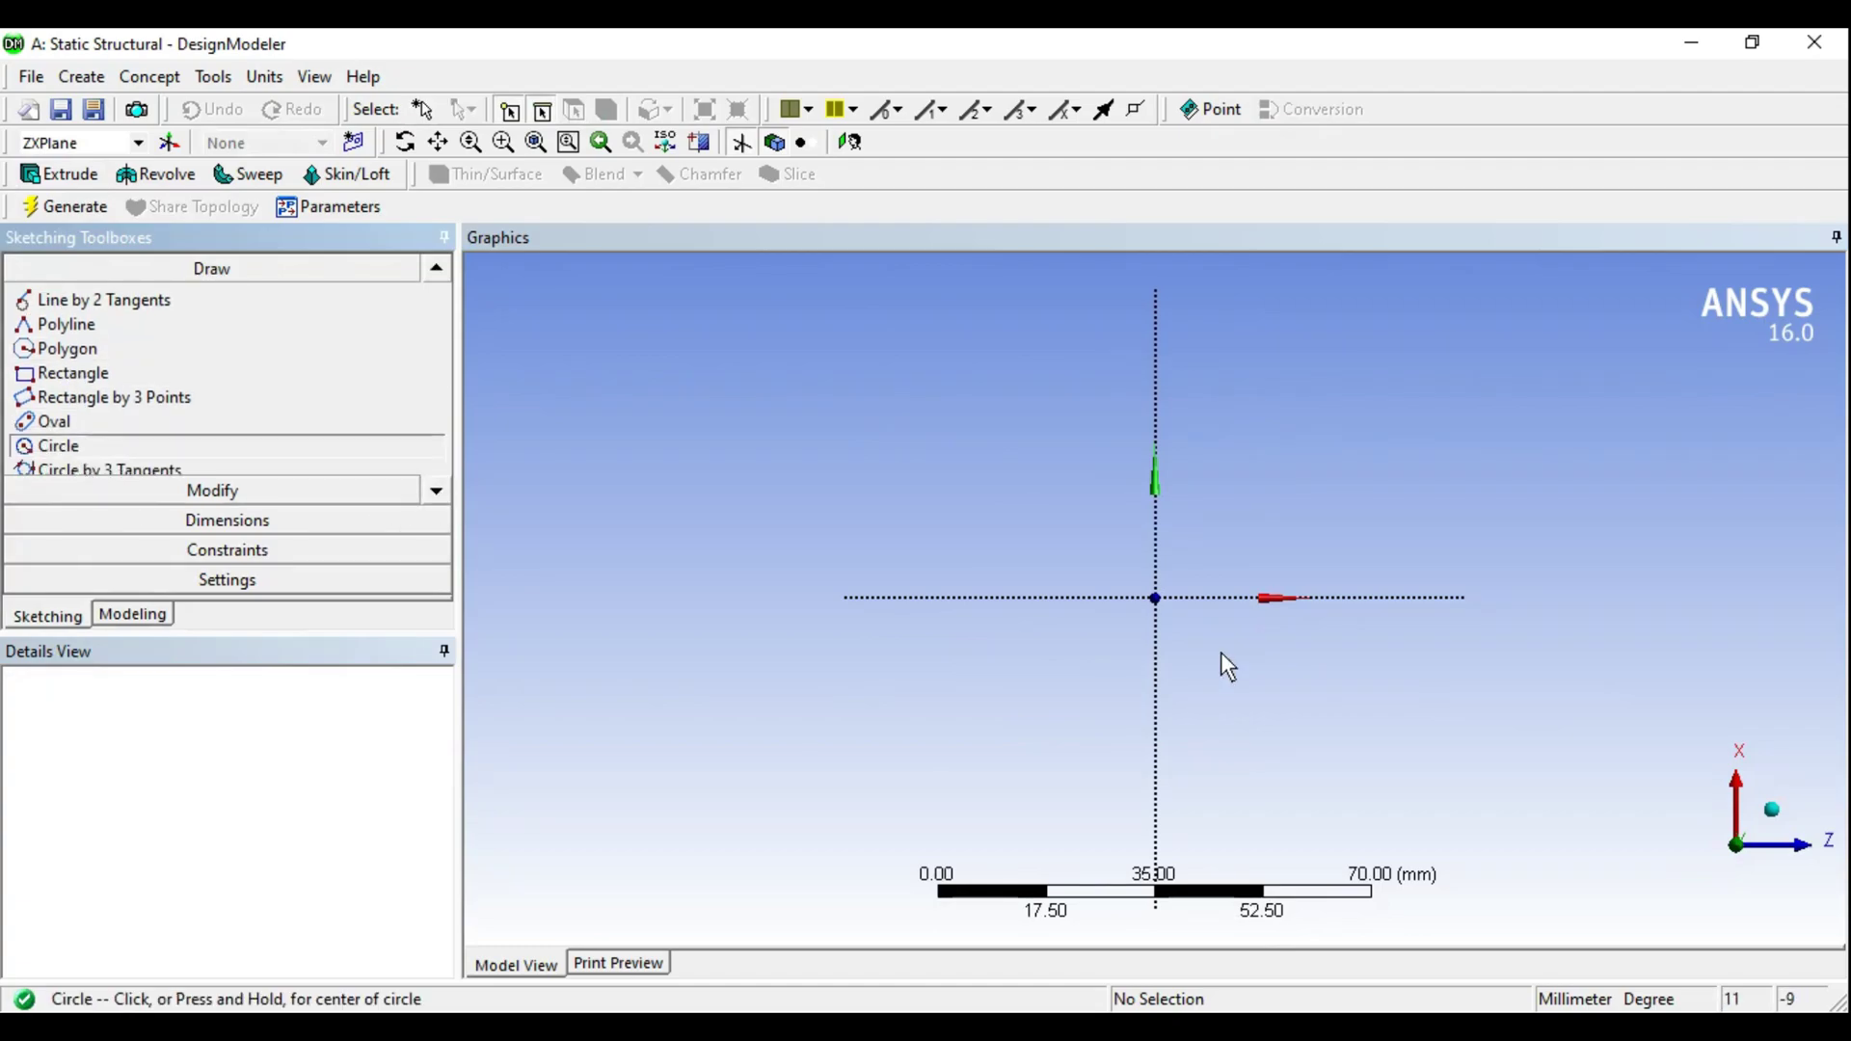
left_click(1158, 597)
left_click(1167, 583)
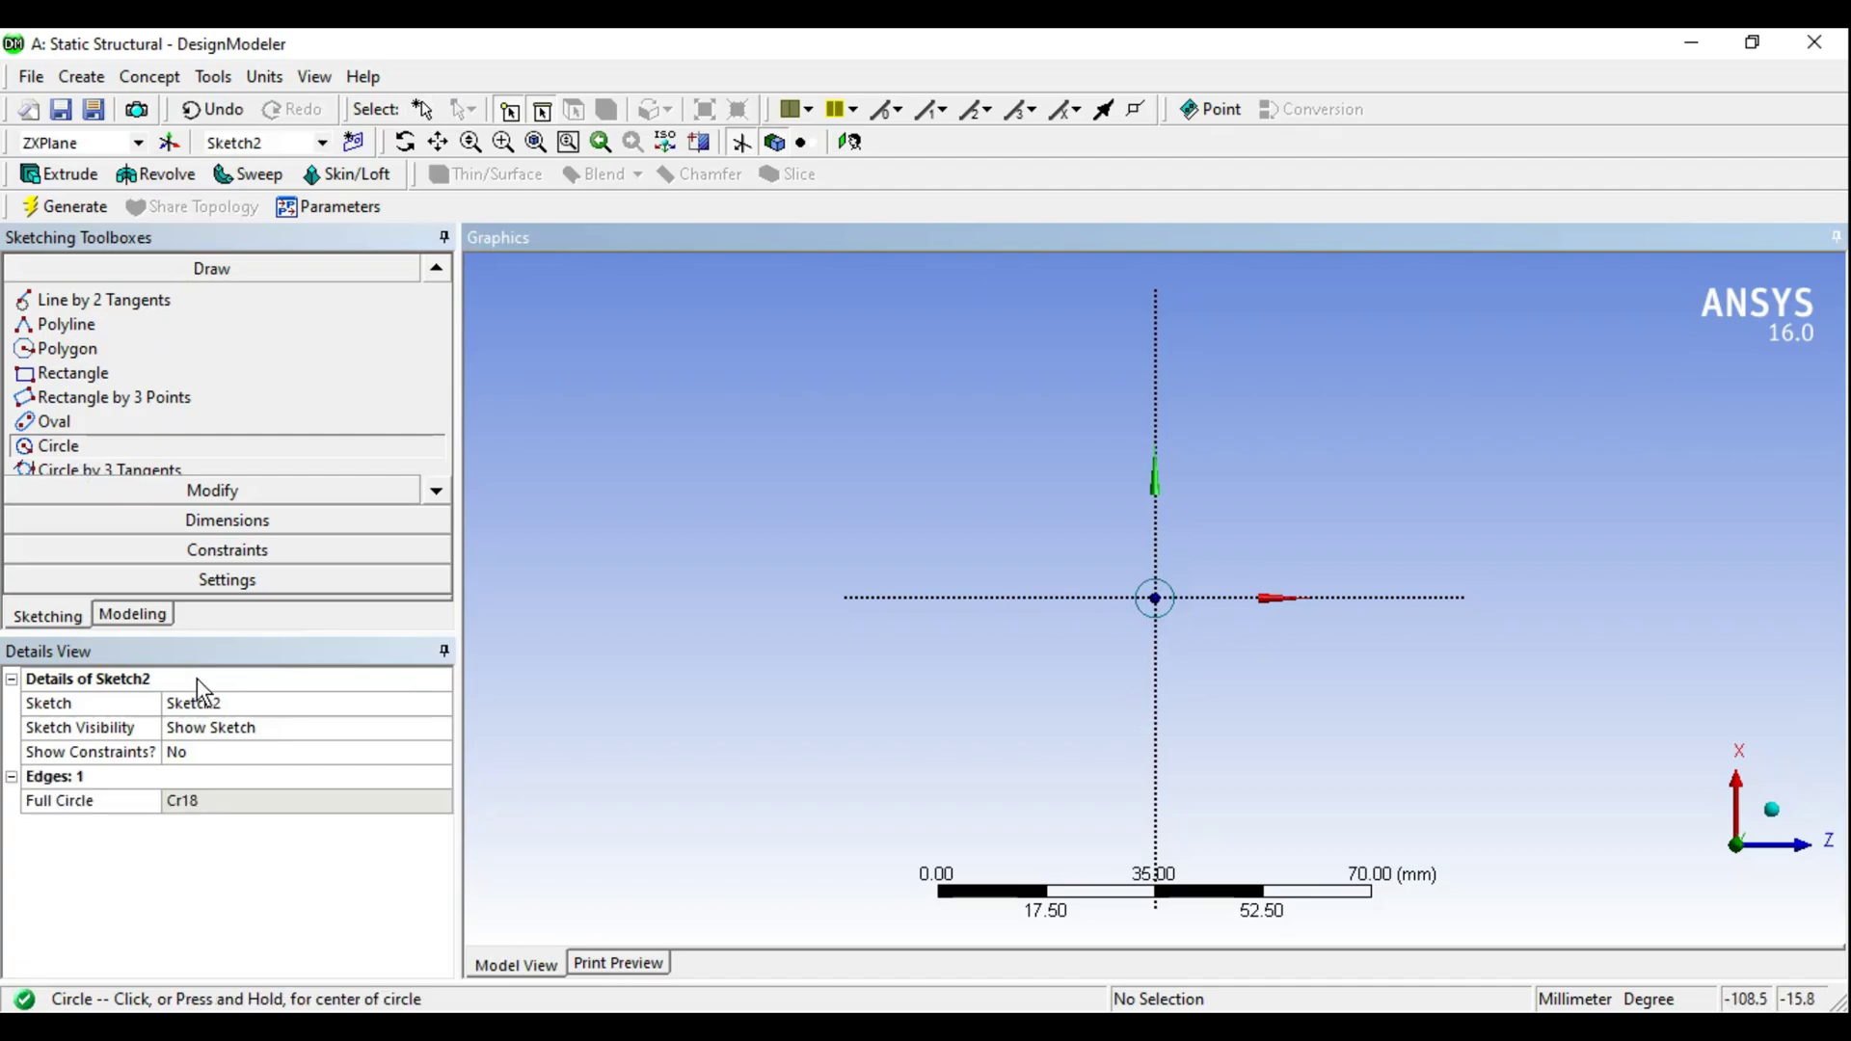
- Dimension the circle's diameter D1 as 4 mm
left_click(230, 525)
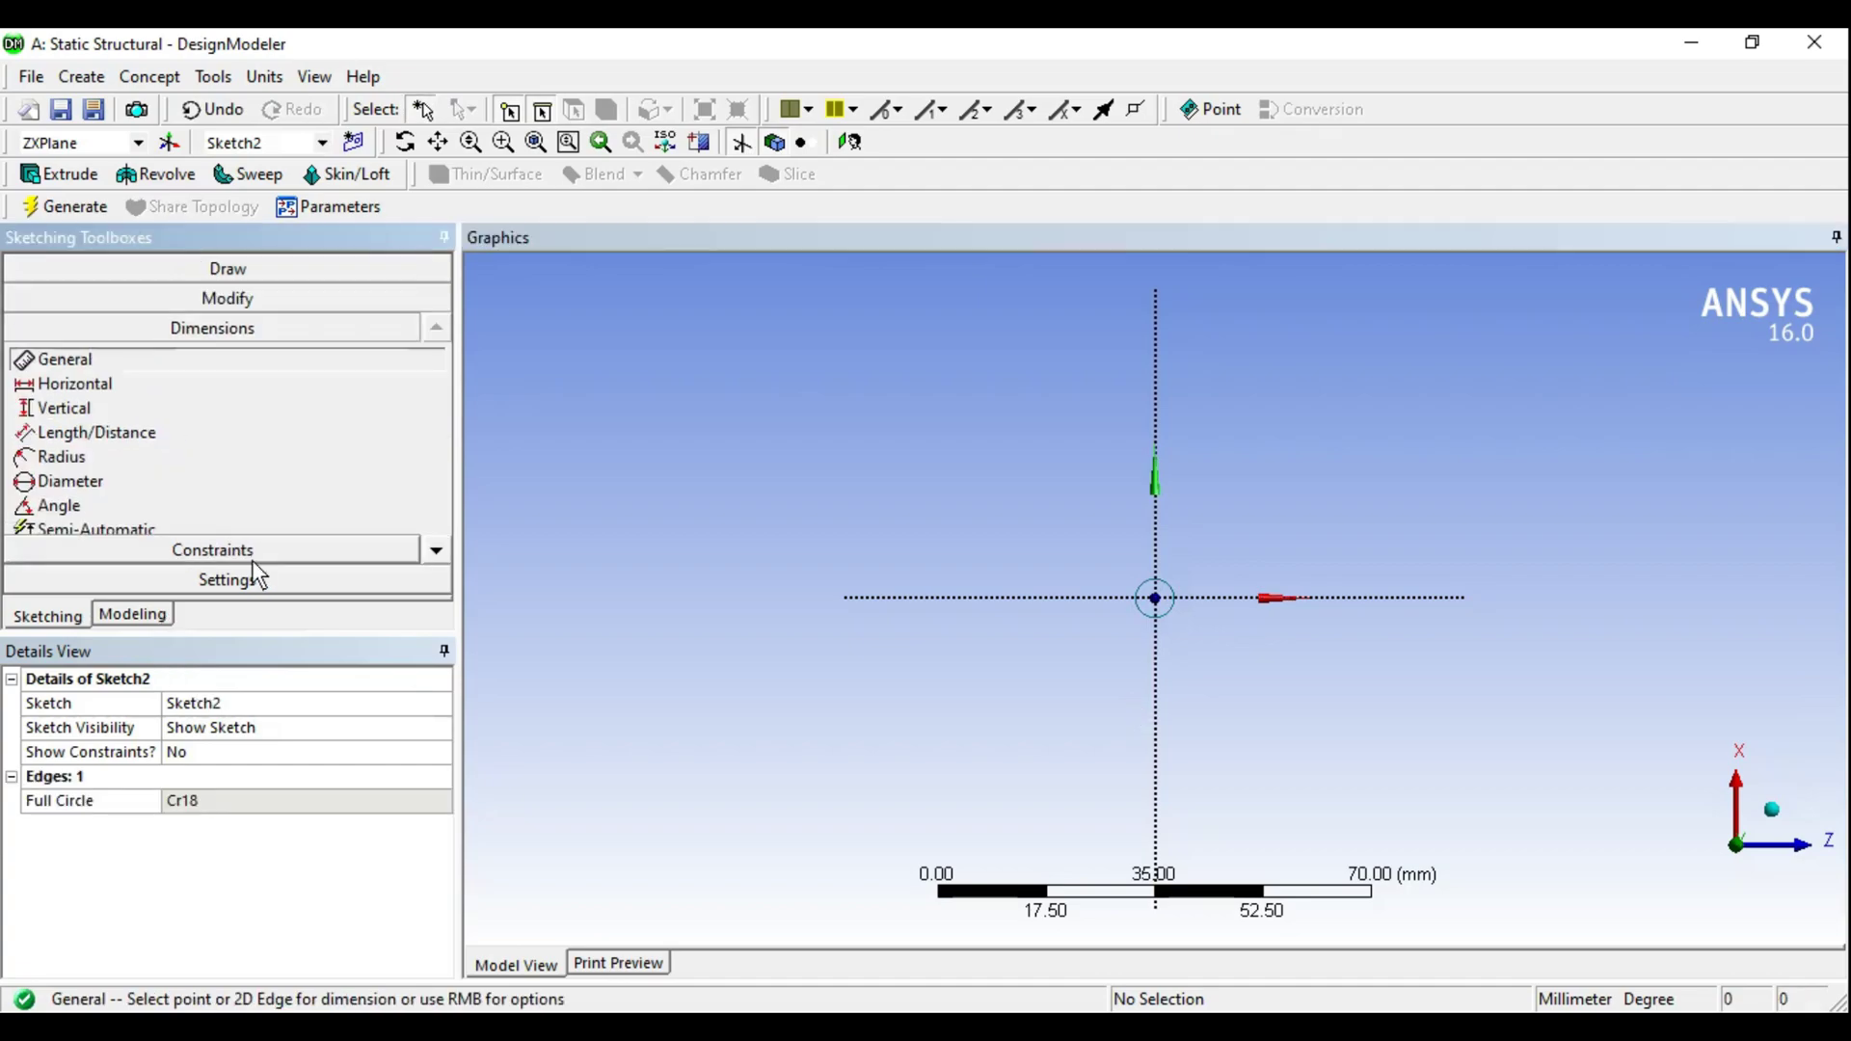
left_click(1163, 587)
left_click(1199, 559)
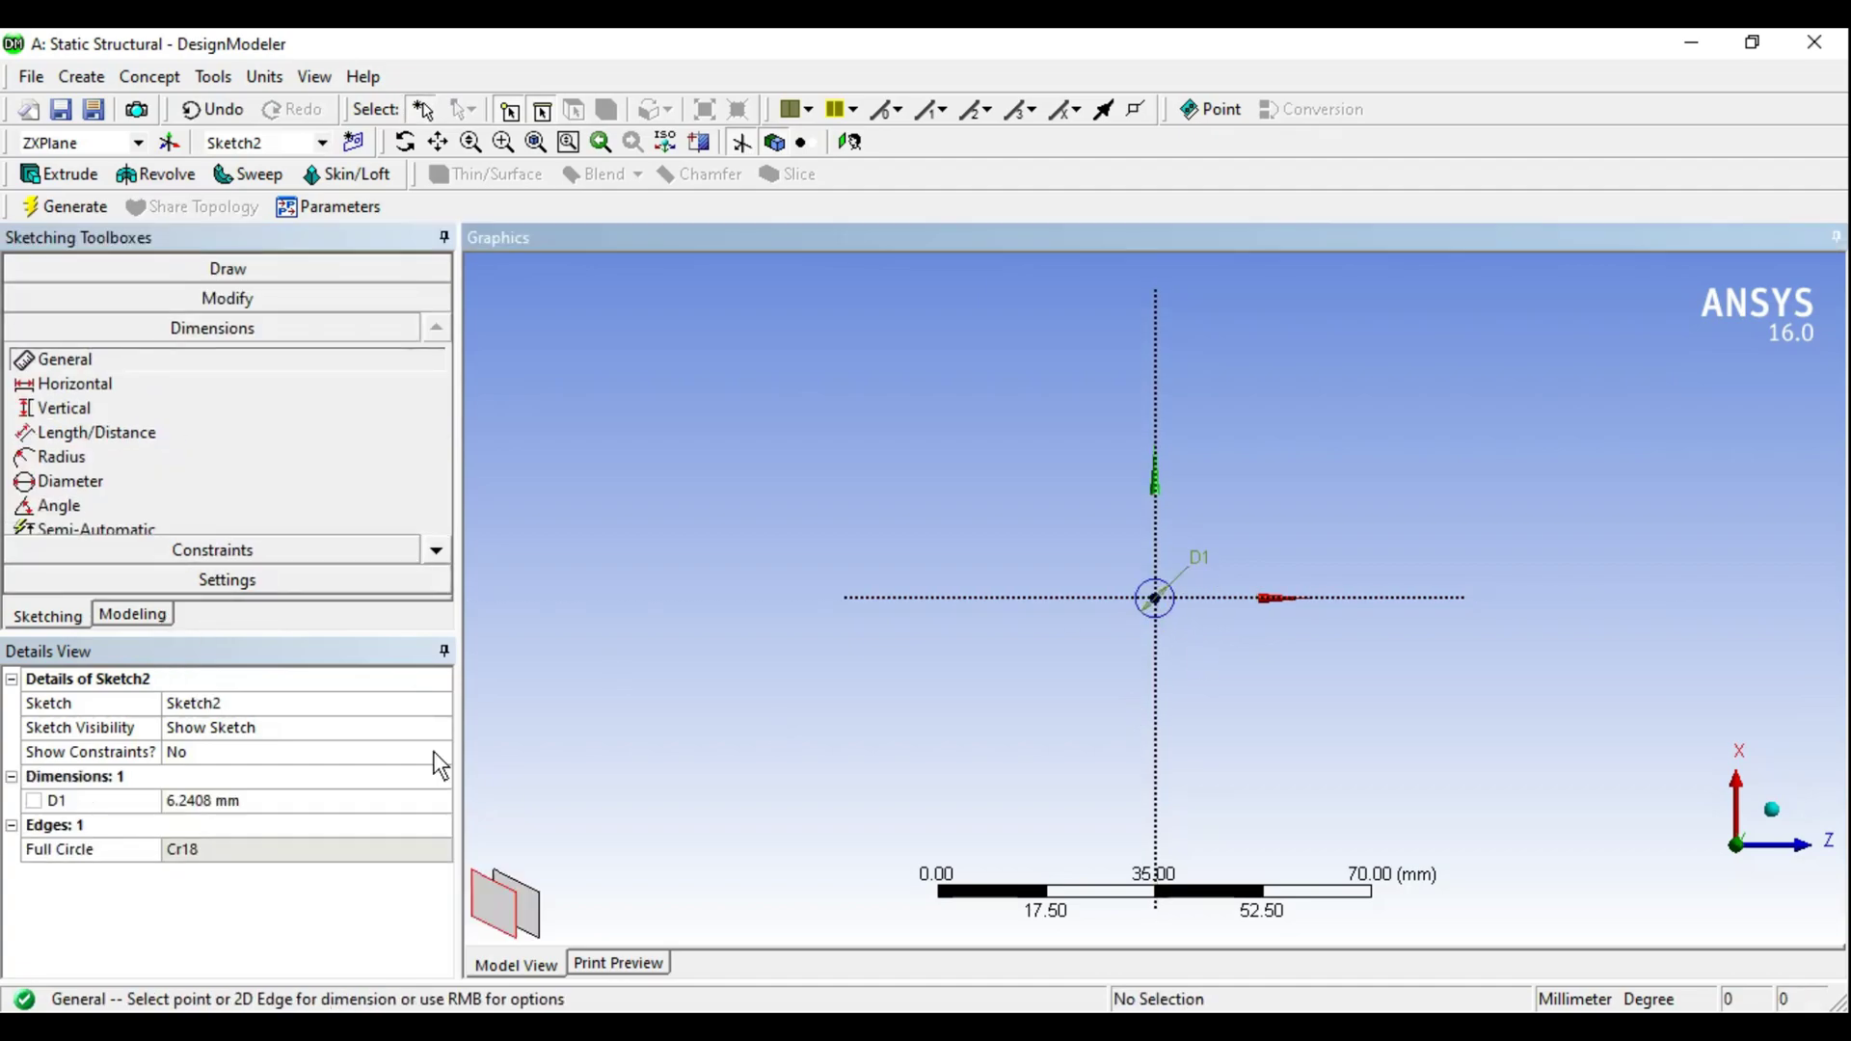
left_click(228, 797)
type("4")
key("Return")
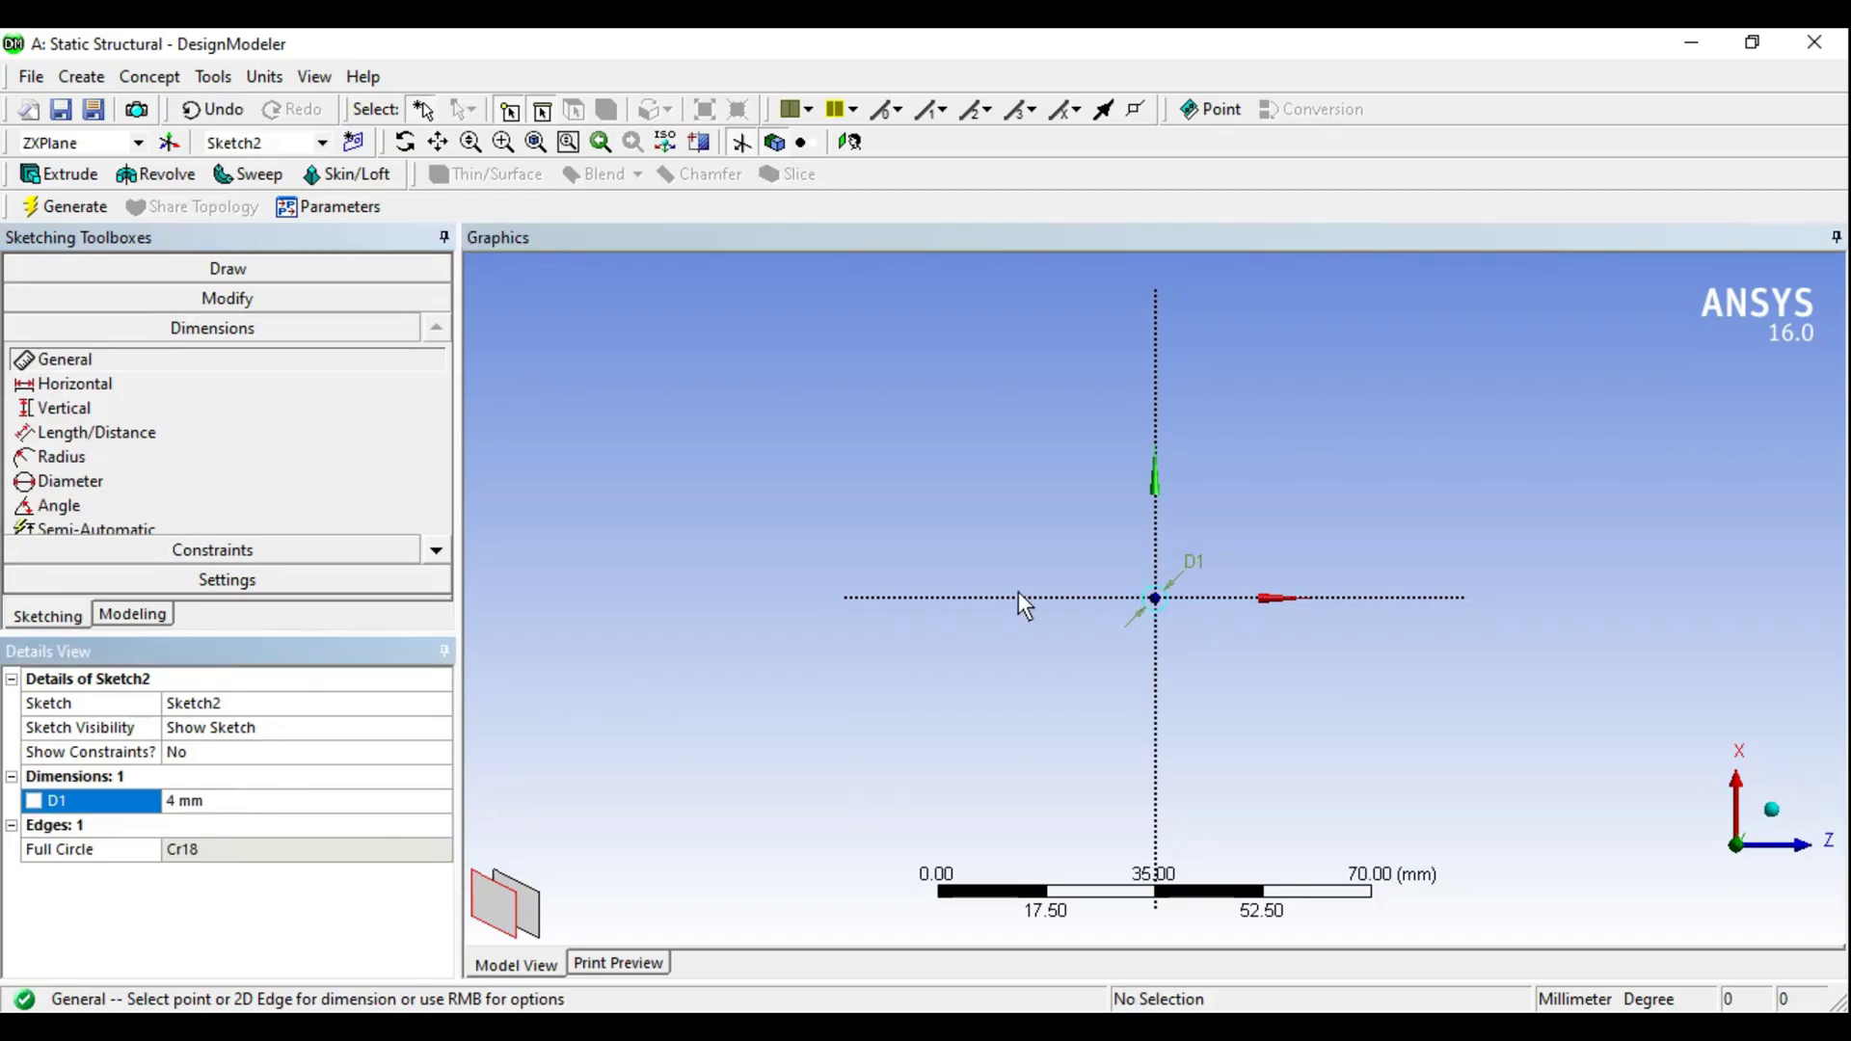
middle_click_drag(1068, 550, 1056, 578)
left_click(133, 615)
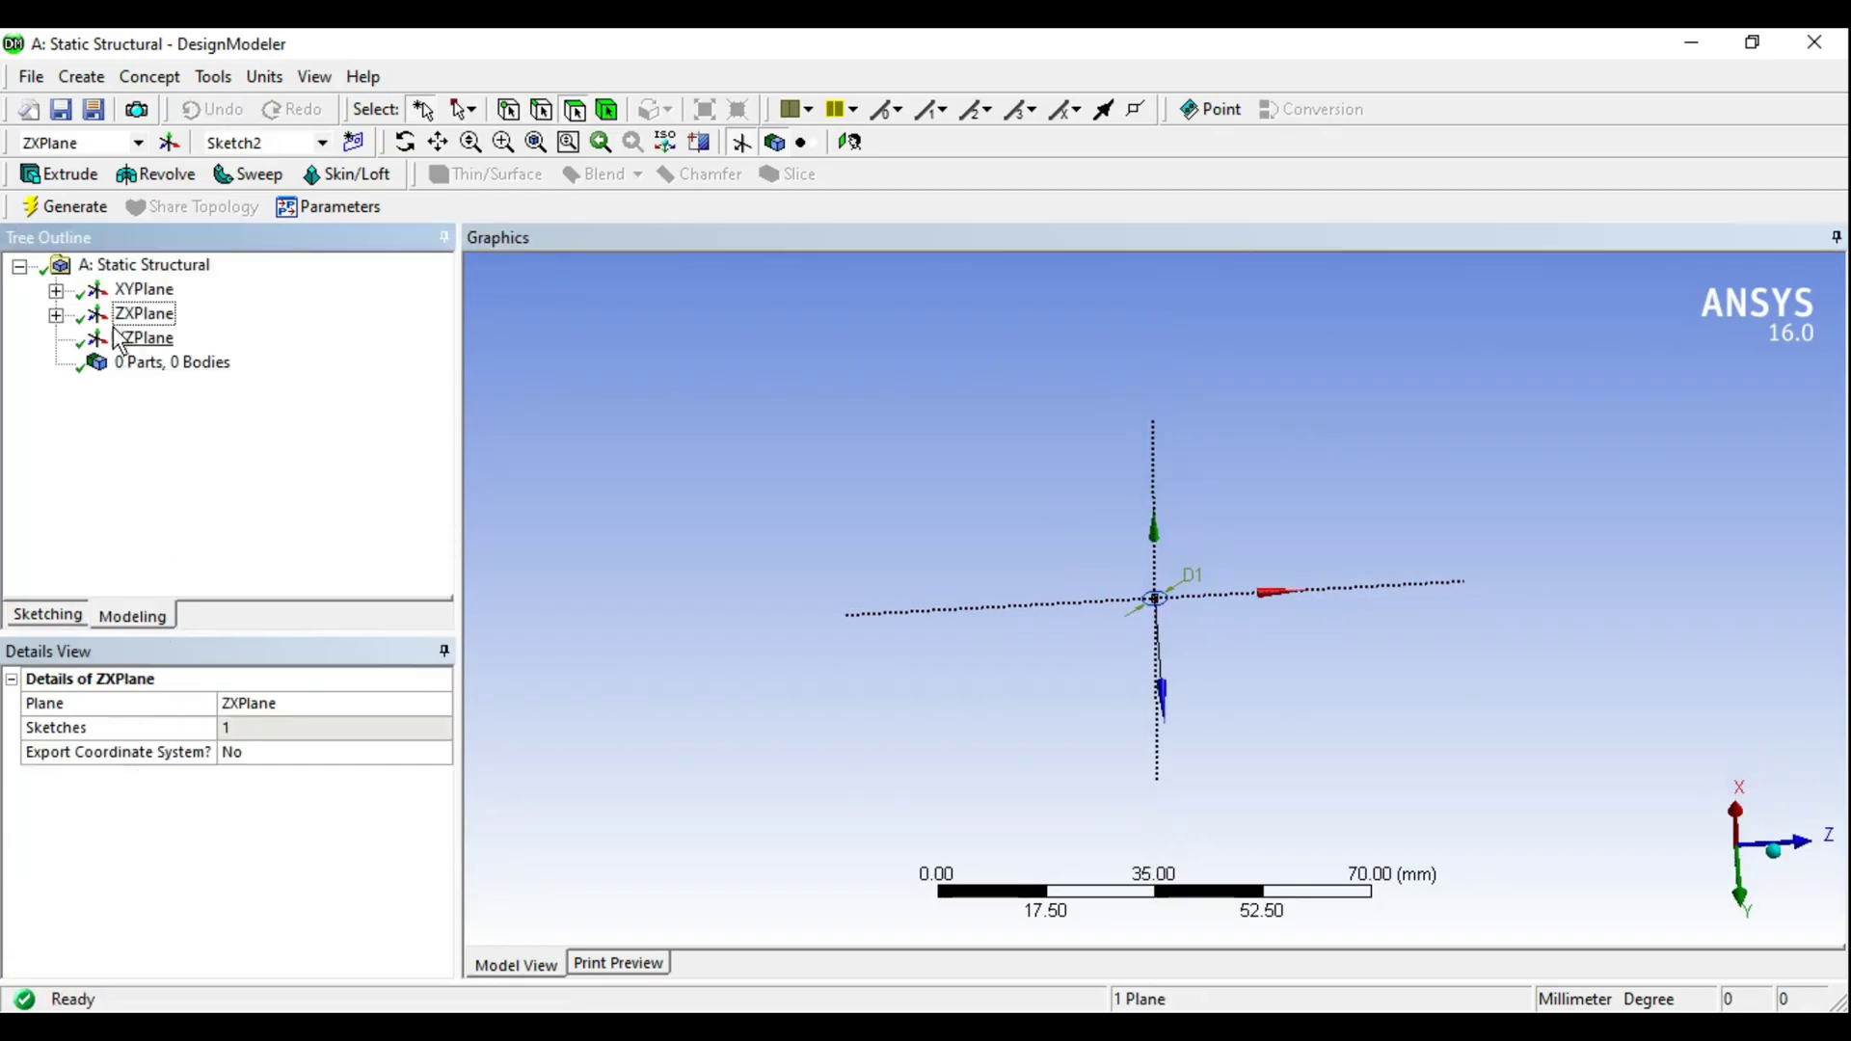
- Inspect the Sketch1 path and Sketch2 circle together in the view
left_click(56, 289)
left_click(56, 338)
left_click(178, 314)
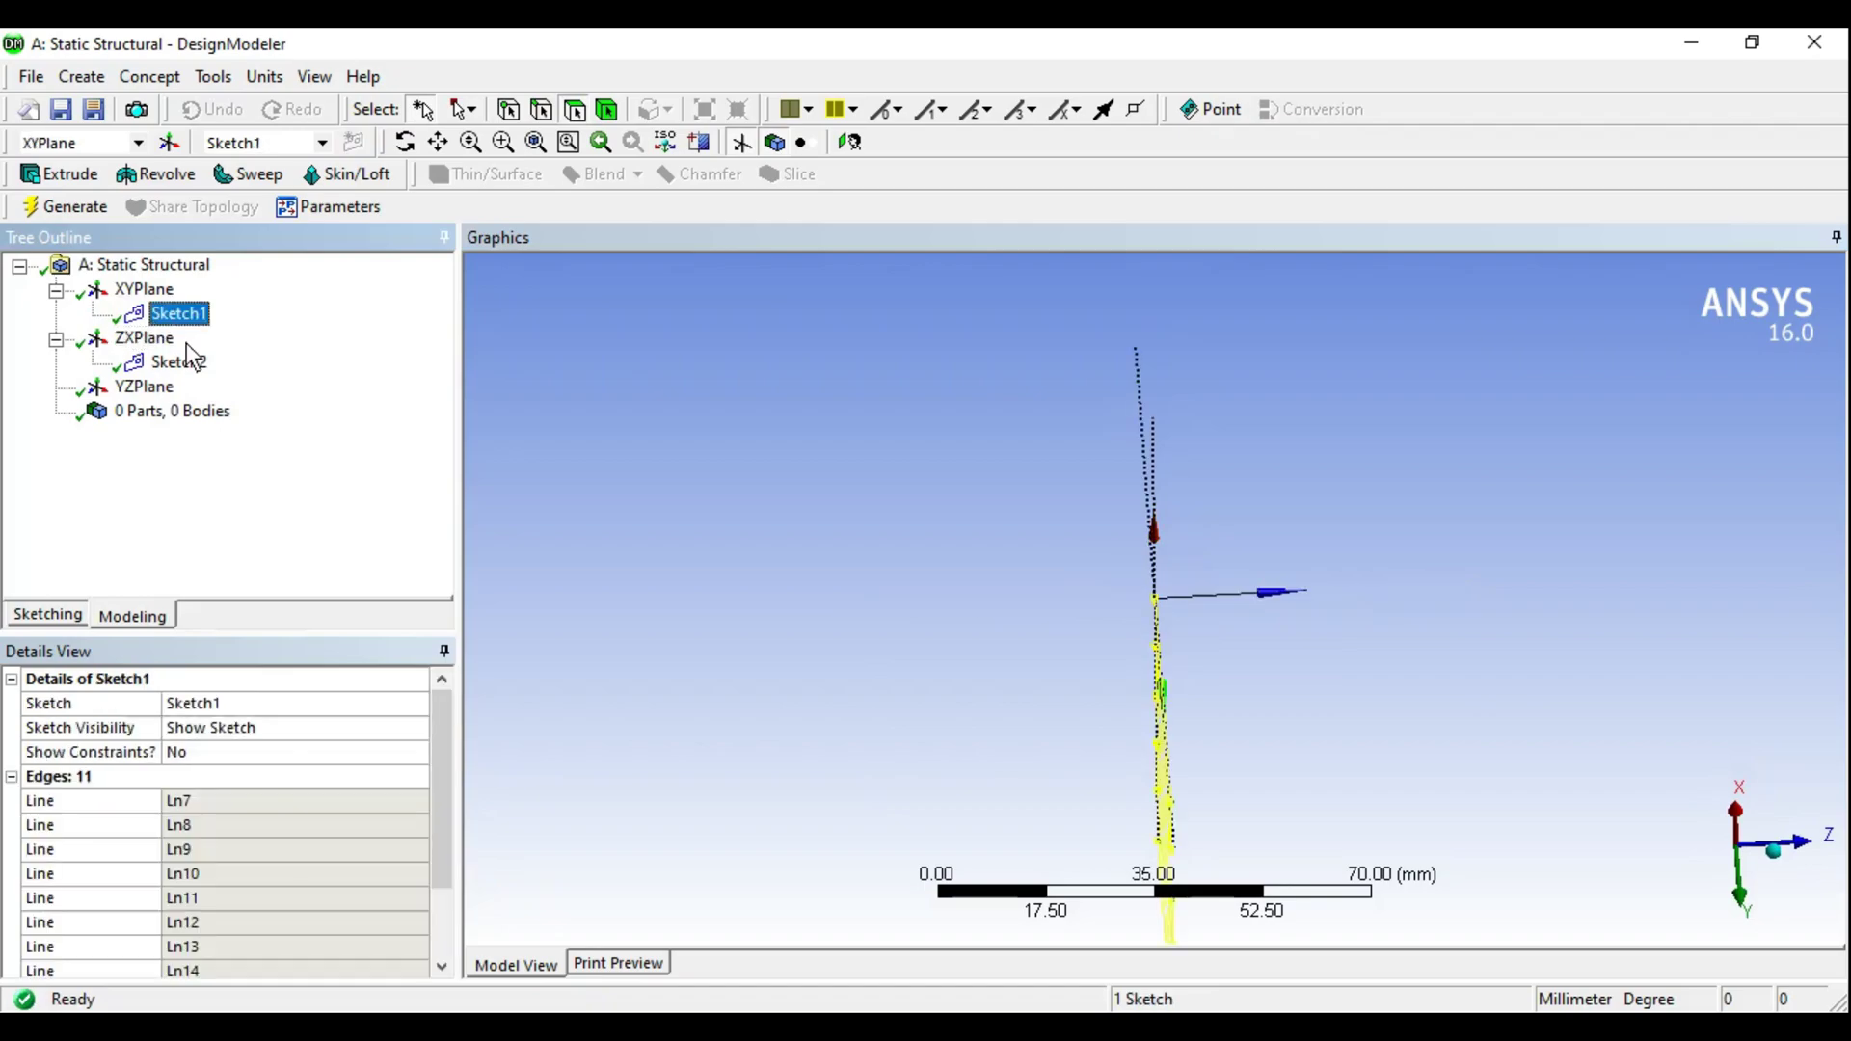
mouse_move(1038, 534)
middle_mouse_down()
mouse_move(1285, 657)
mouse_move(1343, 604)
middle_mouse_up()
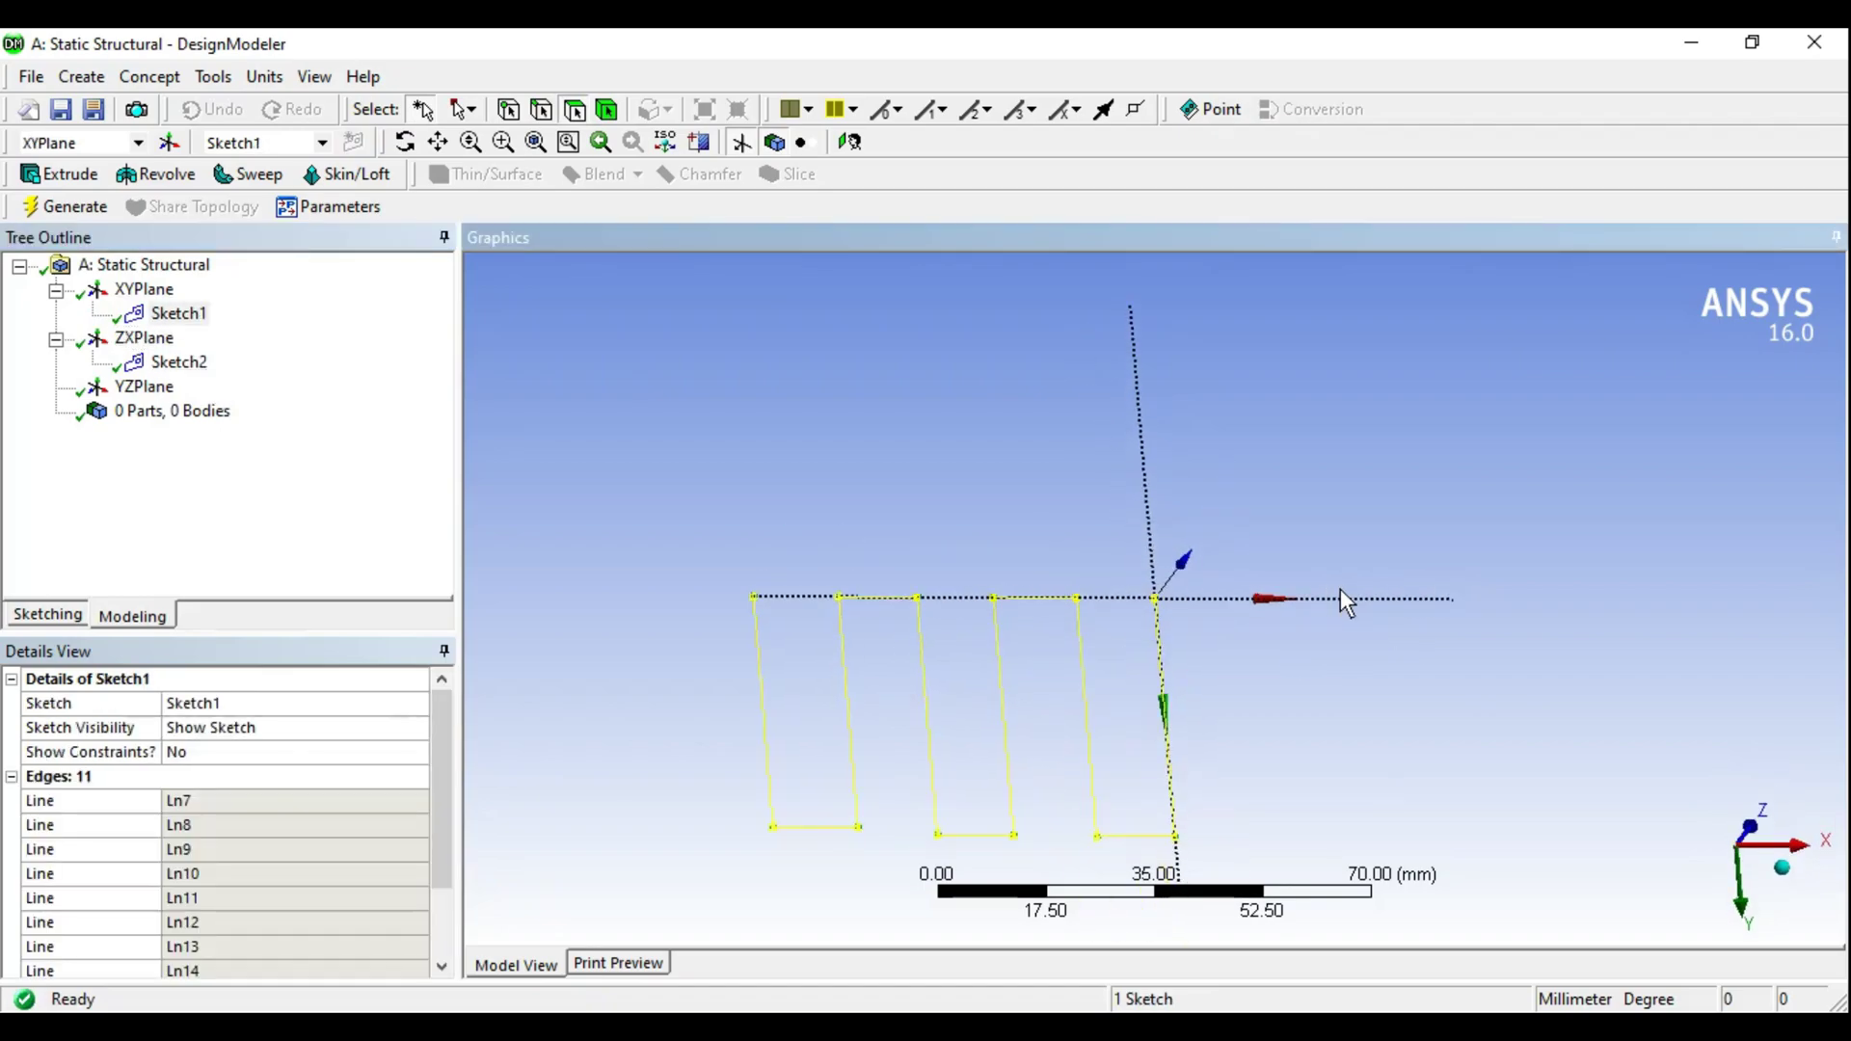
left_click(174, 365)
mouse_move(1186, 686)
middle_mouse_down()
mouse_move(1217, 709)
mouse_move(1247, 696)
mouse_move(1133, 669)
mouse_move(1096, 737)
mouse_move(1158, 662)
middle_mouse_up()
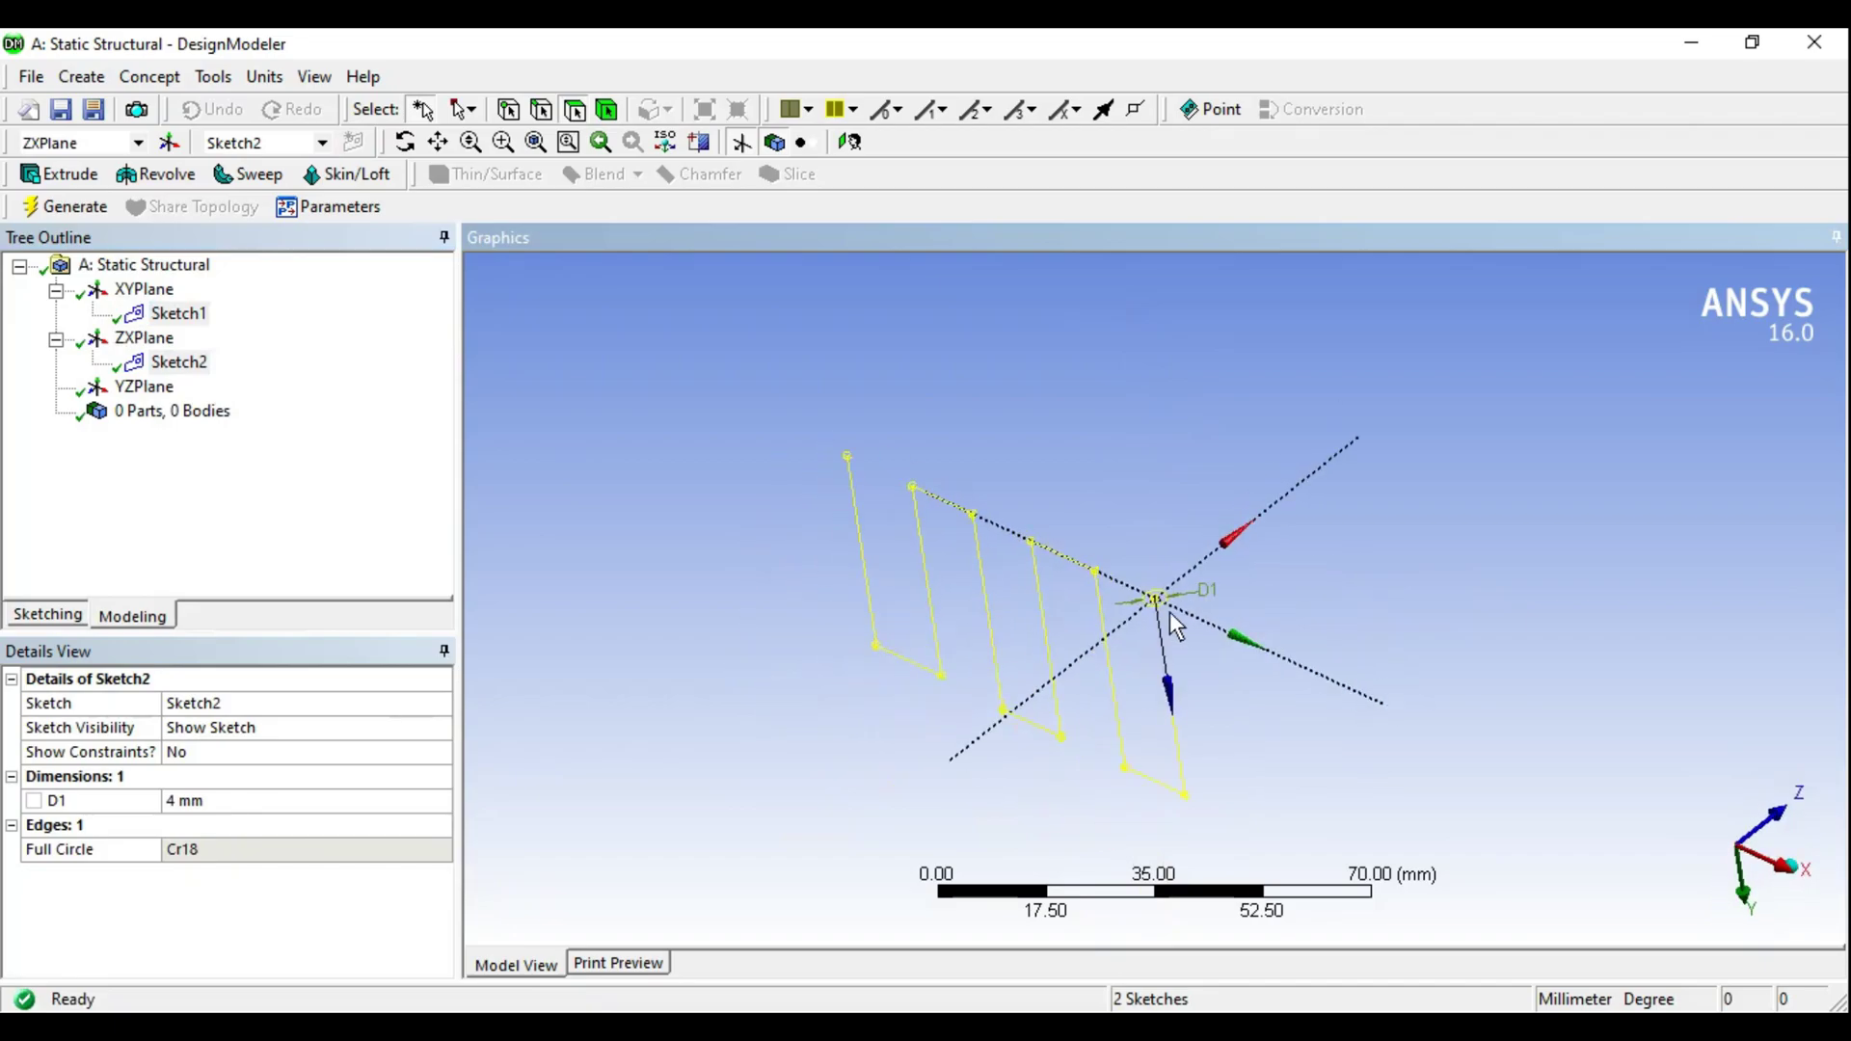
left_click(579, 367)
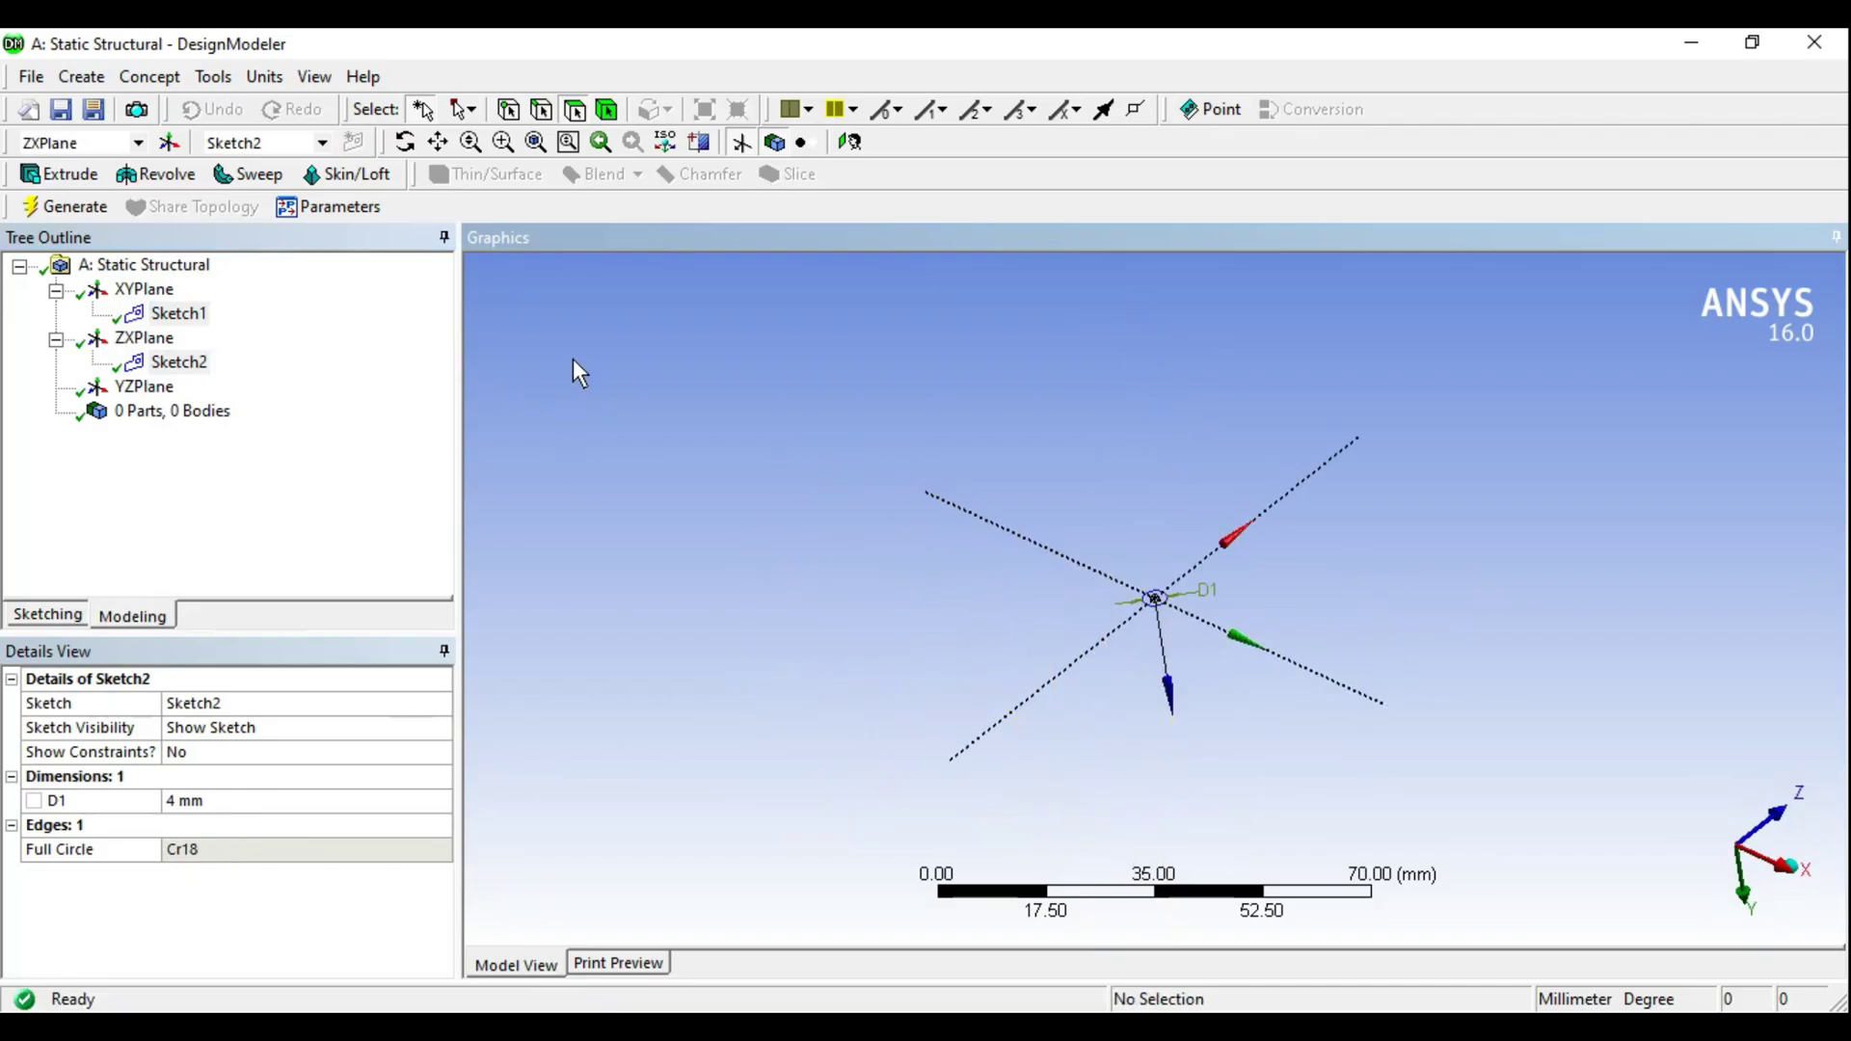
- Sweep the Sketch2 profile along the Sketch1 path to generate the solid rod
left_click(247, 174)
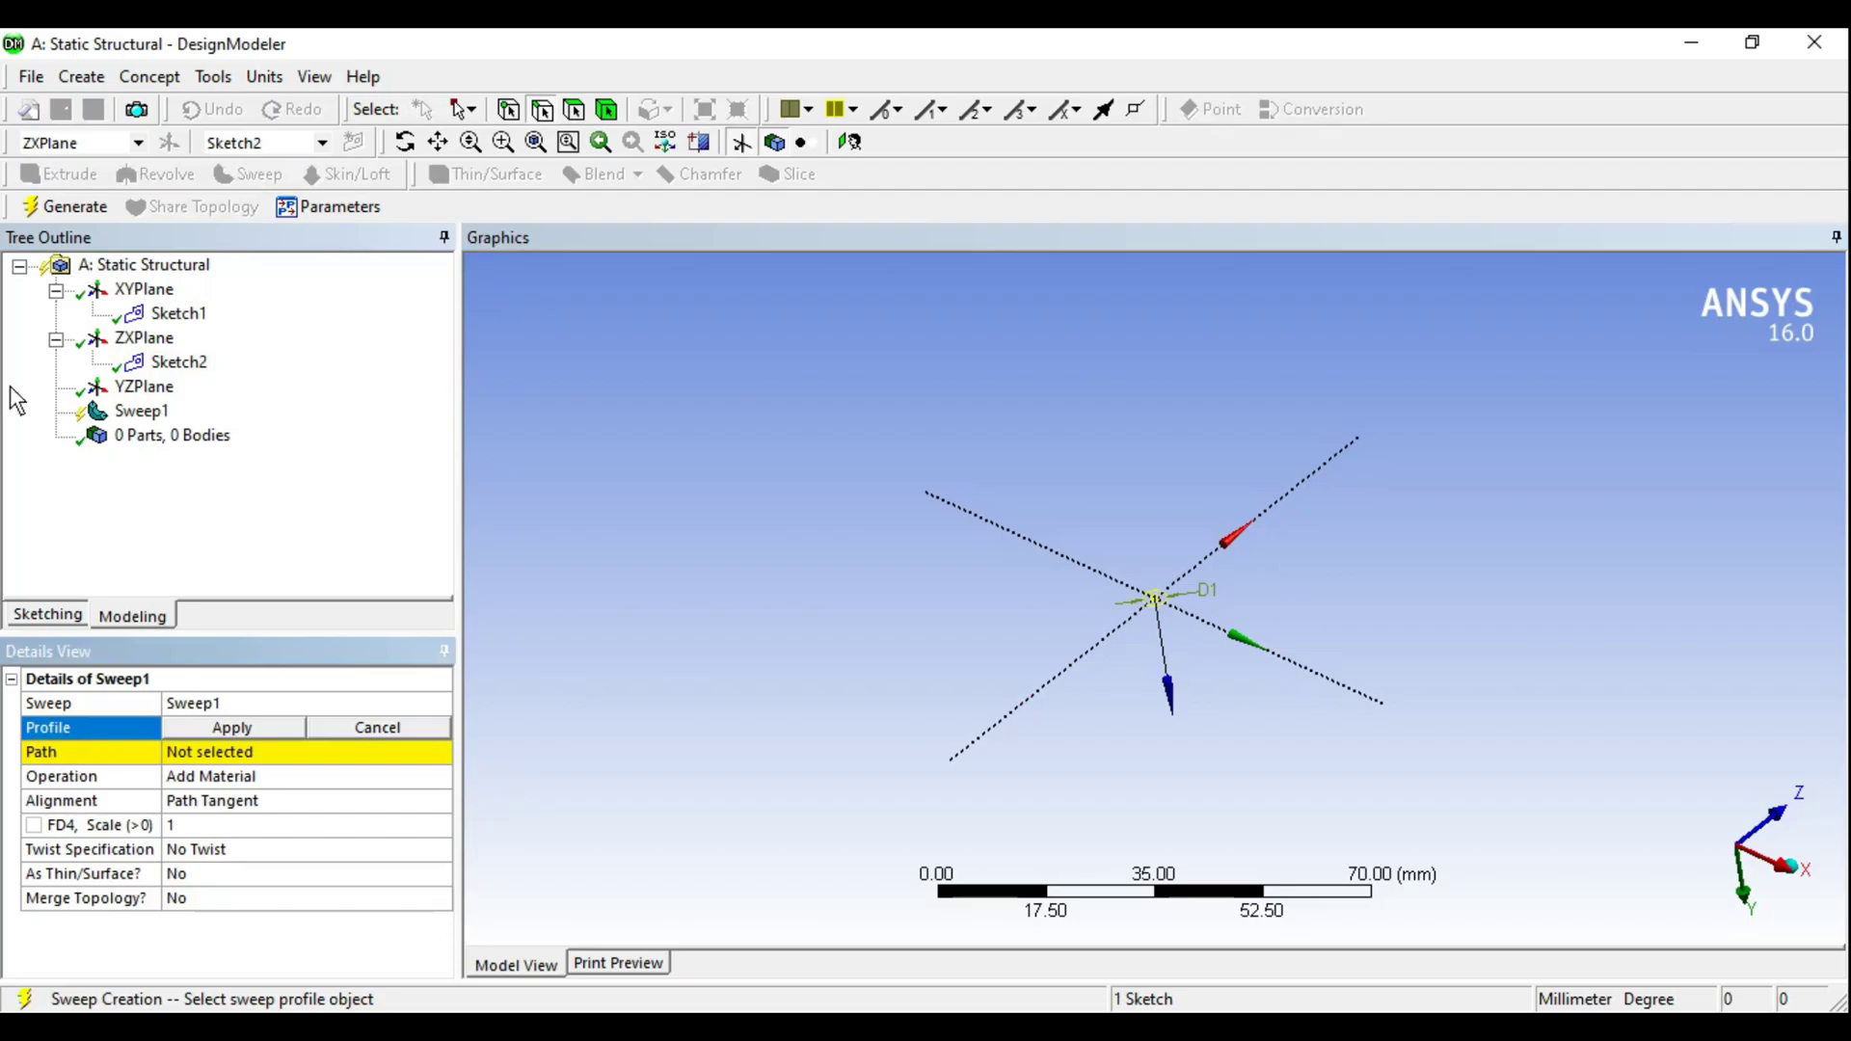
left_click(164, 363)
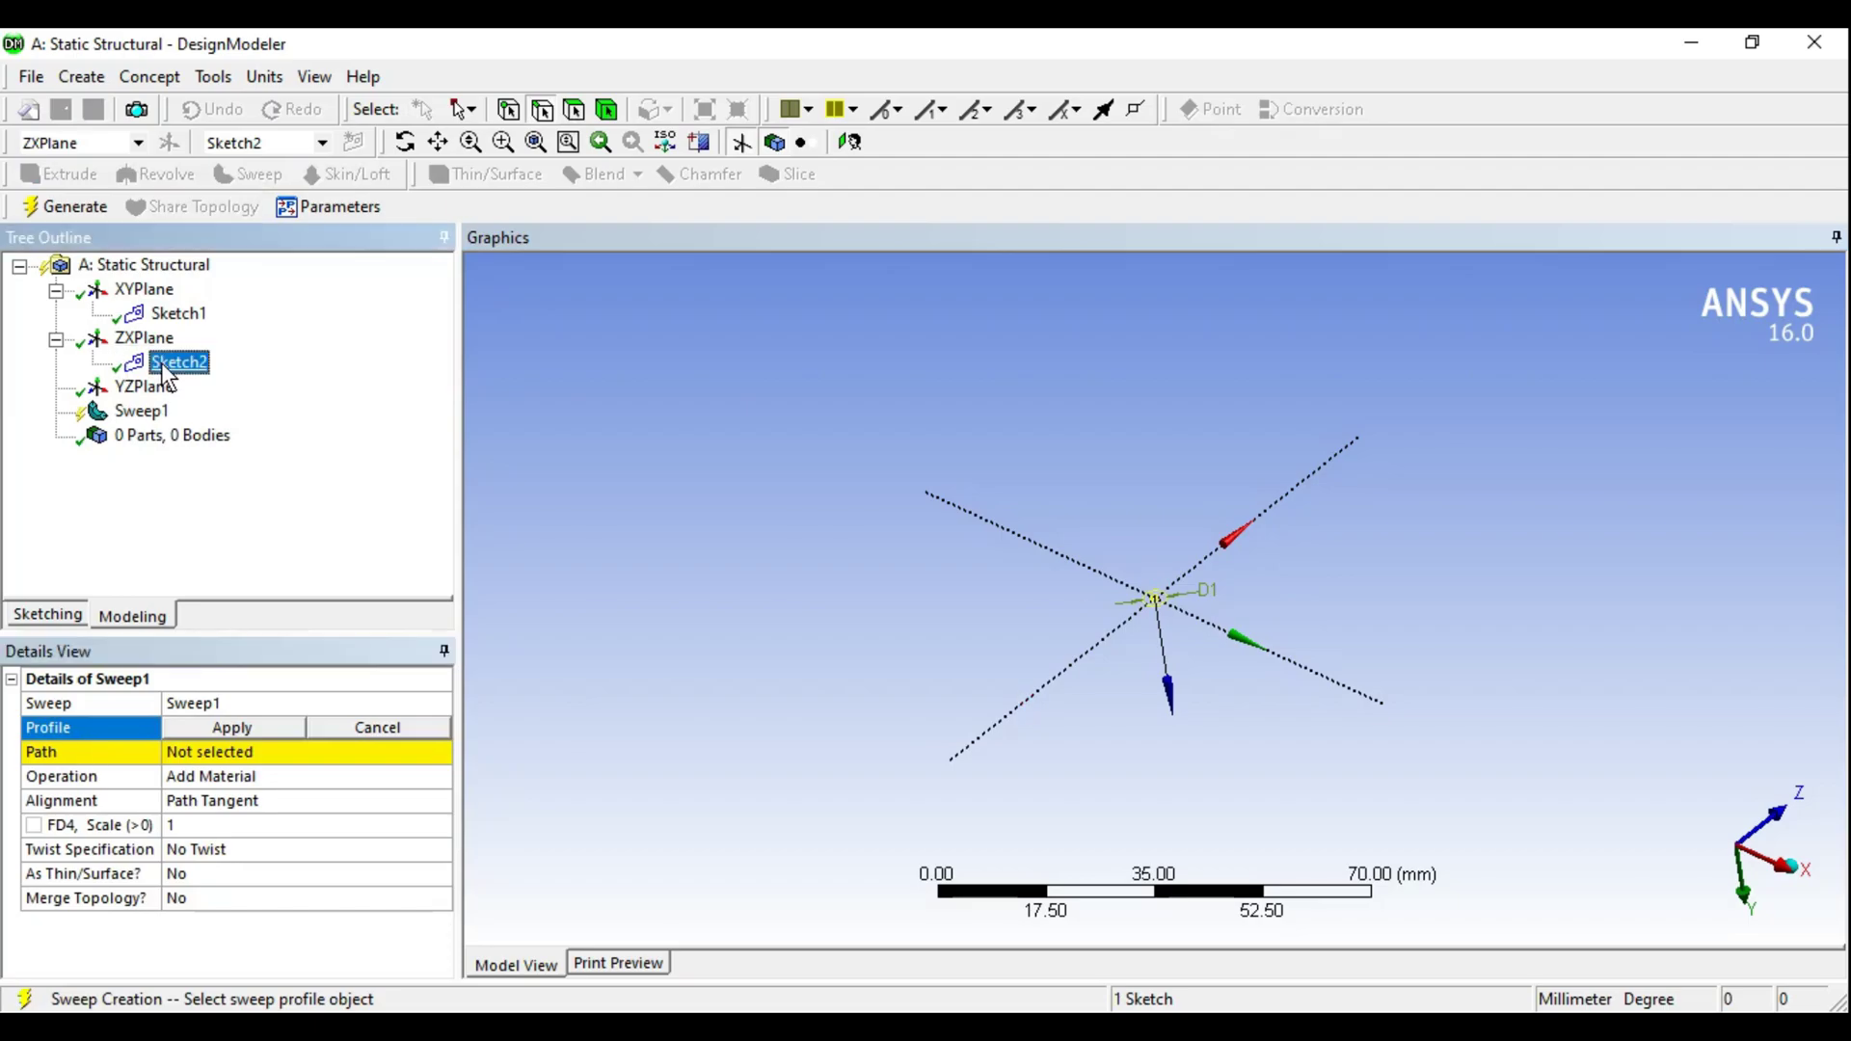
left_click(197, 729)
left_click(231, 756)
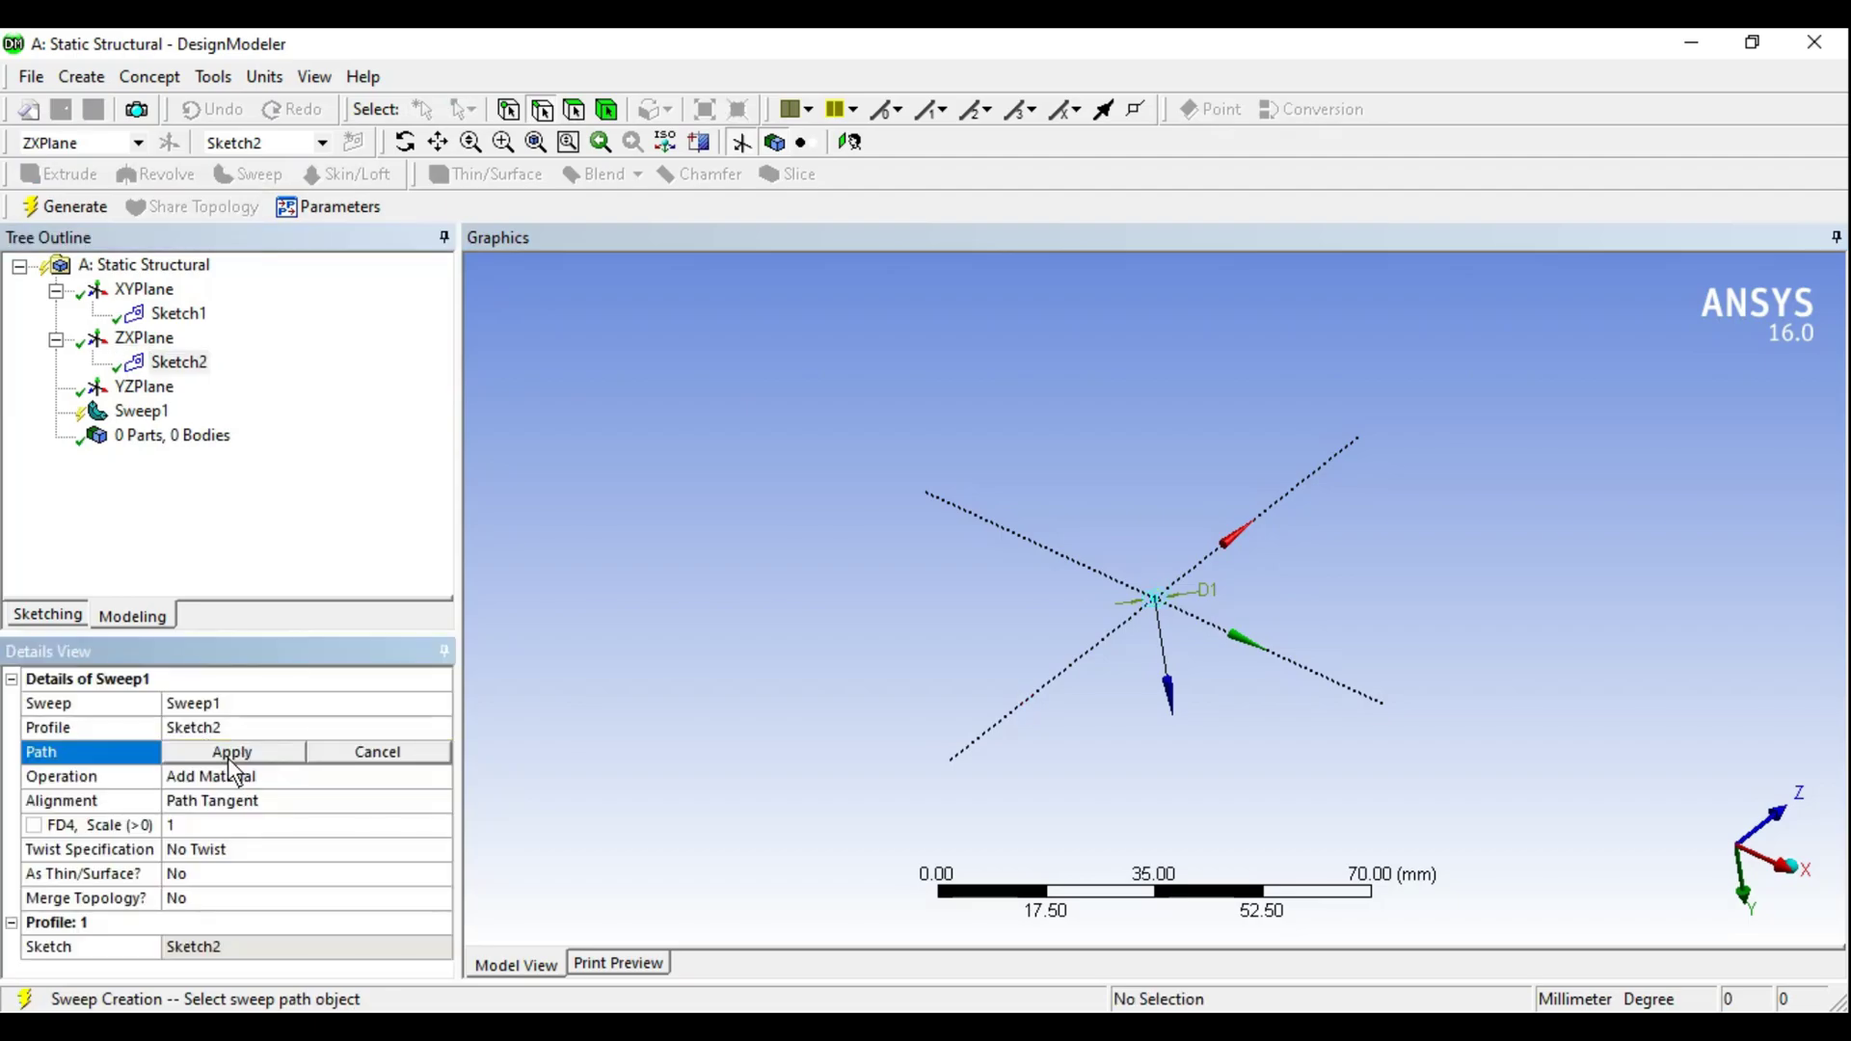
left_click(188, 316)
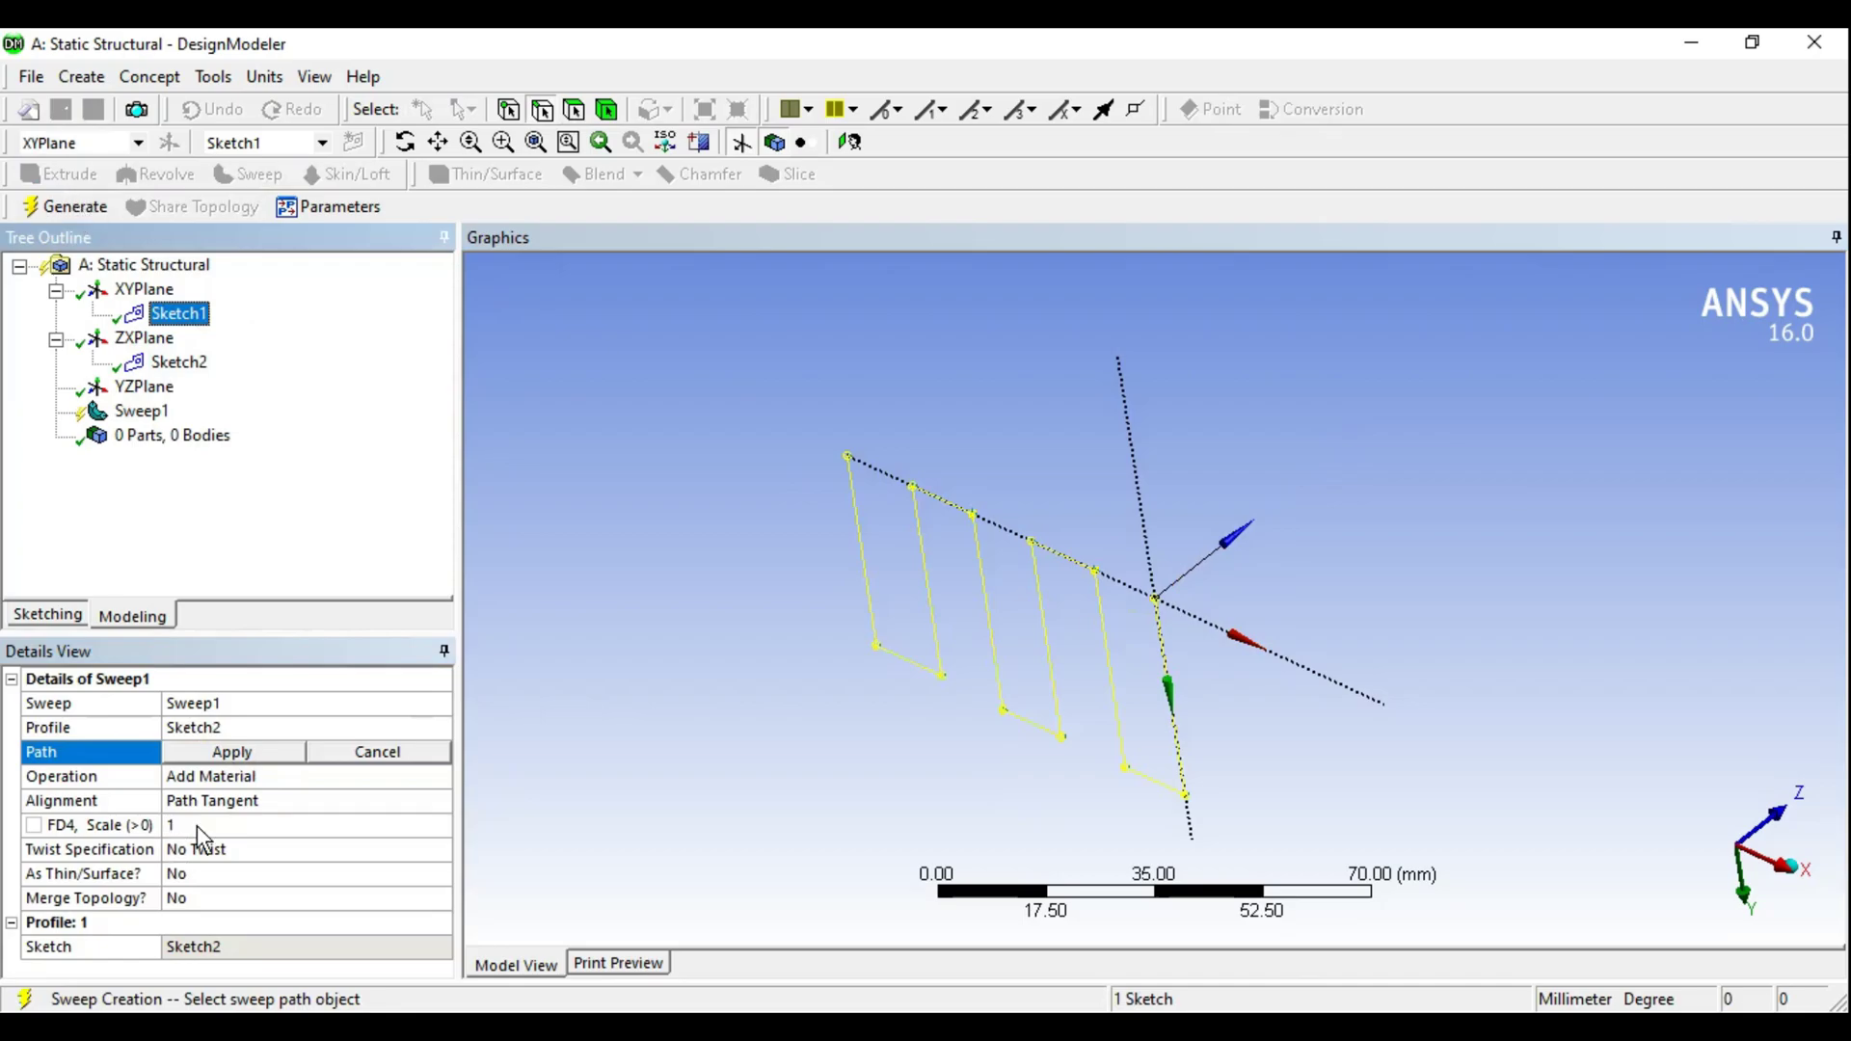
left_click(208, 754)
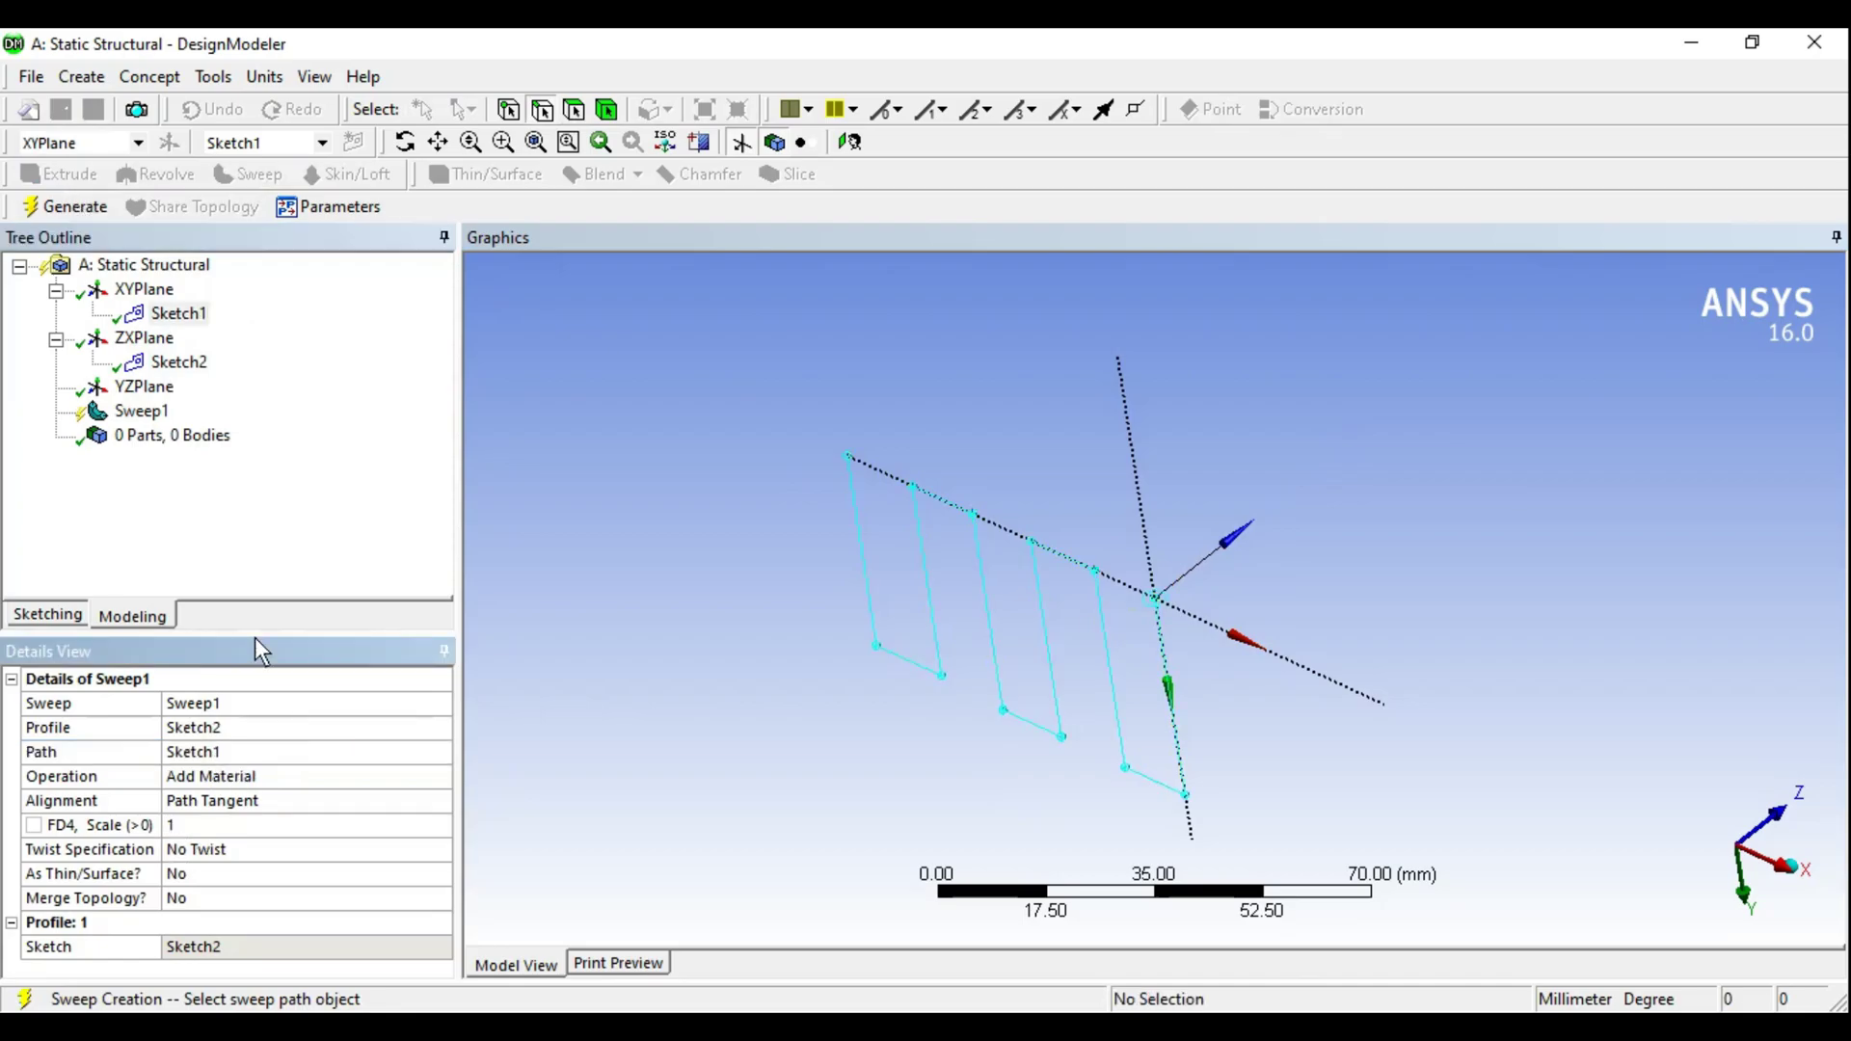
left_click(66, 209)
mouse_move(905, 437)
middle_mouse_down()
mouse_move(1371, 407)
mouse_move(1078, 519)
mouse_move(1209, 505)
mouse_move(1165, 496)
mouse_move(1145, 591)
mouse_move(1050, 579)
mouse_move(1091, 578)
mouse_move(1063, 530)
mouse_move(1469, 830)
middle_mouse_up()
scroll(1112, 595, "up", 3)
scroll(1090, 495, "up", 2)
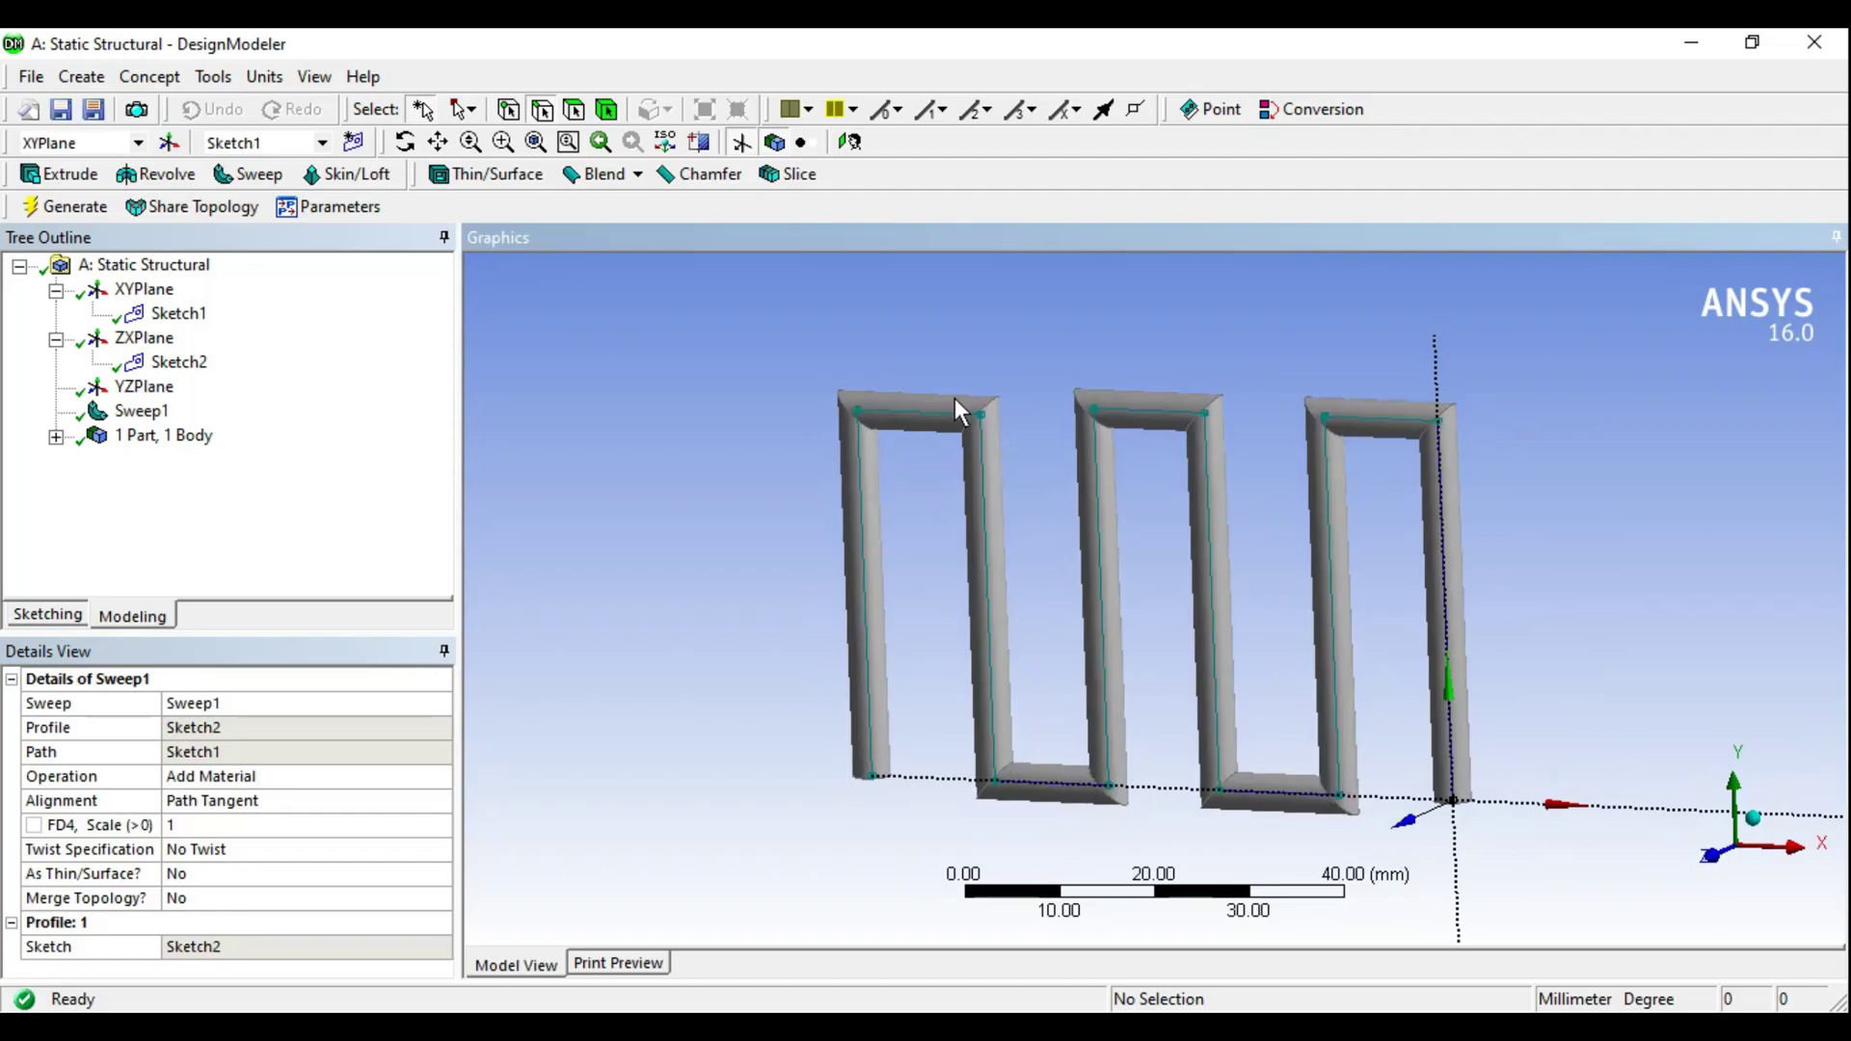
- Minimize DesignModeler and open the Model in Mechanical
left_click(178, 362)
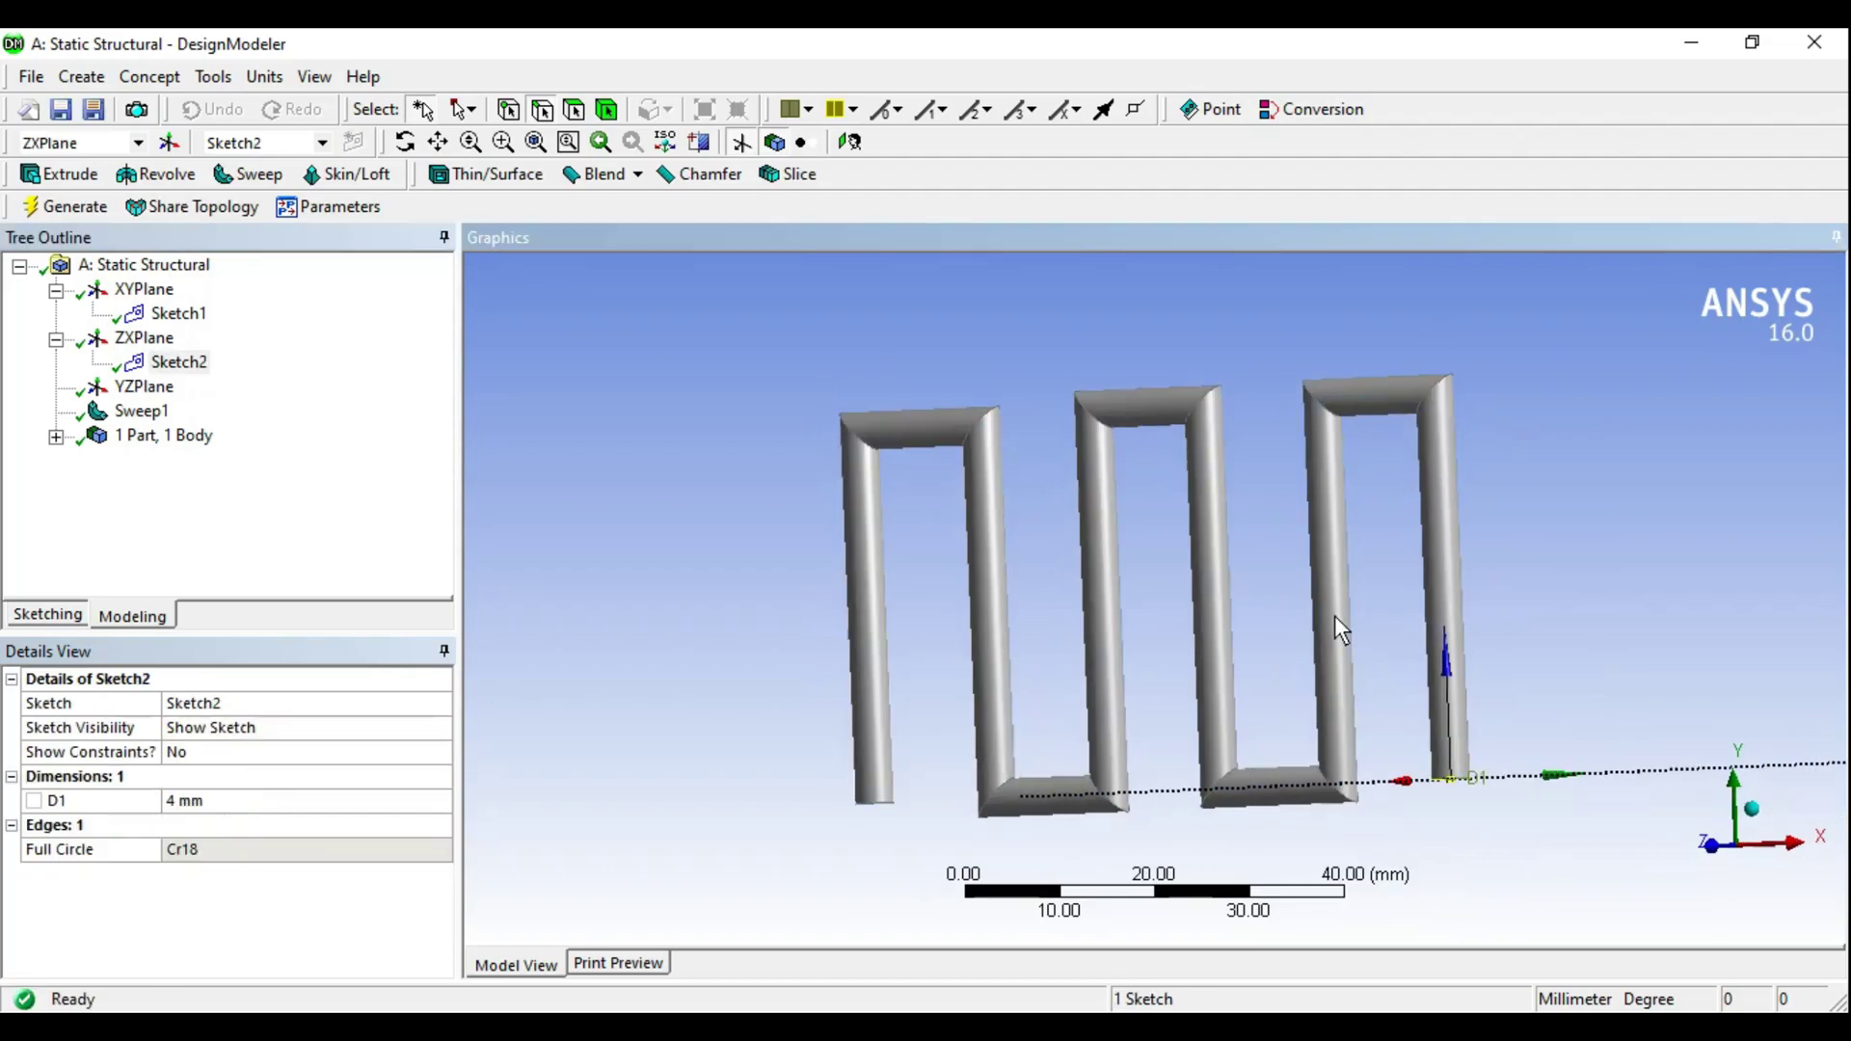
middle_click_drag(1321, 640, 1311, 681)
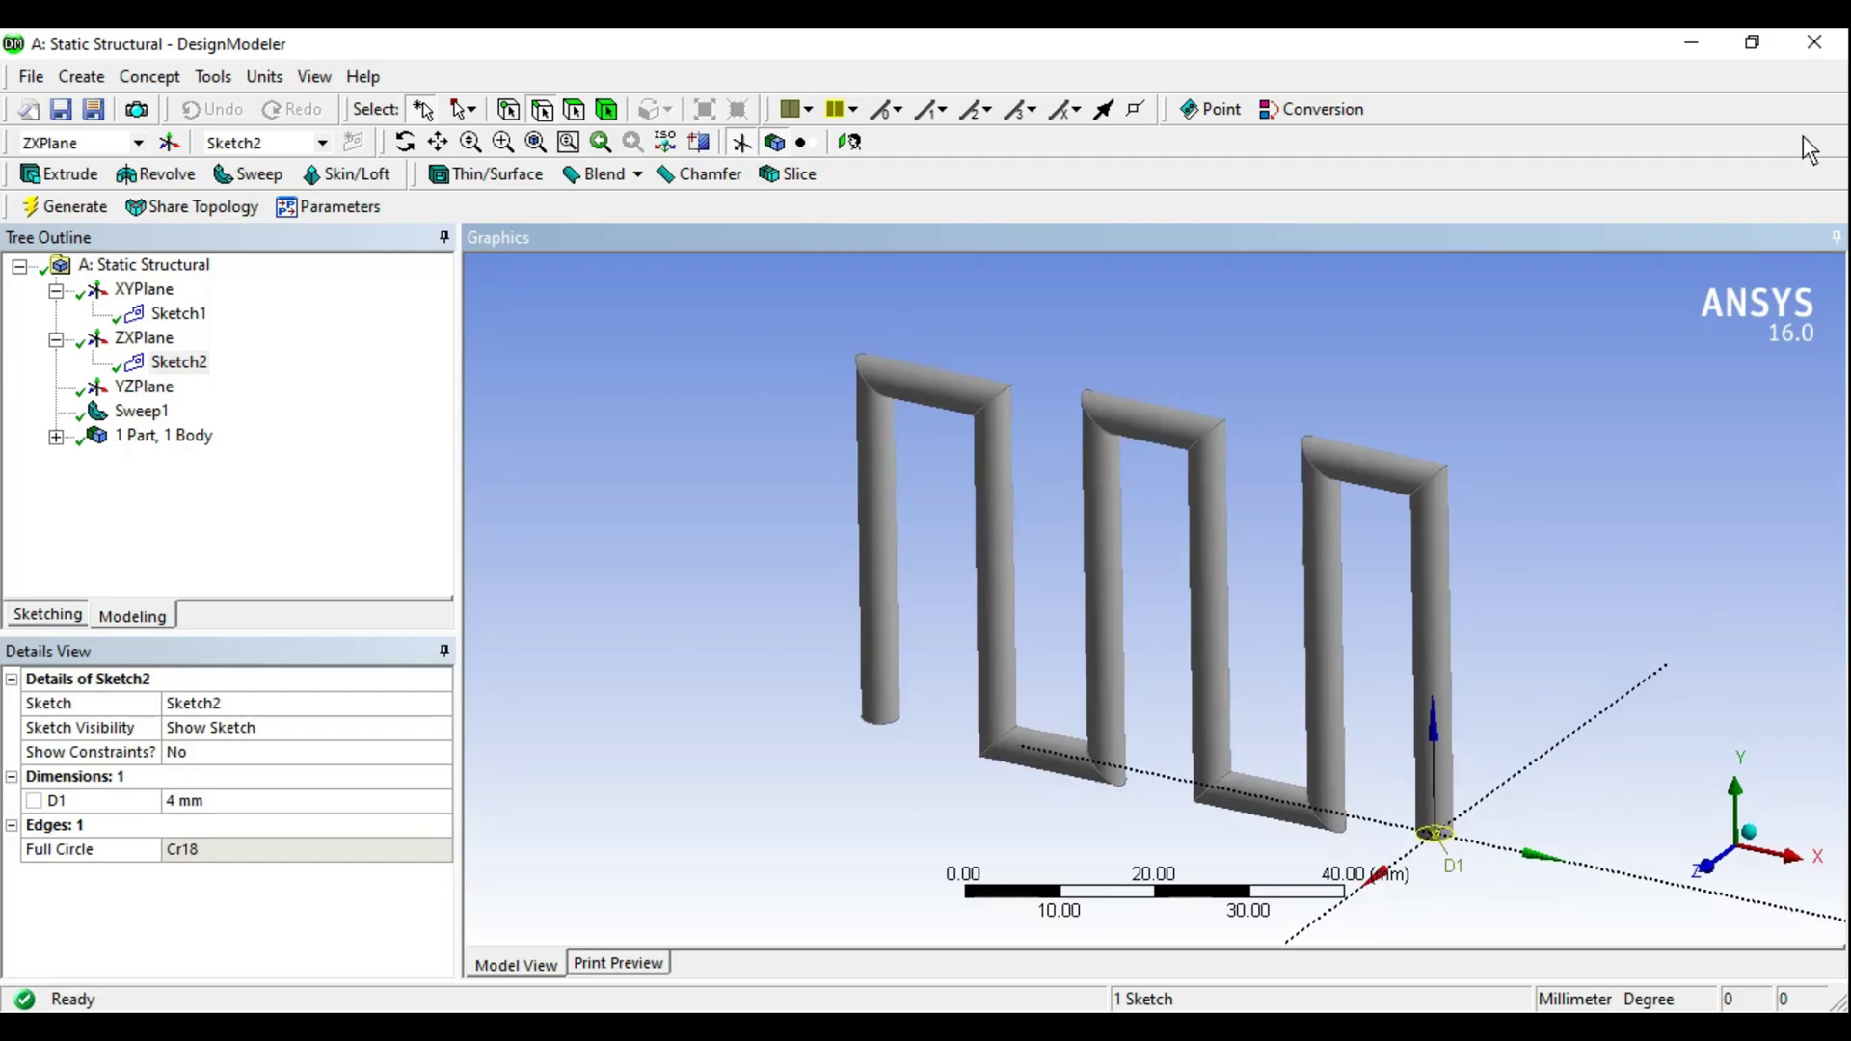
left_click(1691, 48)
double_click(539, 375)
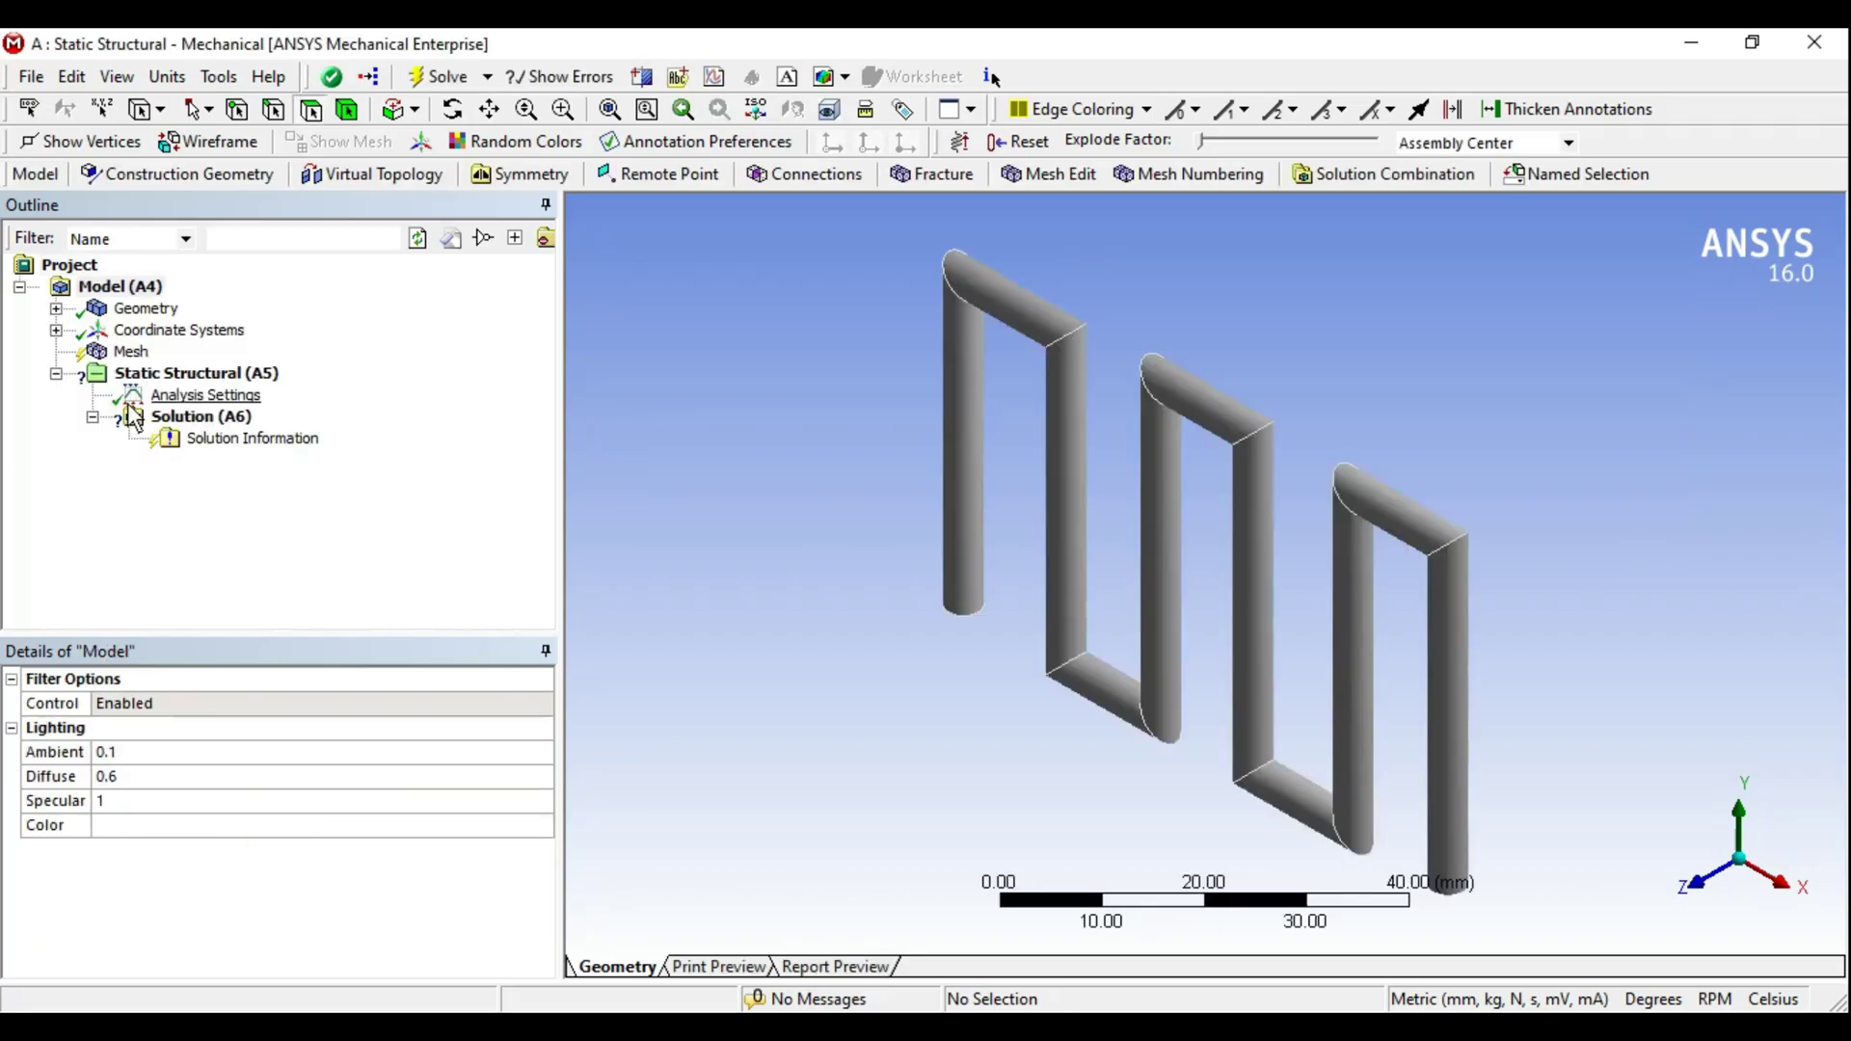
- Generate the initial mesh on the rod and orbit to inspect it
left_click(123, 351)
right_click(118, 351)
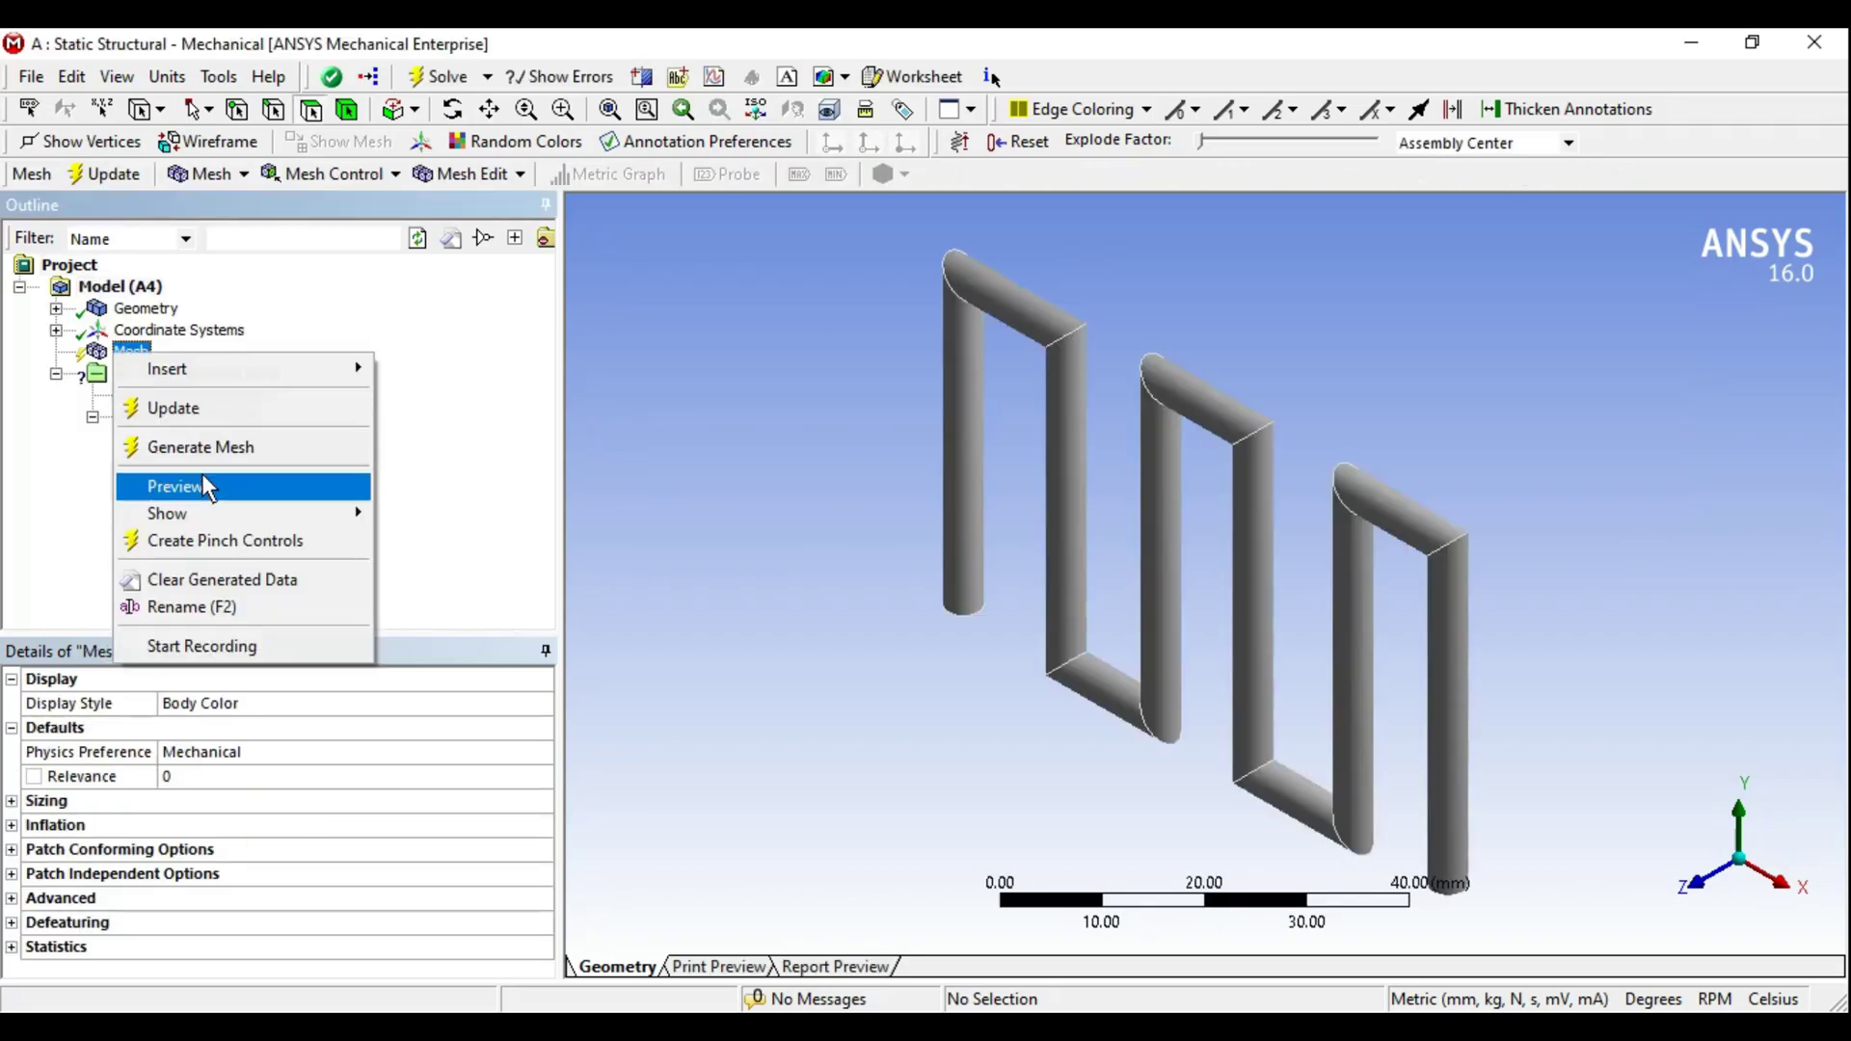
left_click(201, 447)
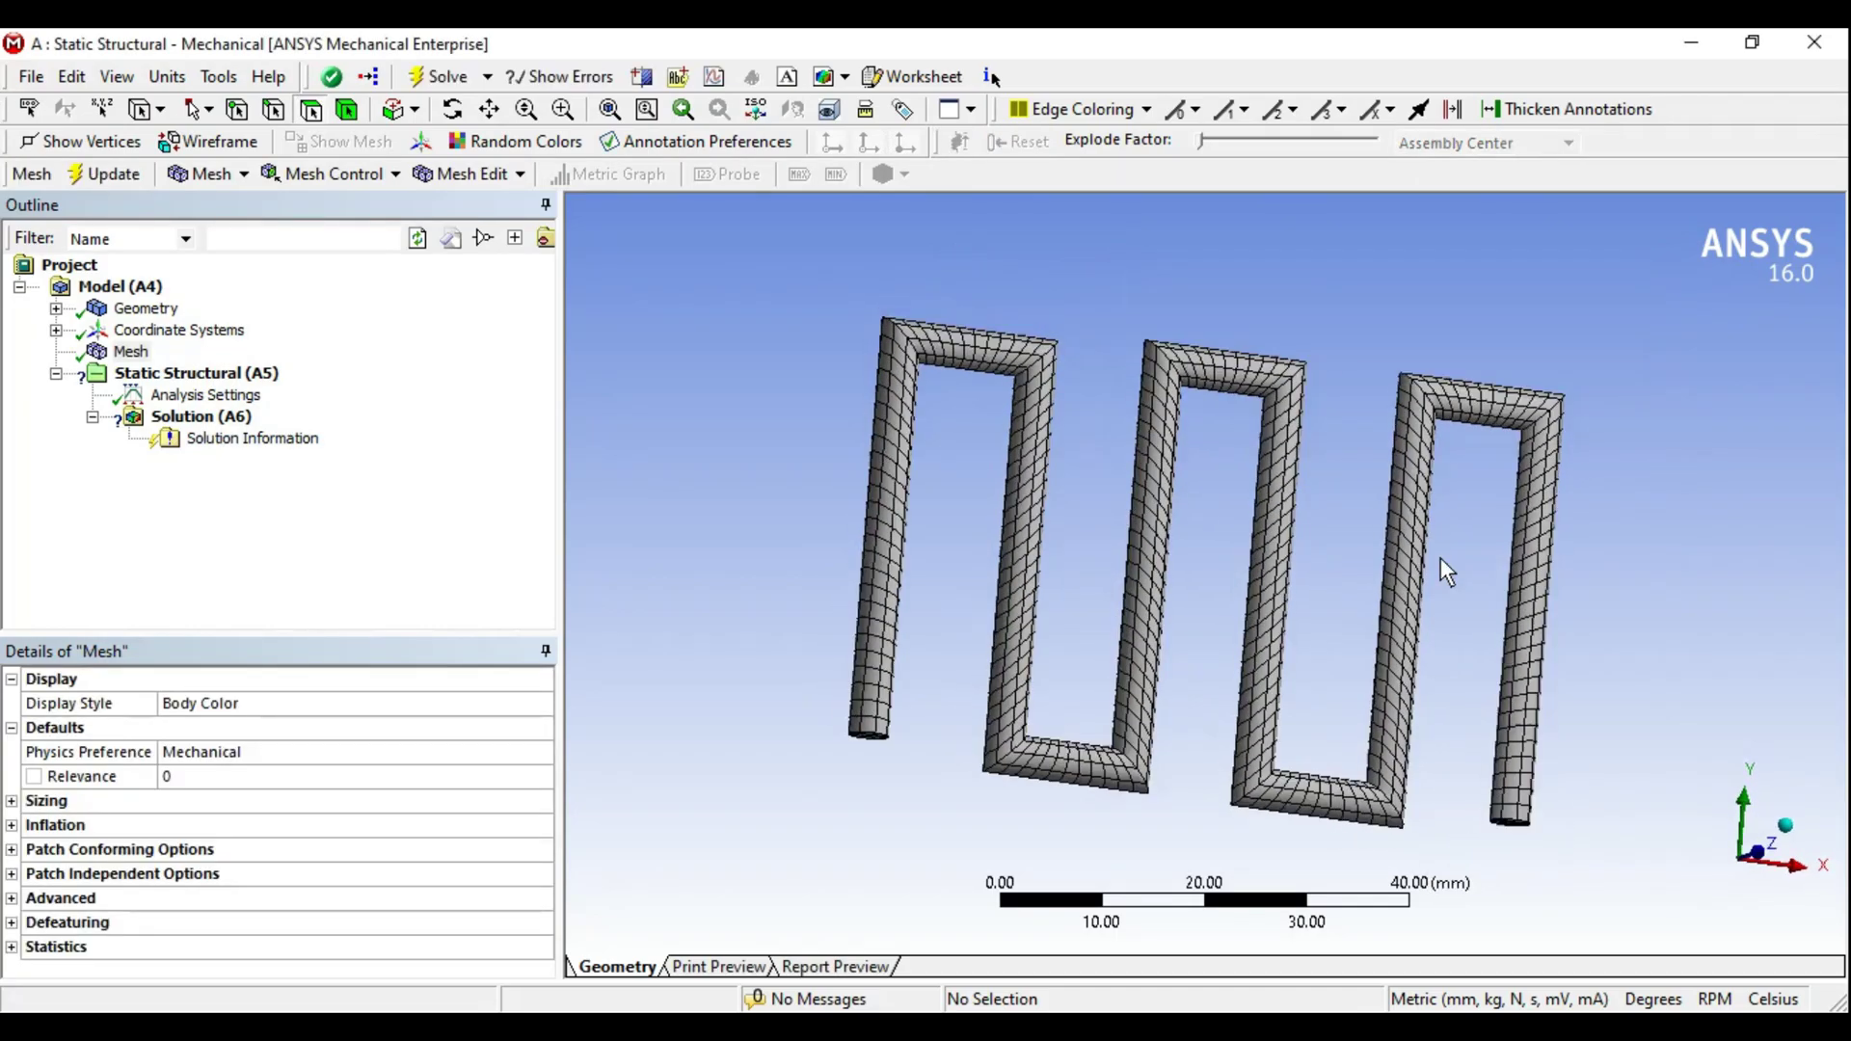
mouse_move(1440, 558)
middle_mouse_down()
mouse_move(1350, 496)
mouse_move(1375, 379)
mouse_move(1300, 449)
mouse_move(1223, 592)
mouse_move(1022, 345)
middle_mouse_up()
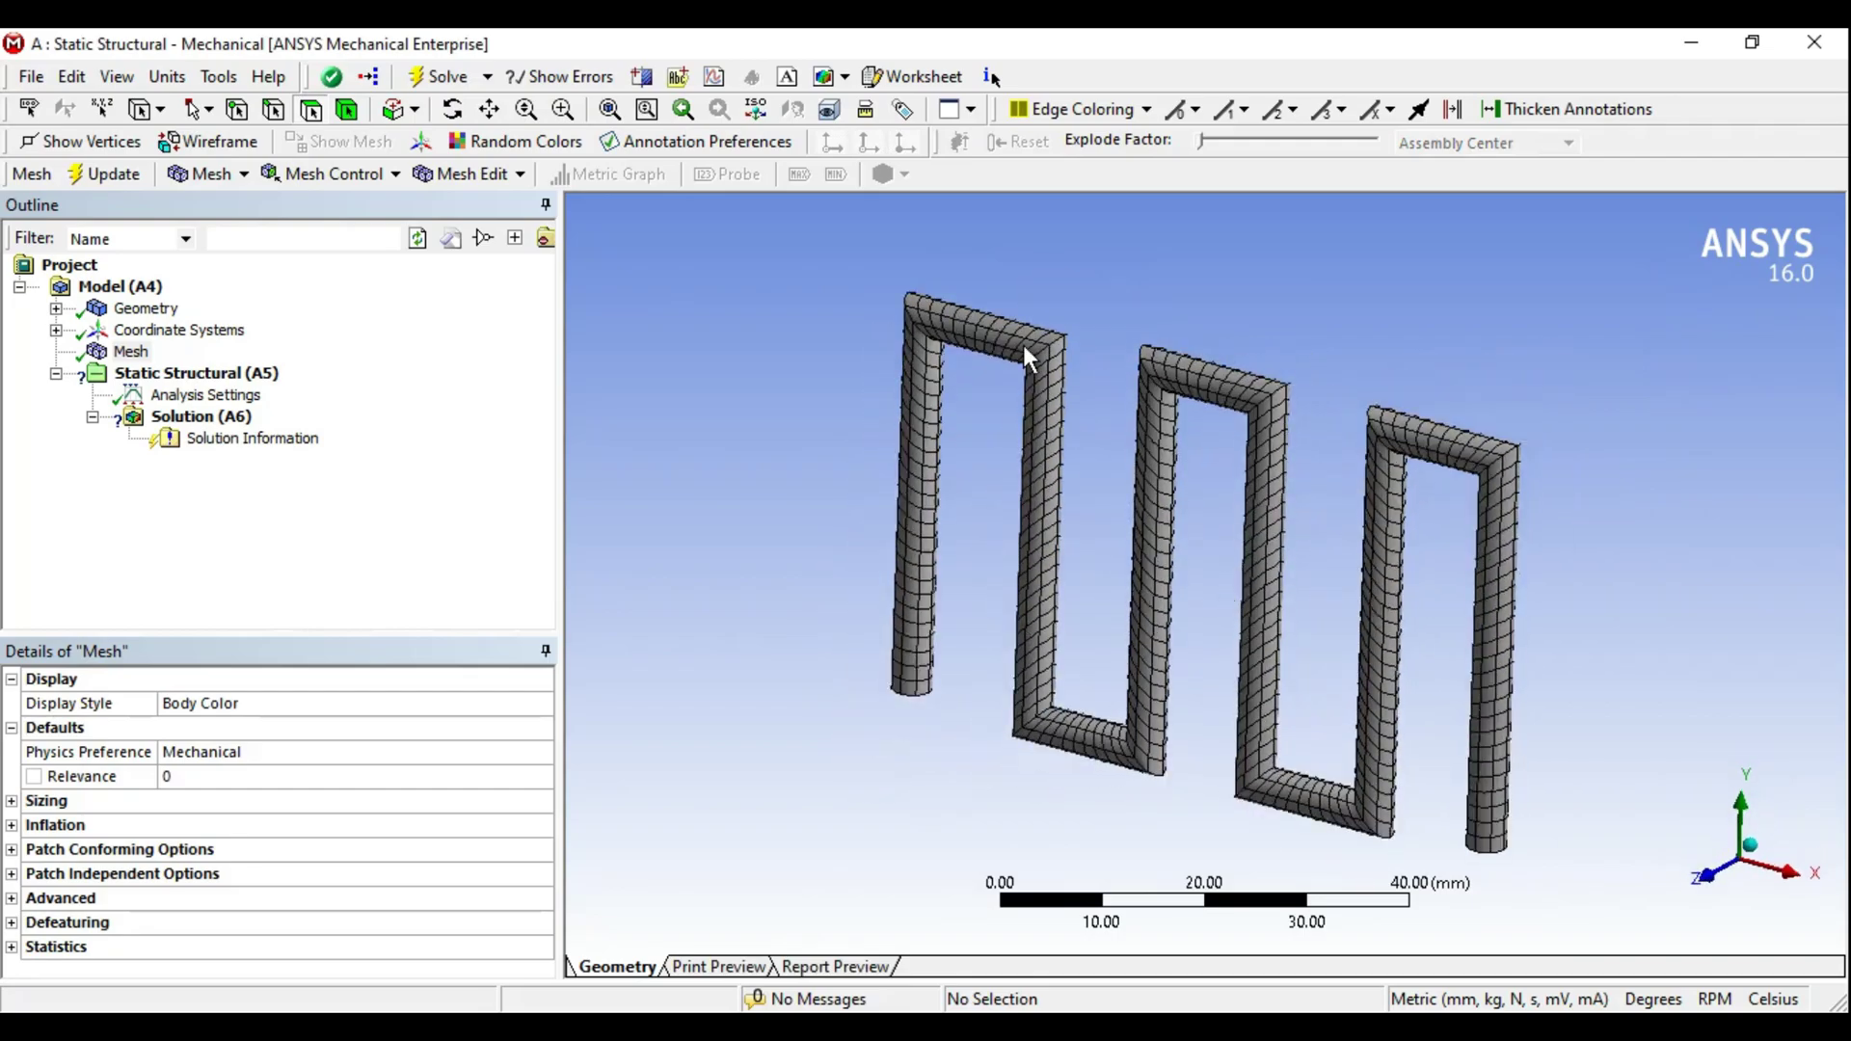
middle_click_drag(1177, 577, 1107, 547, "ctrl")
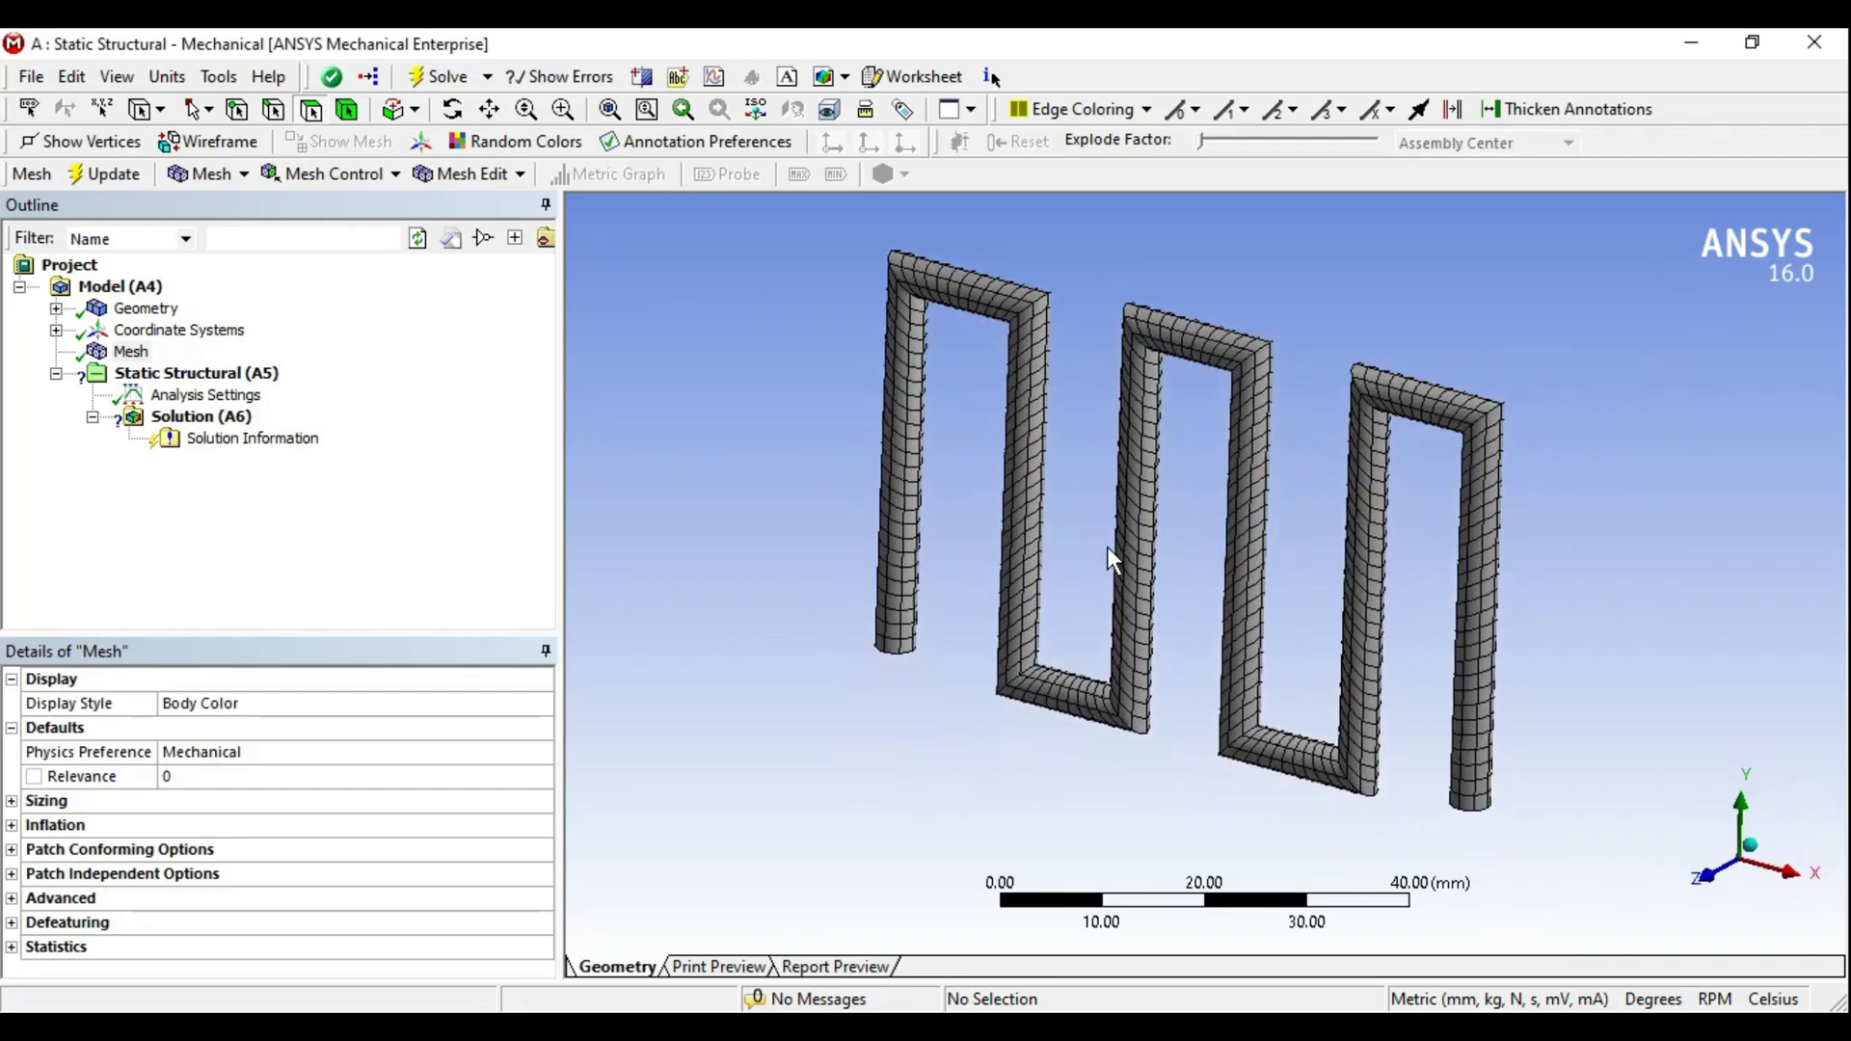
- Set the mesh Relevance Center to Medium and update the mesh
left_click(90, 801)
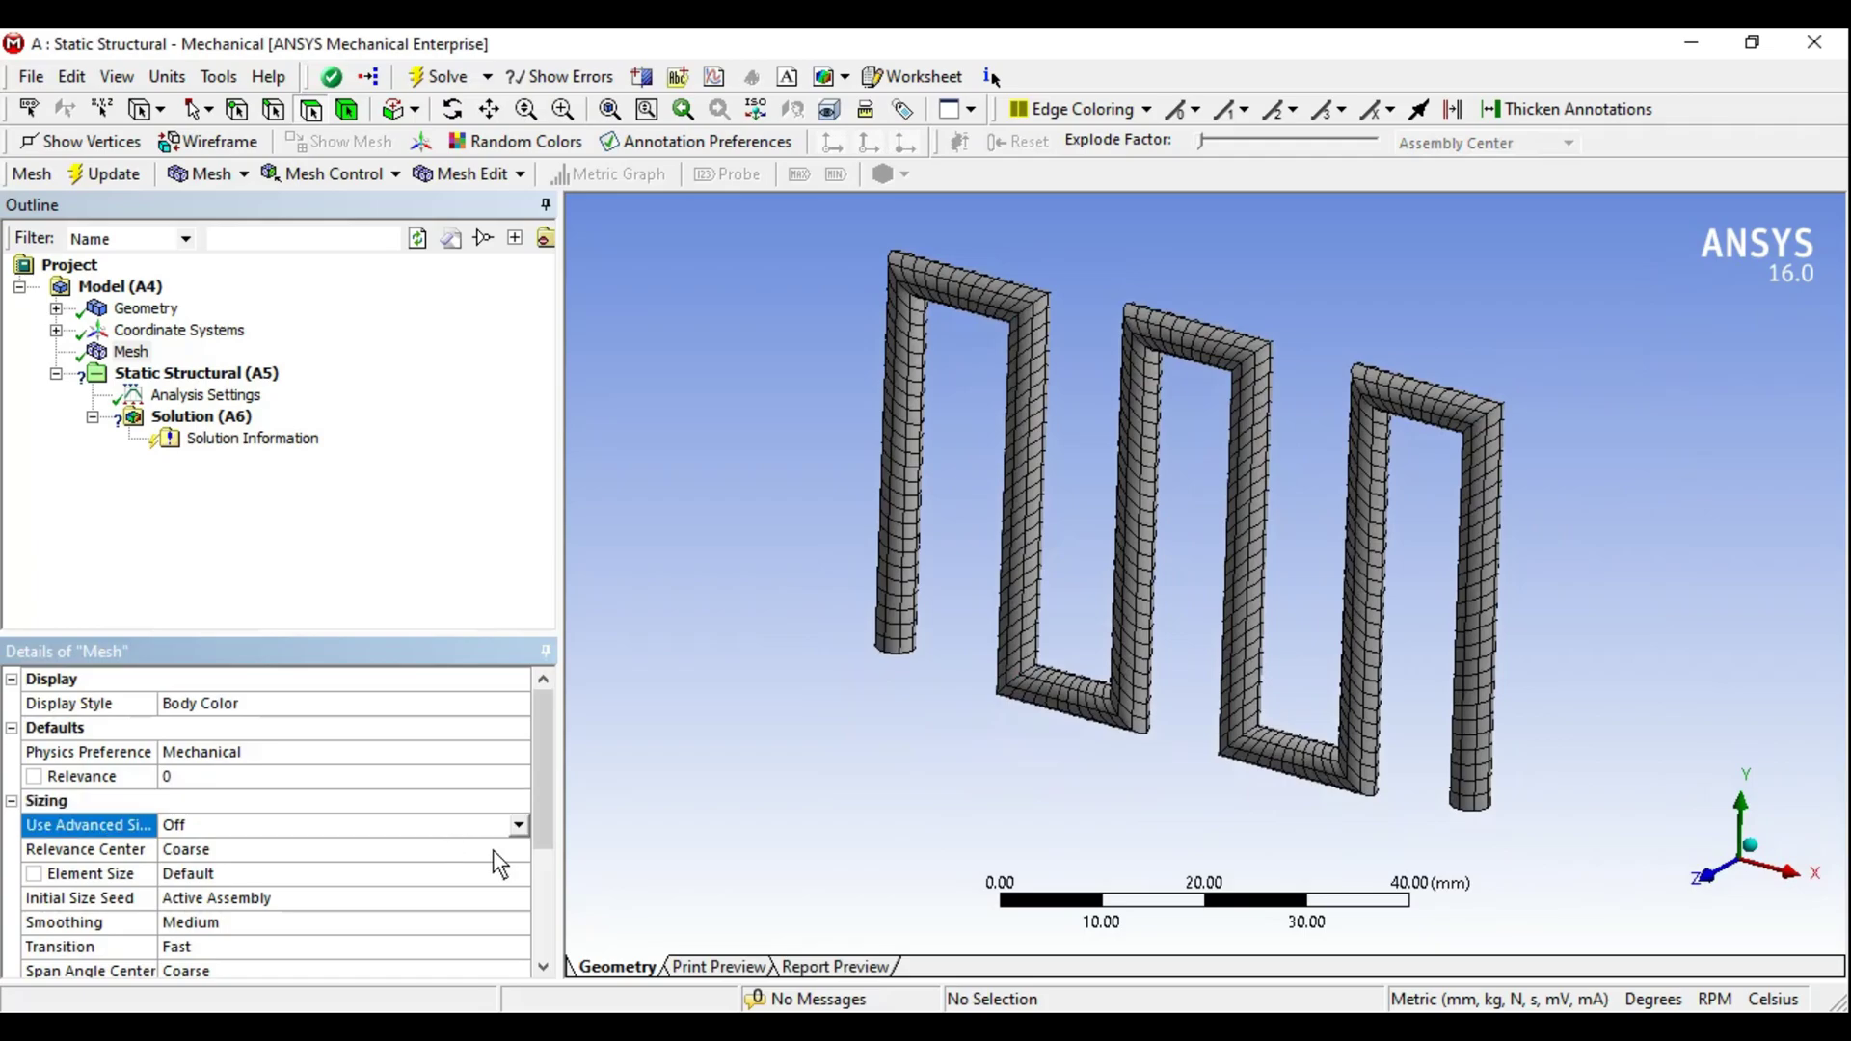
left_click(530, 849)
left_click(299, 886)
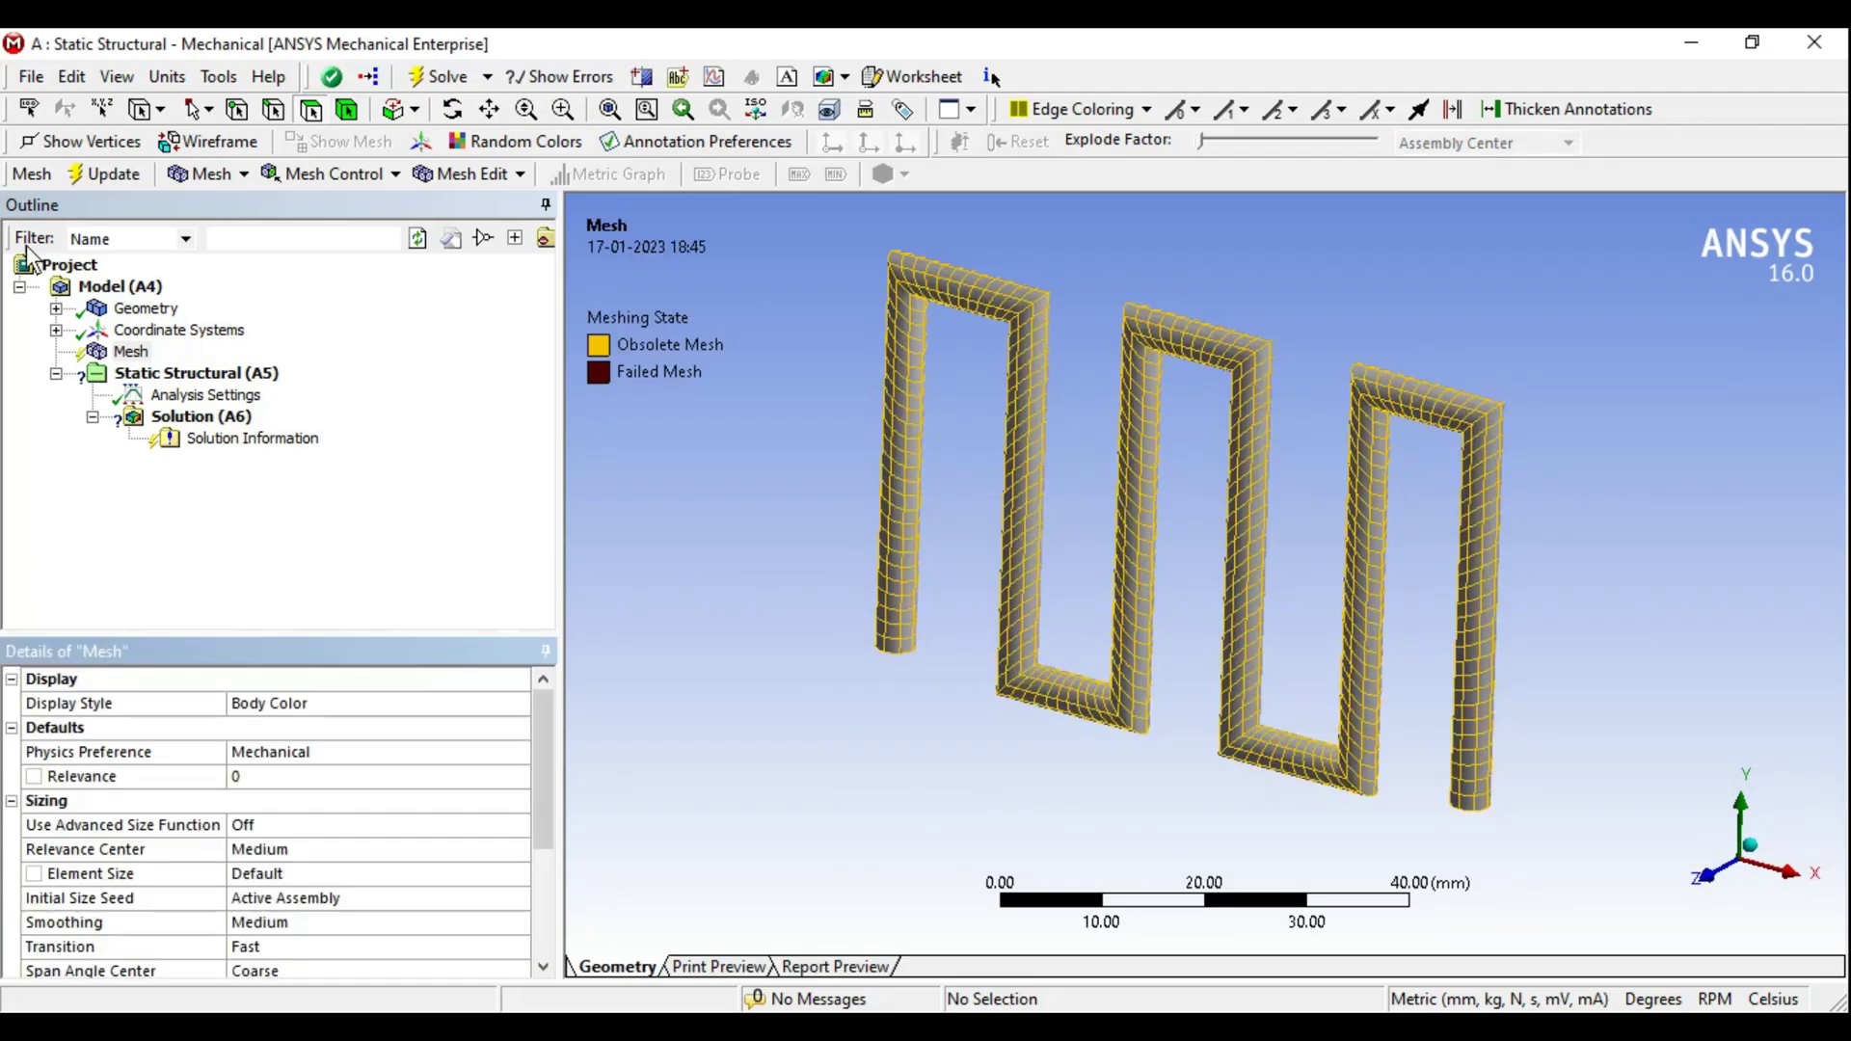
left_click(108, 178)
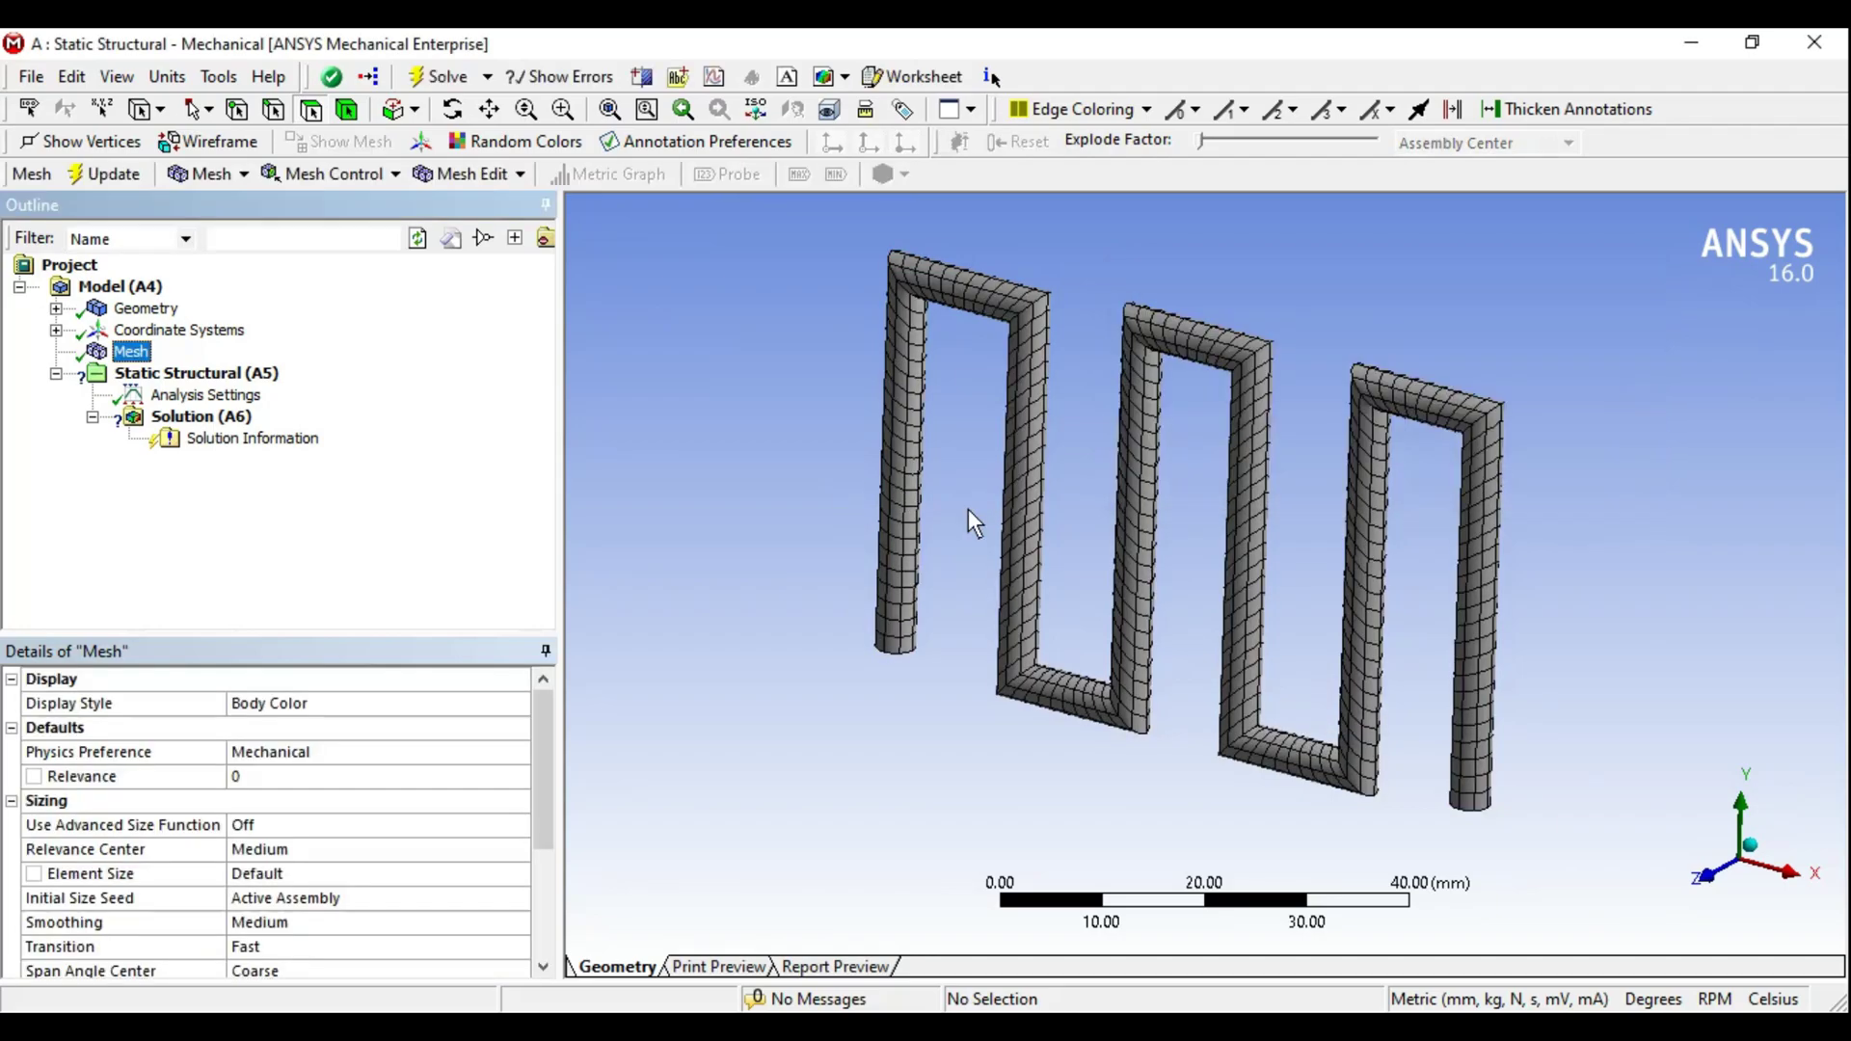
mouse_move(968, 509)
middle_mouse_down()
mouse_move(1150, 451)
mouse_move(1066, 473)
mouse_move(1067, 407)
mouse_move(998, 593)
mouse_move(985, 538)
mouse_move(958, 535)
mouse_move(970, 571)
mouse_move(982, 551)
middle_mouse_up()
- Insert a Displacement support scoped to the rod's circular end face
left_click(218, 376)
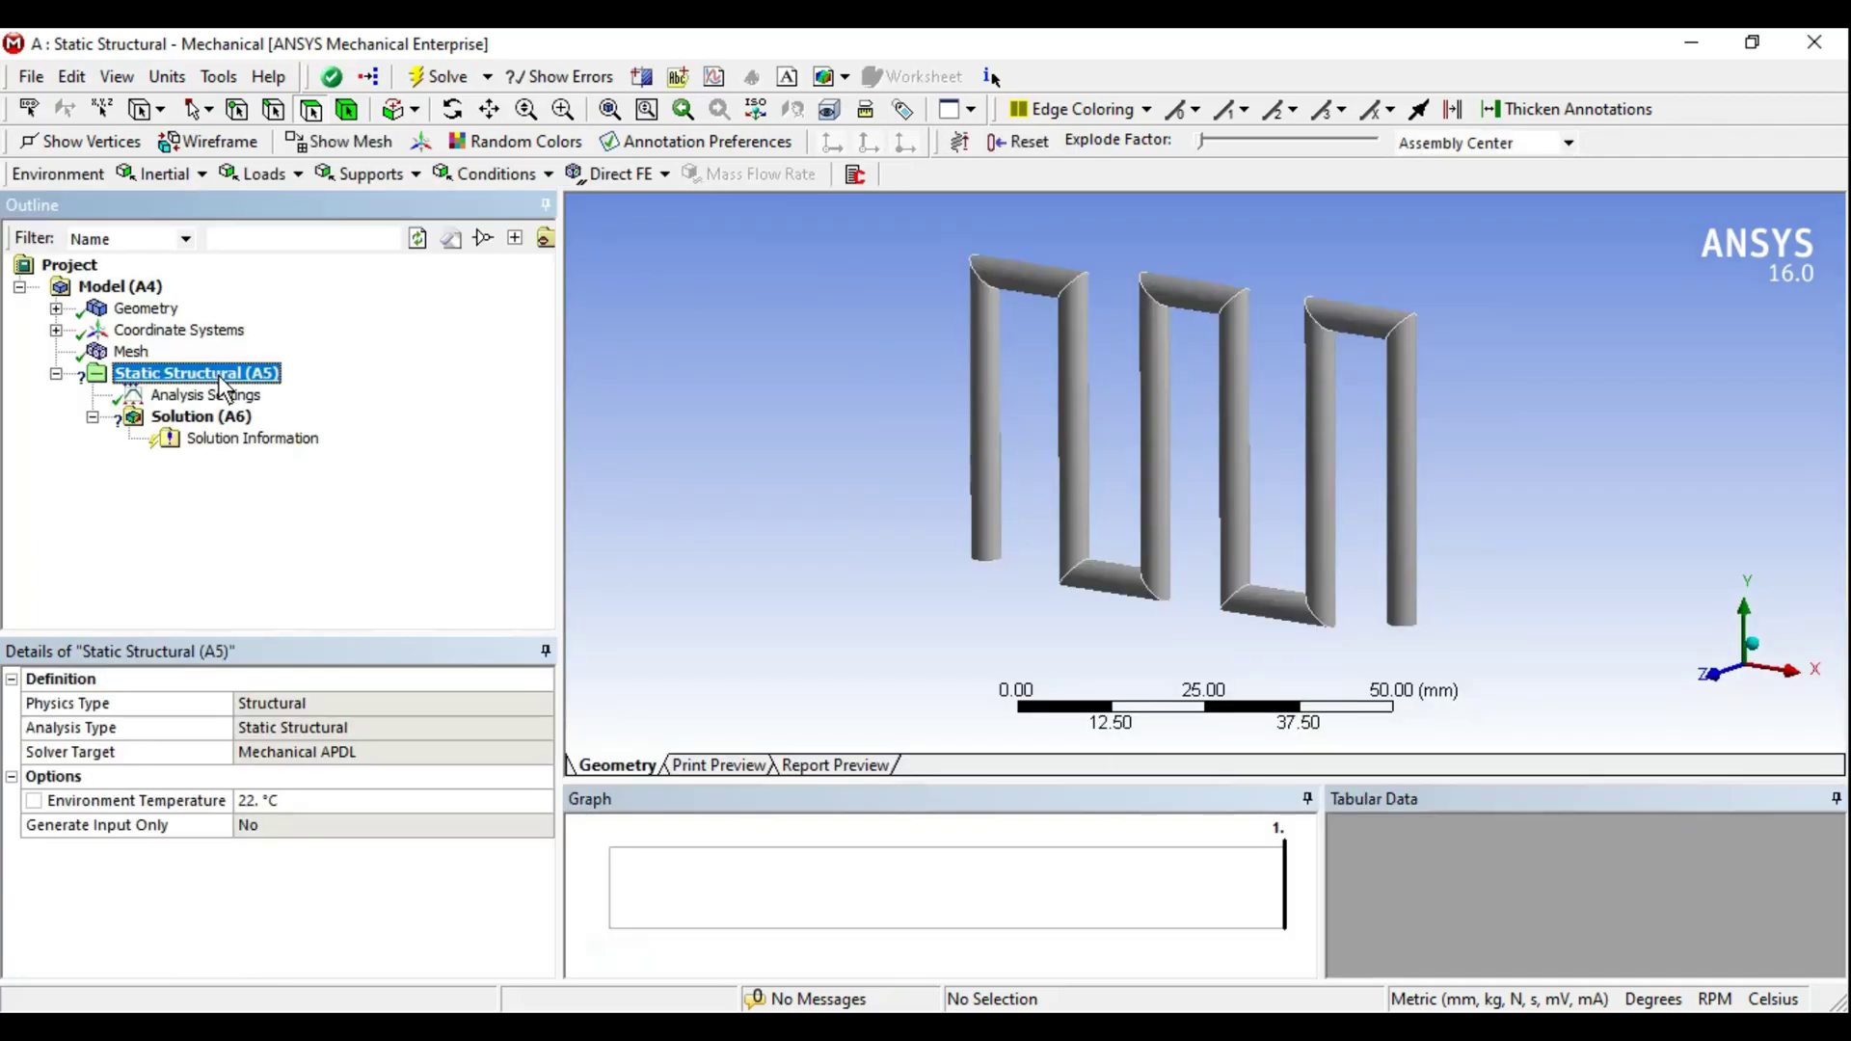
left_click(374, 183)
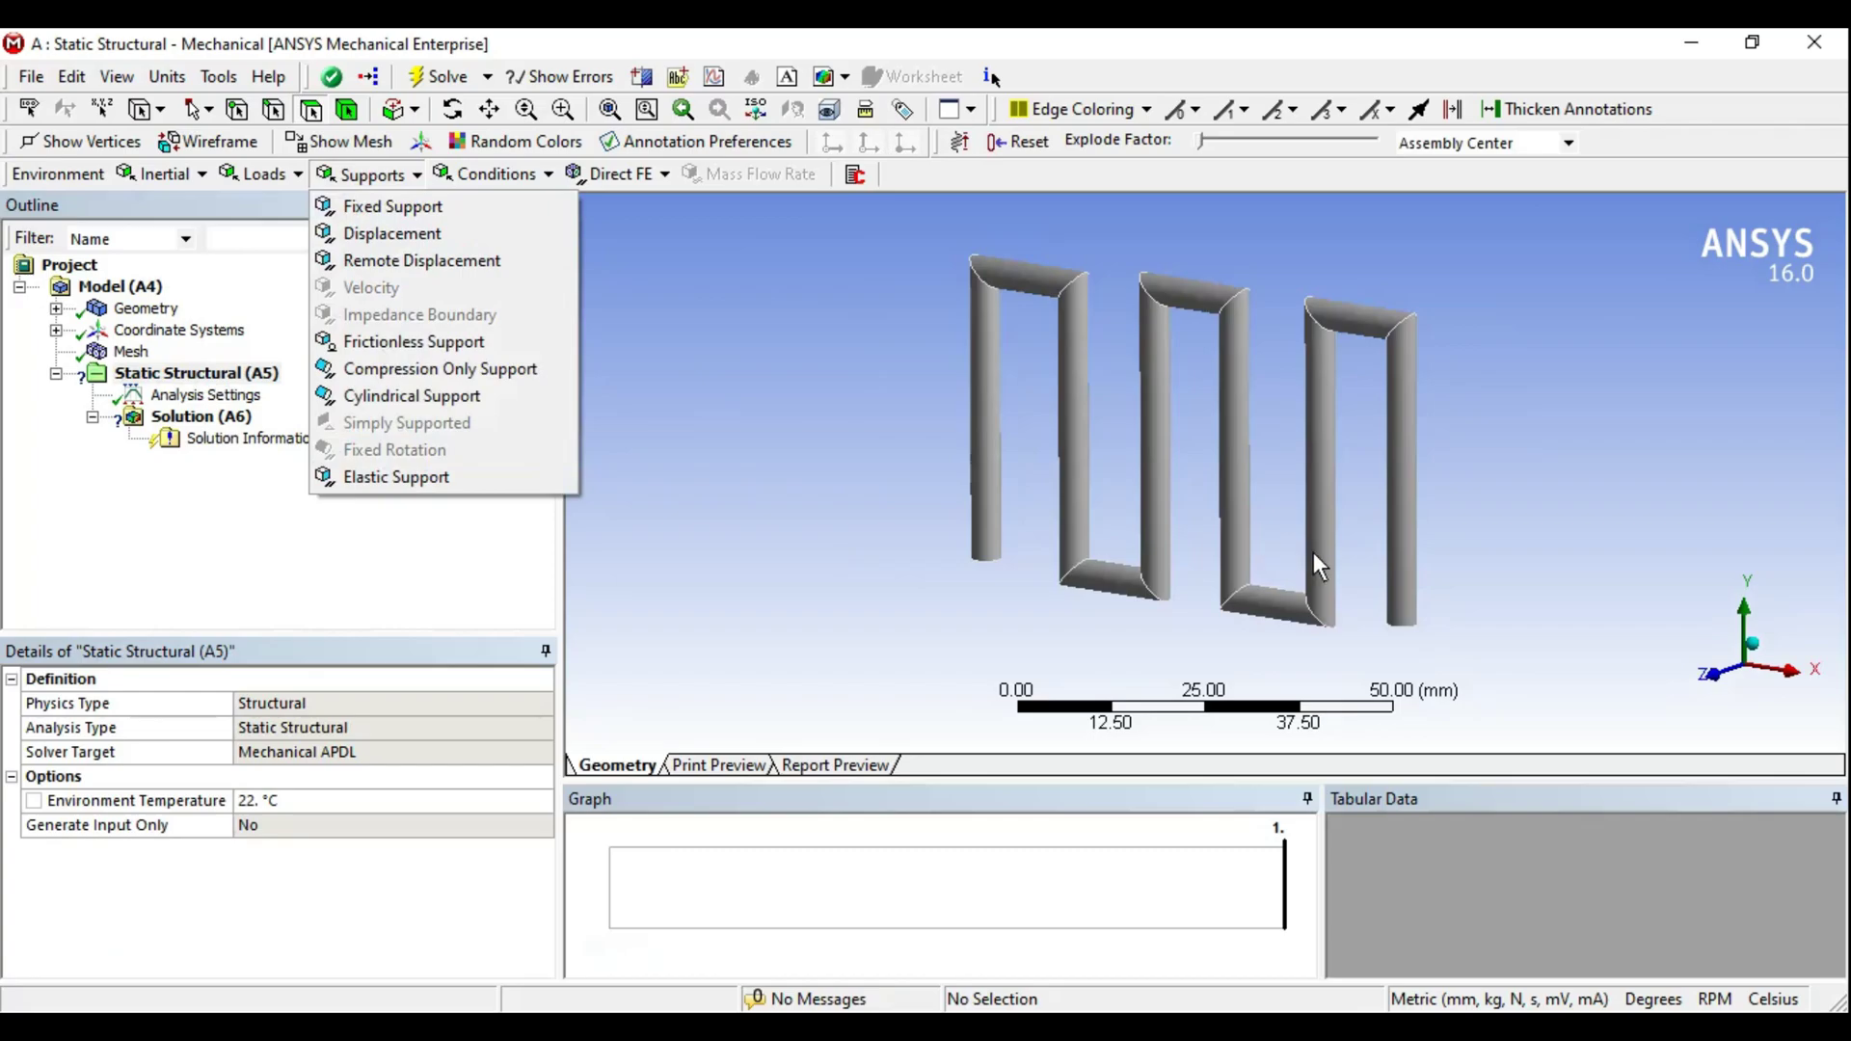
left_click(418, 233)
mouse_move(1080, 534)
middle_mouse_down()
mouse_move(1188, 559)
mouse_move(1340, 444)
middle_mouse_up()
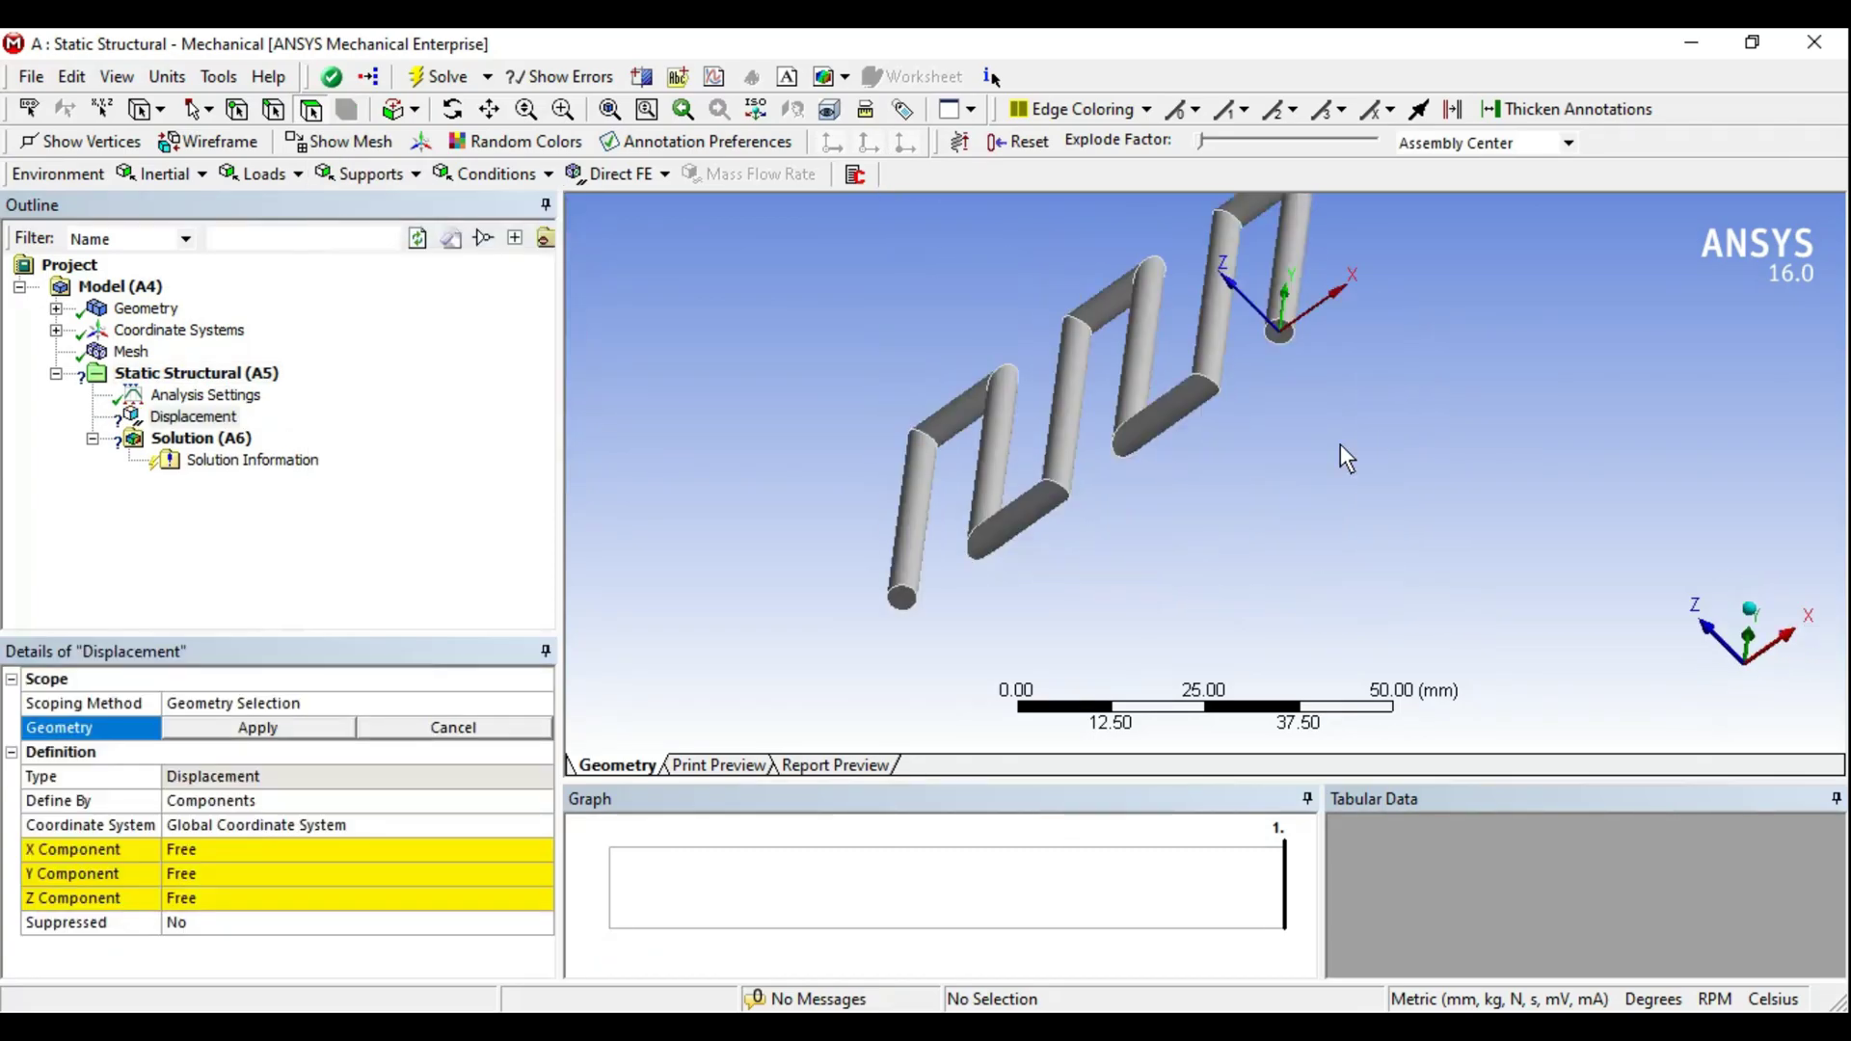
scroll(1334, 380, "up", 2)
scroll(1234, 638, "up", 3)
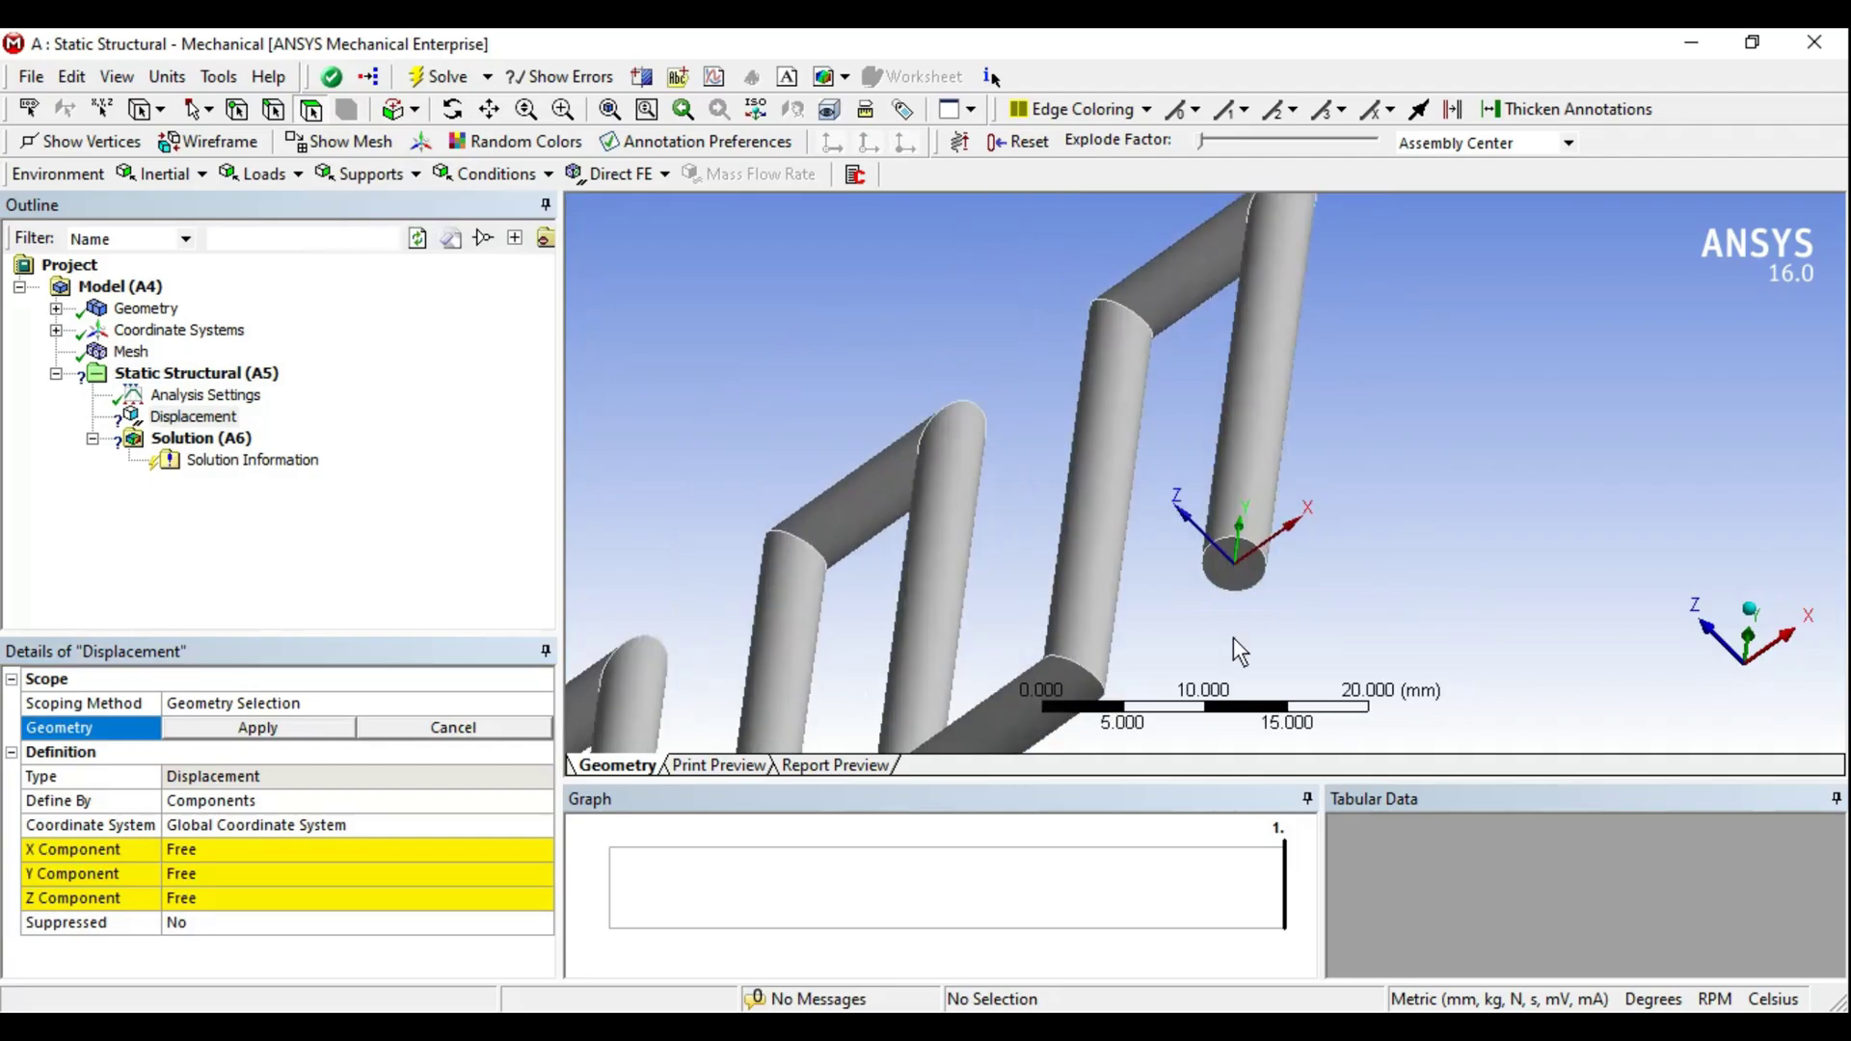
left_click(1254, 567)
scroll(1073, 338, "down", 3)
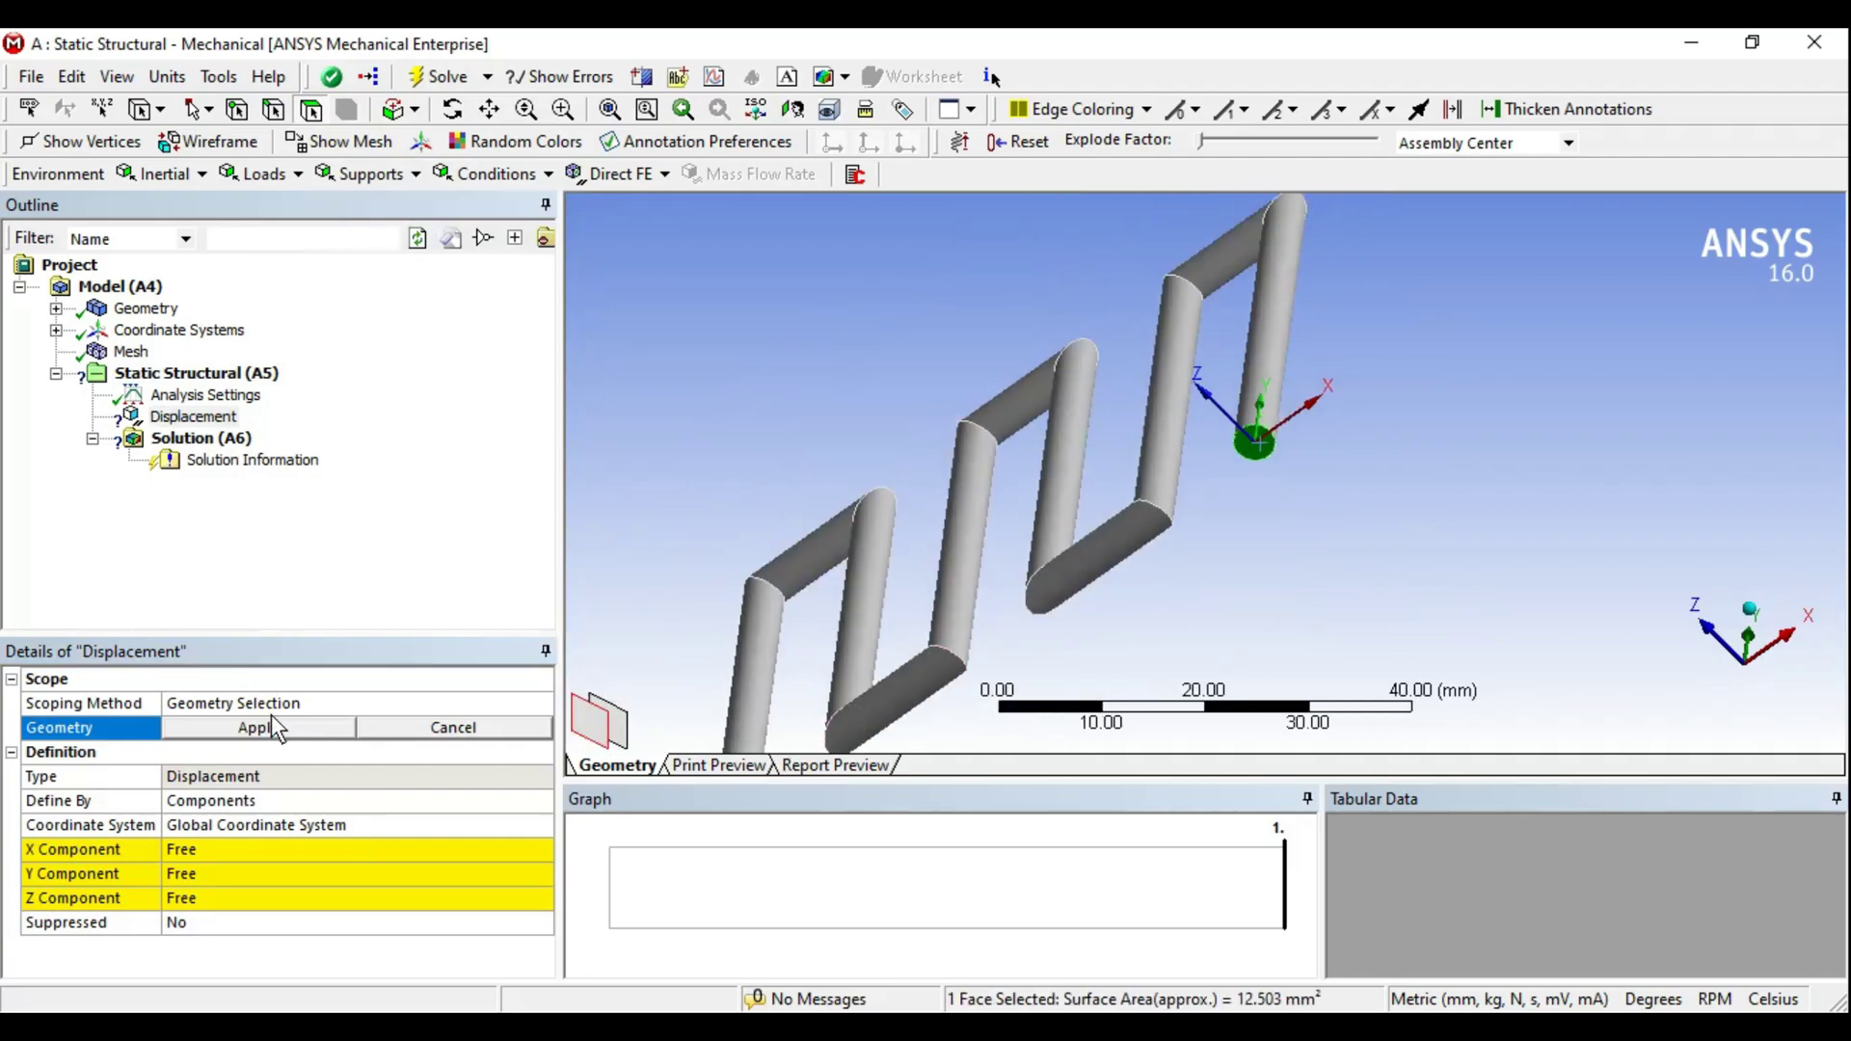
left_click(274, 728)
- Orbit the model to inspect the constrained rod end
mouse_move(1015, 373)
middle_mouse_down()
mouse_move(1018, 484)
mouse_move(1154, 463)
mouse_move(1098, 484)
mouse_move(1114, 504)
middle_mouse_up()
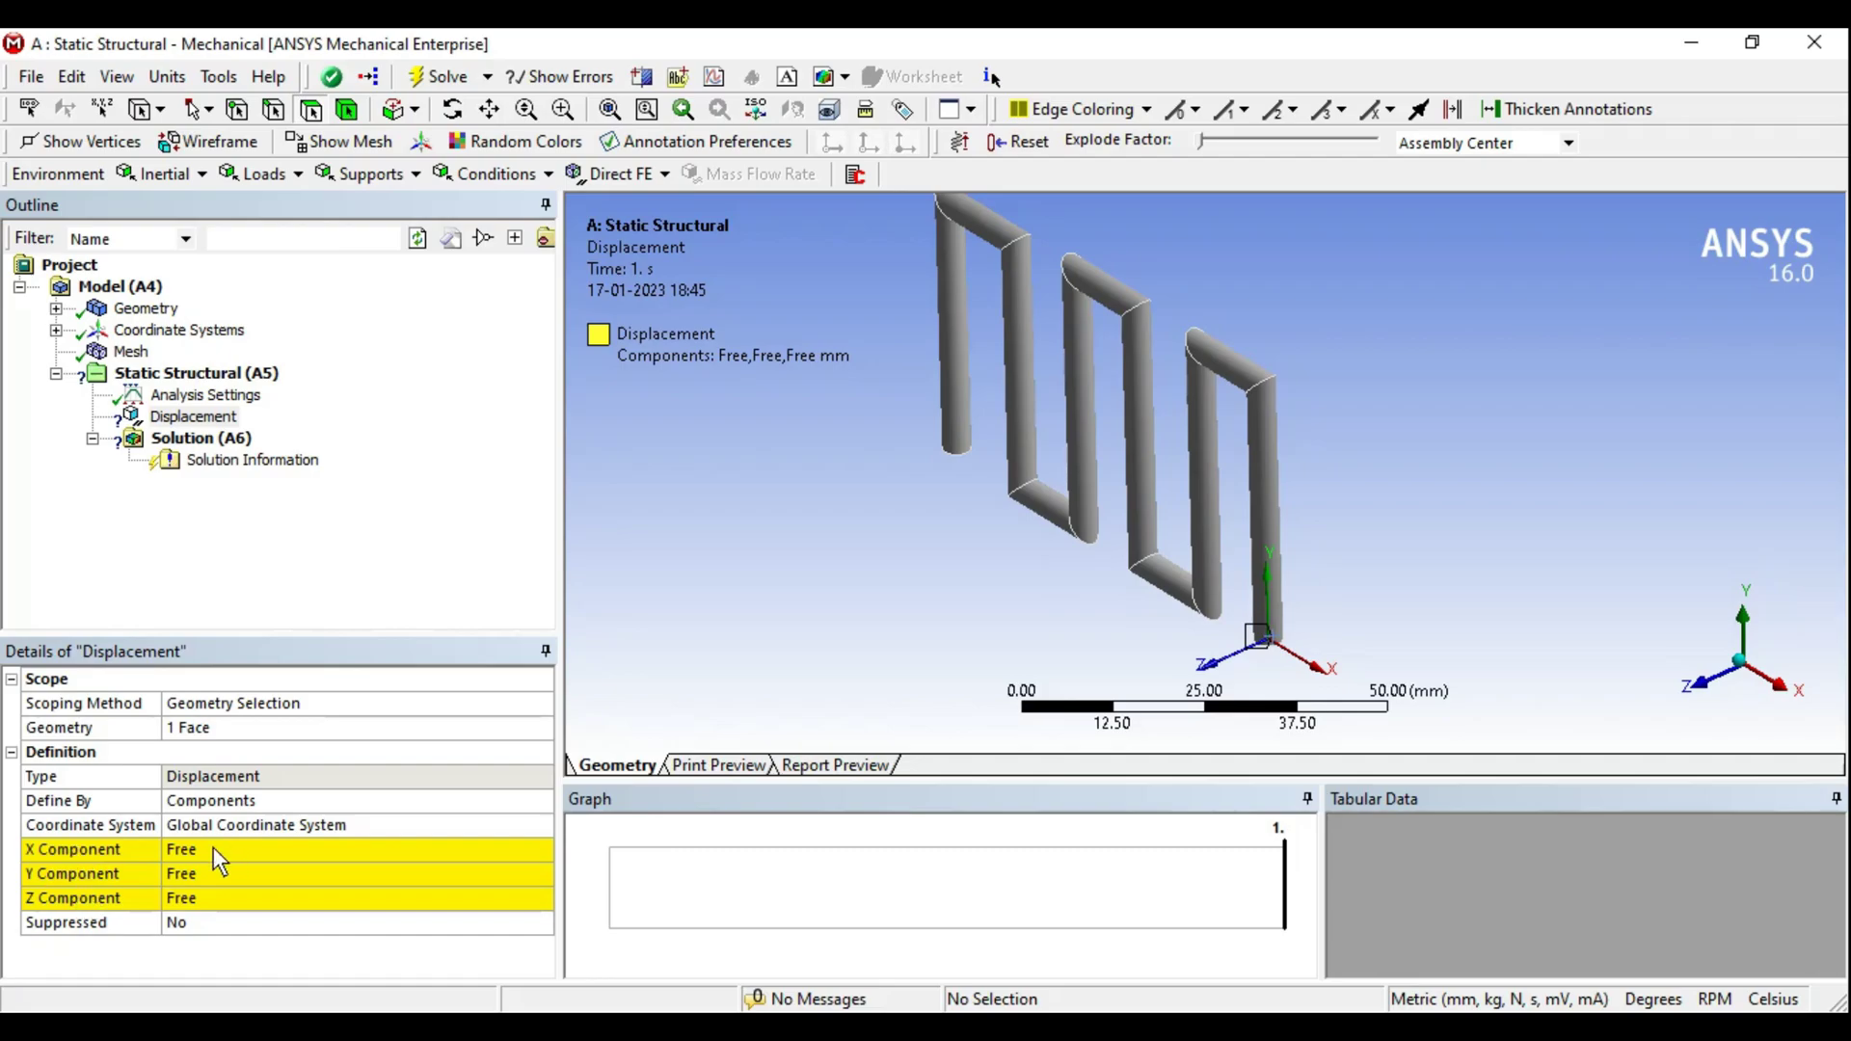
middle_click_drag(954, 638, 948, 538)
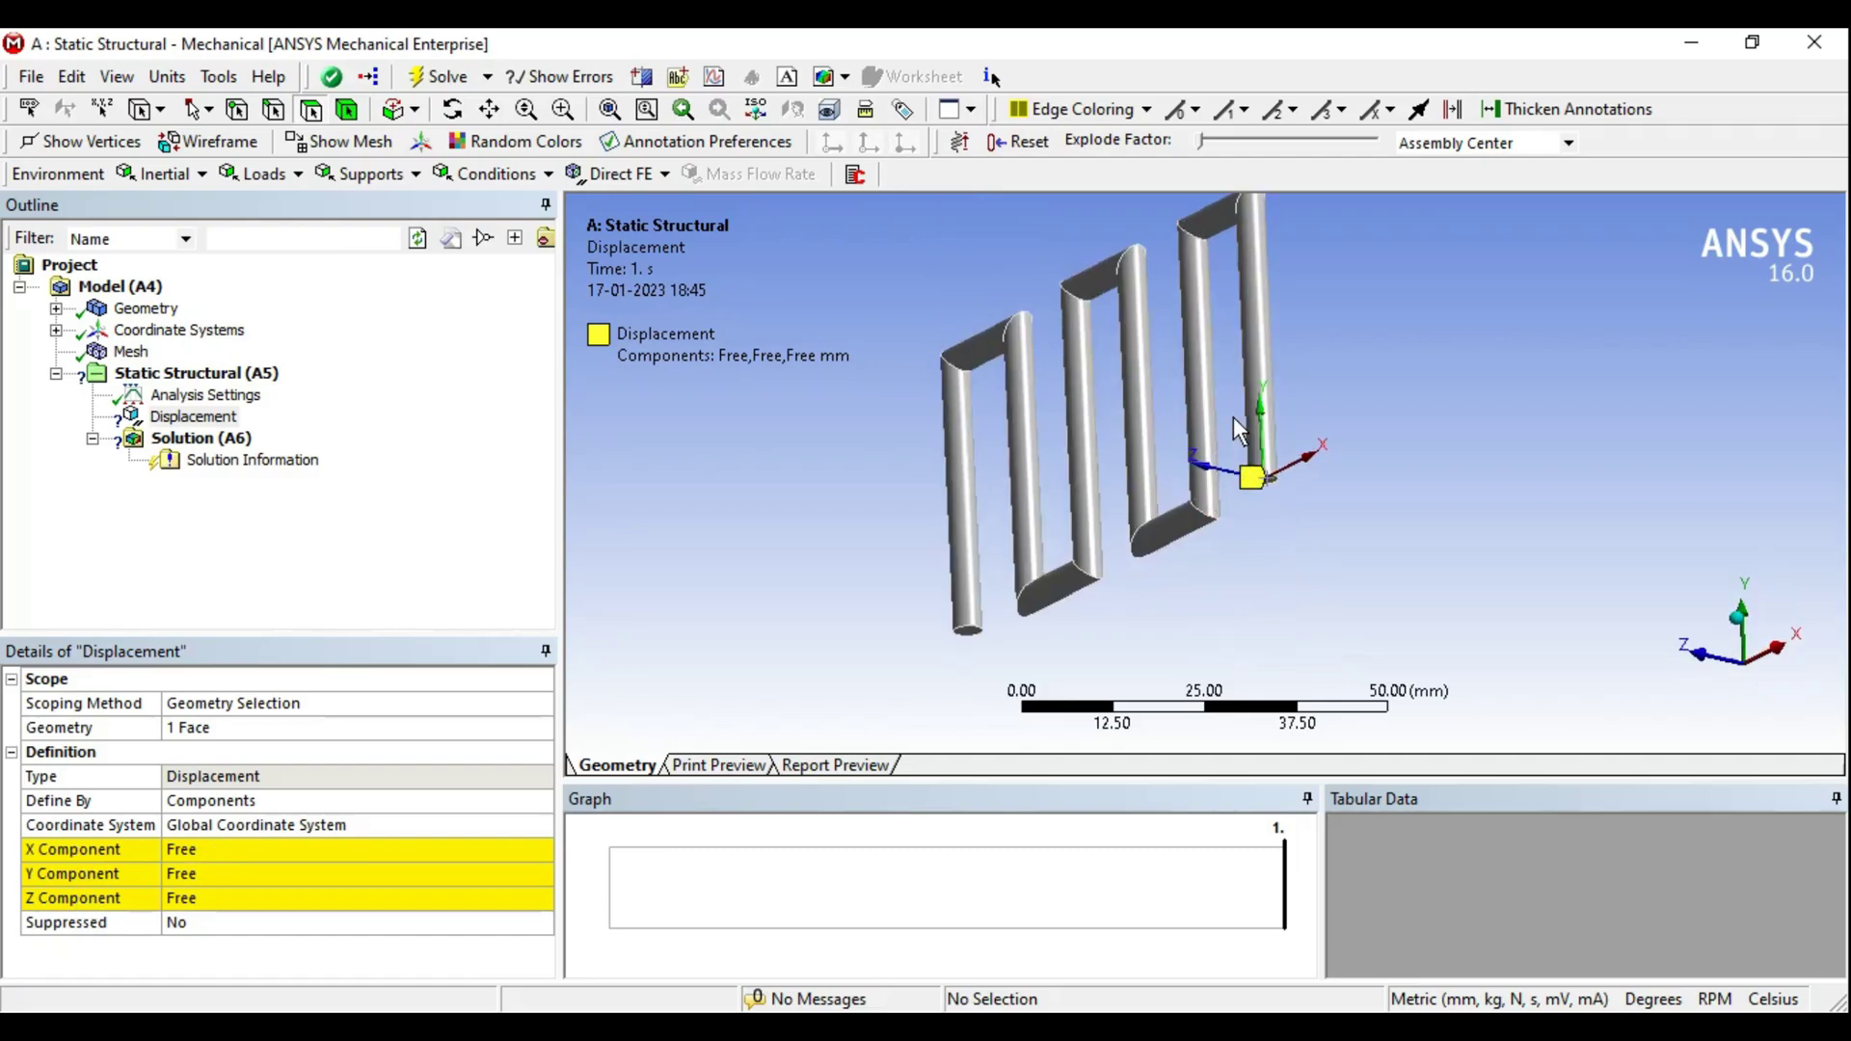
mouse_move(1257, 507)
middle_mouse_down()
mouse_move(1125, 495)
mouse_move(1182, 617)
mouse_move(1234, 519)
middle_mouse_up()
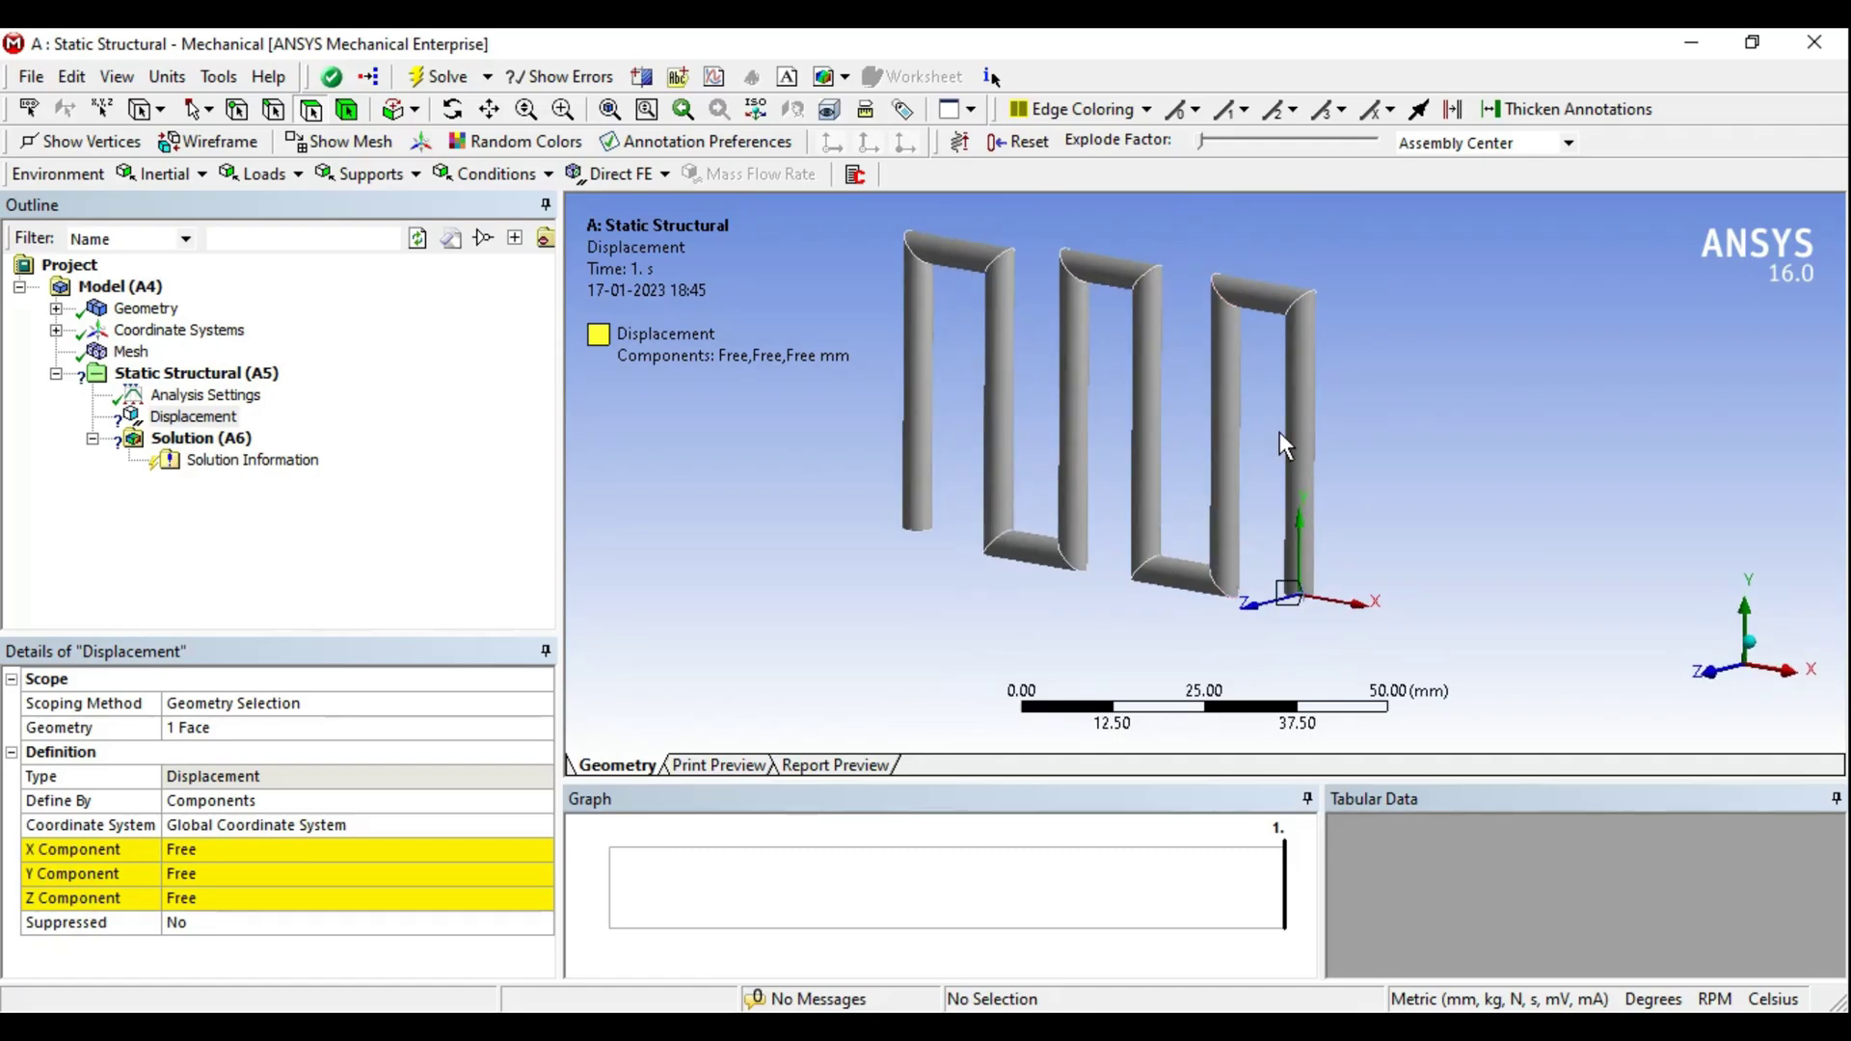
mouse_move(1124, 673)
middle_mouse_down()
mouse_move(1244, 558)
mouse_move(1275, 561)
mouse_move(1269, 618)
middle_mouse_up()
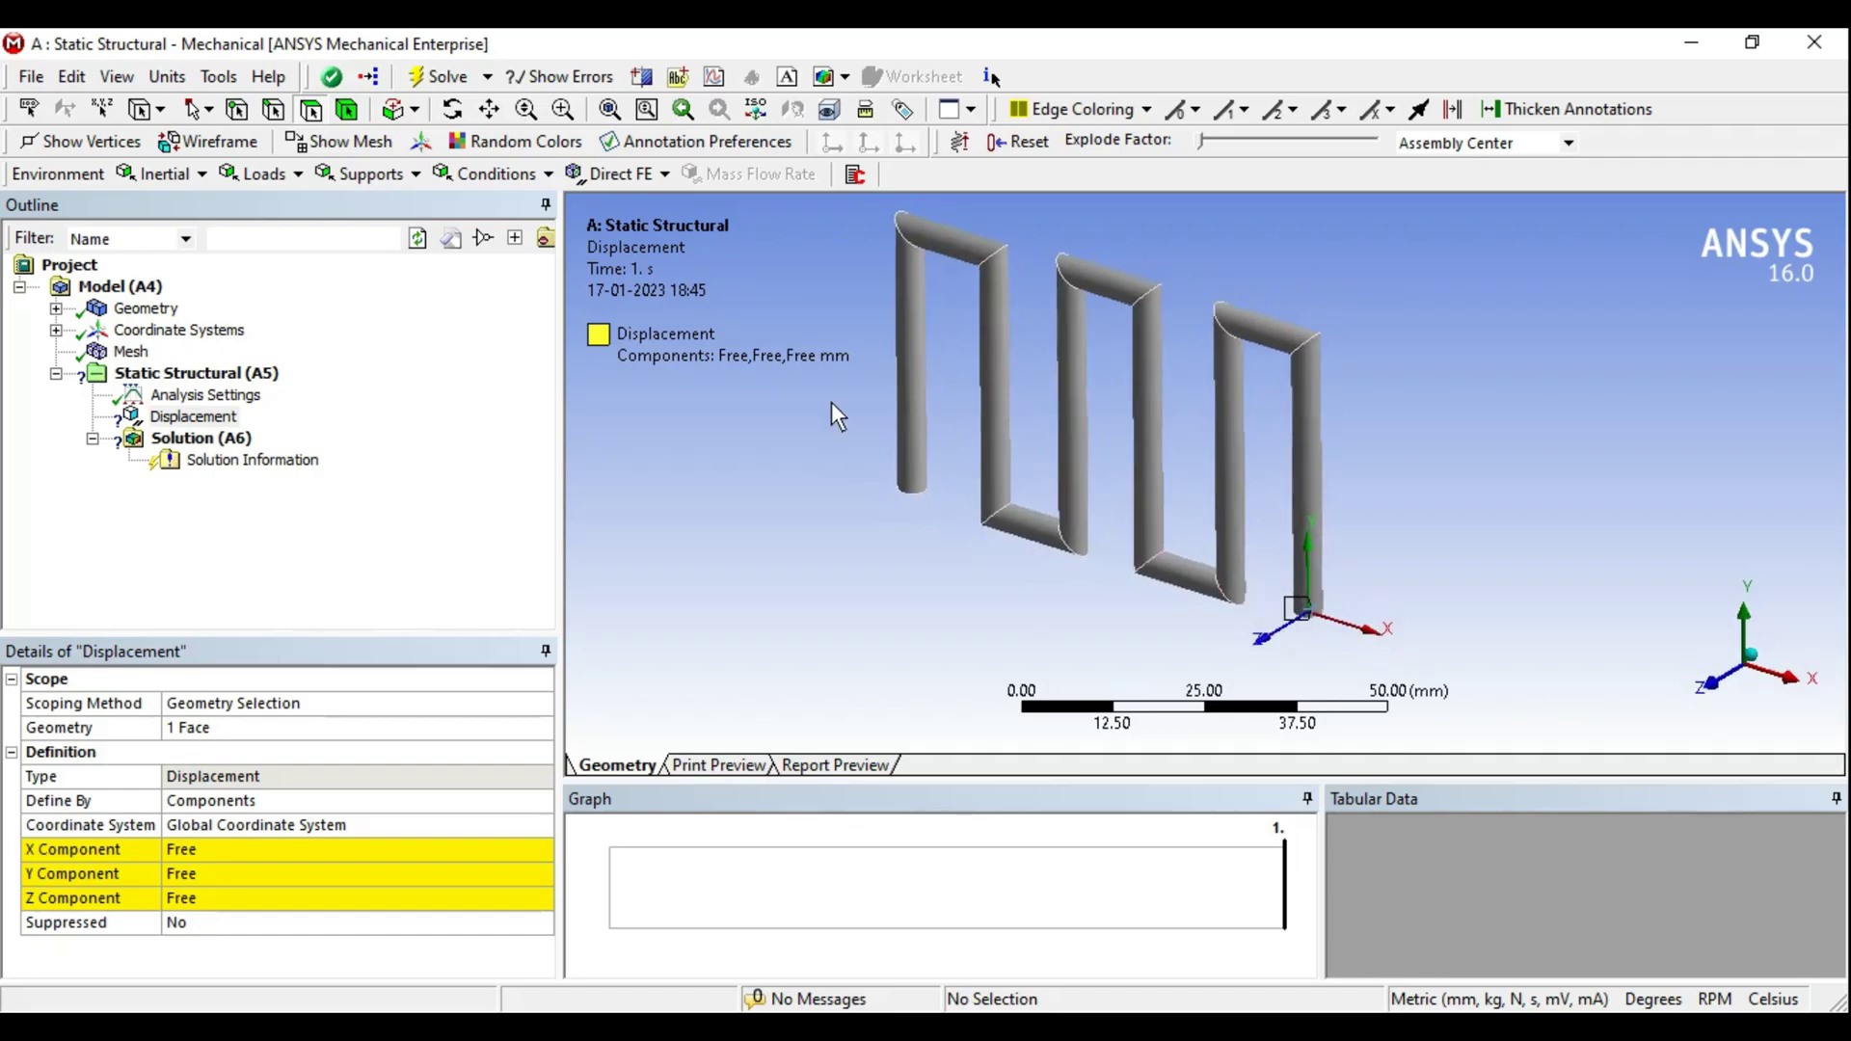
- Set the Displacement X component to 0 mm, leaving Y and Z Free
left_click(218, 850)
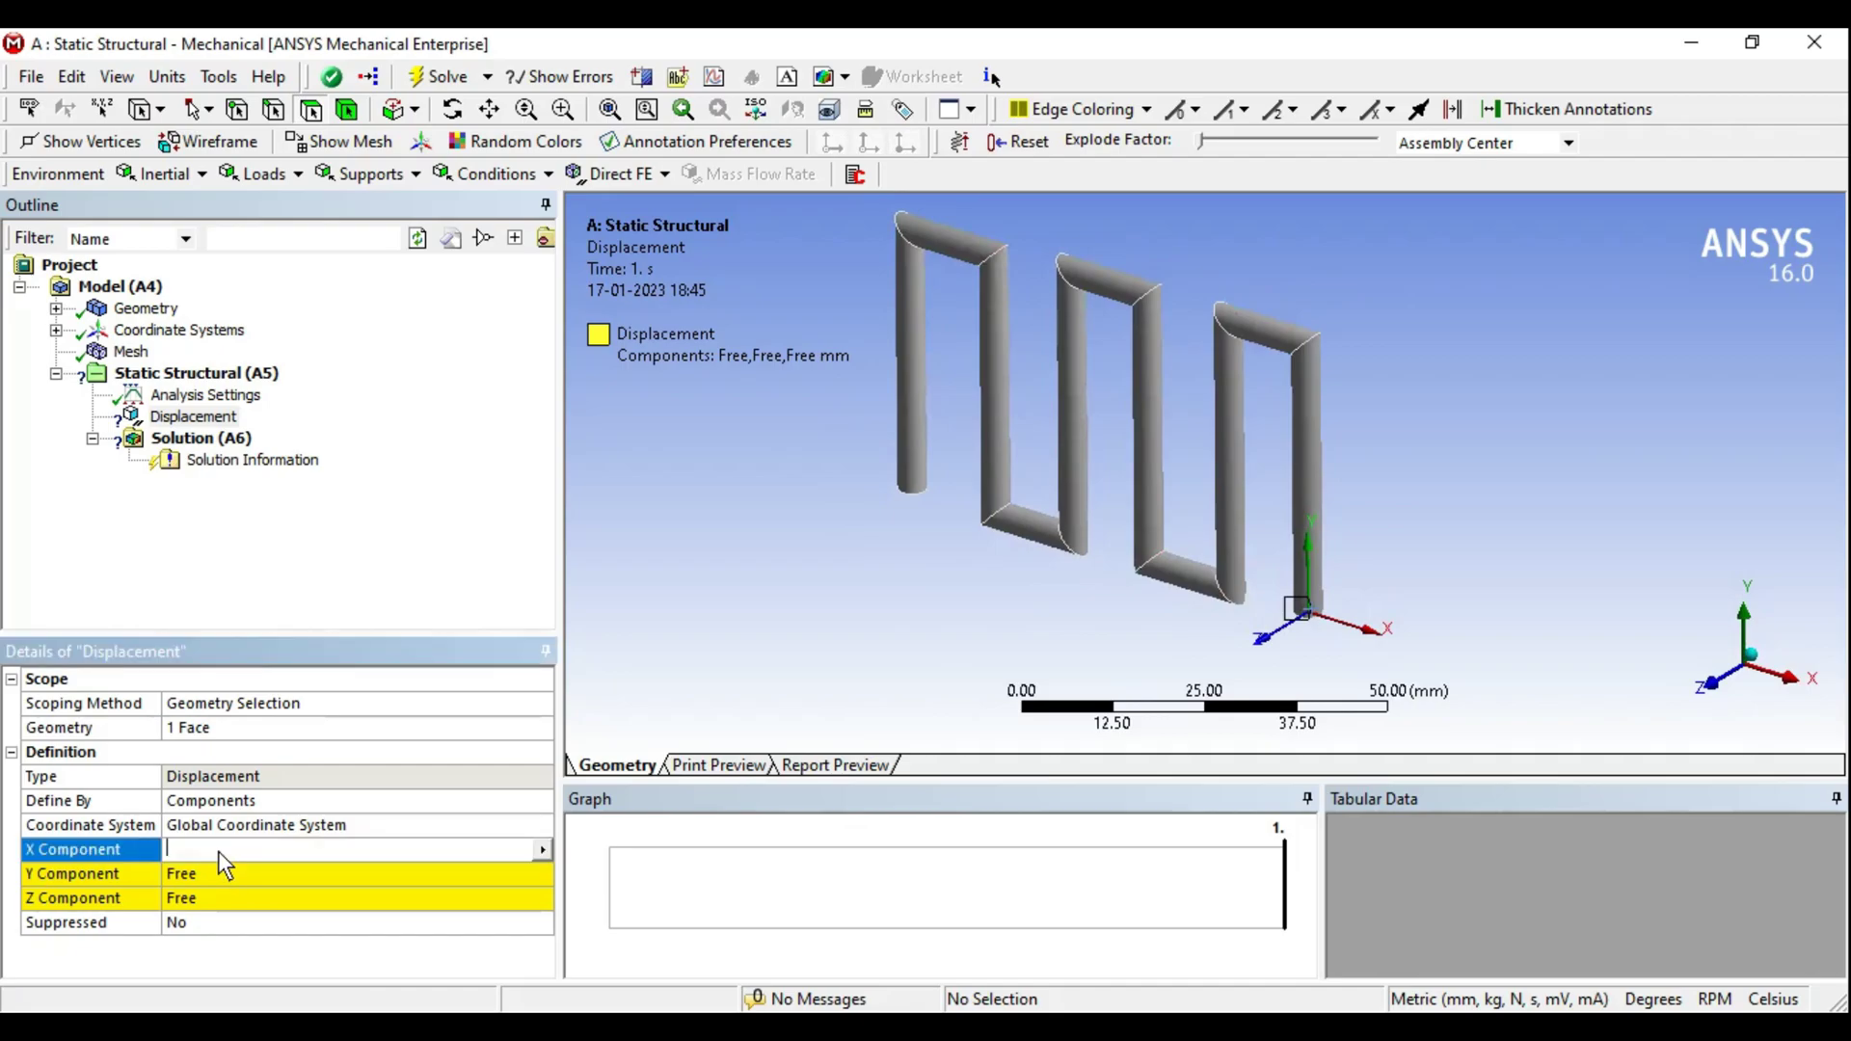
type("0")
key("Return")
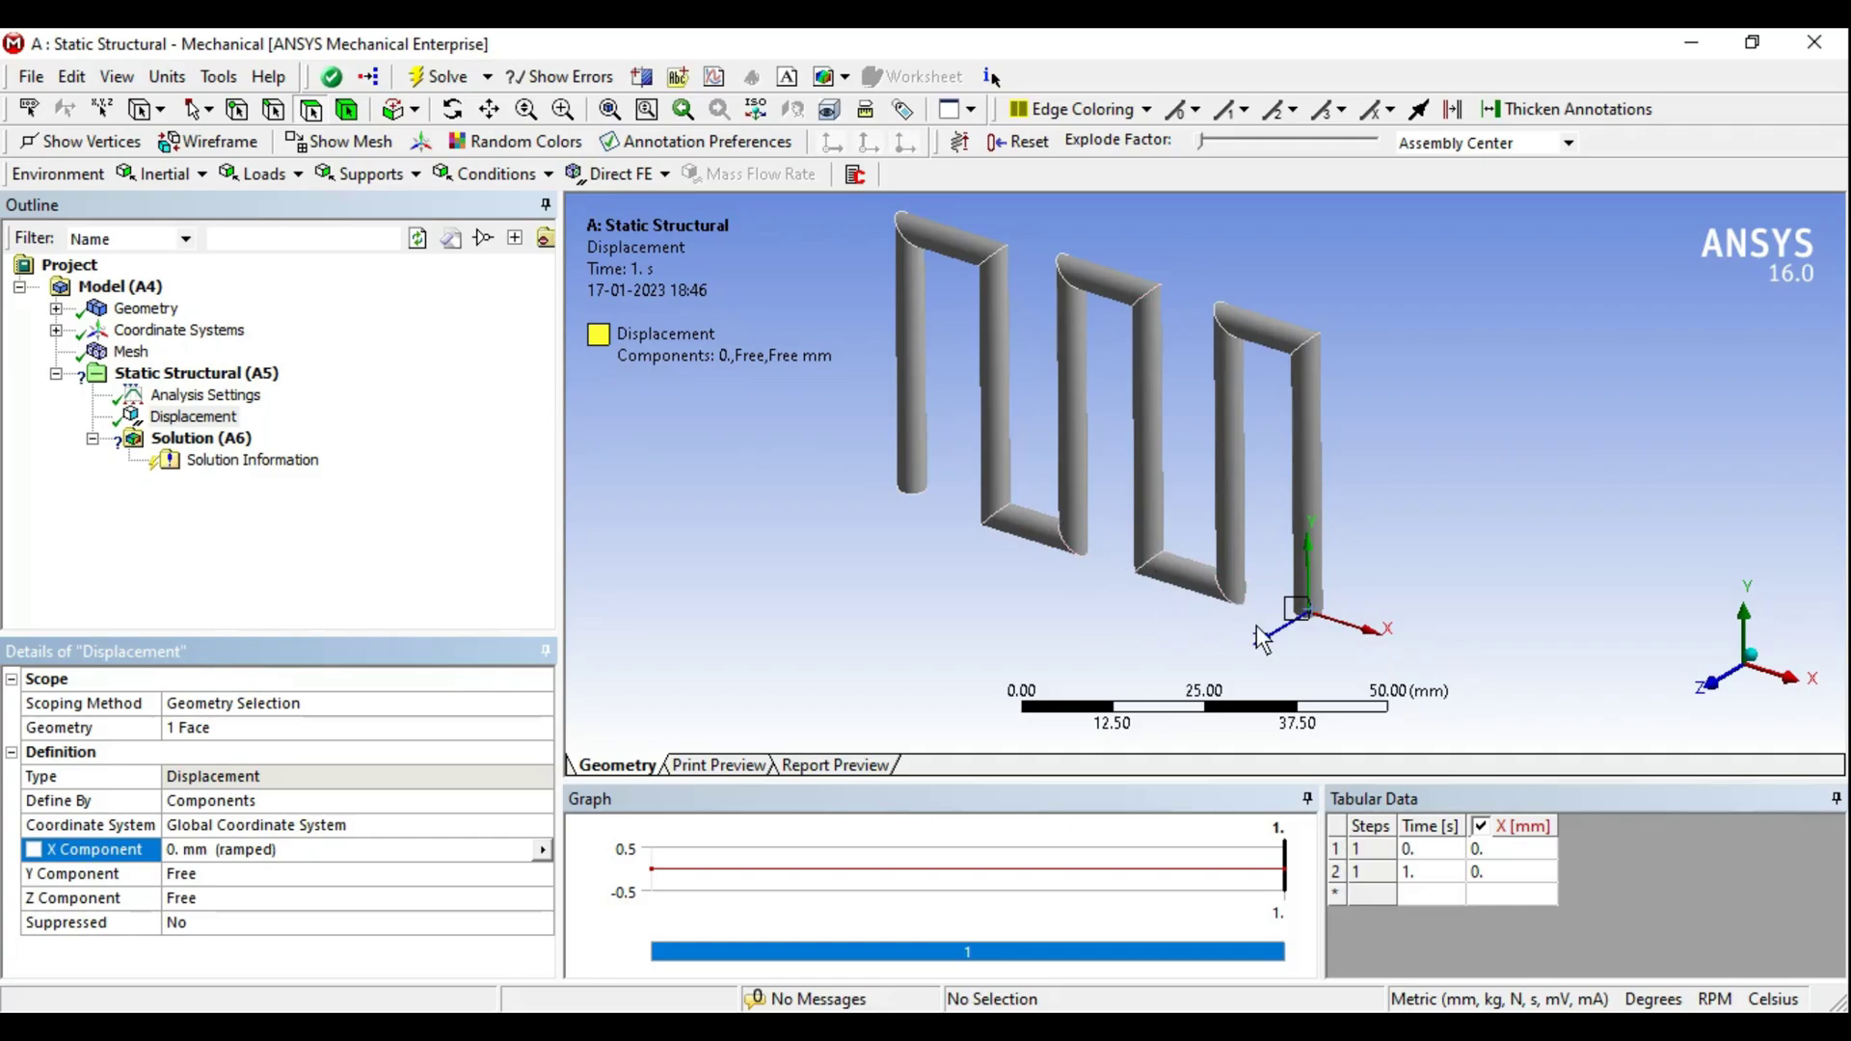
middle_click_drag(1259, 632, 1215, 650)
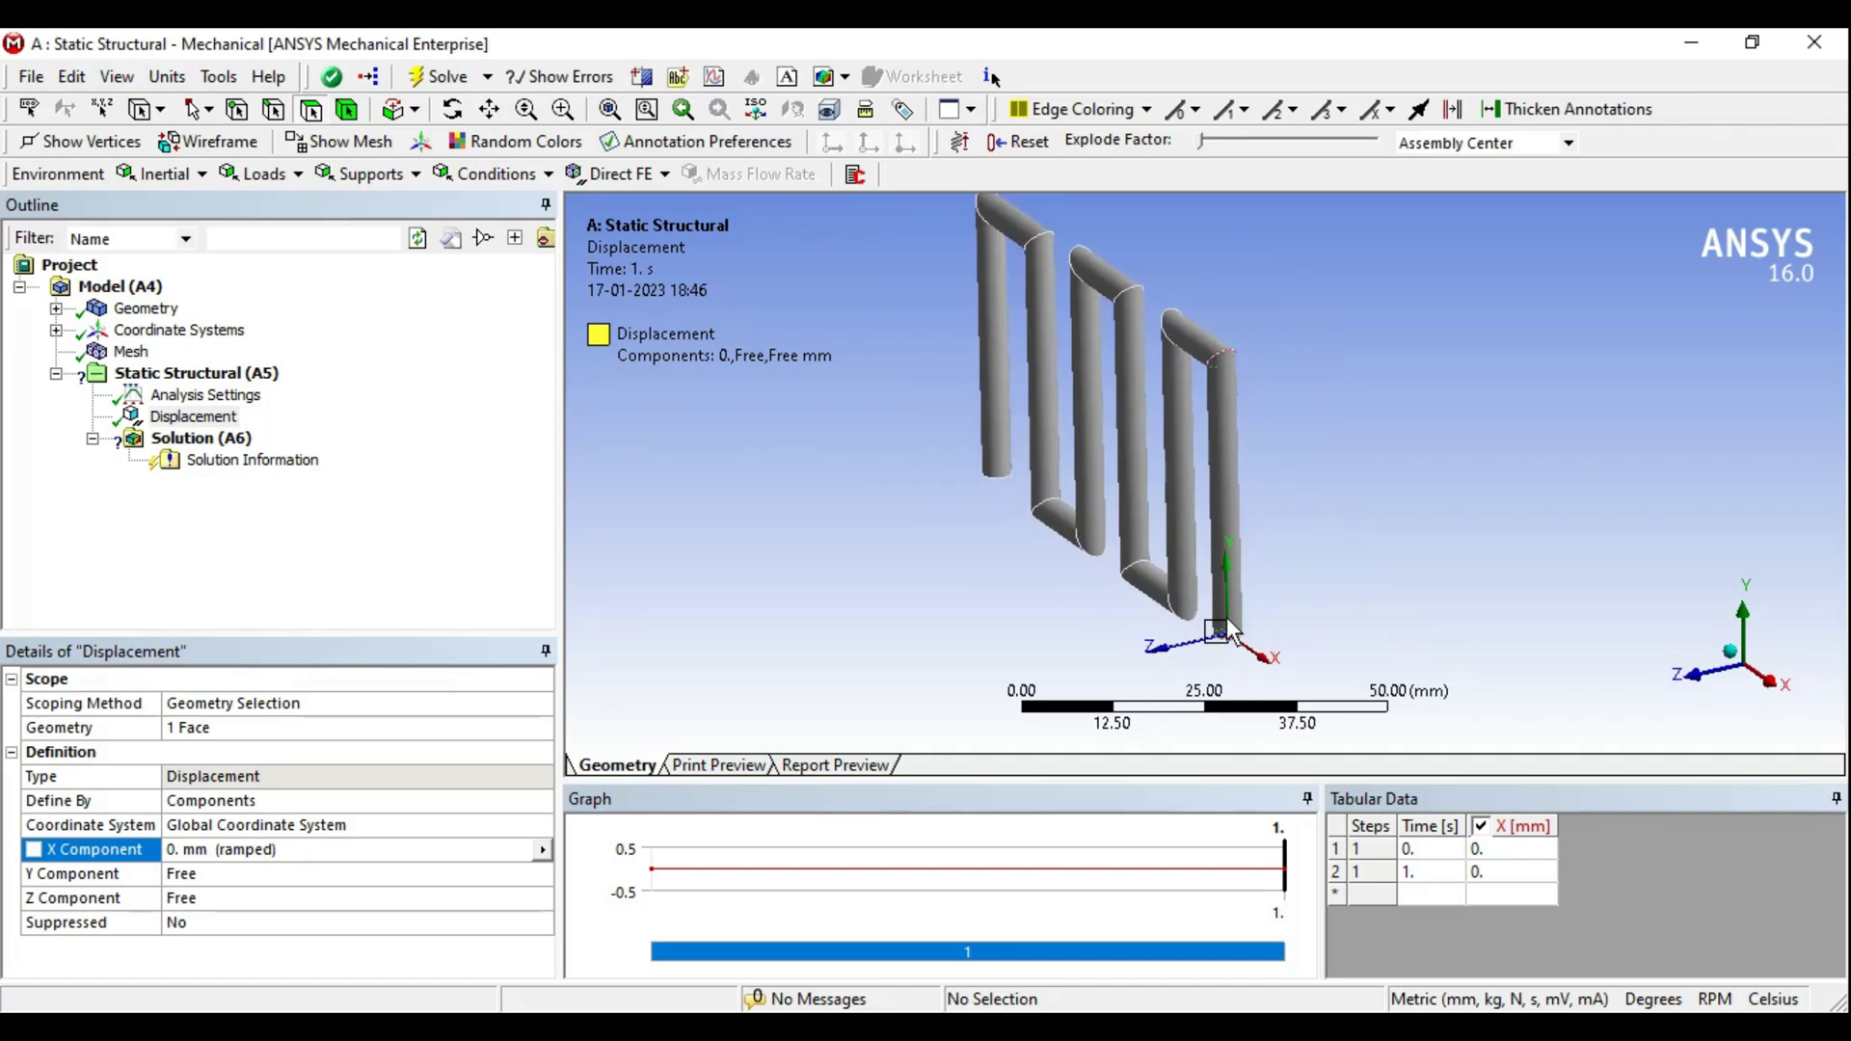
mouse_move(1233, 637)
middle_mouse_down()
mouse_move(1340, 576)
mouse_move(1317, 628)
middle_mouse_up()
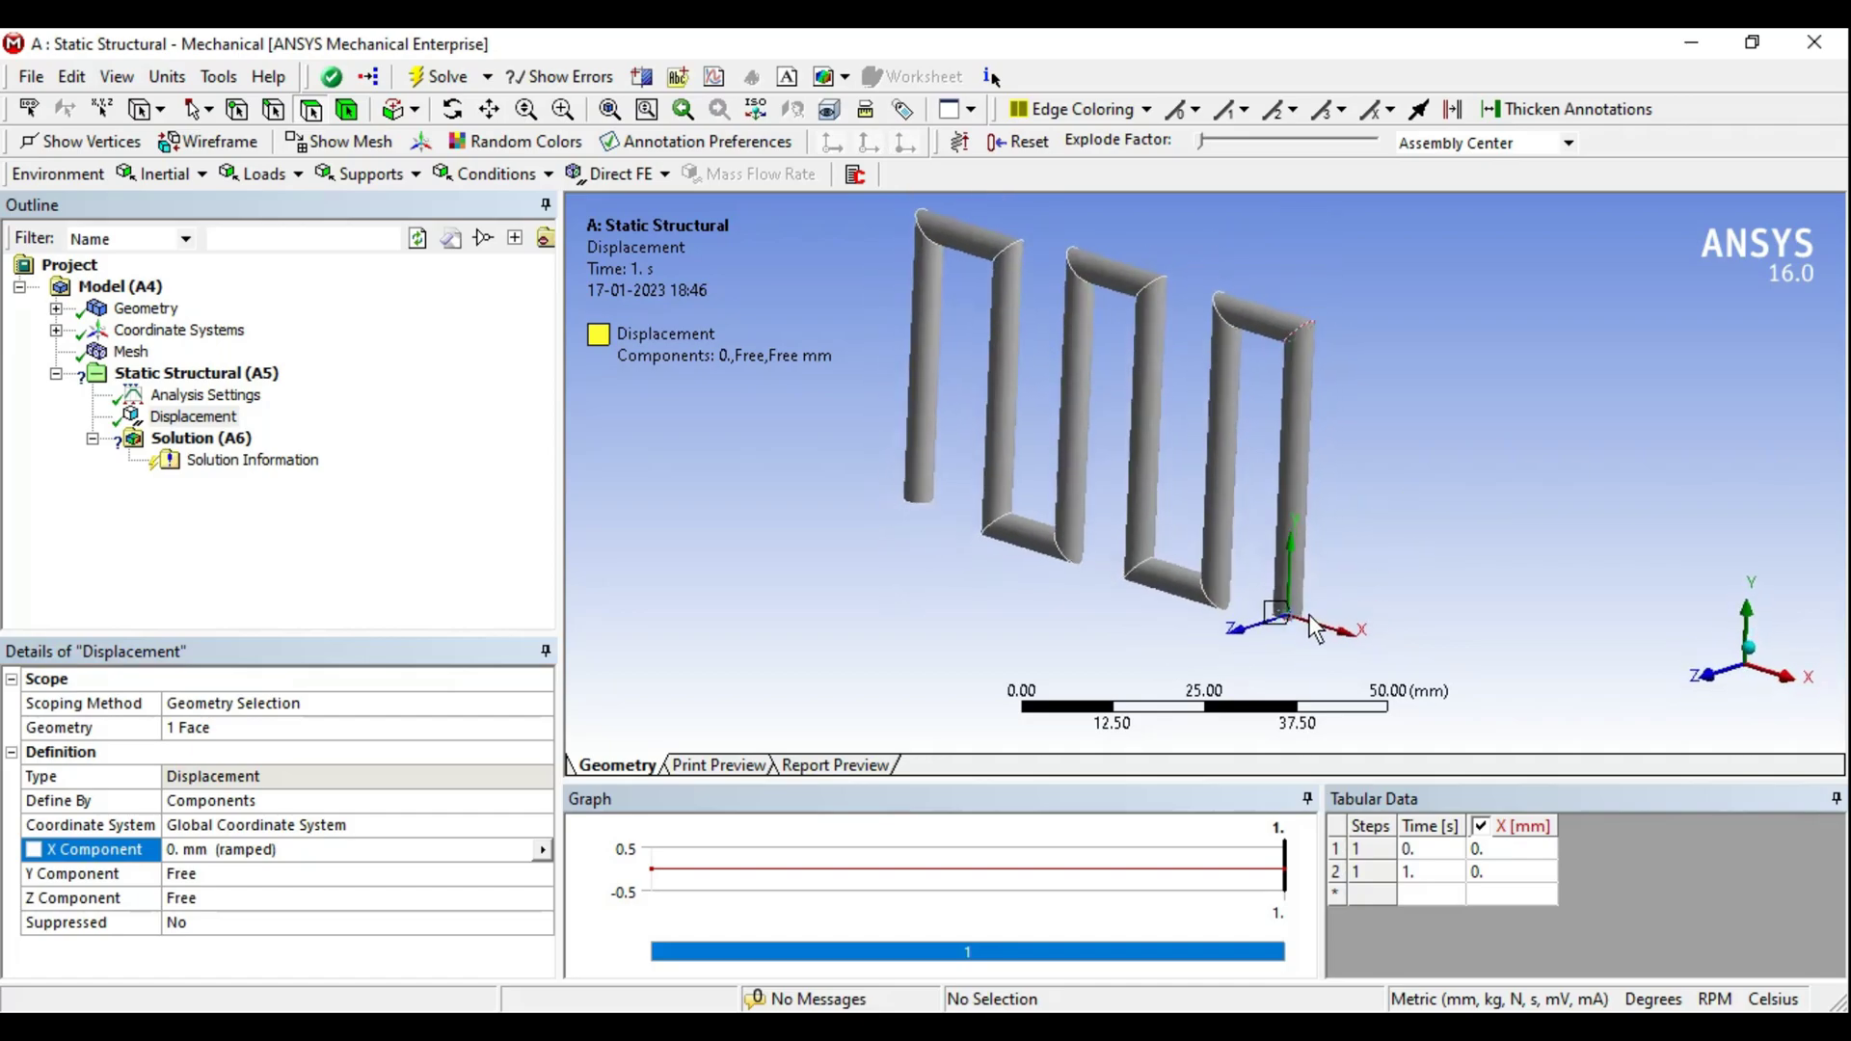
mouse_move(1375, 598)
middle_mouse_down()
mouse_move(1444, 552)
mouse_move(1473, 453)
middle_mouse_up()
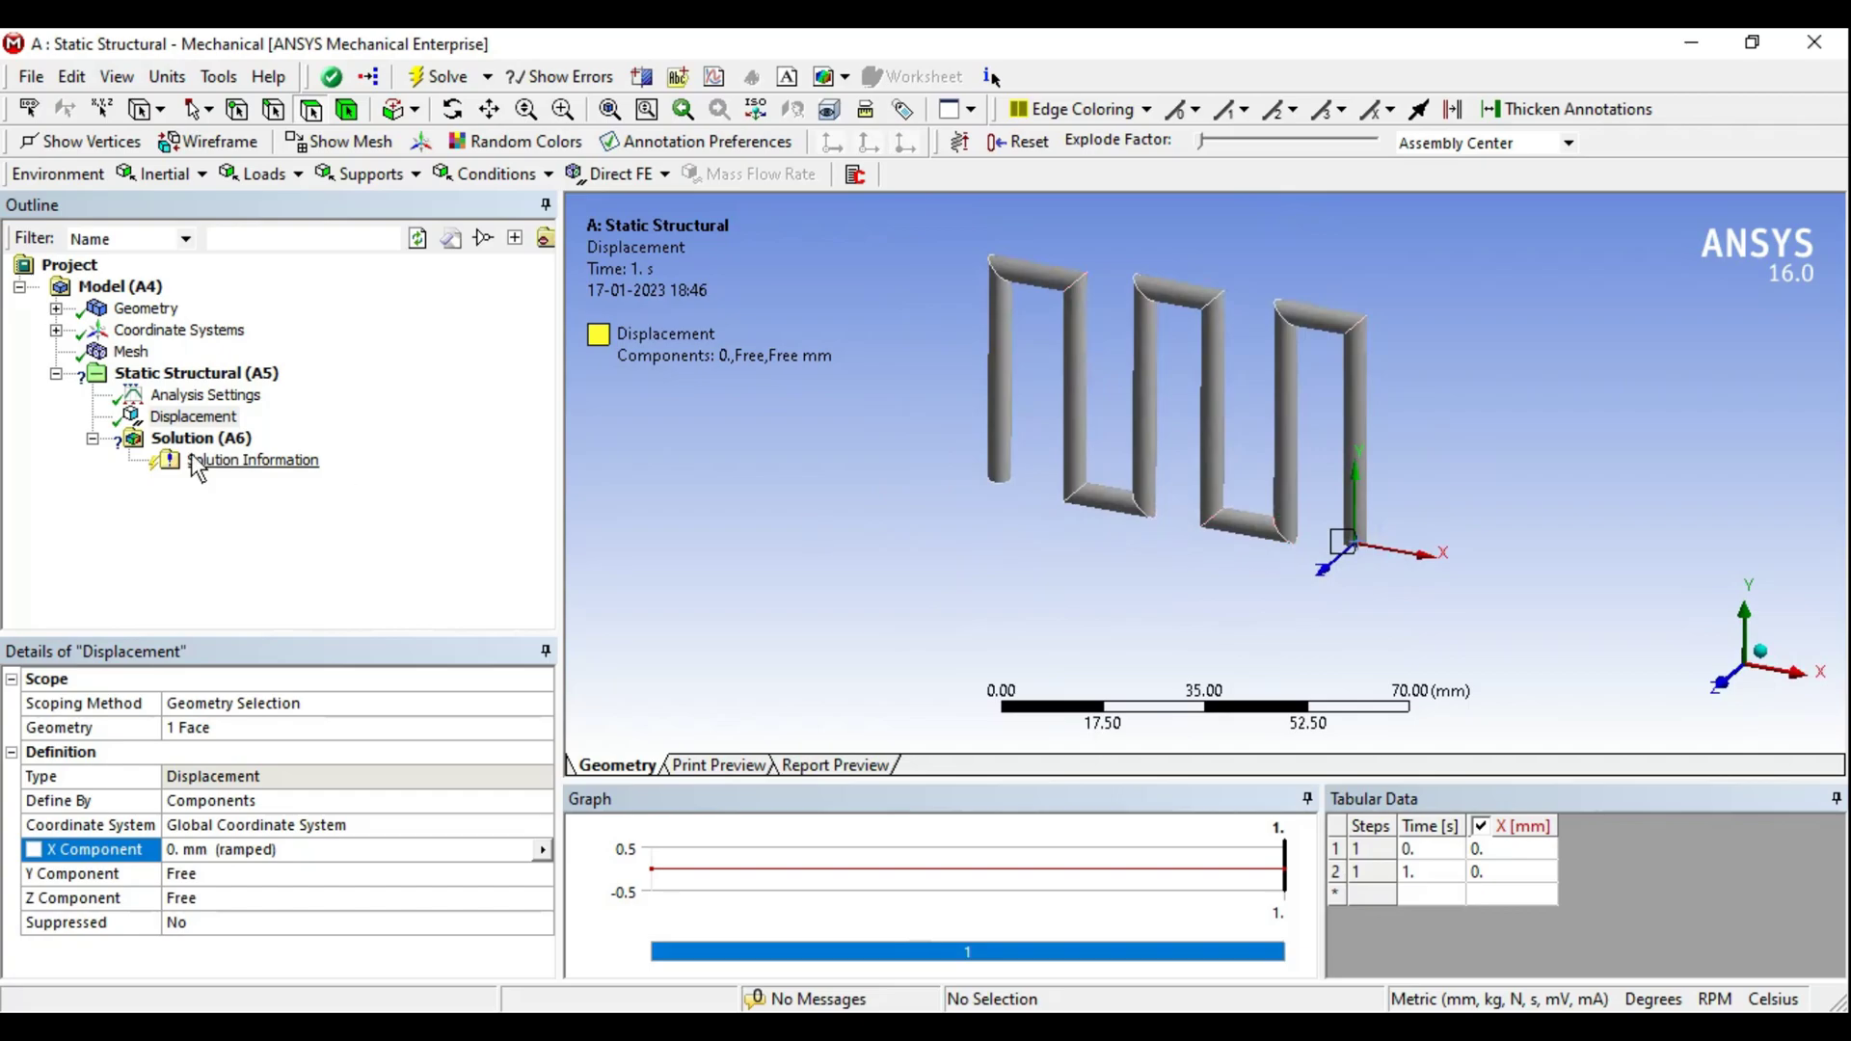
left_click(181, 374)
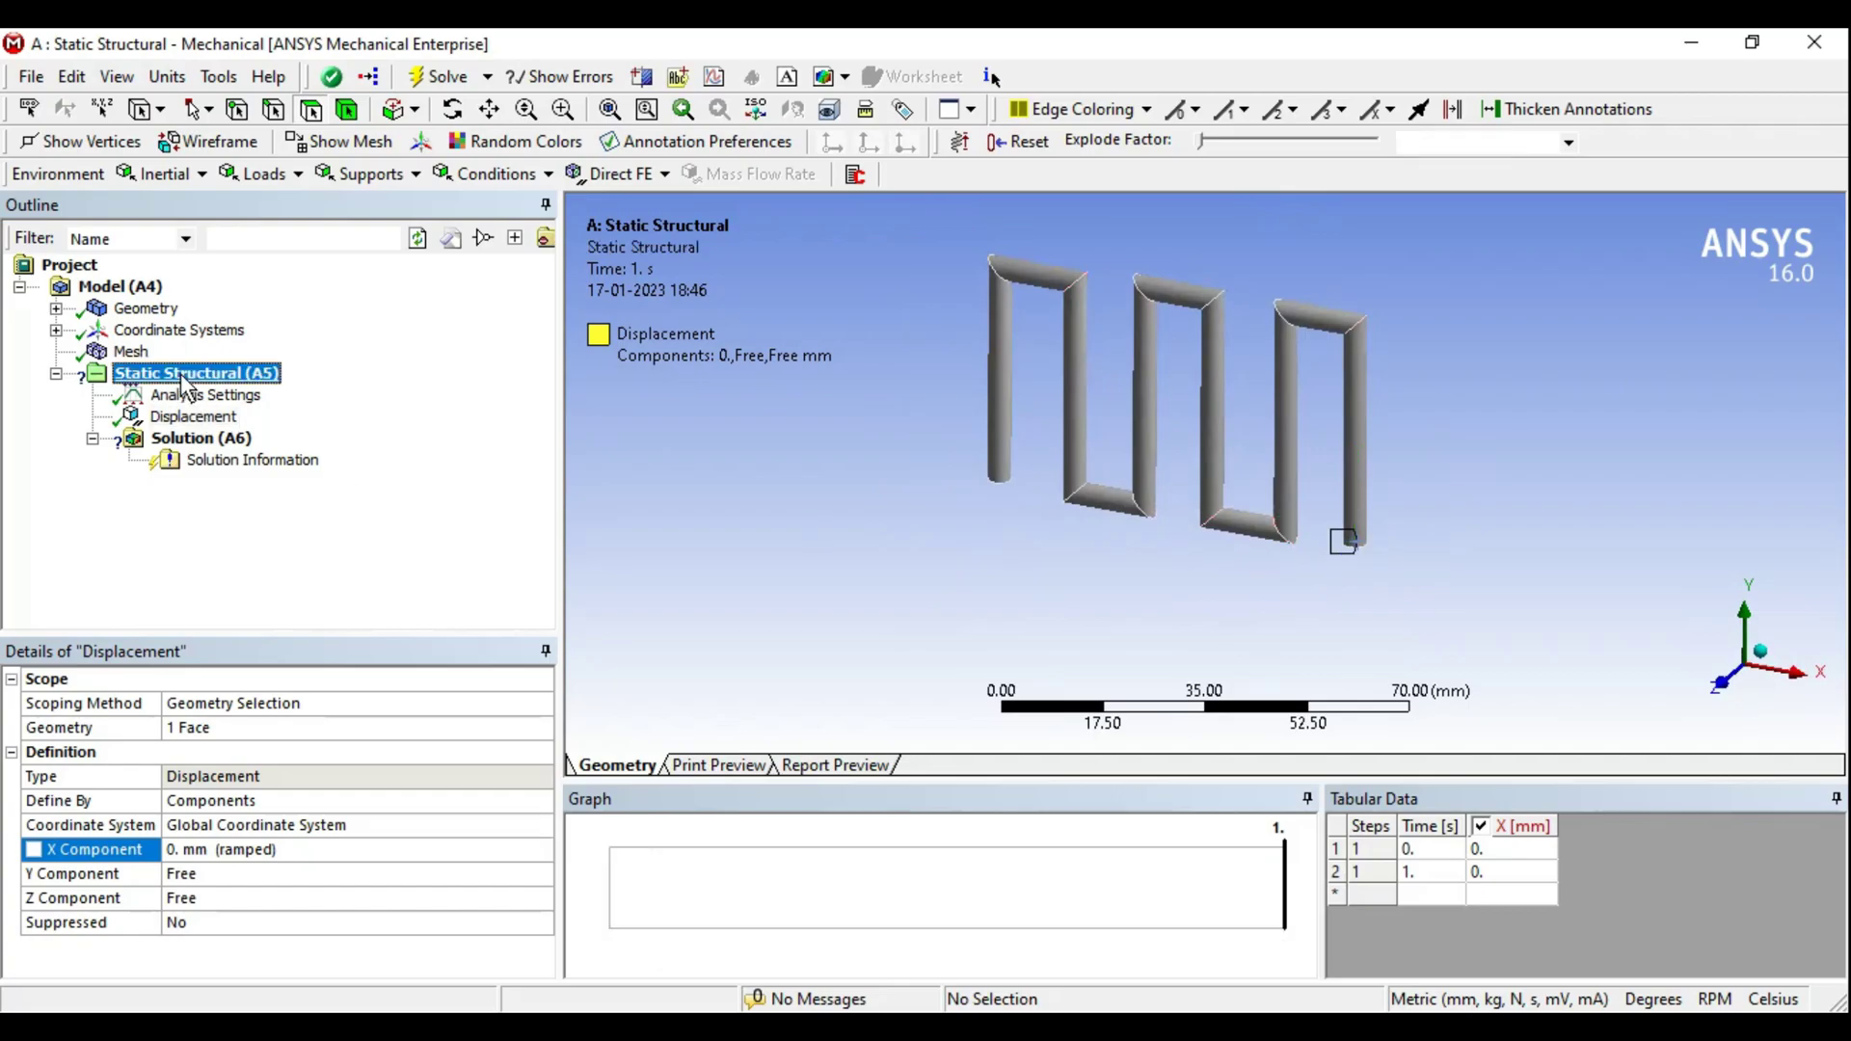
- Open the Loads list, close it unused, and orbit the serpentine model
left_click(295, 181)
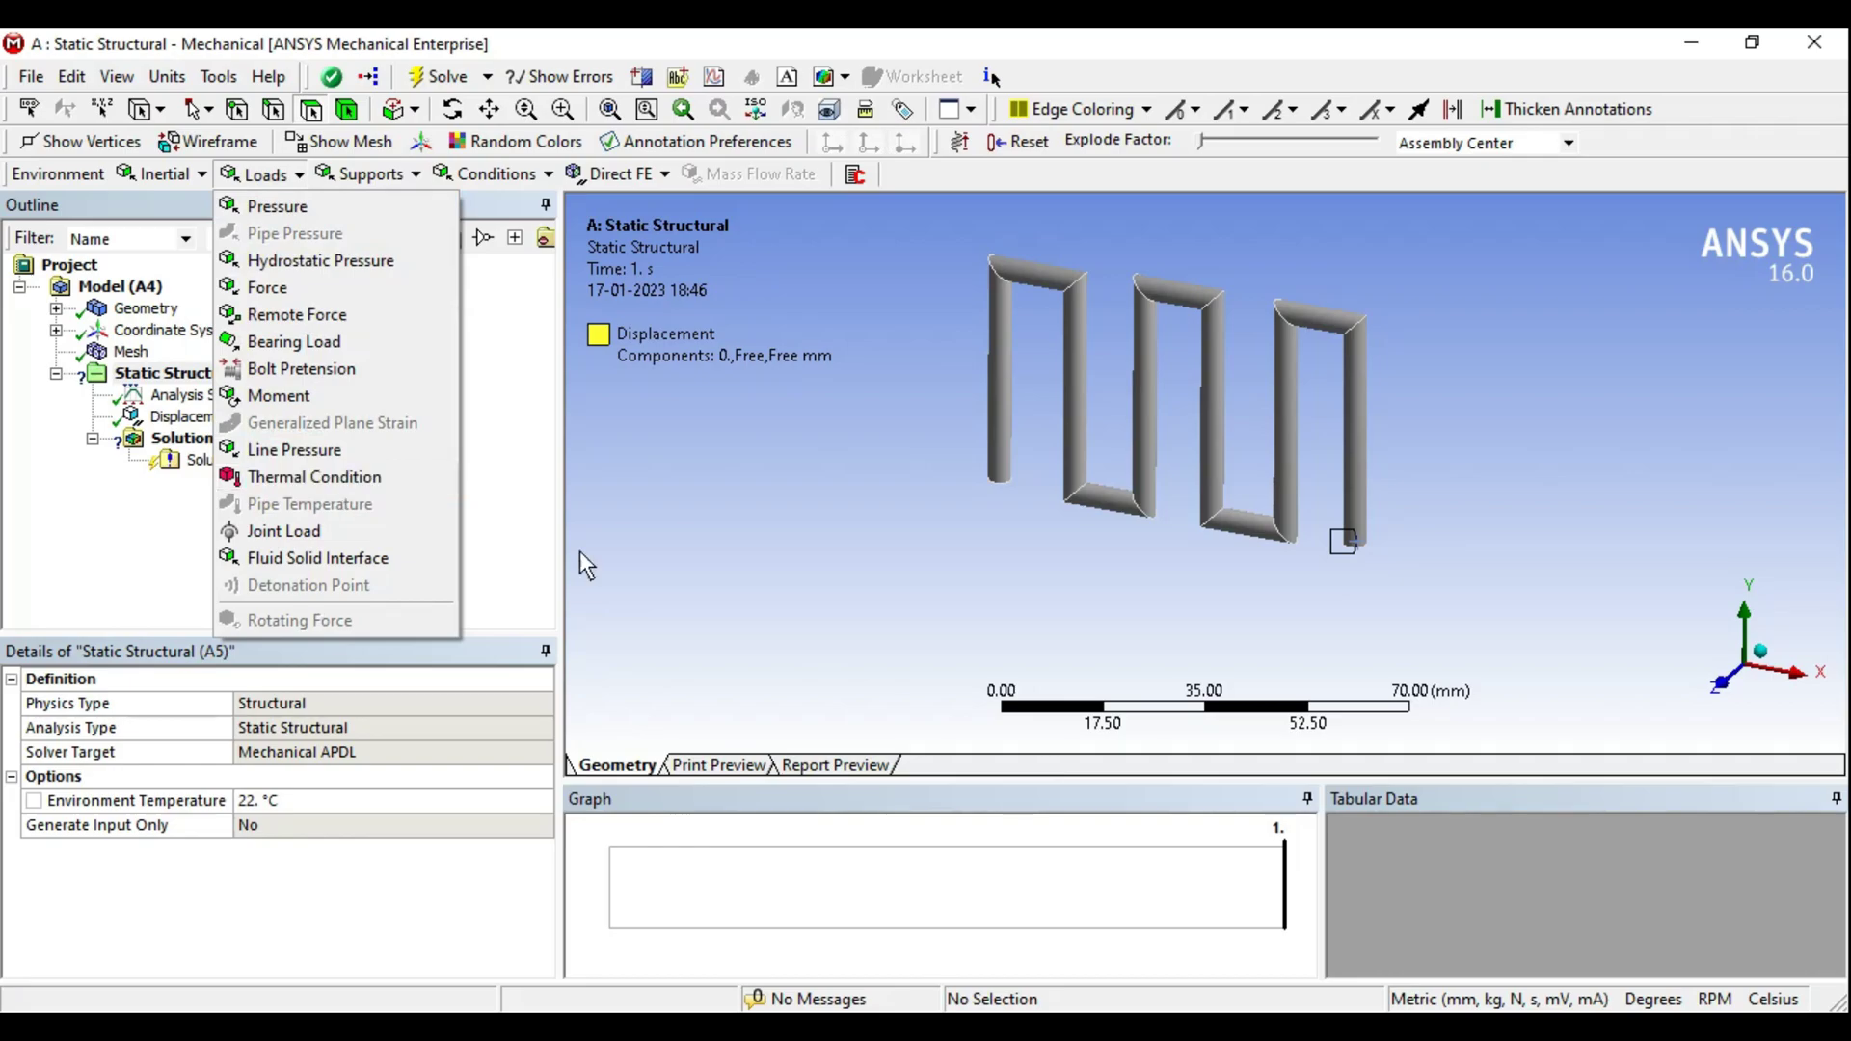
left_click(1070, 488)
middle_click_drag(1147, 498, 1155, 478)
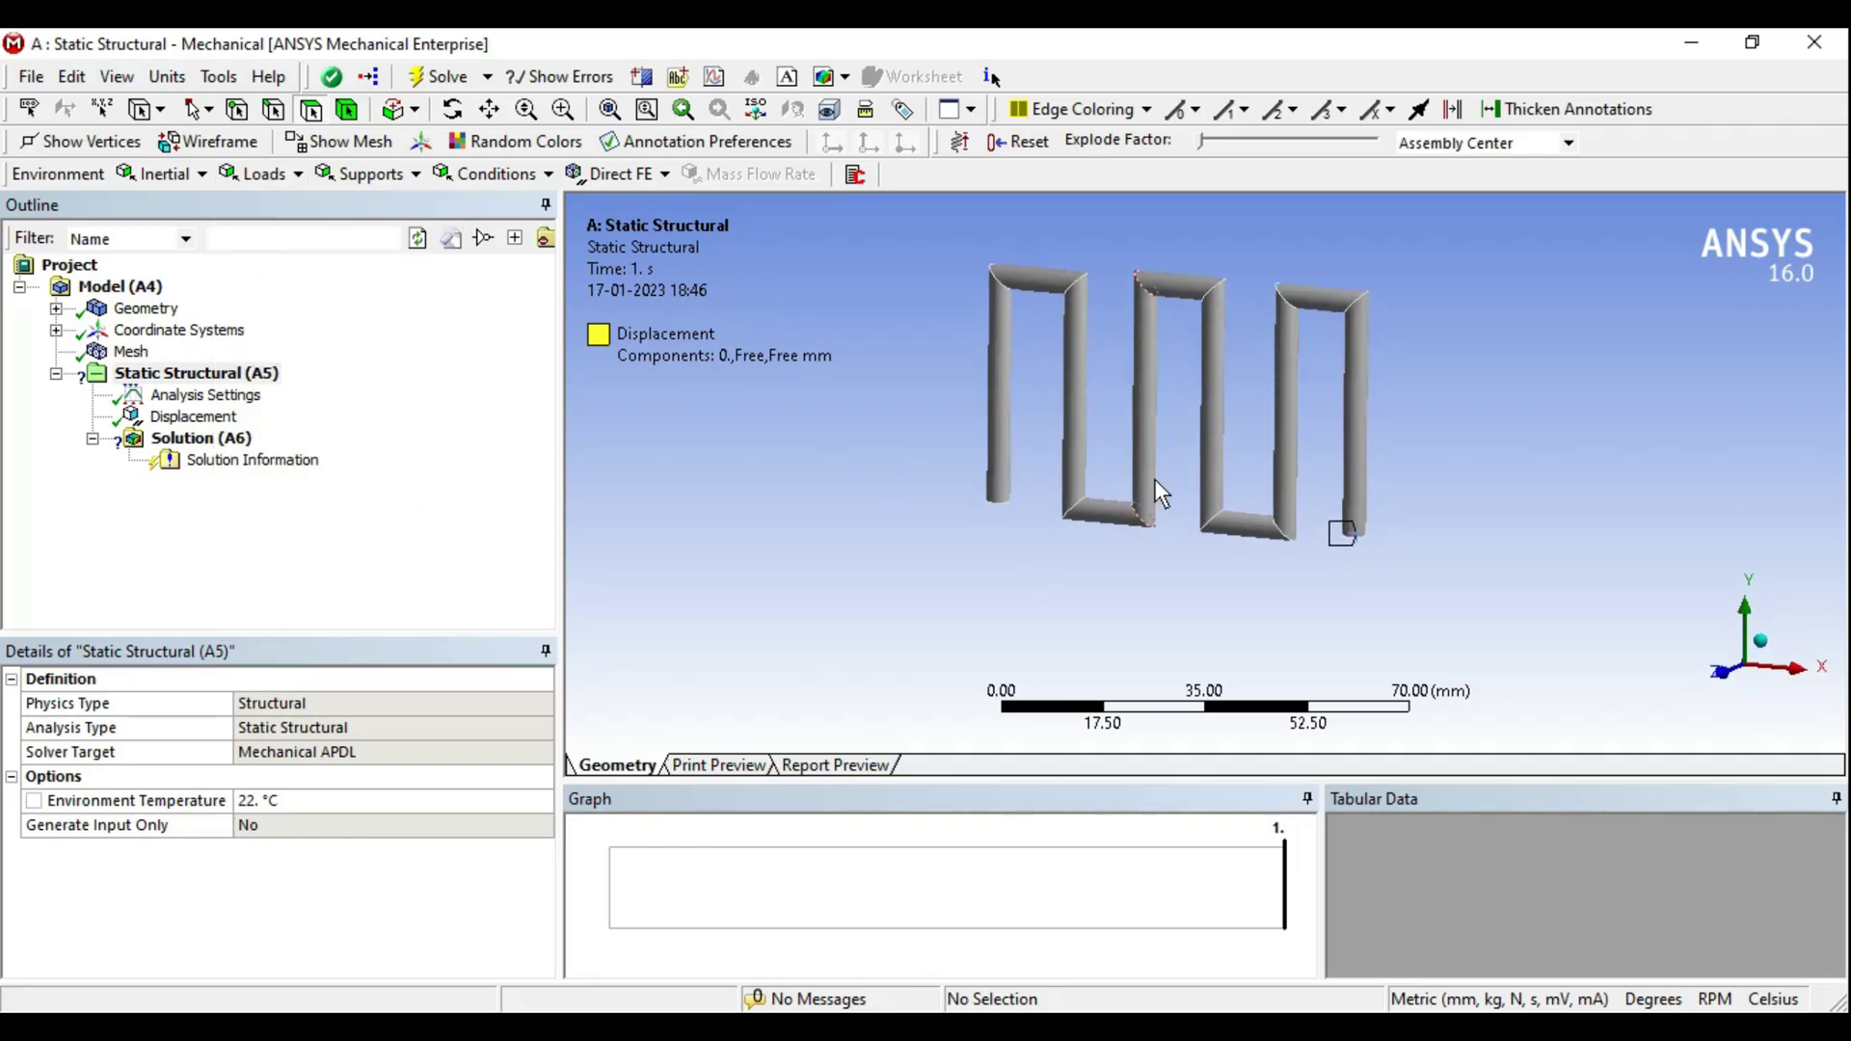
mouse_move(1242, 552)
middle_mouse_down()
mouse_move(1211, 526)
mouse_move(1265, 506)
mouse_move(1238, 471)
middle_mouse_up()
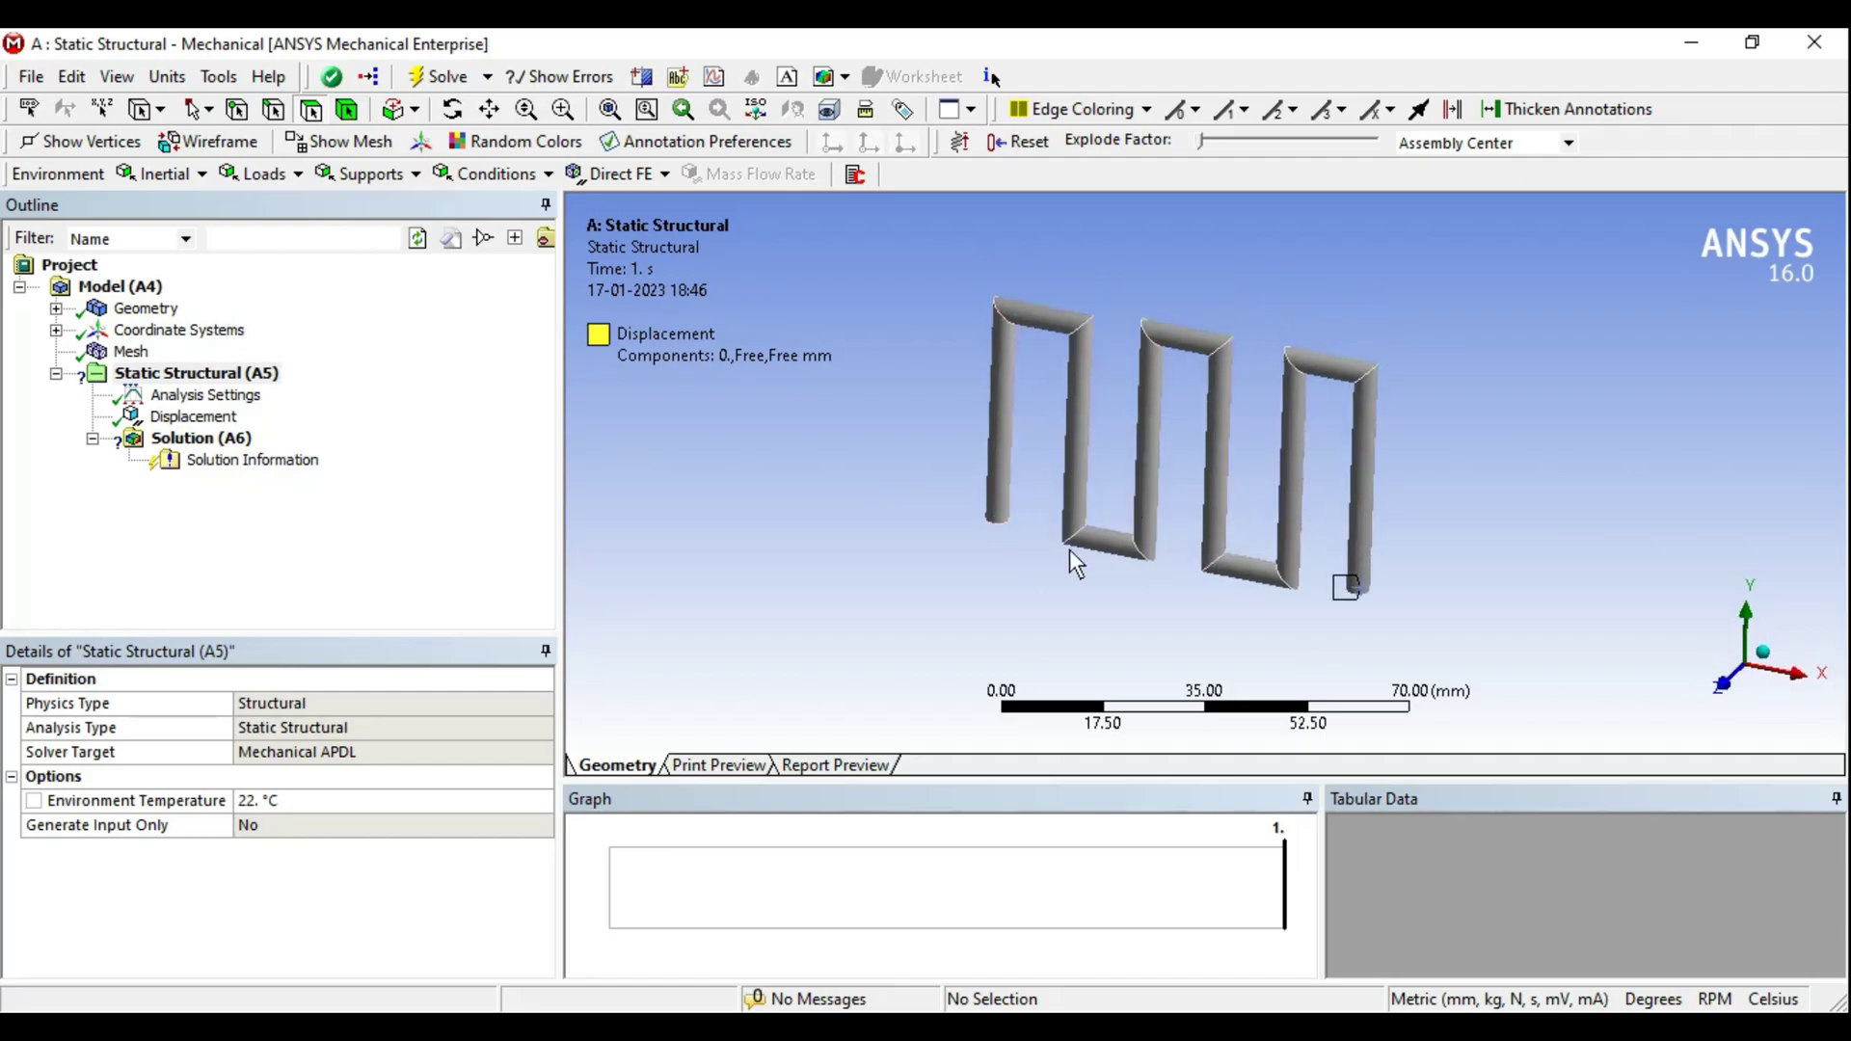
middle_click_drag(1114, 471, 1003, 282)
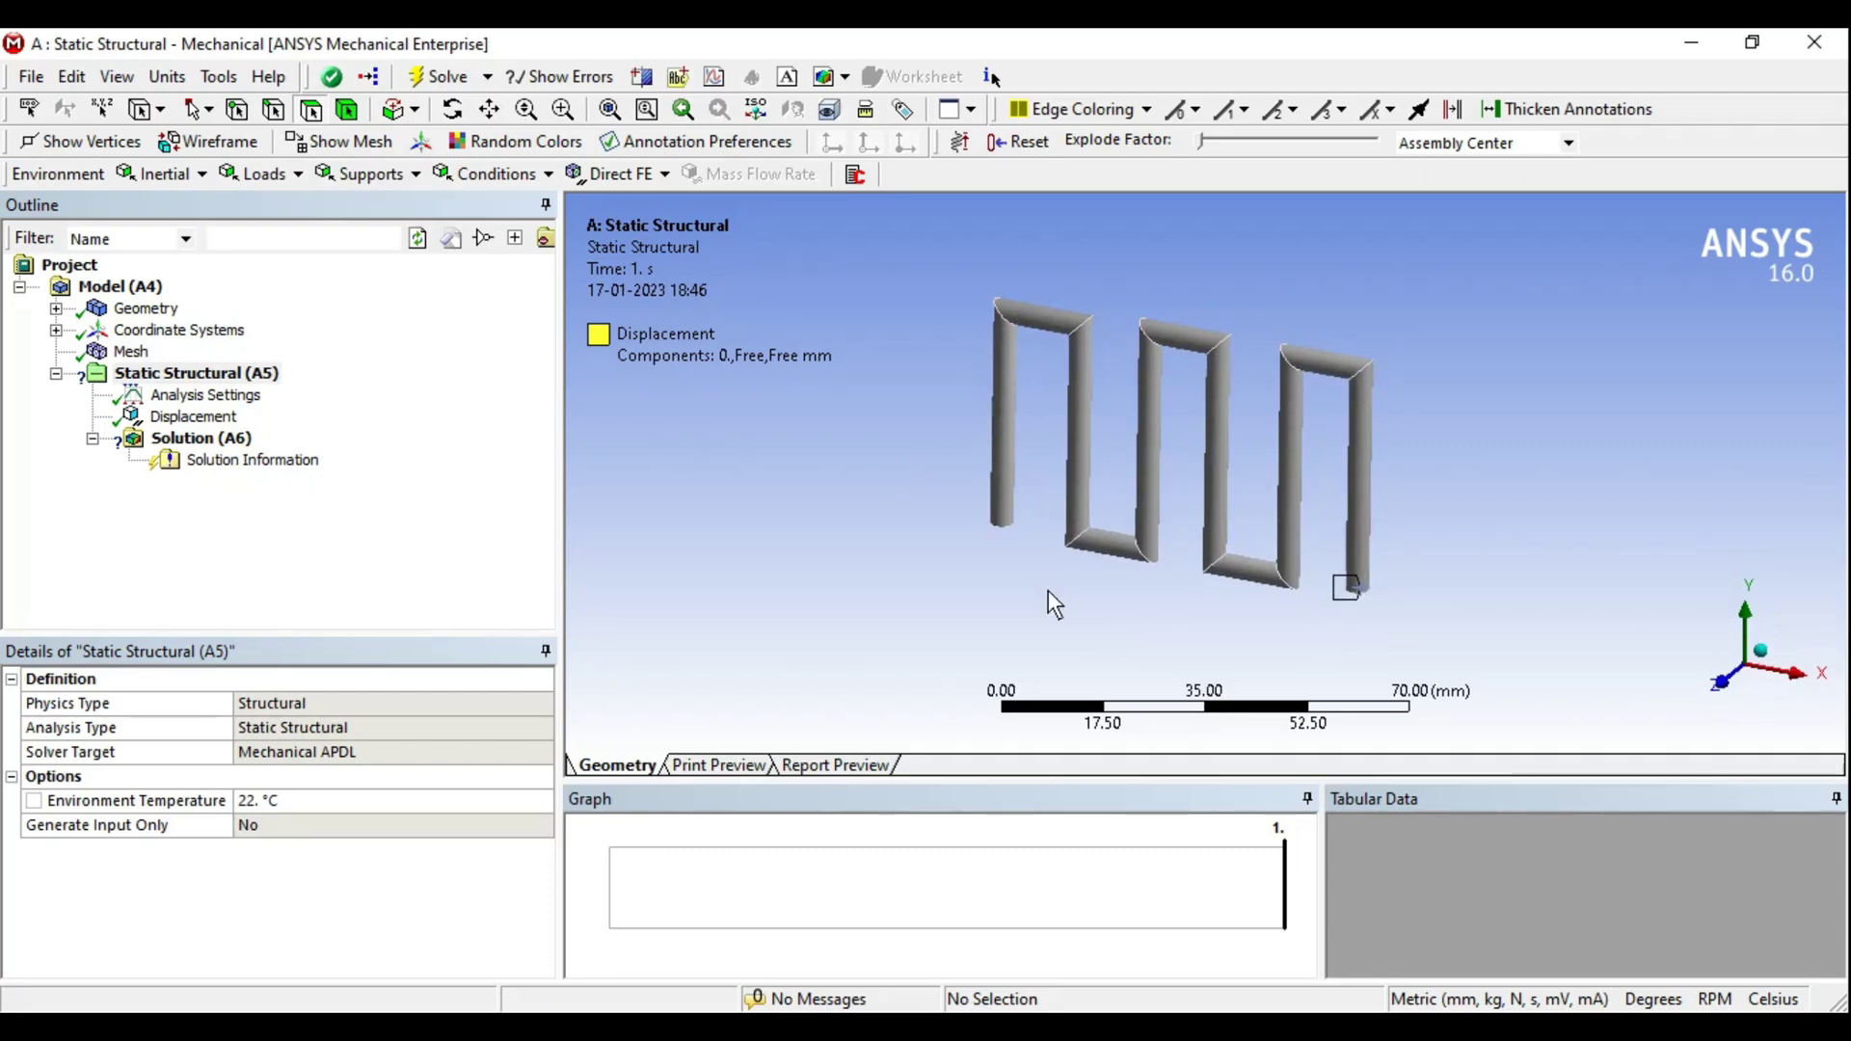
mouse_move(1124, 480)
middle_mouse_down()
mouse_move(1177, 448)
mouse_move(1236, 461)
mouse_move(1077, 477)
mouse_move(1082, 427)
mouse_move(1137, 466)
mouse_move(1098, 463)
middle_mouse_up()
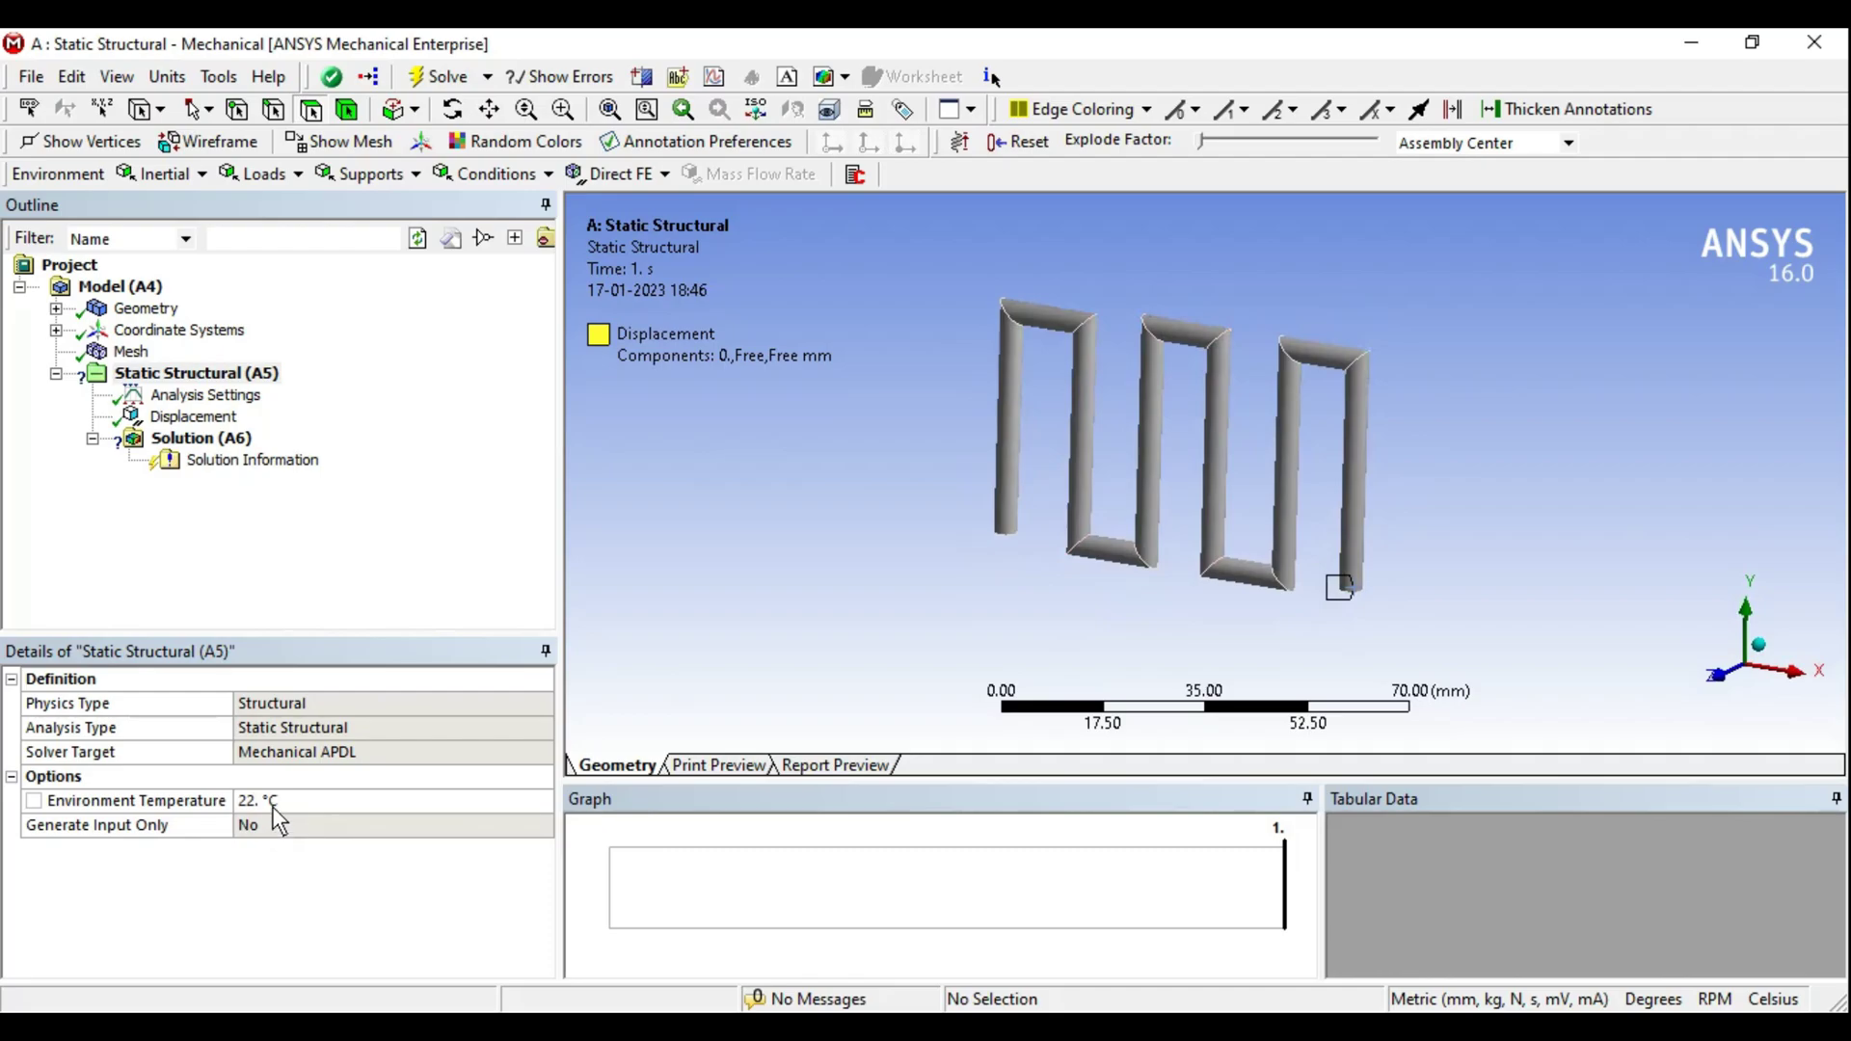
- Add a Thermal Condition of 200 °C scoped to the whole rod body
left_click(212, 373)
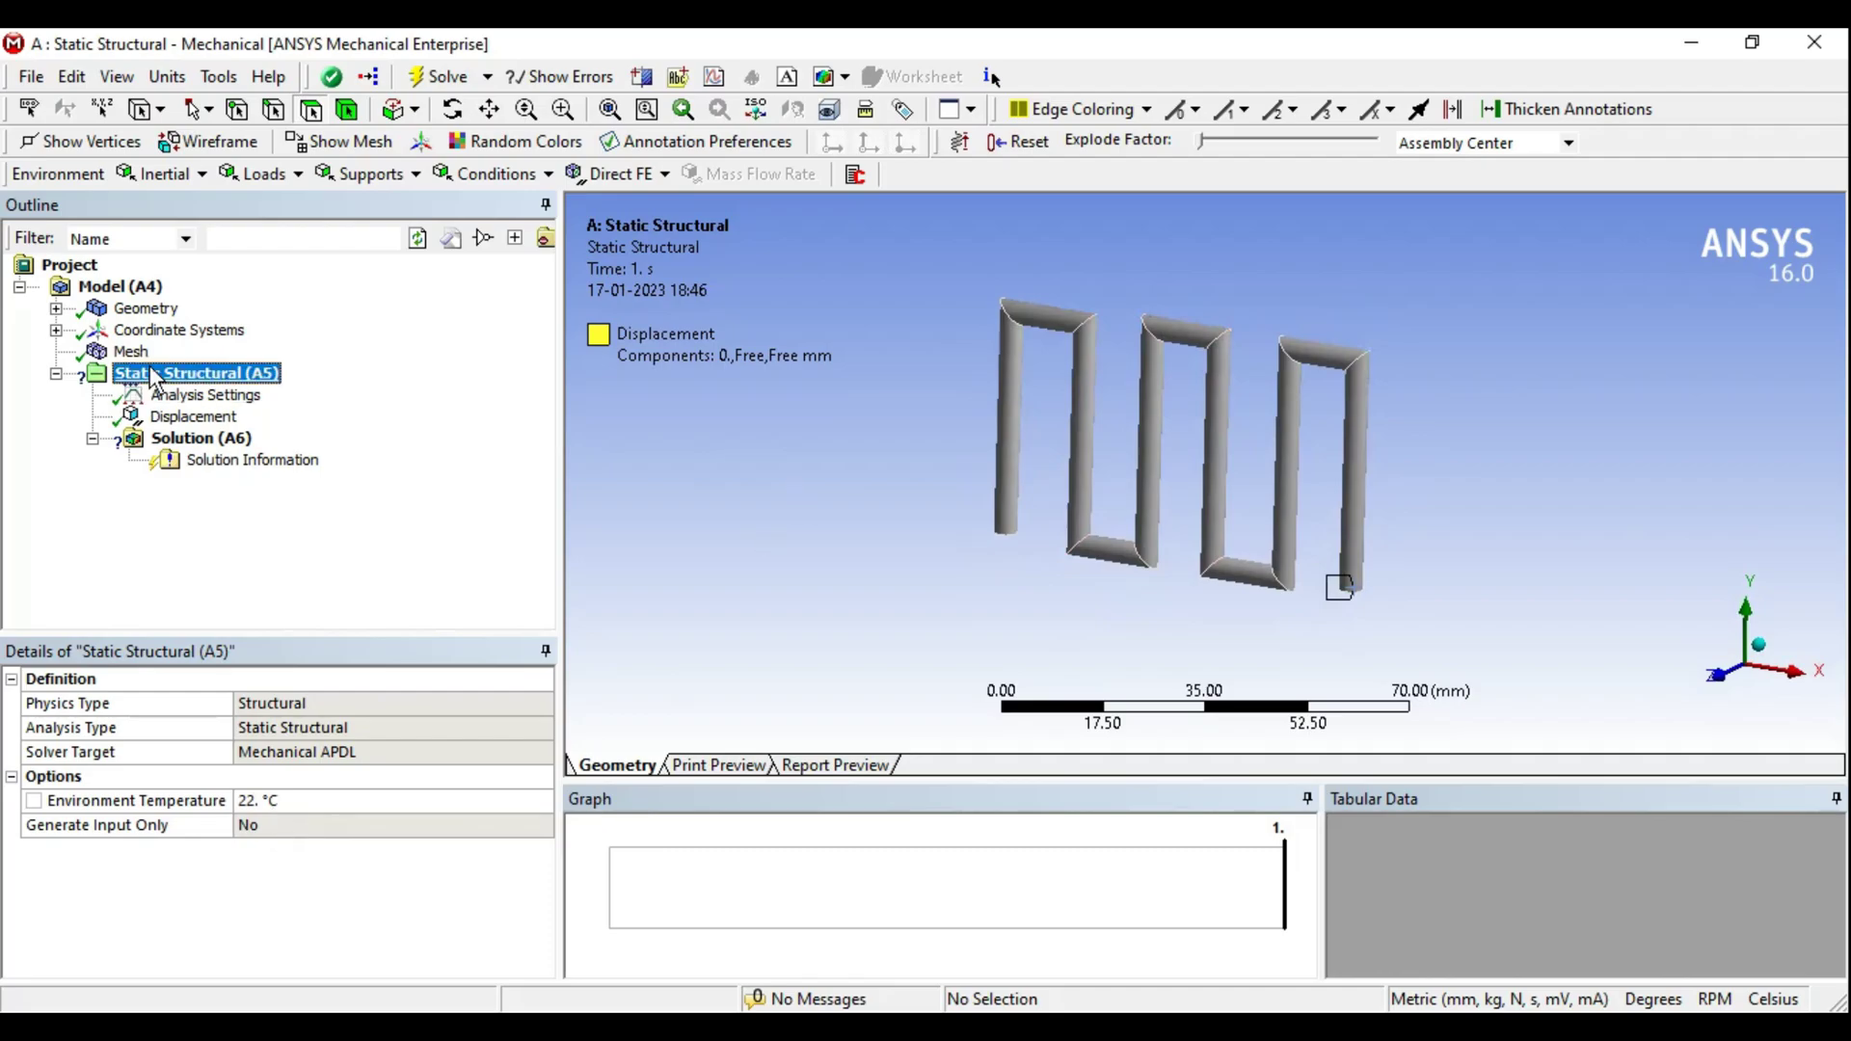
left_click(270, 175)
left_click(311, 477)
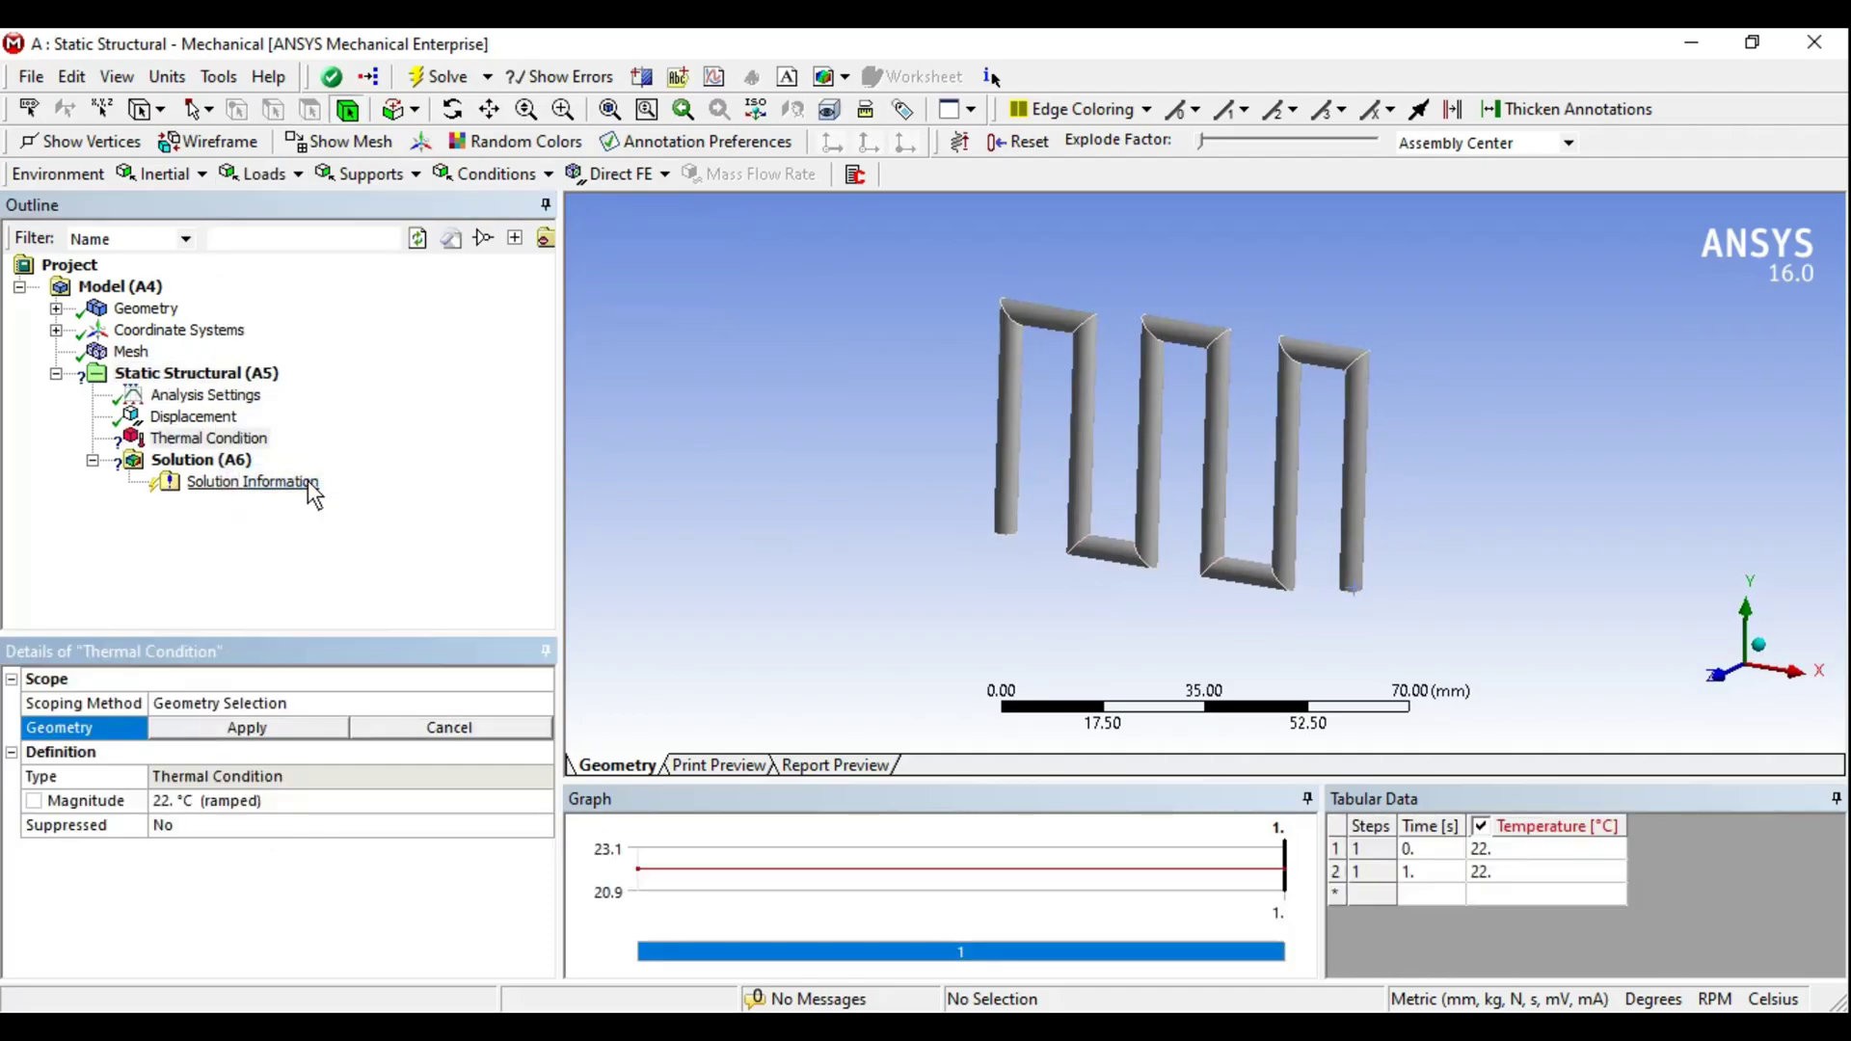
left_click(1157, 460)
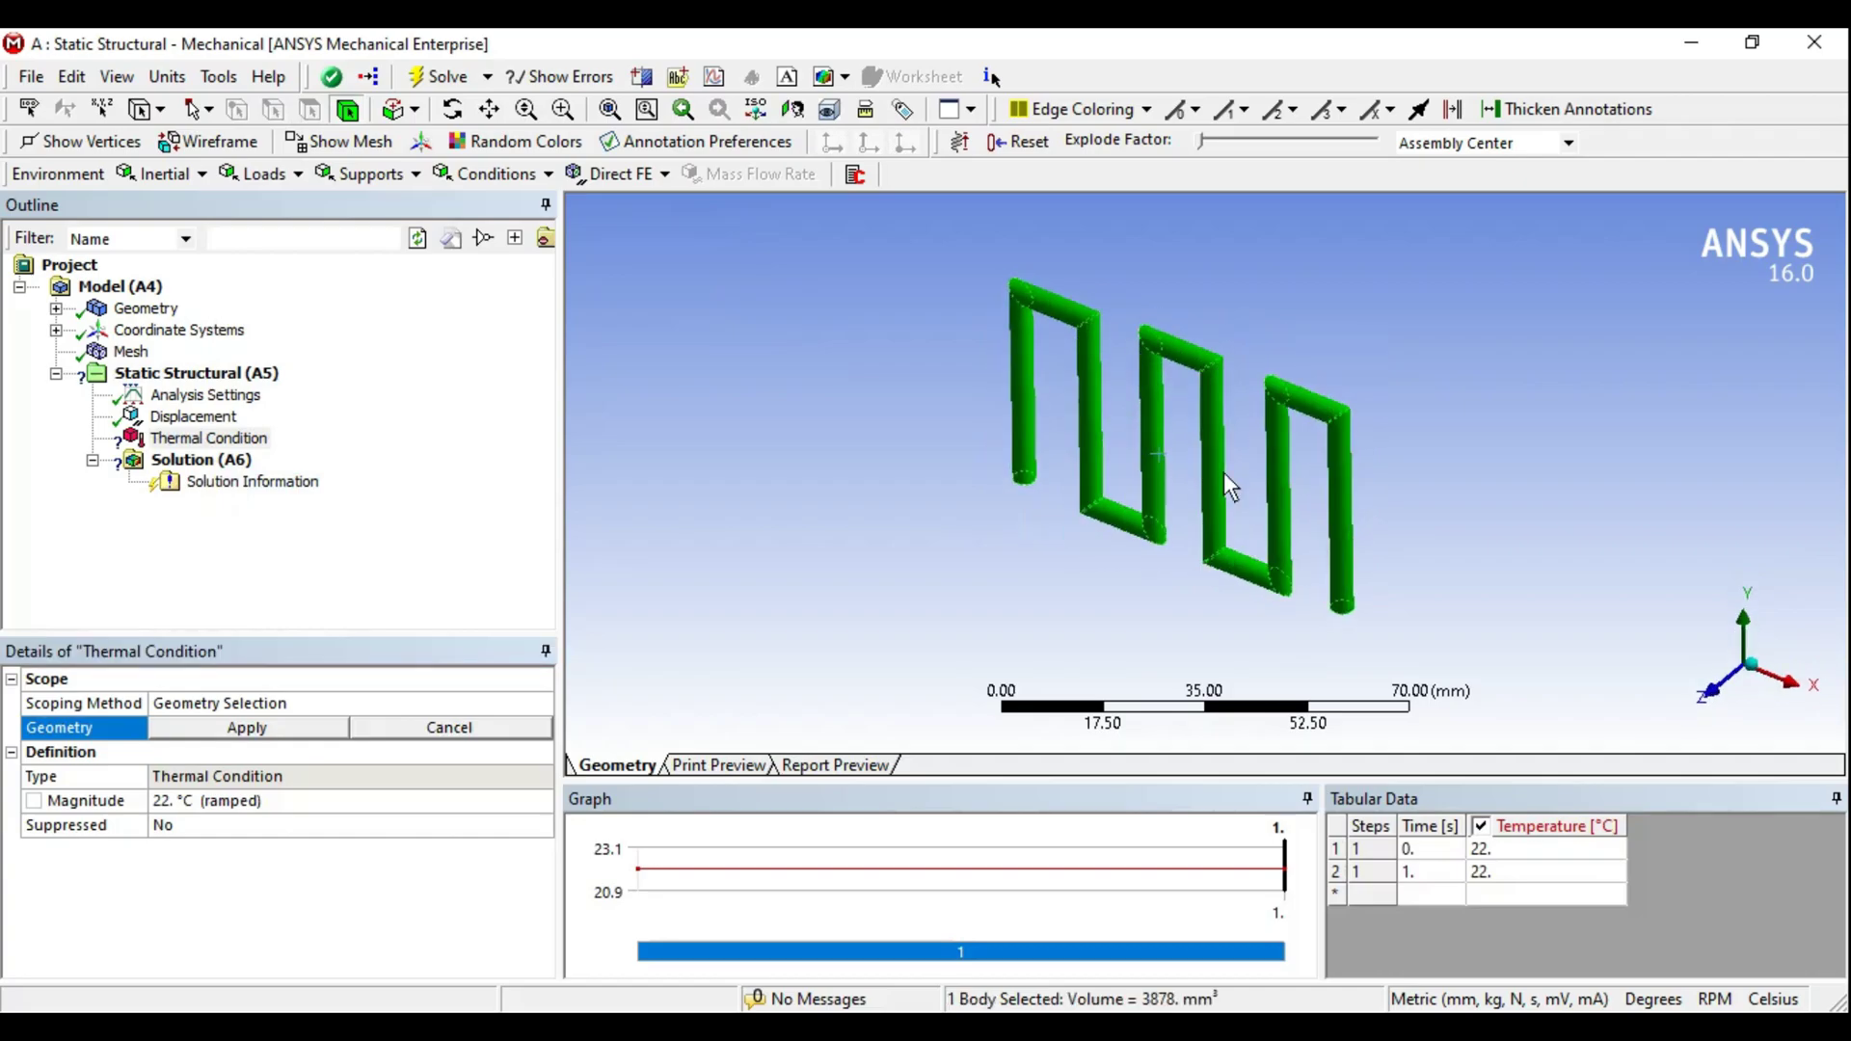
left_click(189, 728)
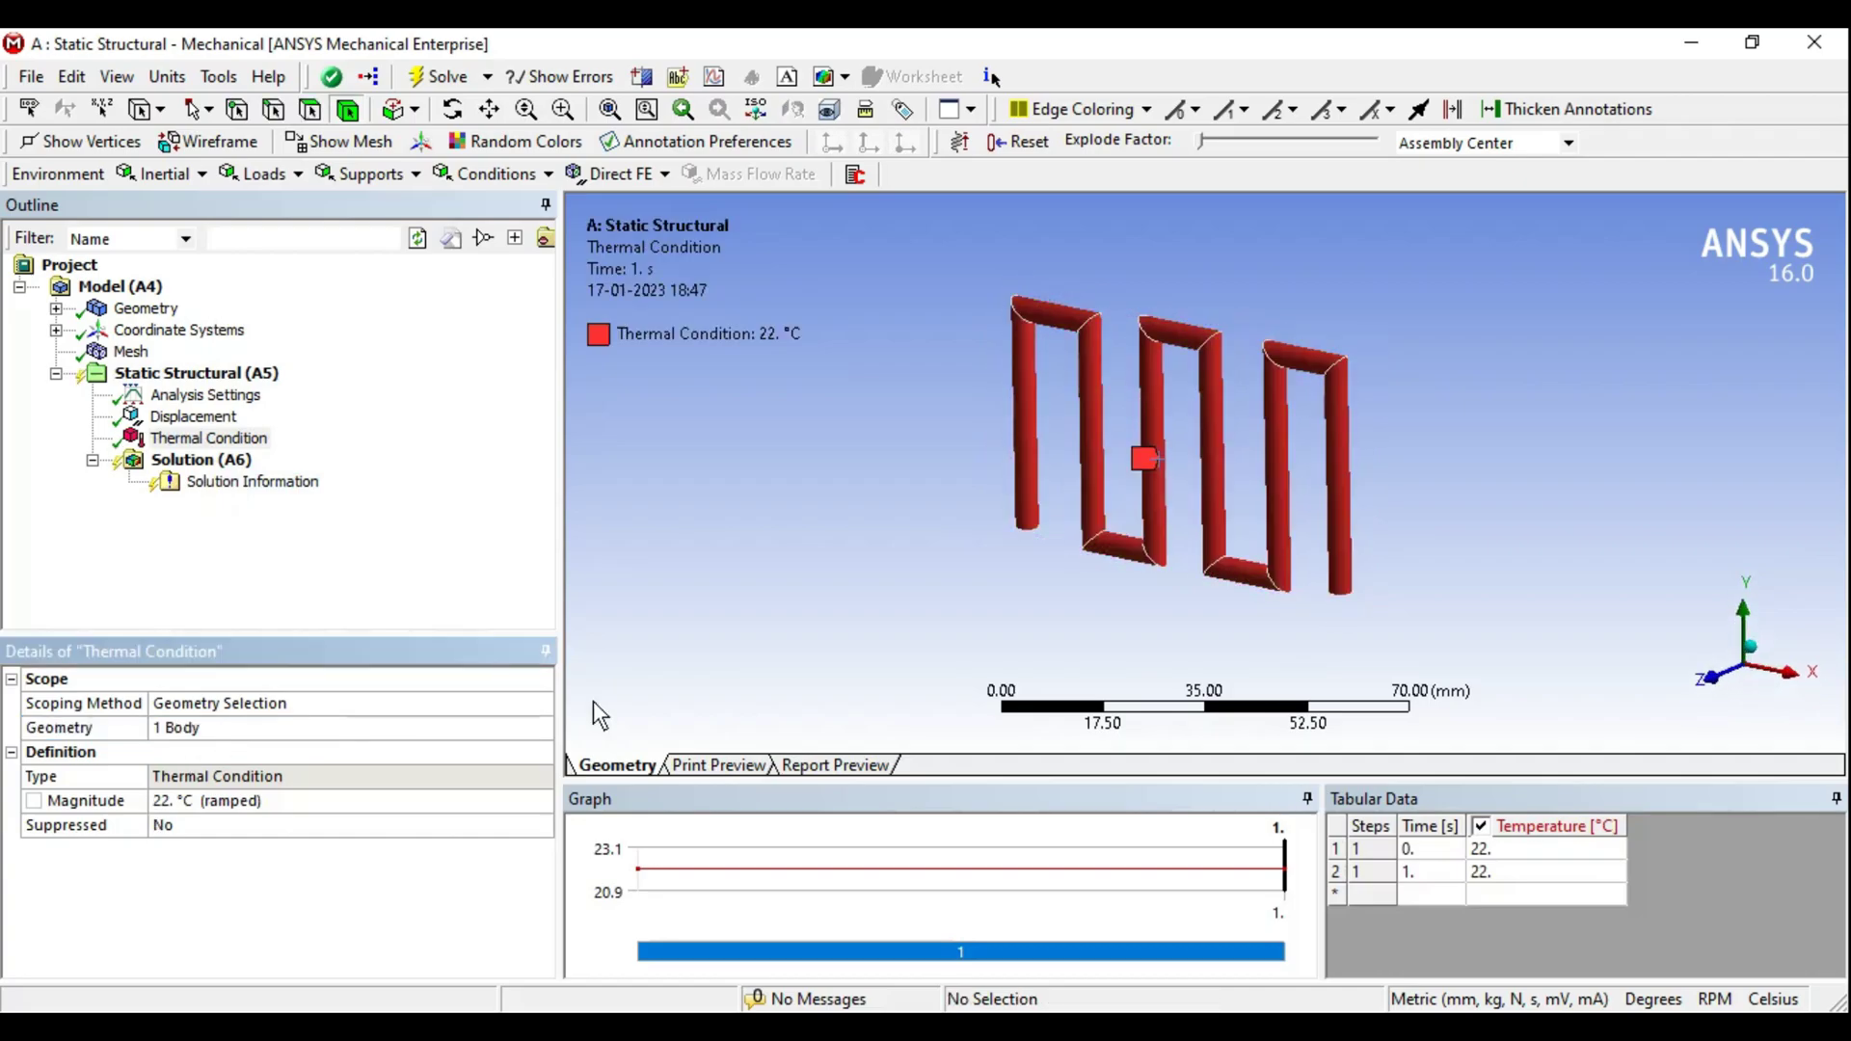
left_click(181, 803)
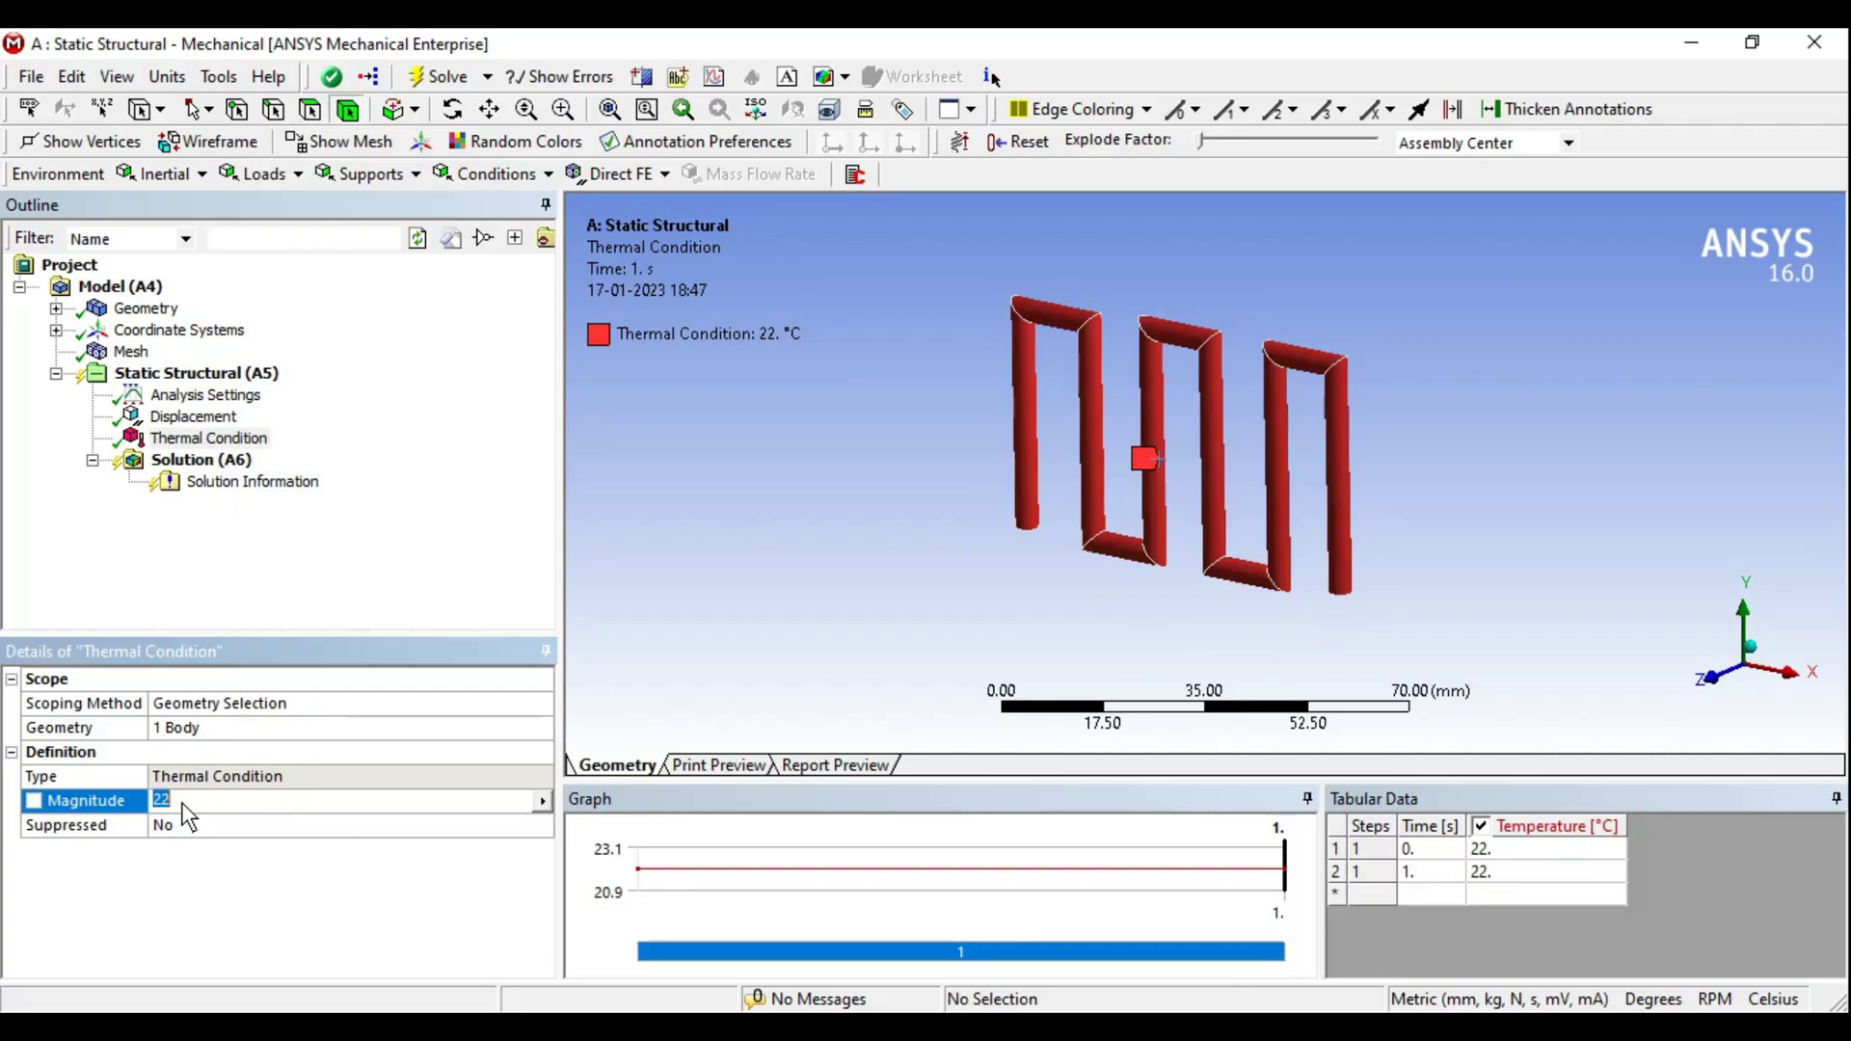
type("200")
key("Return")
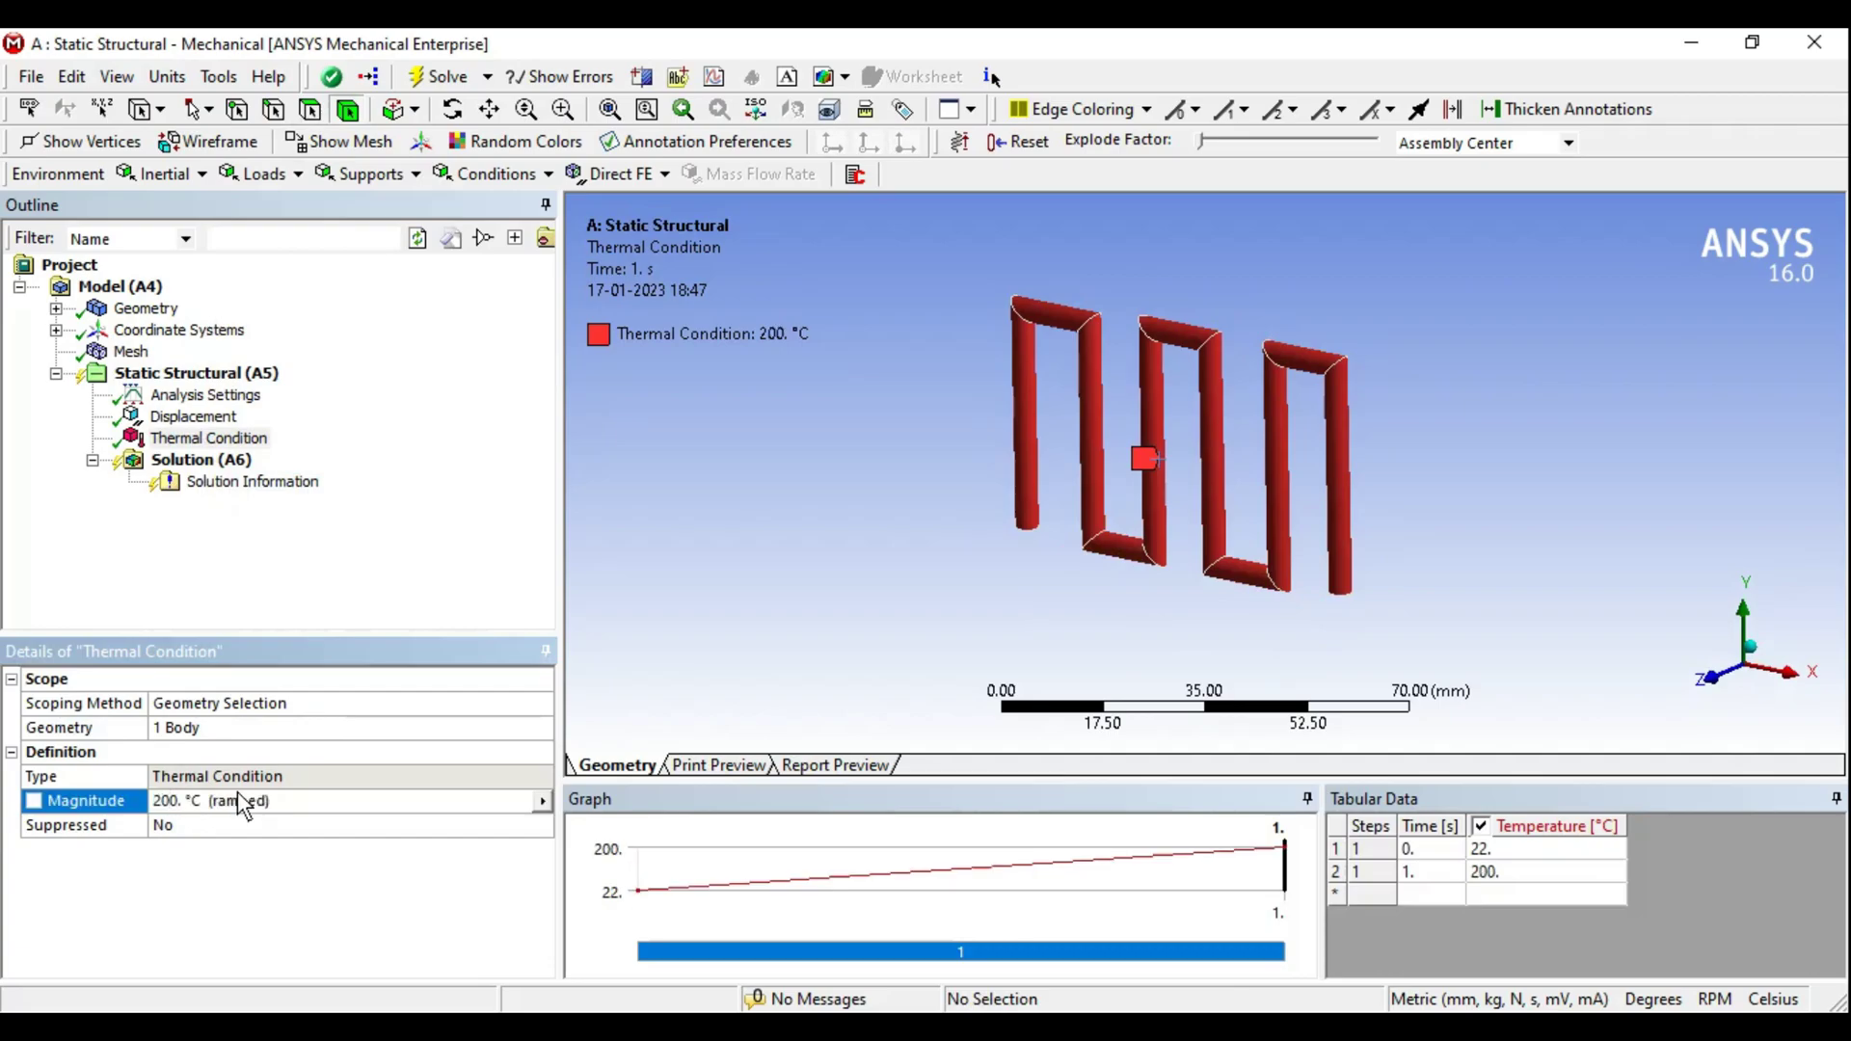
mouse_move(867, 425)
middle_mouse_down()
mouse_move(992, 488)
mouse_move(1094, 455)
mouse_move(1426, 496)
mouse_move(1298, 358)
mouse_move(1266, 377)
mouse_move(1138, 331)
mouse_move(1170, 355)
middle_mouse_up()
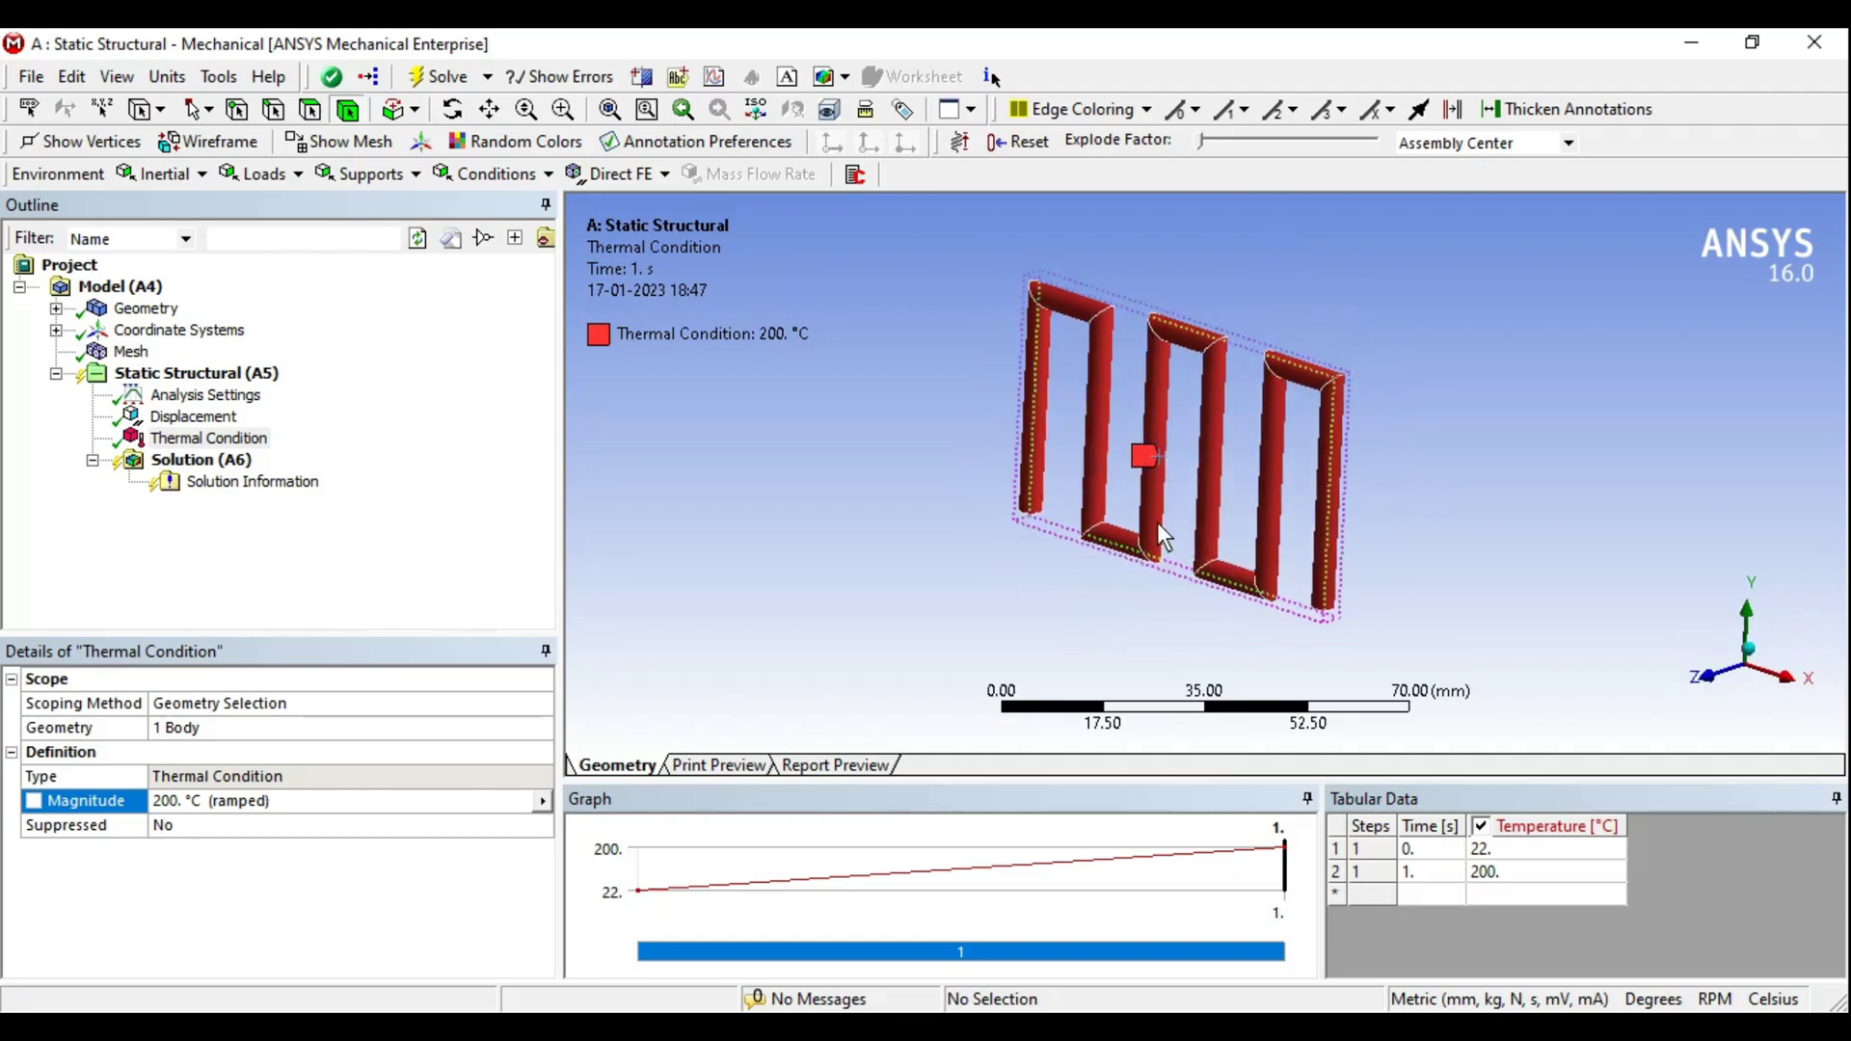
- Solve the model and dismiss the solver warning messages
left_click(209, 463)
right_click(212, 465)
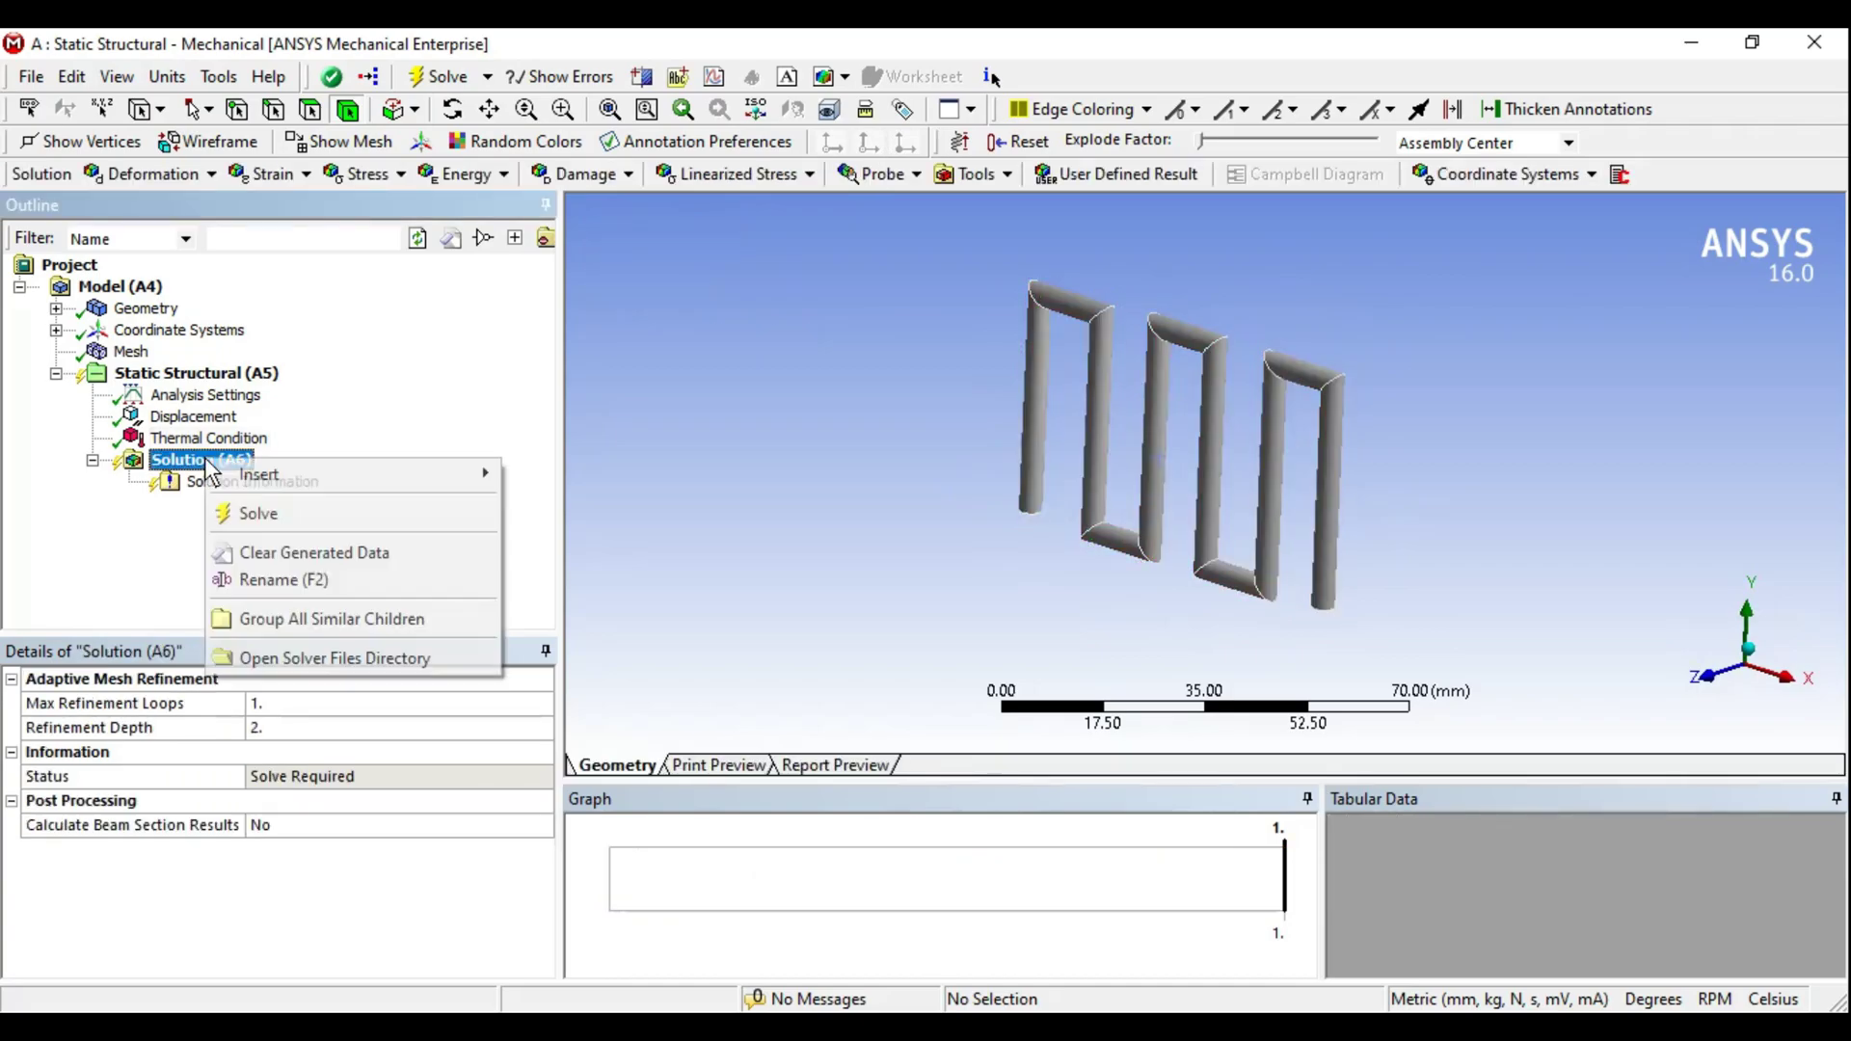
left_click(271, 515)
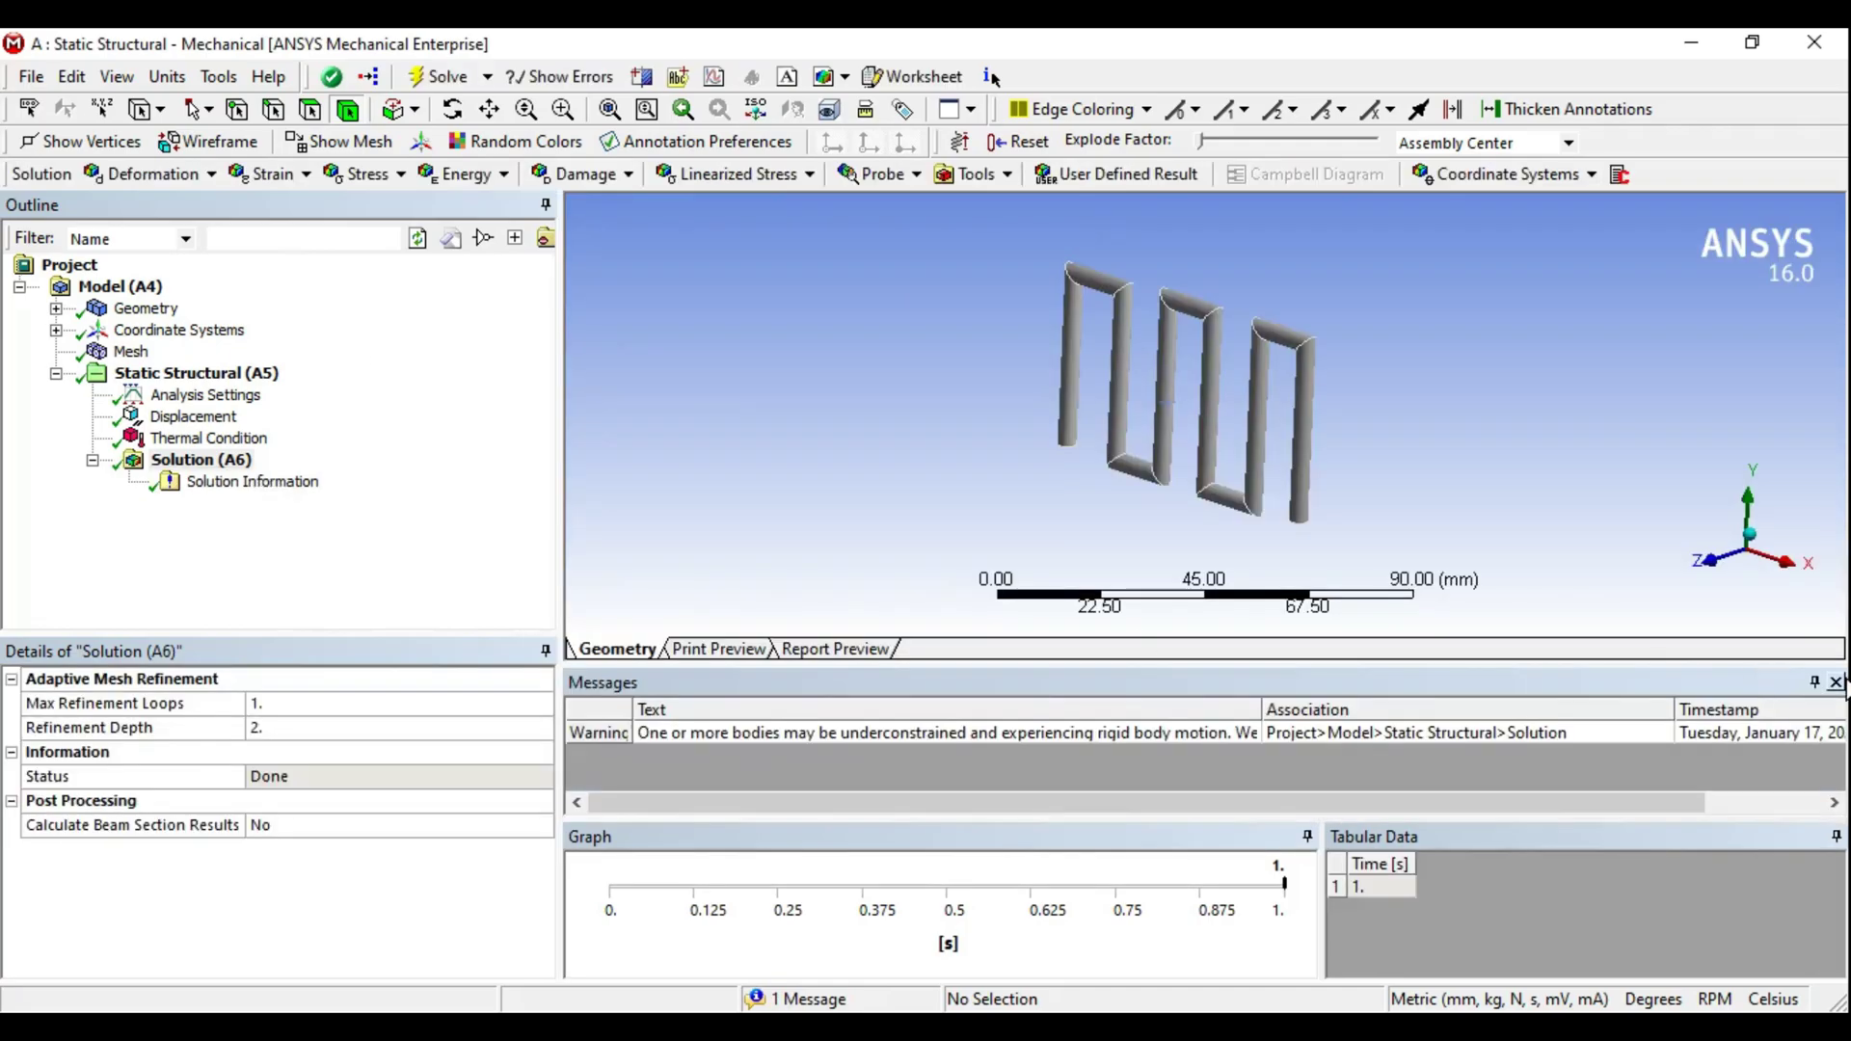
left_click(1836, 683)
- Insert Total Deformation and Equivalent Stress results under Solution
right_click(219, 457)
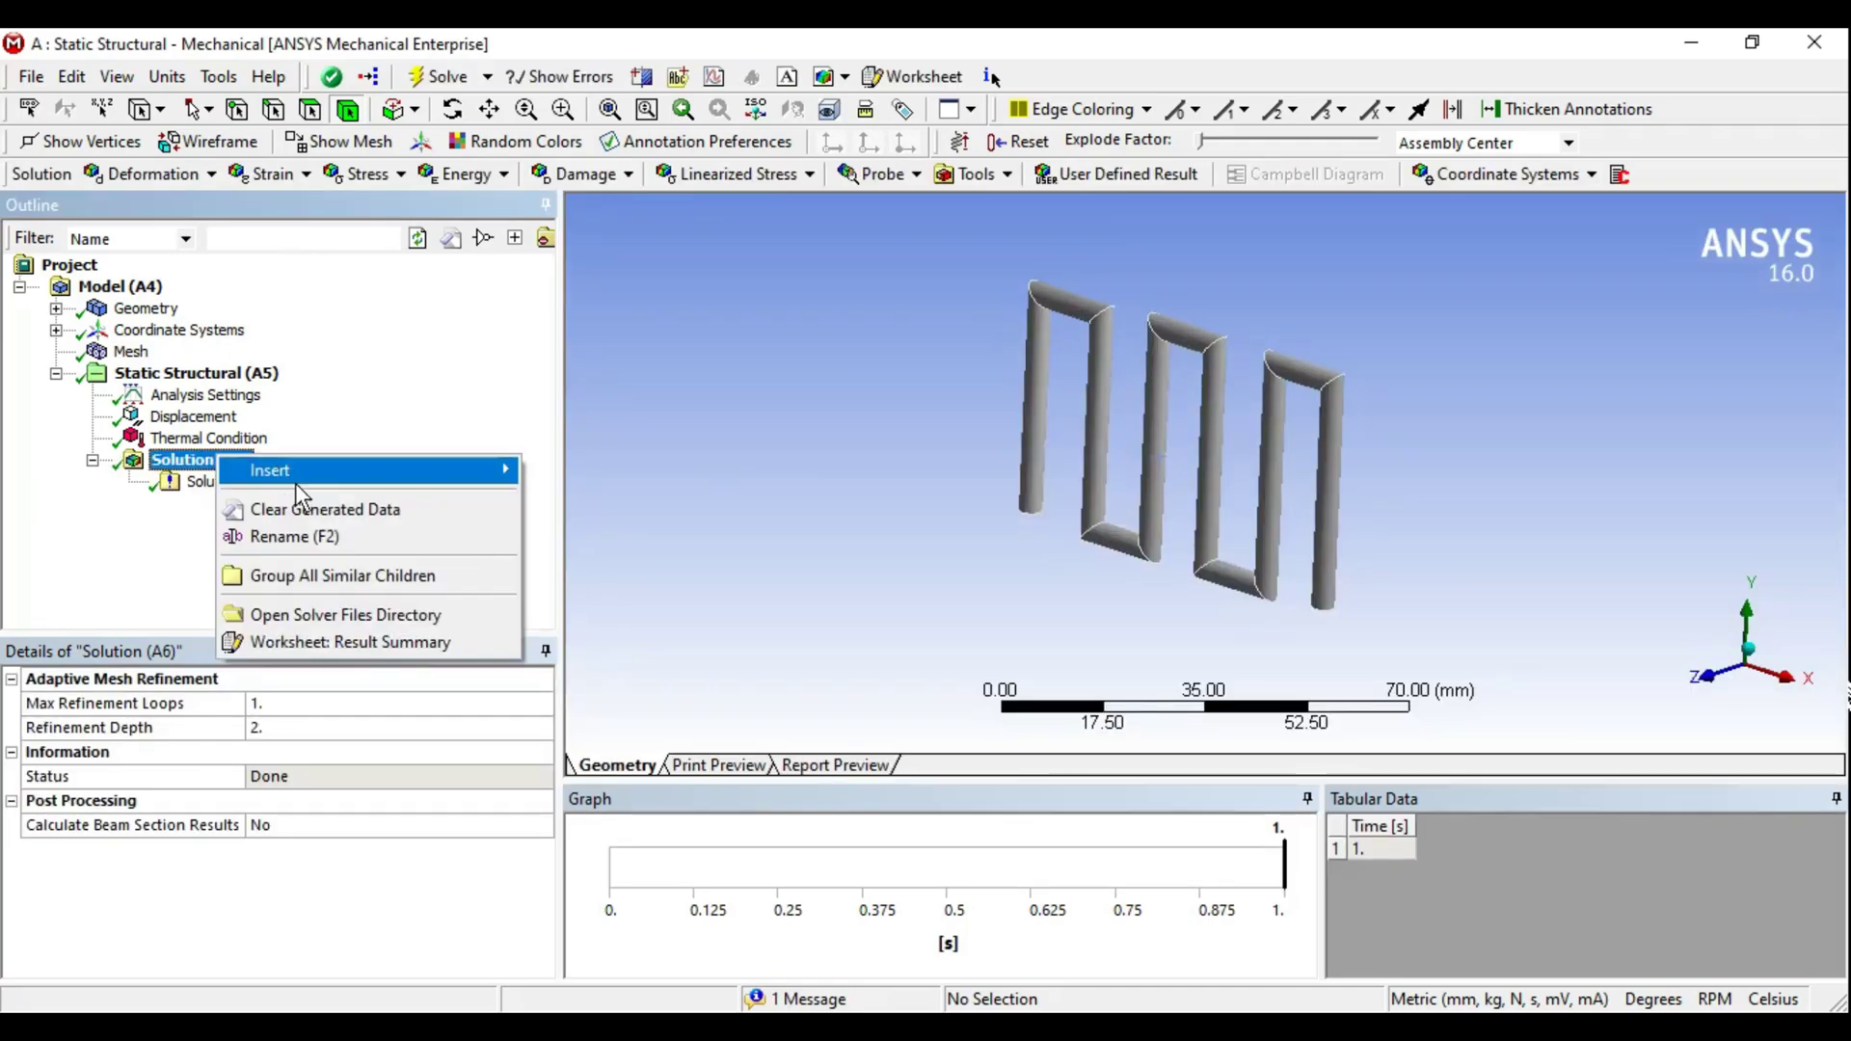
left_click(171, 176)
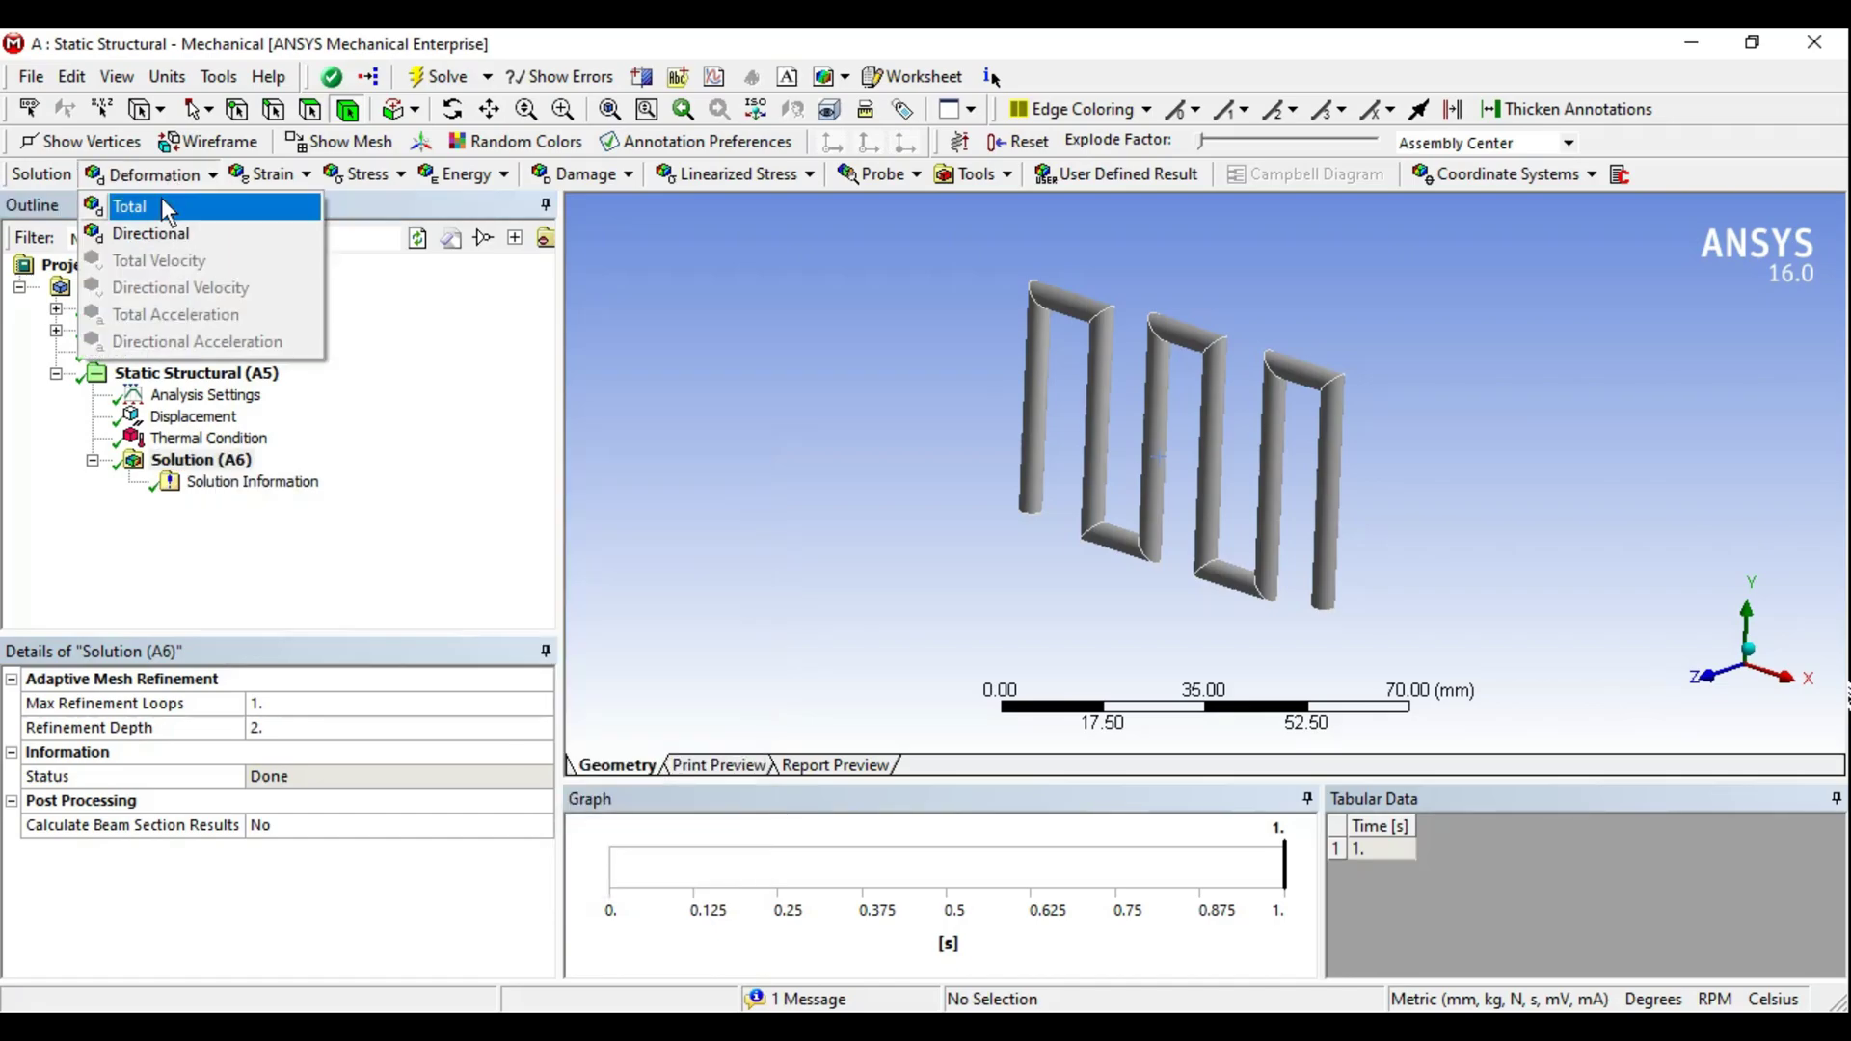
left_click(350, 177)
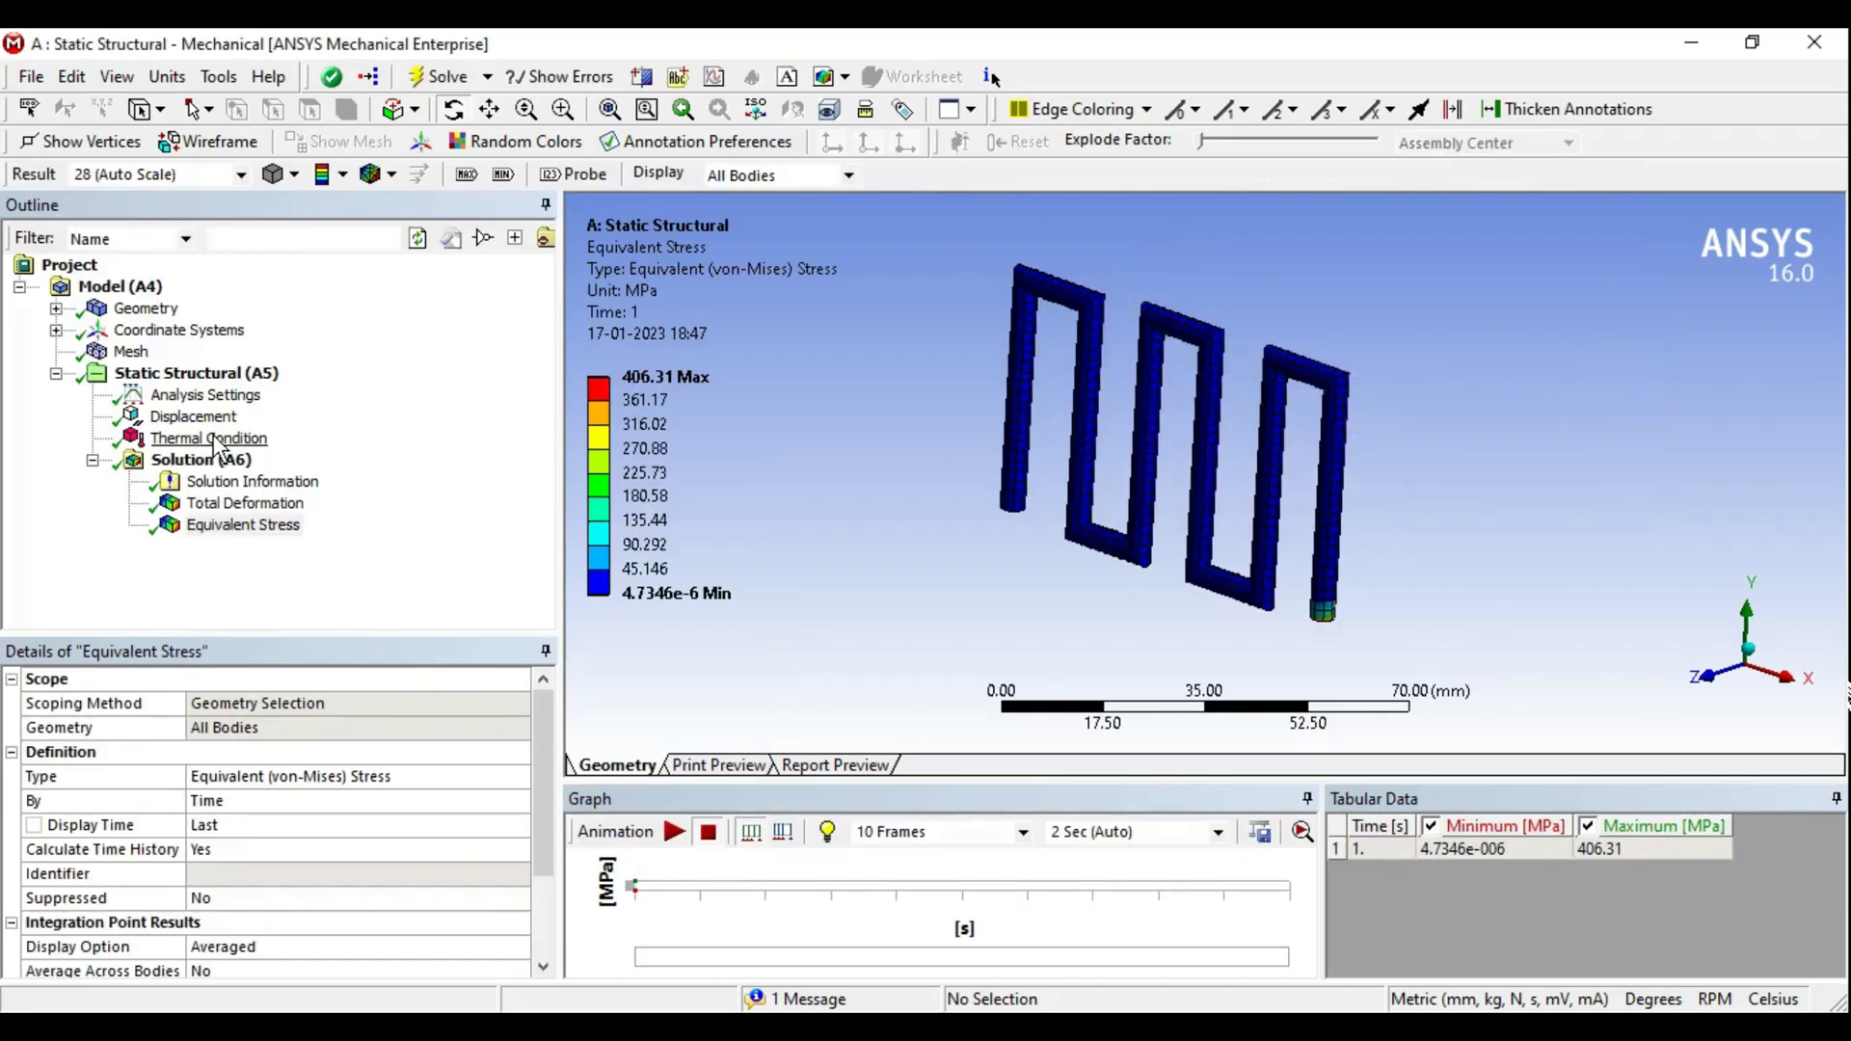
left_click(324, 174)
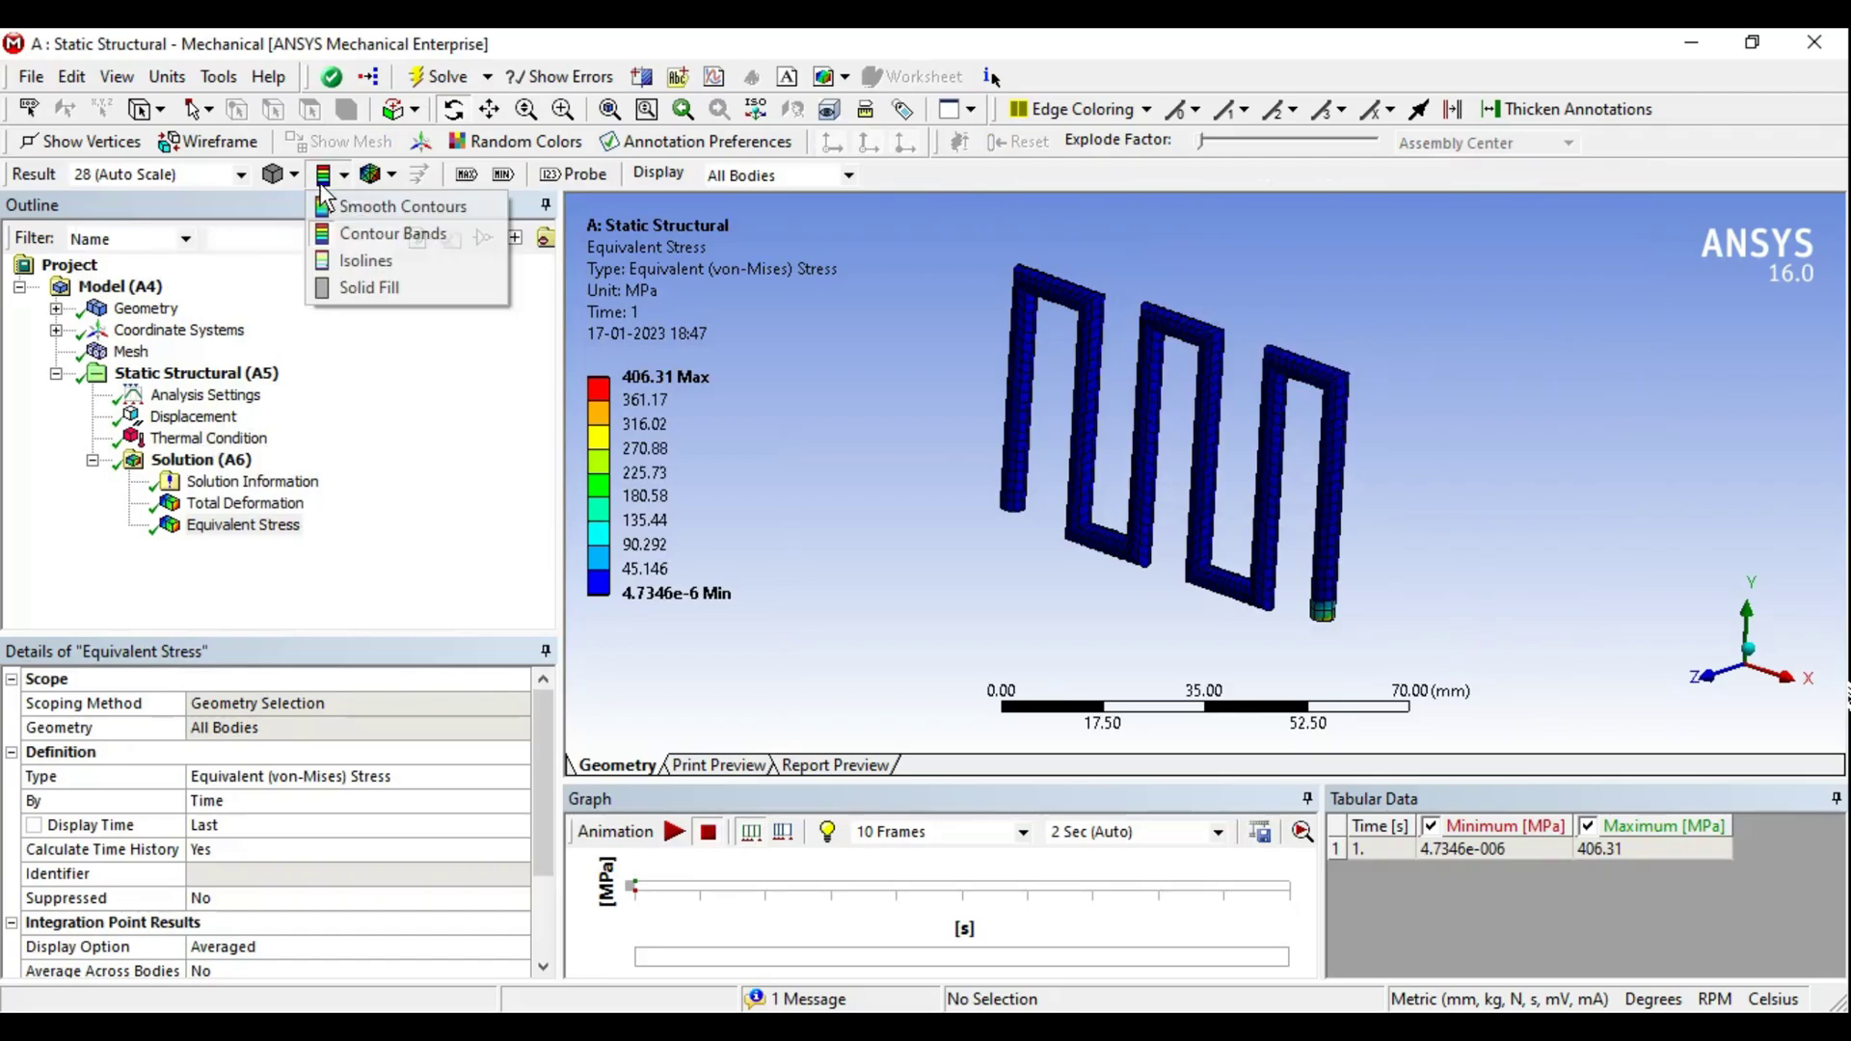
left_click(372, 174)
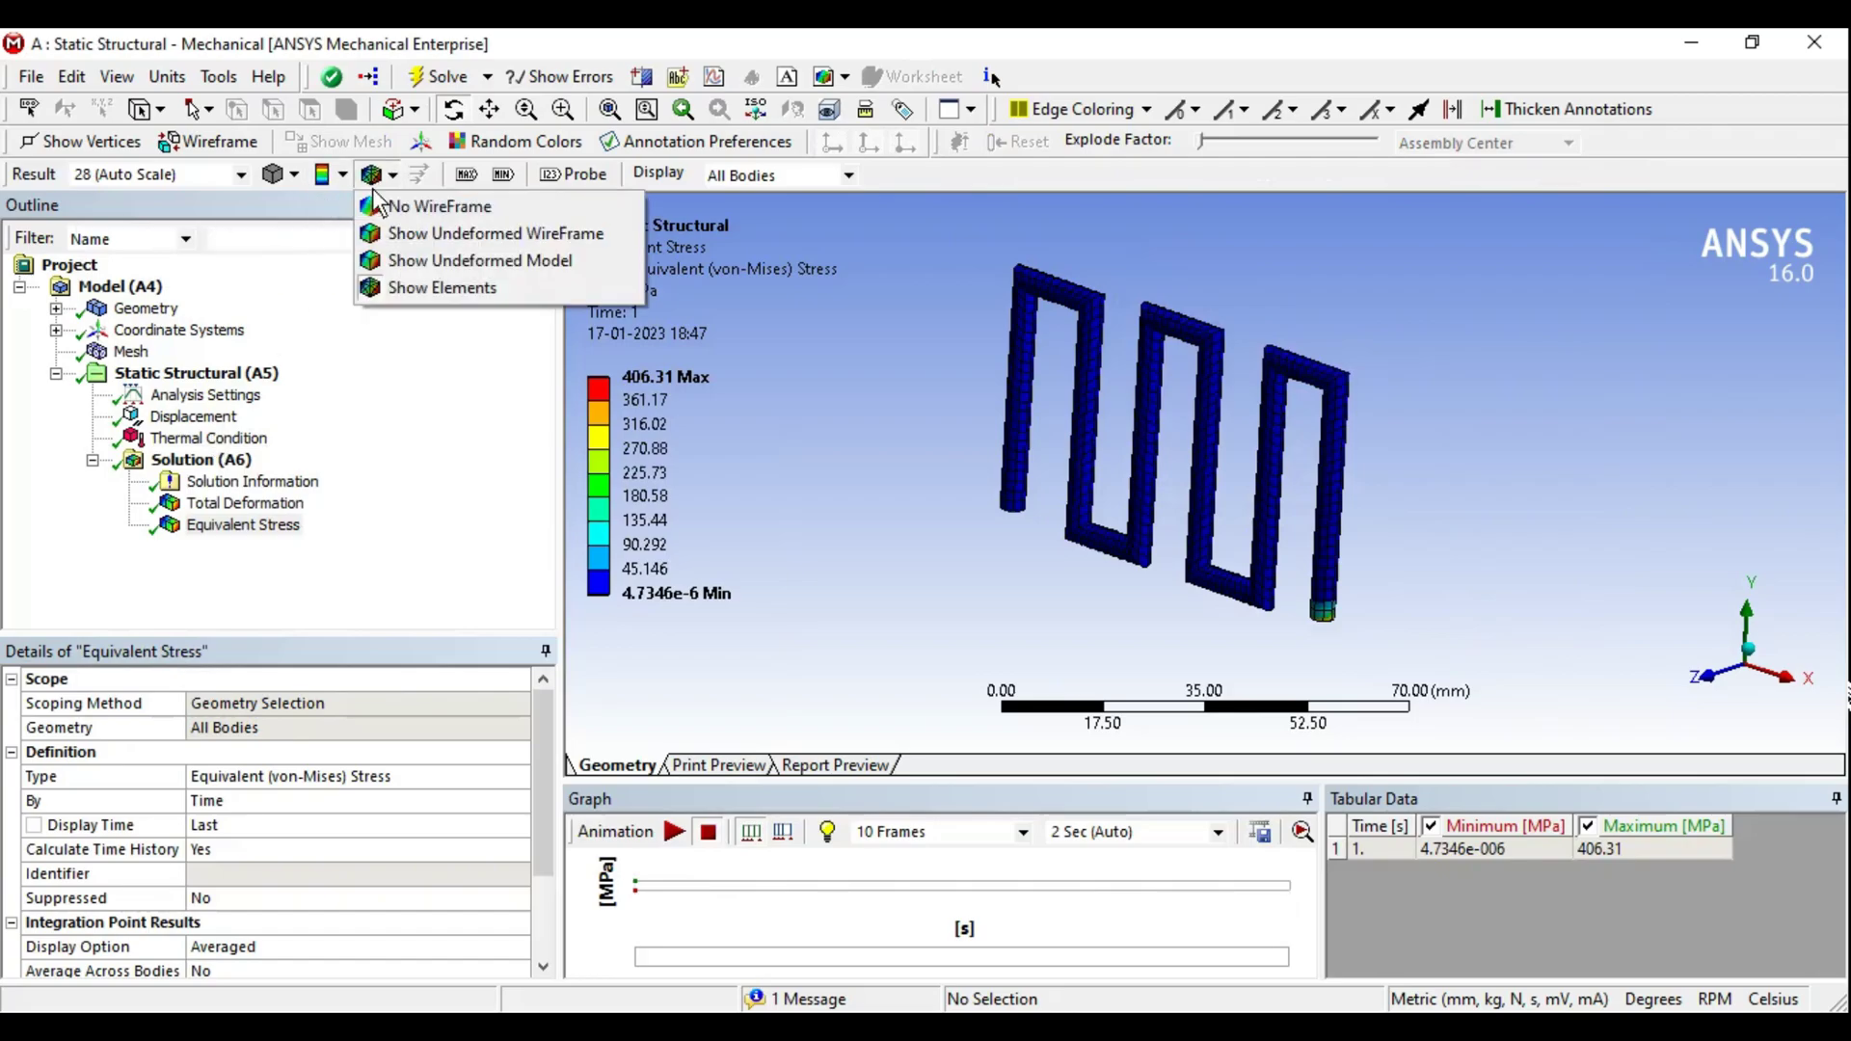
left_click(210, 439)
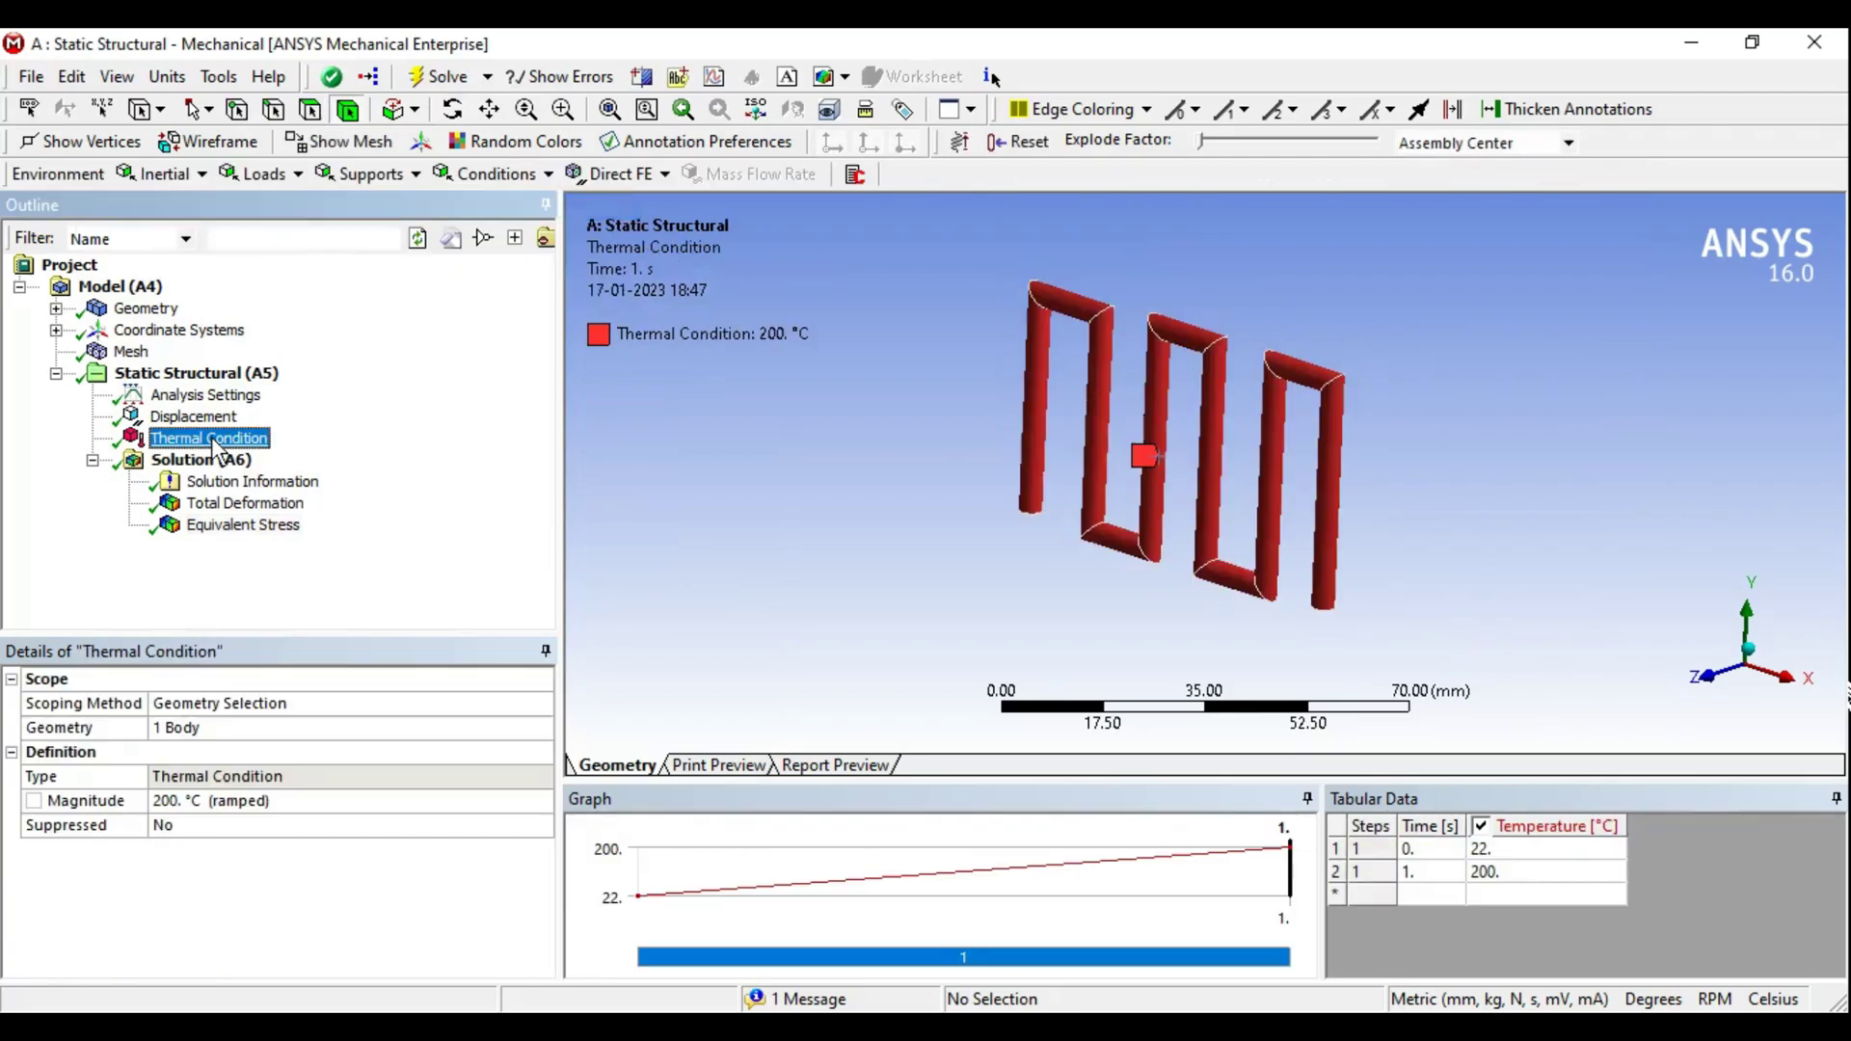
- Display Total Deformation in a front view and play its animation
left_click(238, 509)
scroll(1169, 563, "up", 2)
scroll(1242, 556, "up", 2)
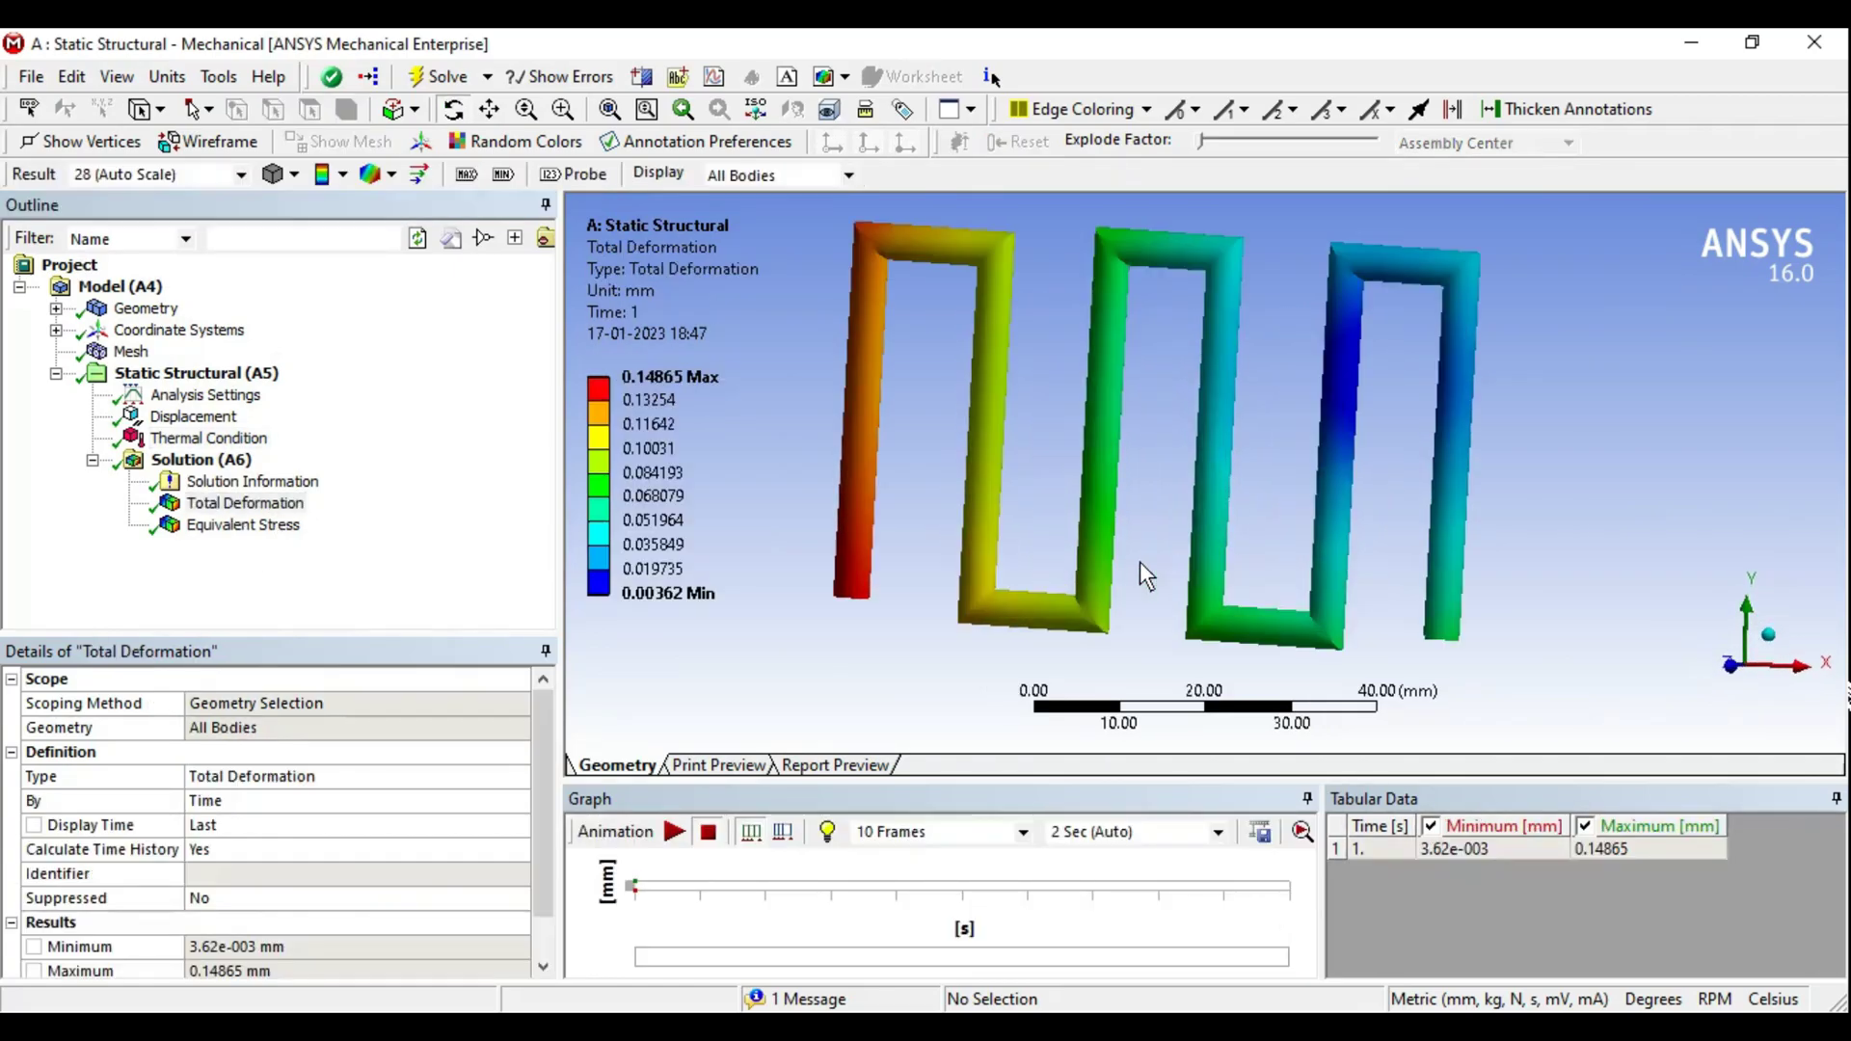
mouse_move(1140, 561)
middle_mouse_down()
mouse_move(1348, 564)
mouse_move(1286, 577)
middle_mouse_up()
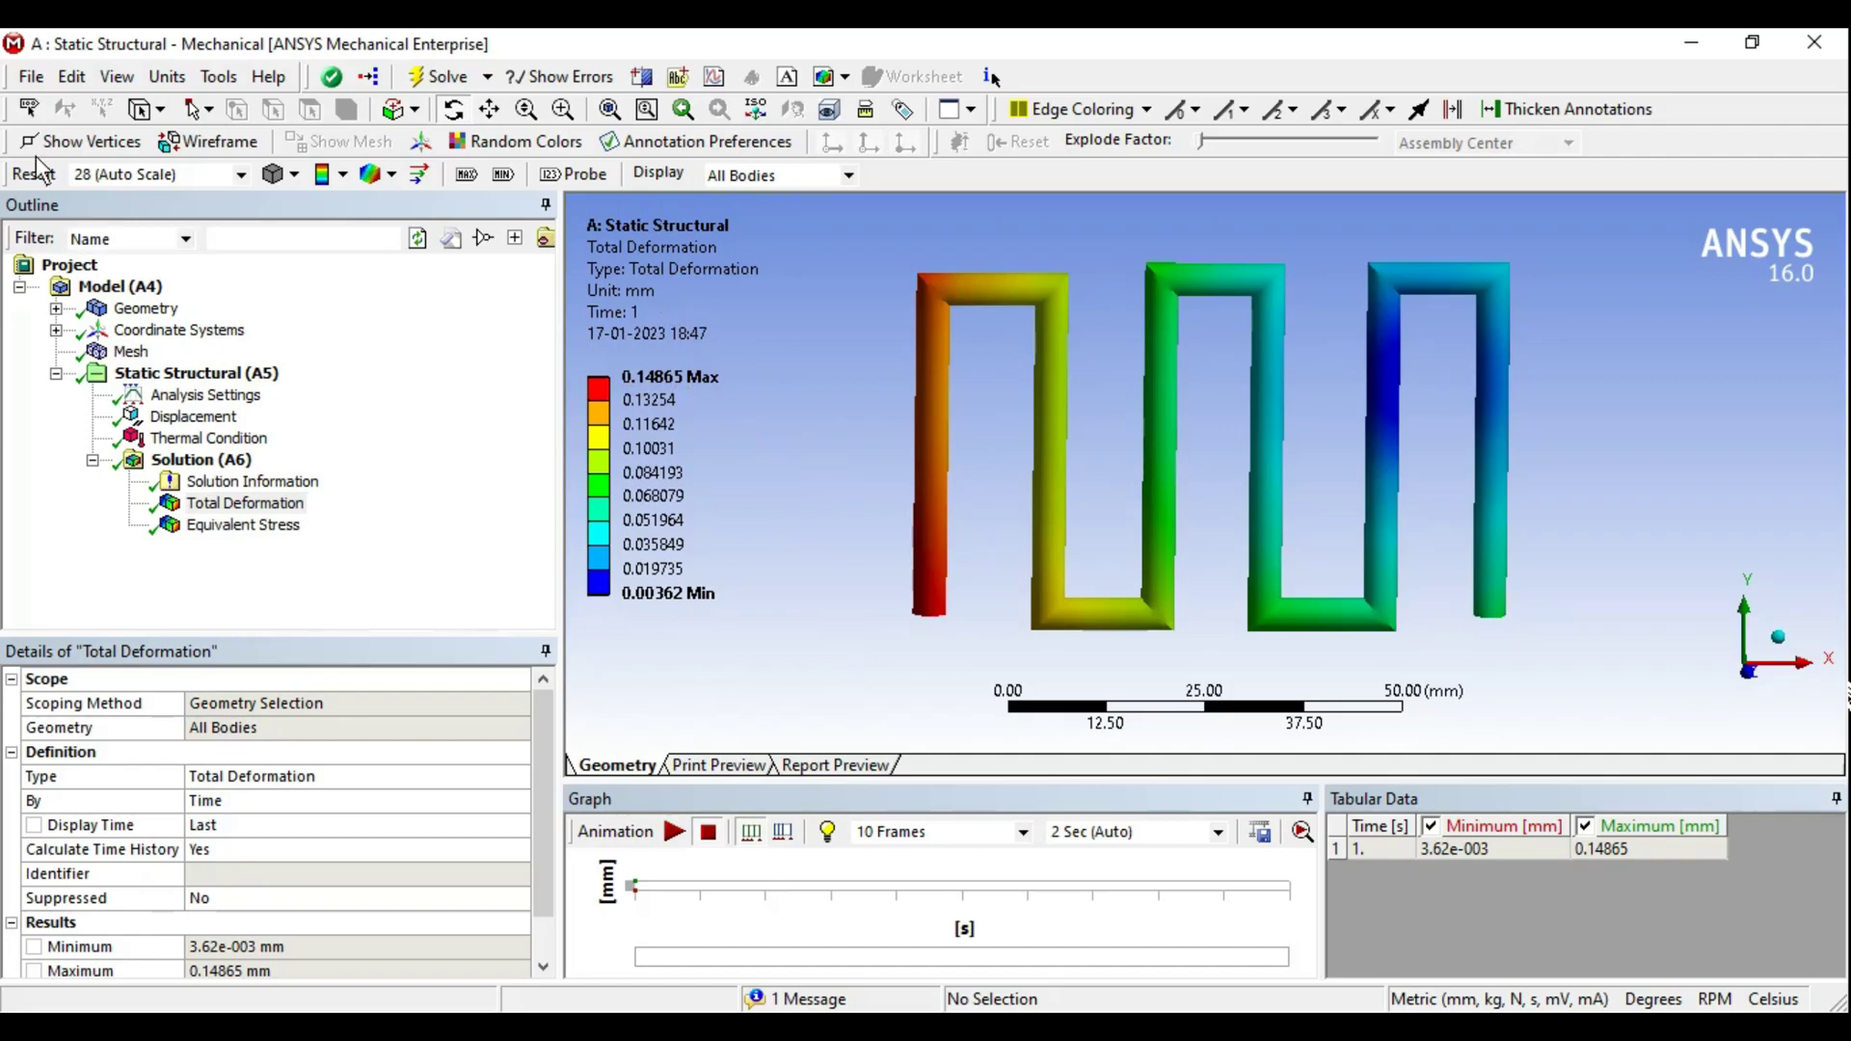
left_click(673, 833)
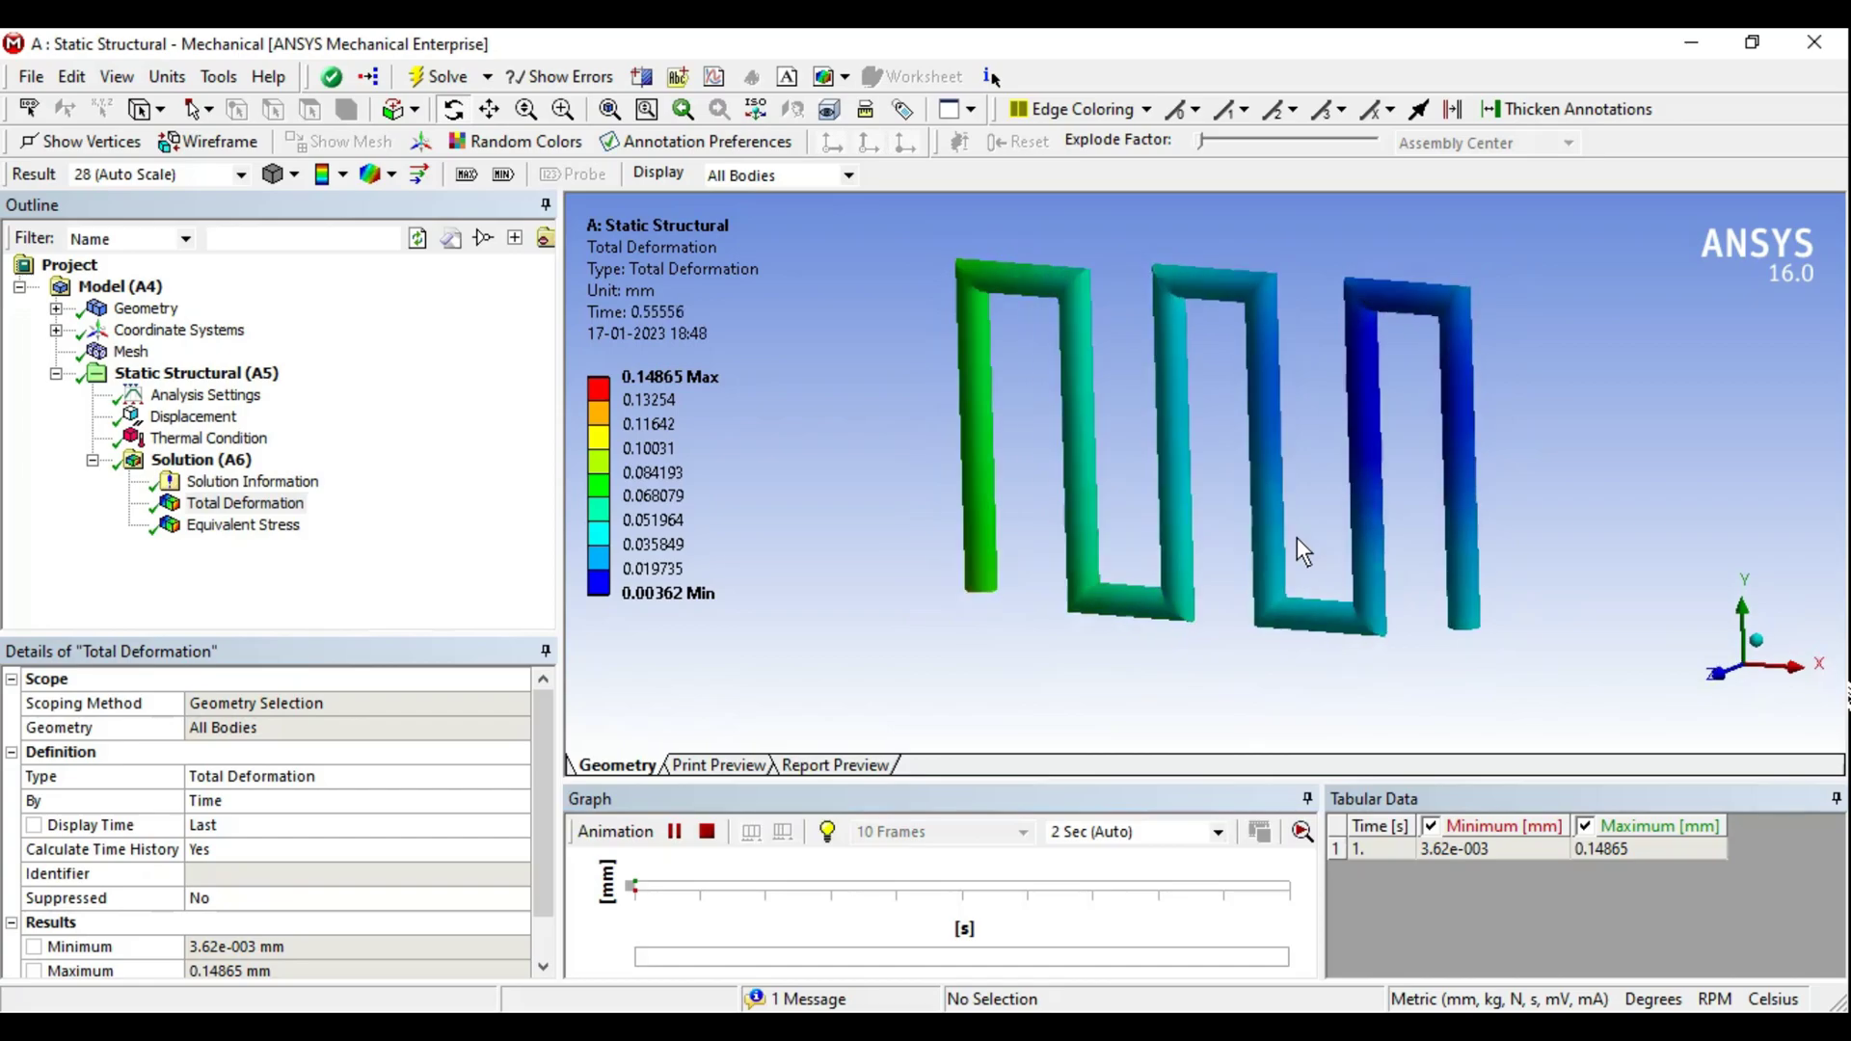
- Show the deformation at 1.0 True Scale, orbit the rod, and stop the animation
left_click(240, 175)
left_click(138, 220)
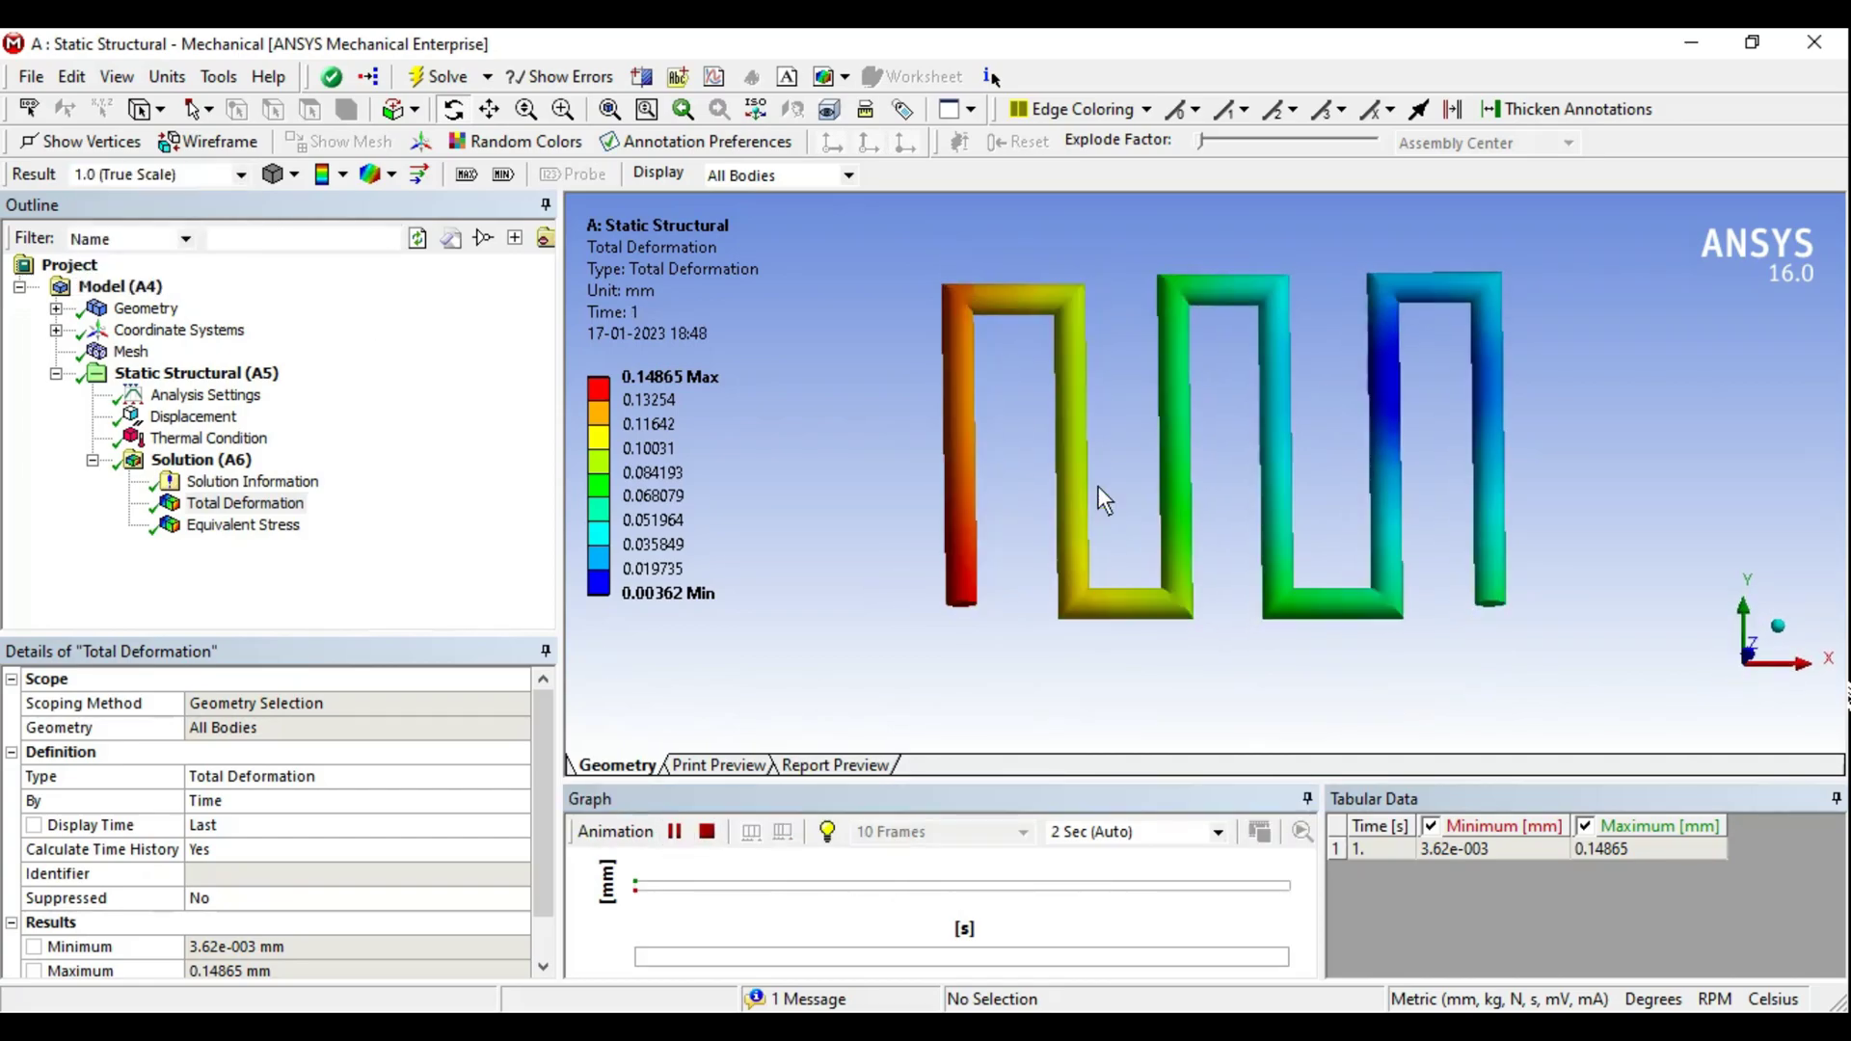
scroll(1022, 640, "up", 3)
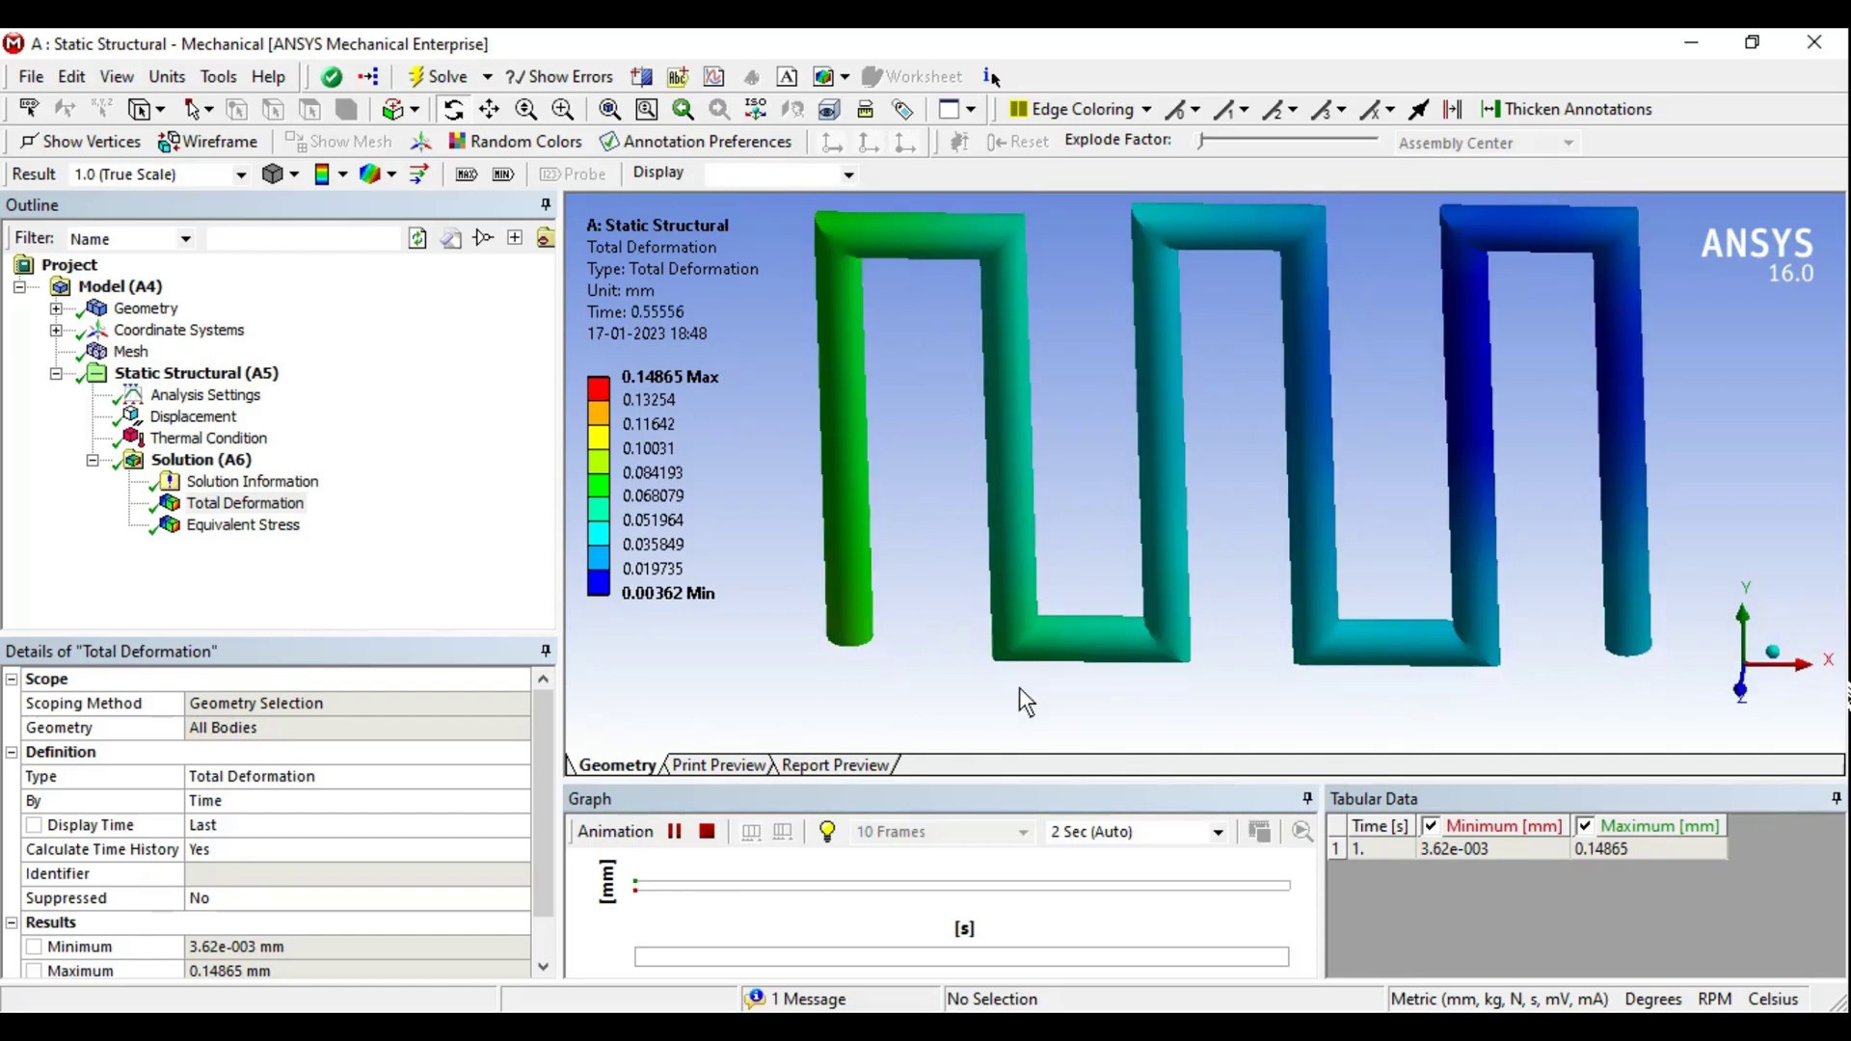
middle_click_drag(1148, 558, 1097, 633)
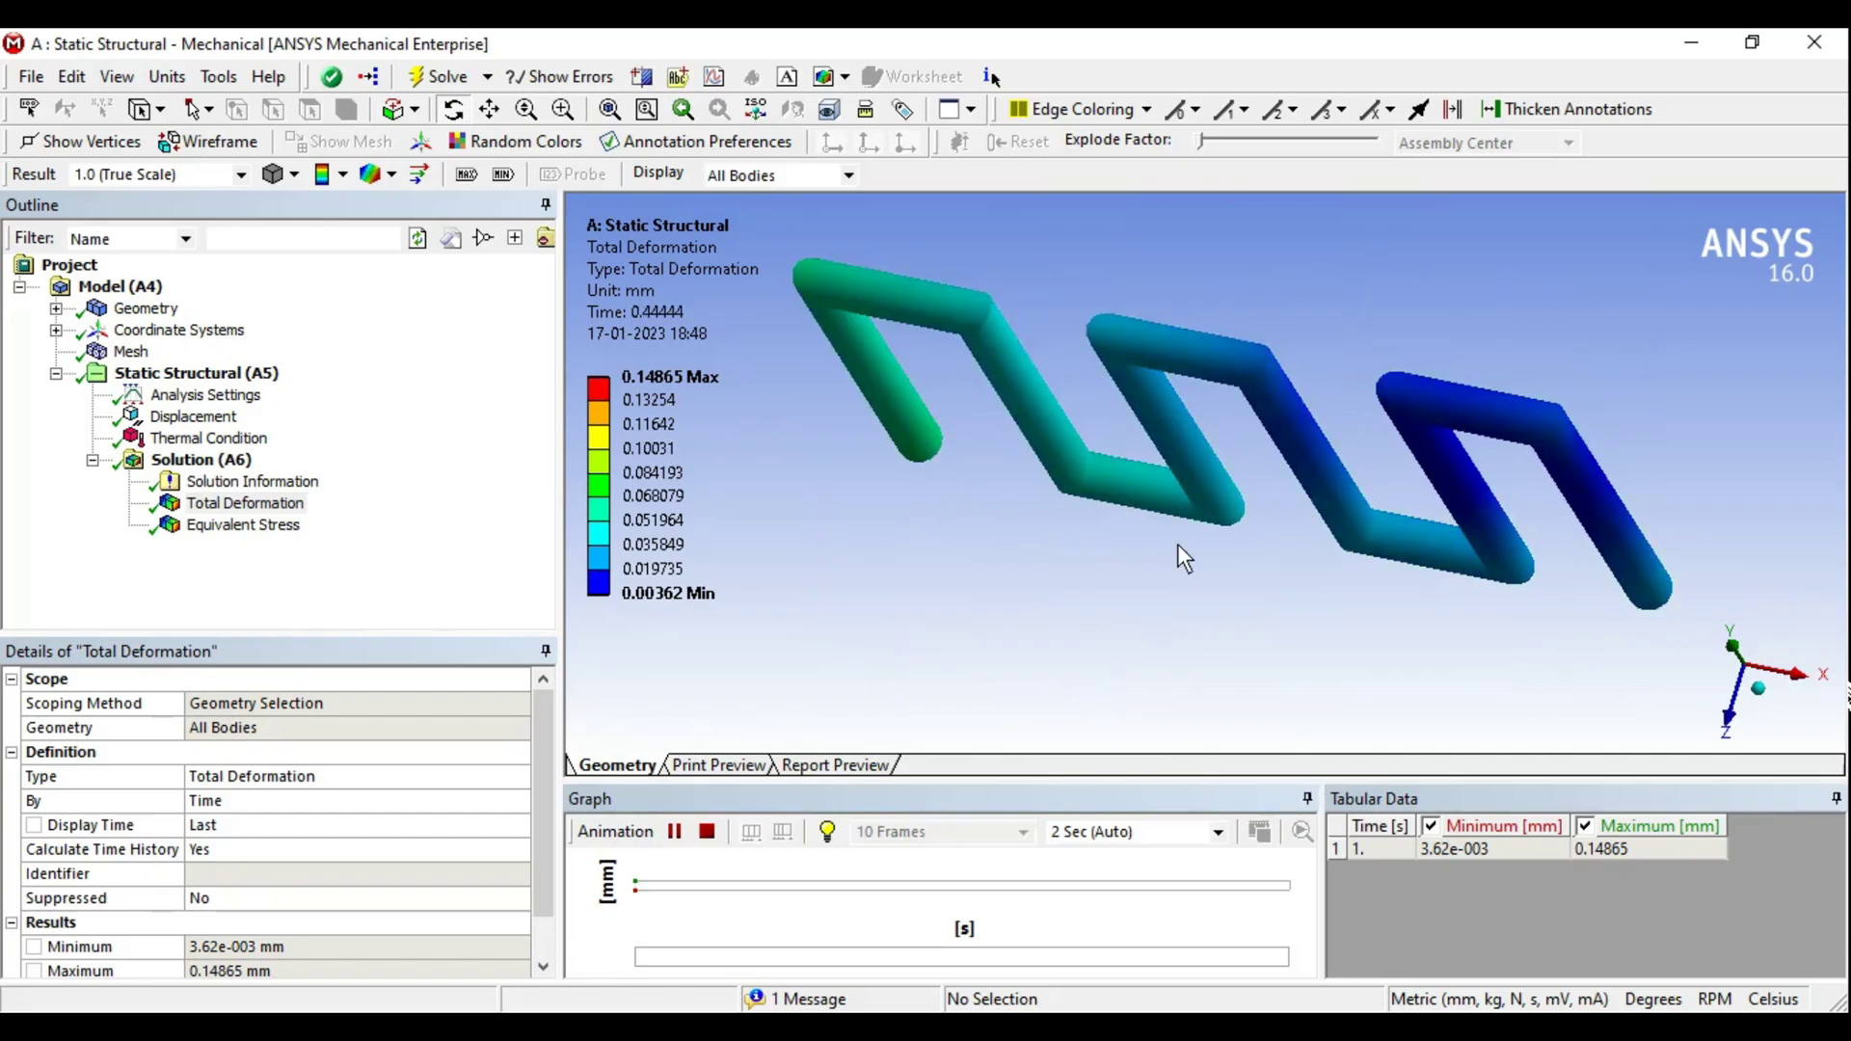
mouse_move(1177, 544)
middle_mouse_down()
mouse_move(1182, 590)
mouse_move(1167, 435)
middle_mouse_up()
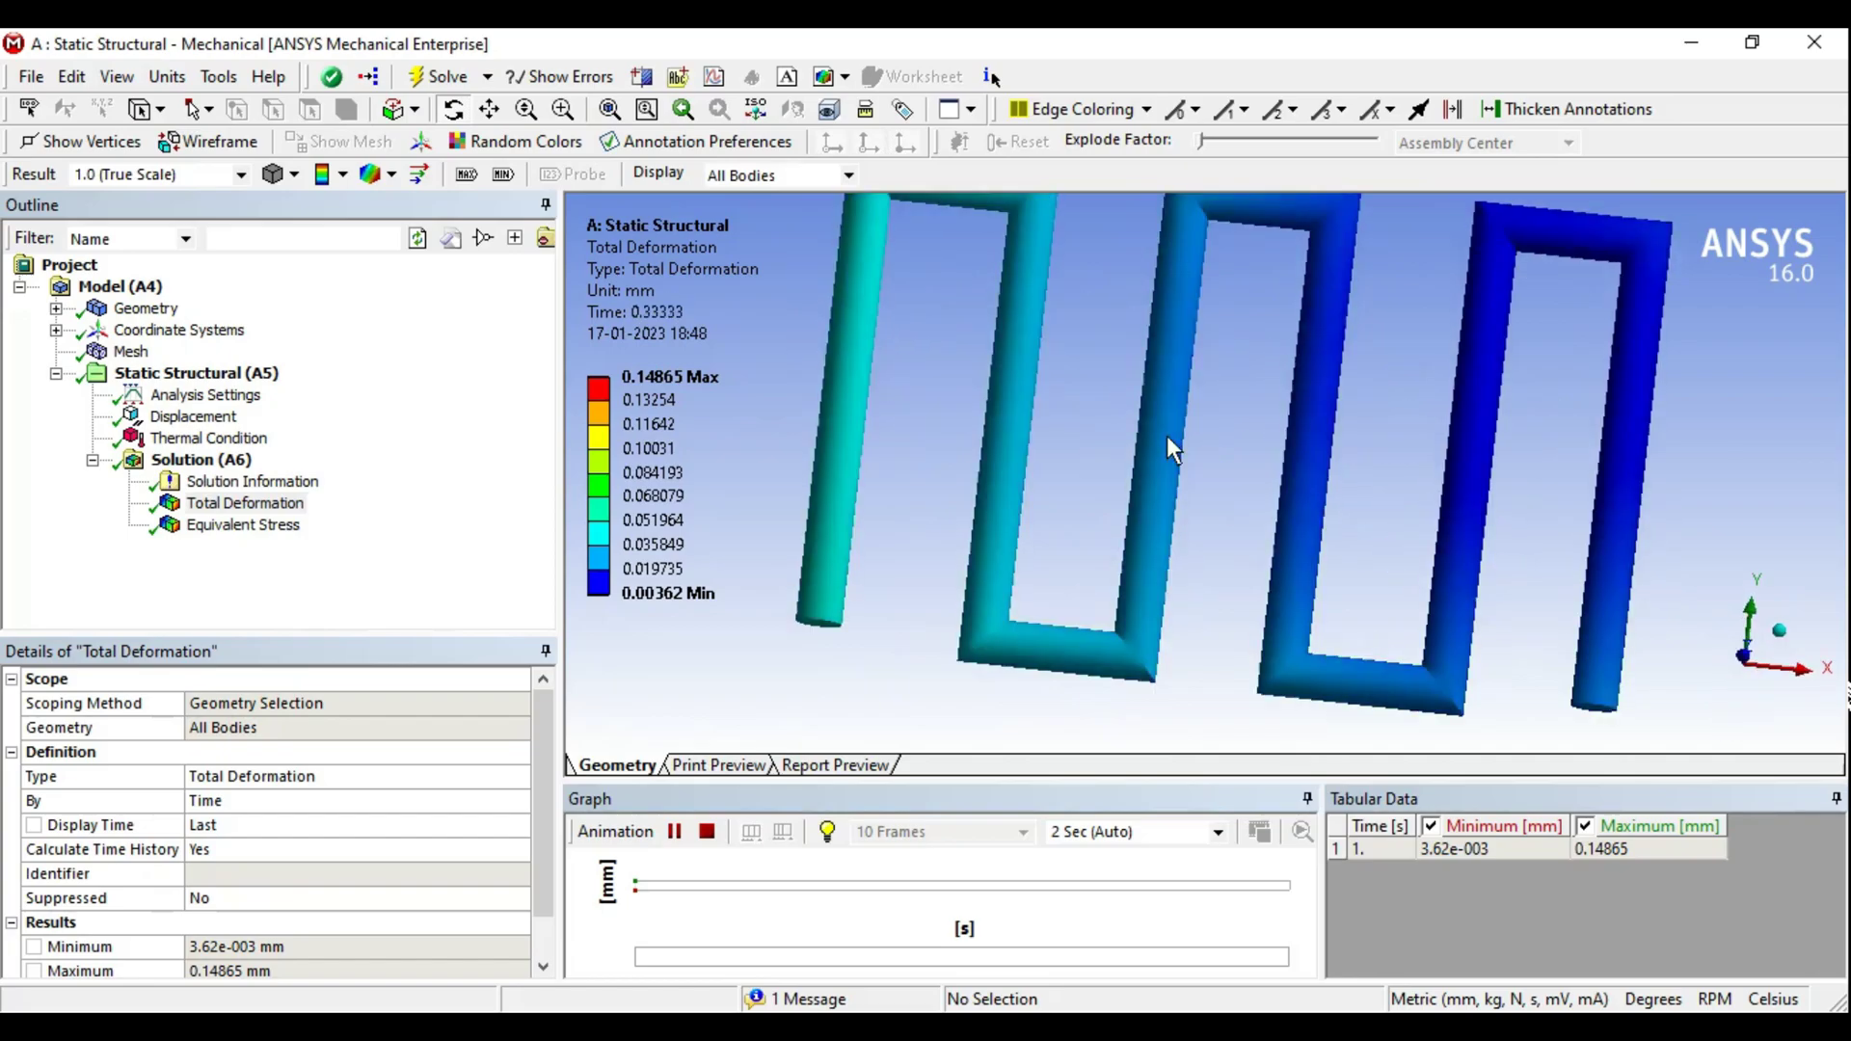
left_click(708, 831)
middle_click_drag(1252, 520, 1149, 544)
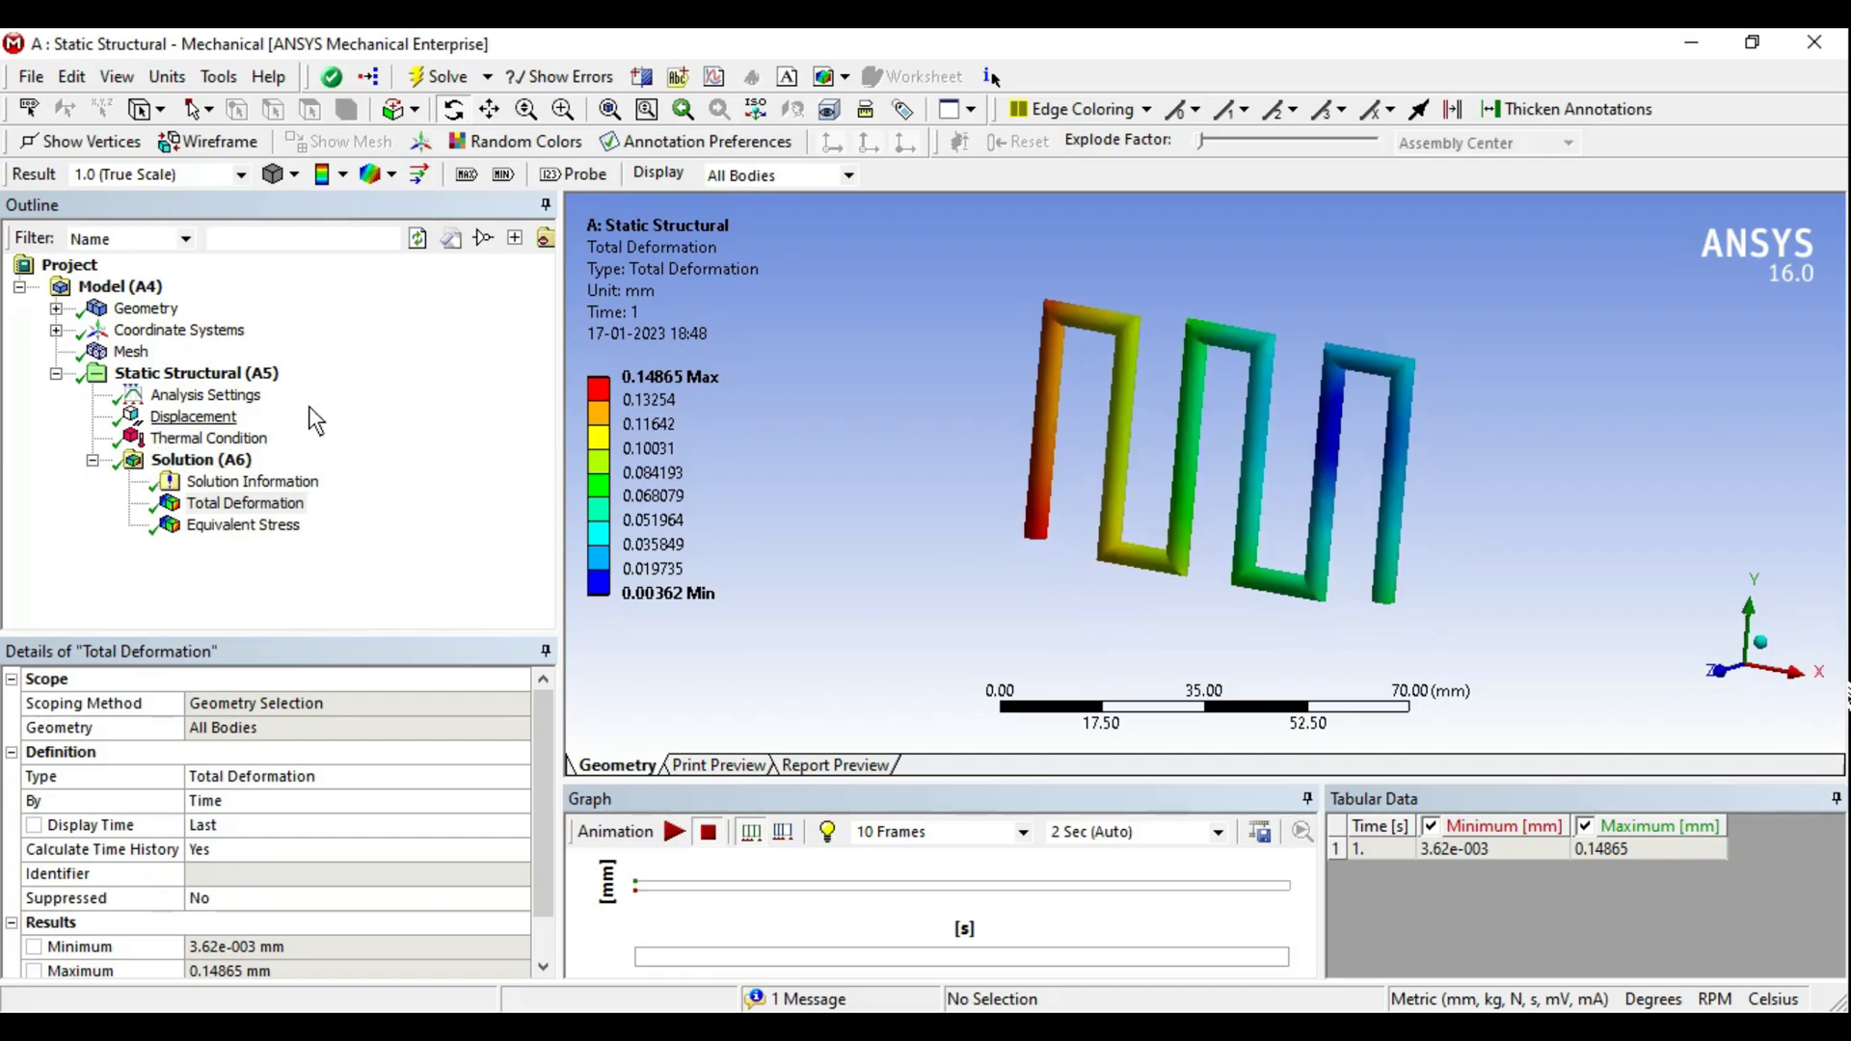
middle_click_drag(999, 350, 965, 458)
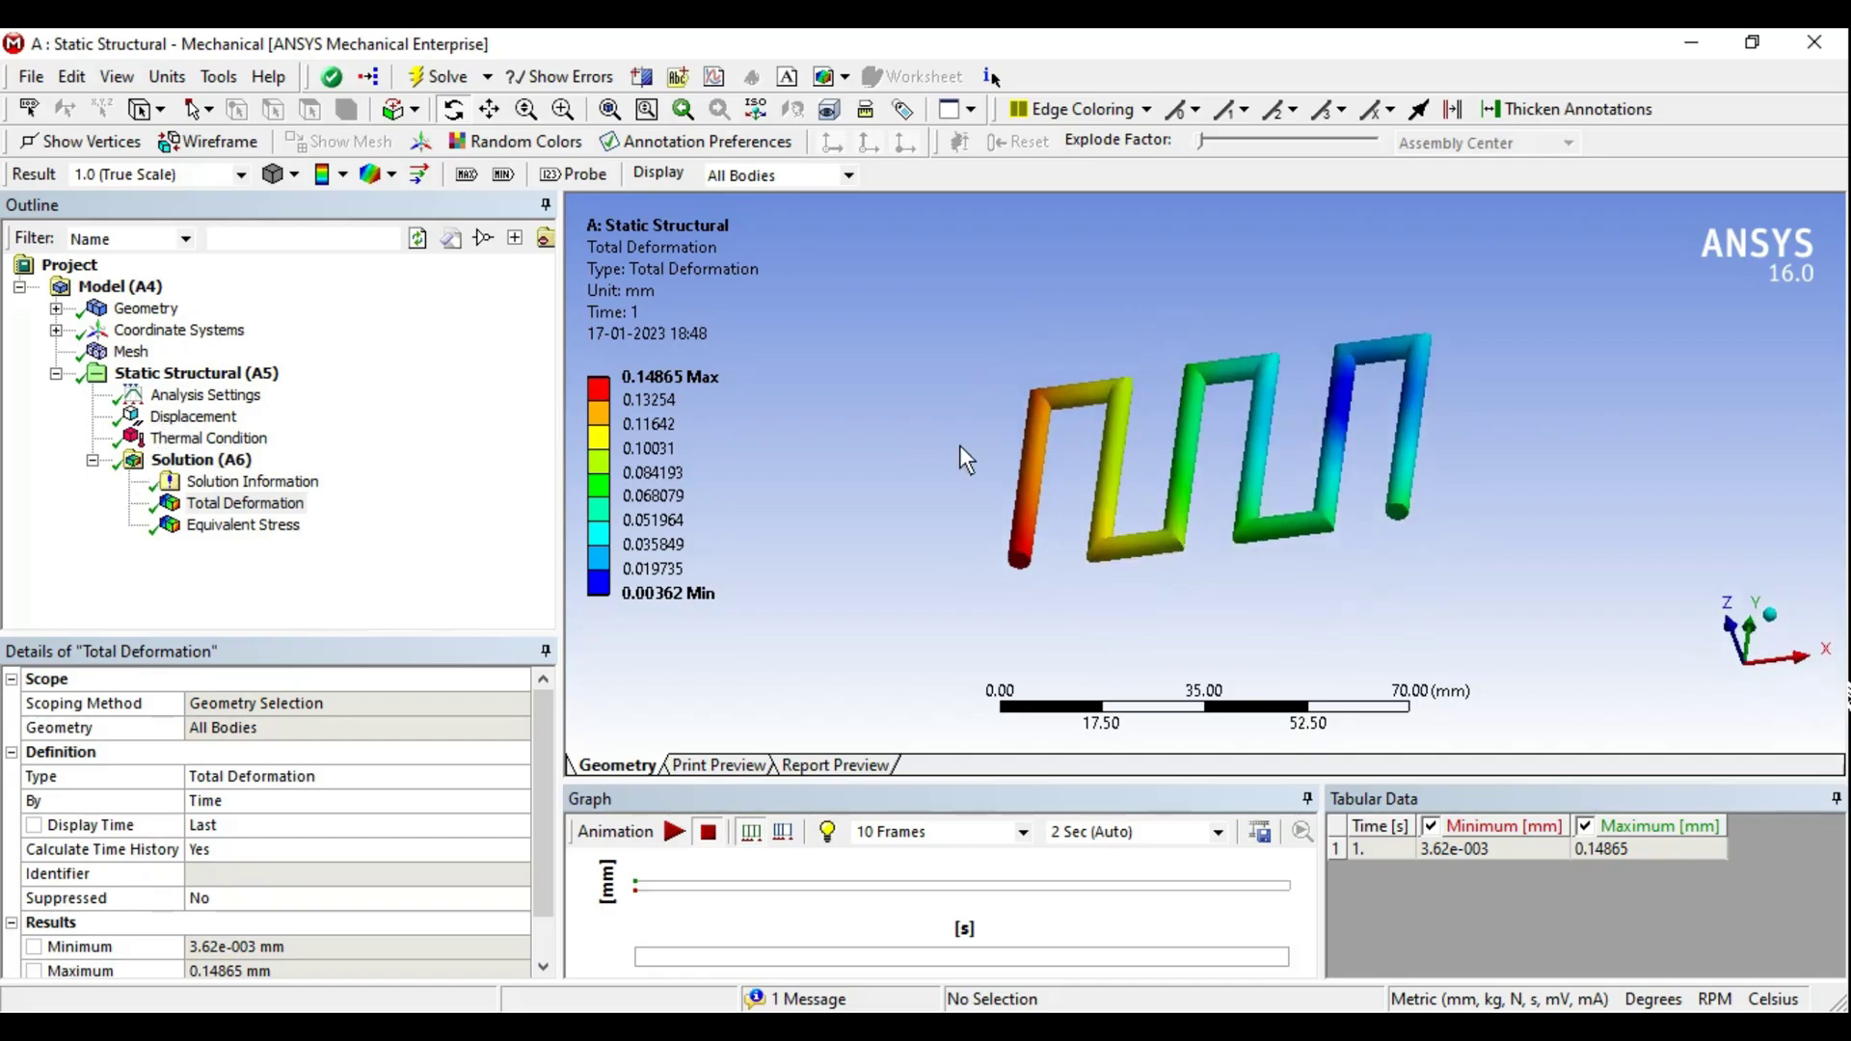
- Add a second Displacement support on the rod's left end face
left_click(203, 439)
left_click(193, 415)
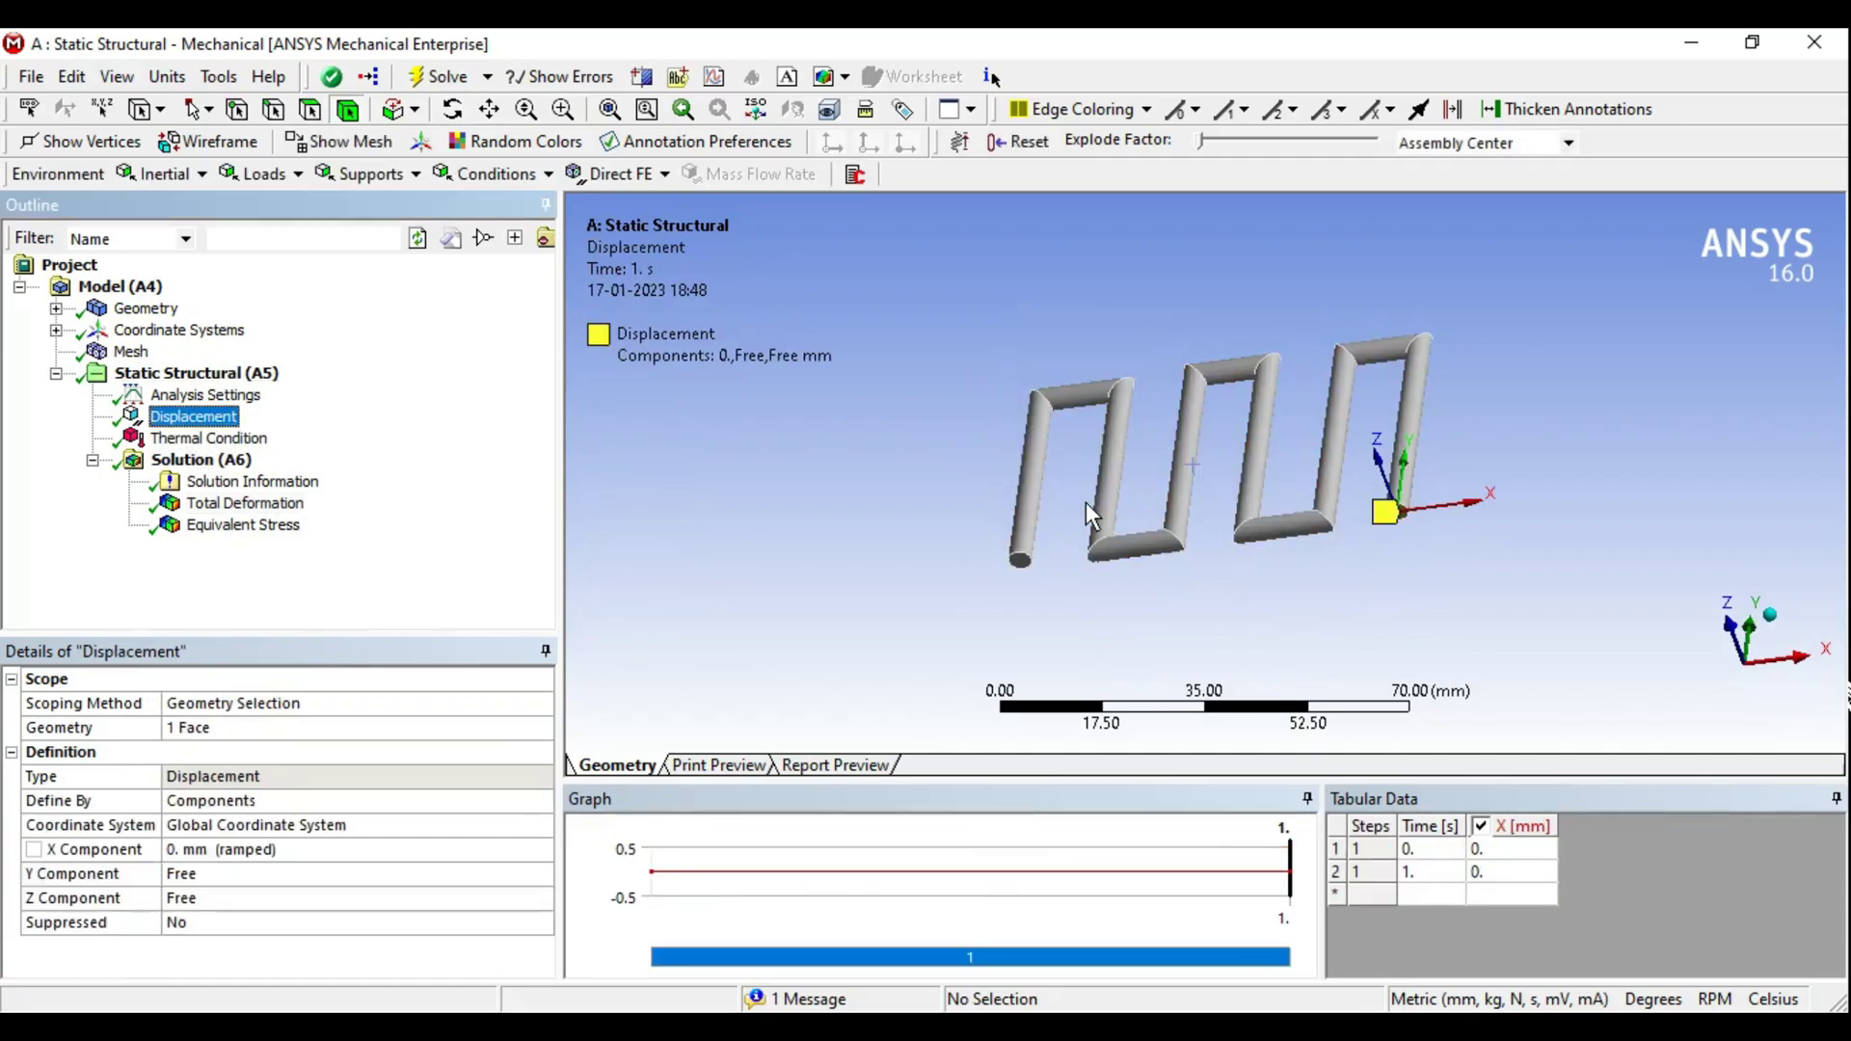
scroll(1176, 465, "up", 3)
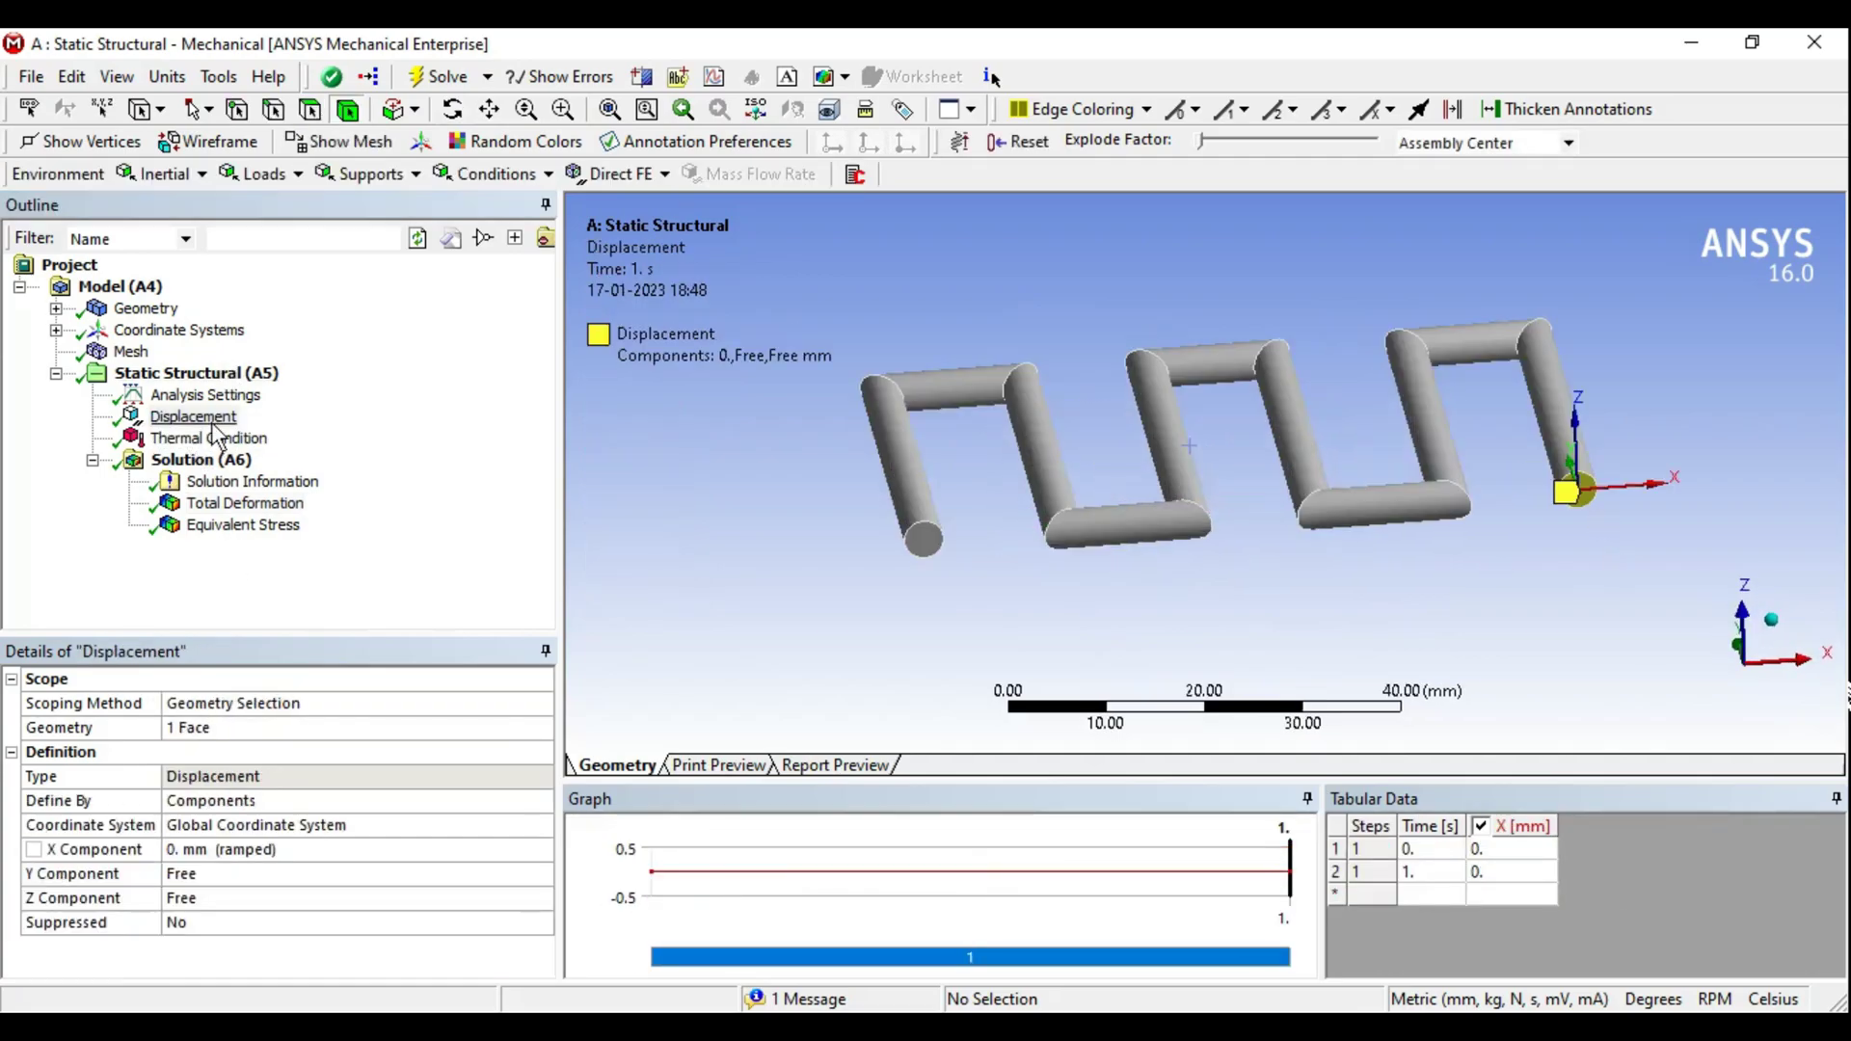
left_click(196, 374)
left_click(364, 173)
left_click(374, 234)
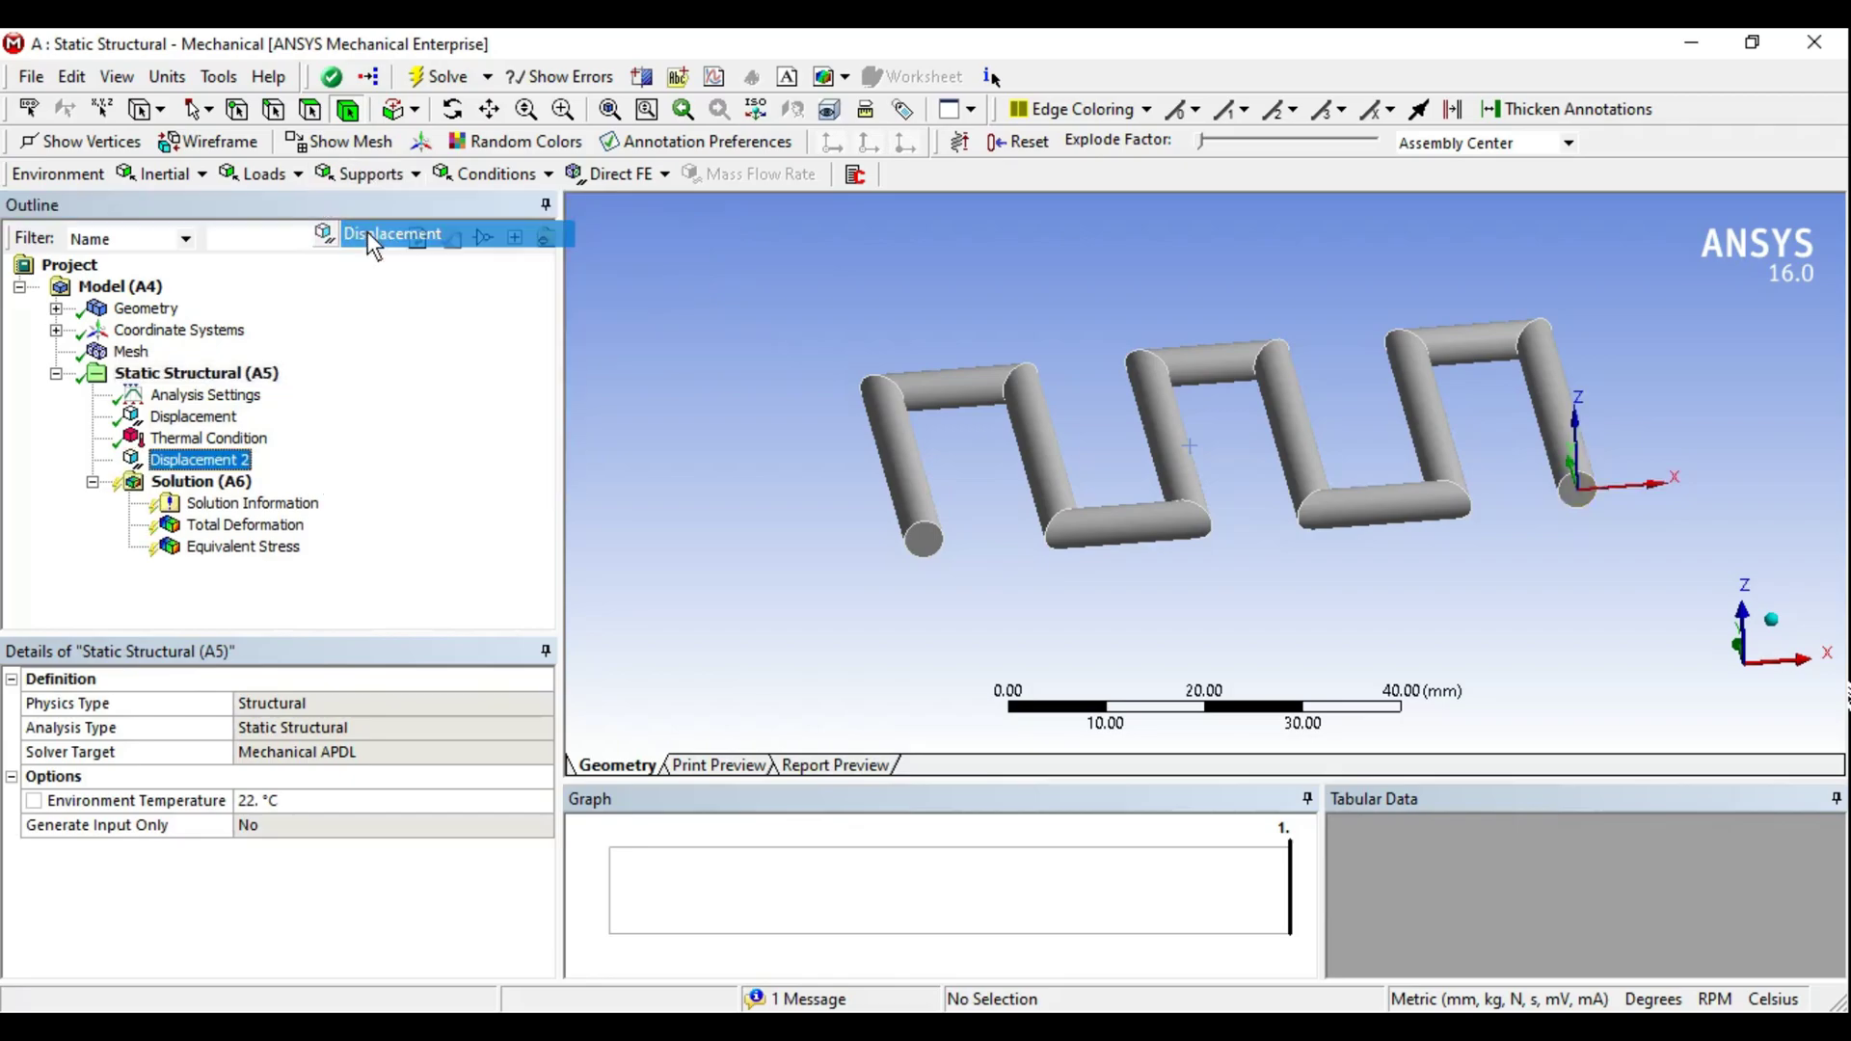
left_click(921, 541)
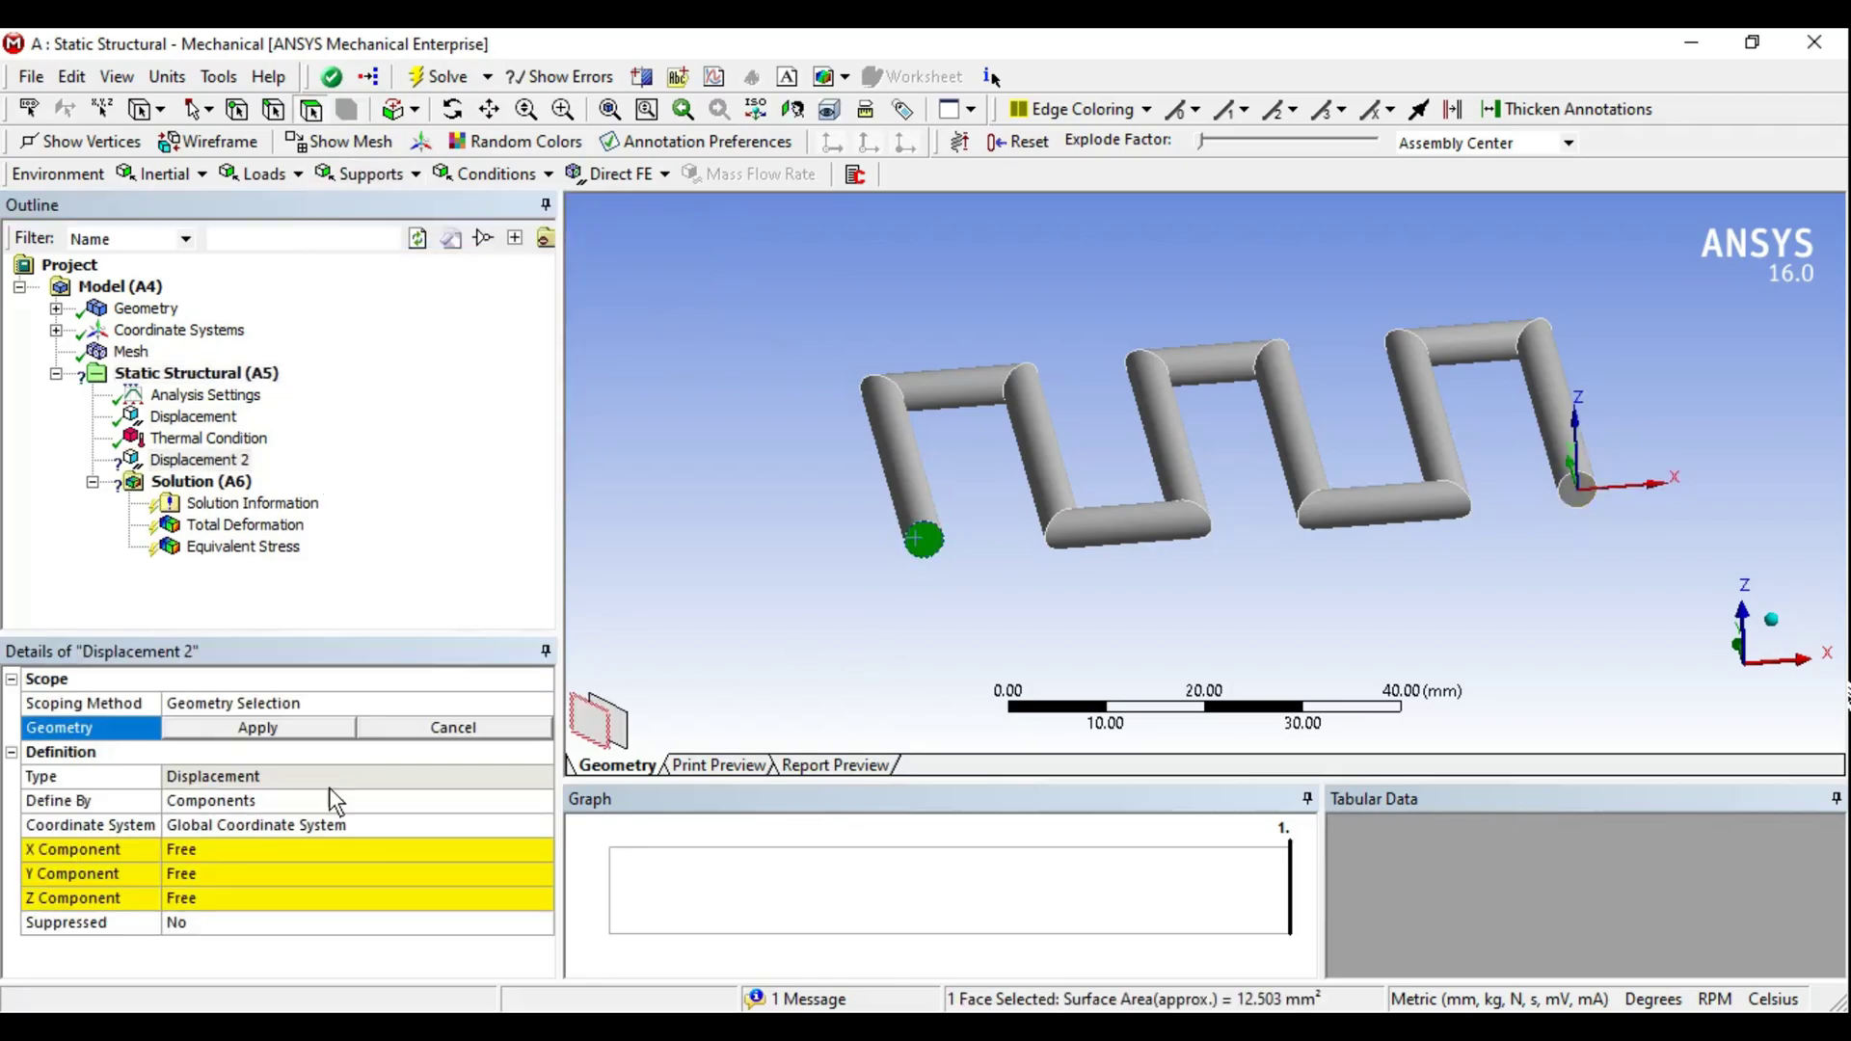
left_click(266, 737)
- Fix Displacement 2 at 0 mm in X and solve the analysis
left_click(232, 850)
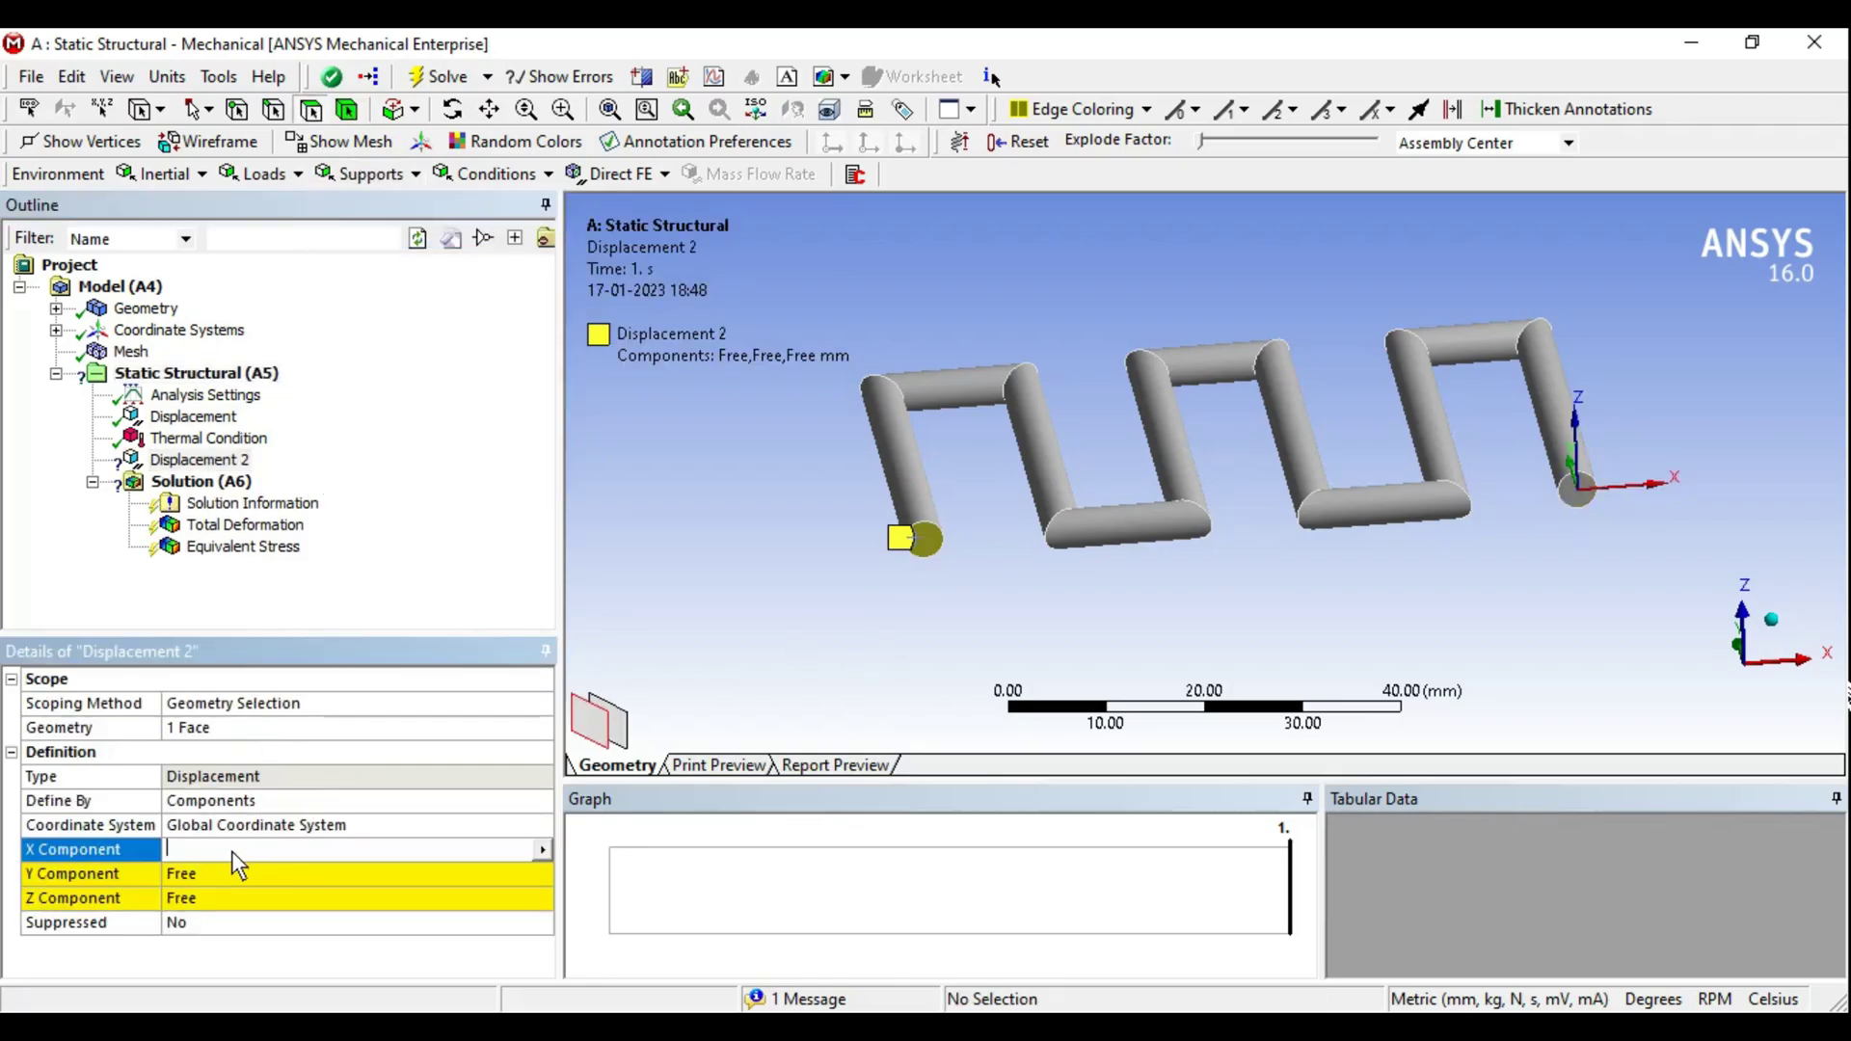
type("0")
key("Return")
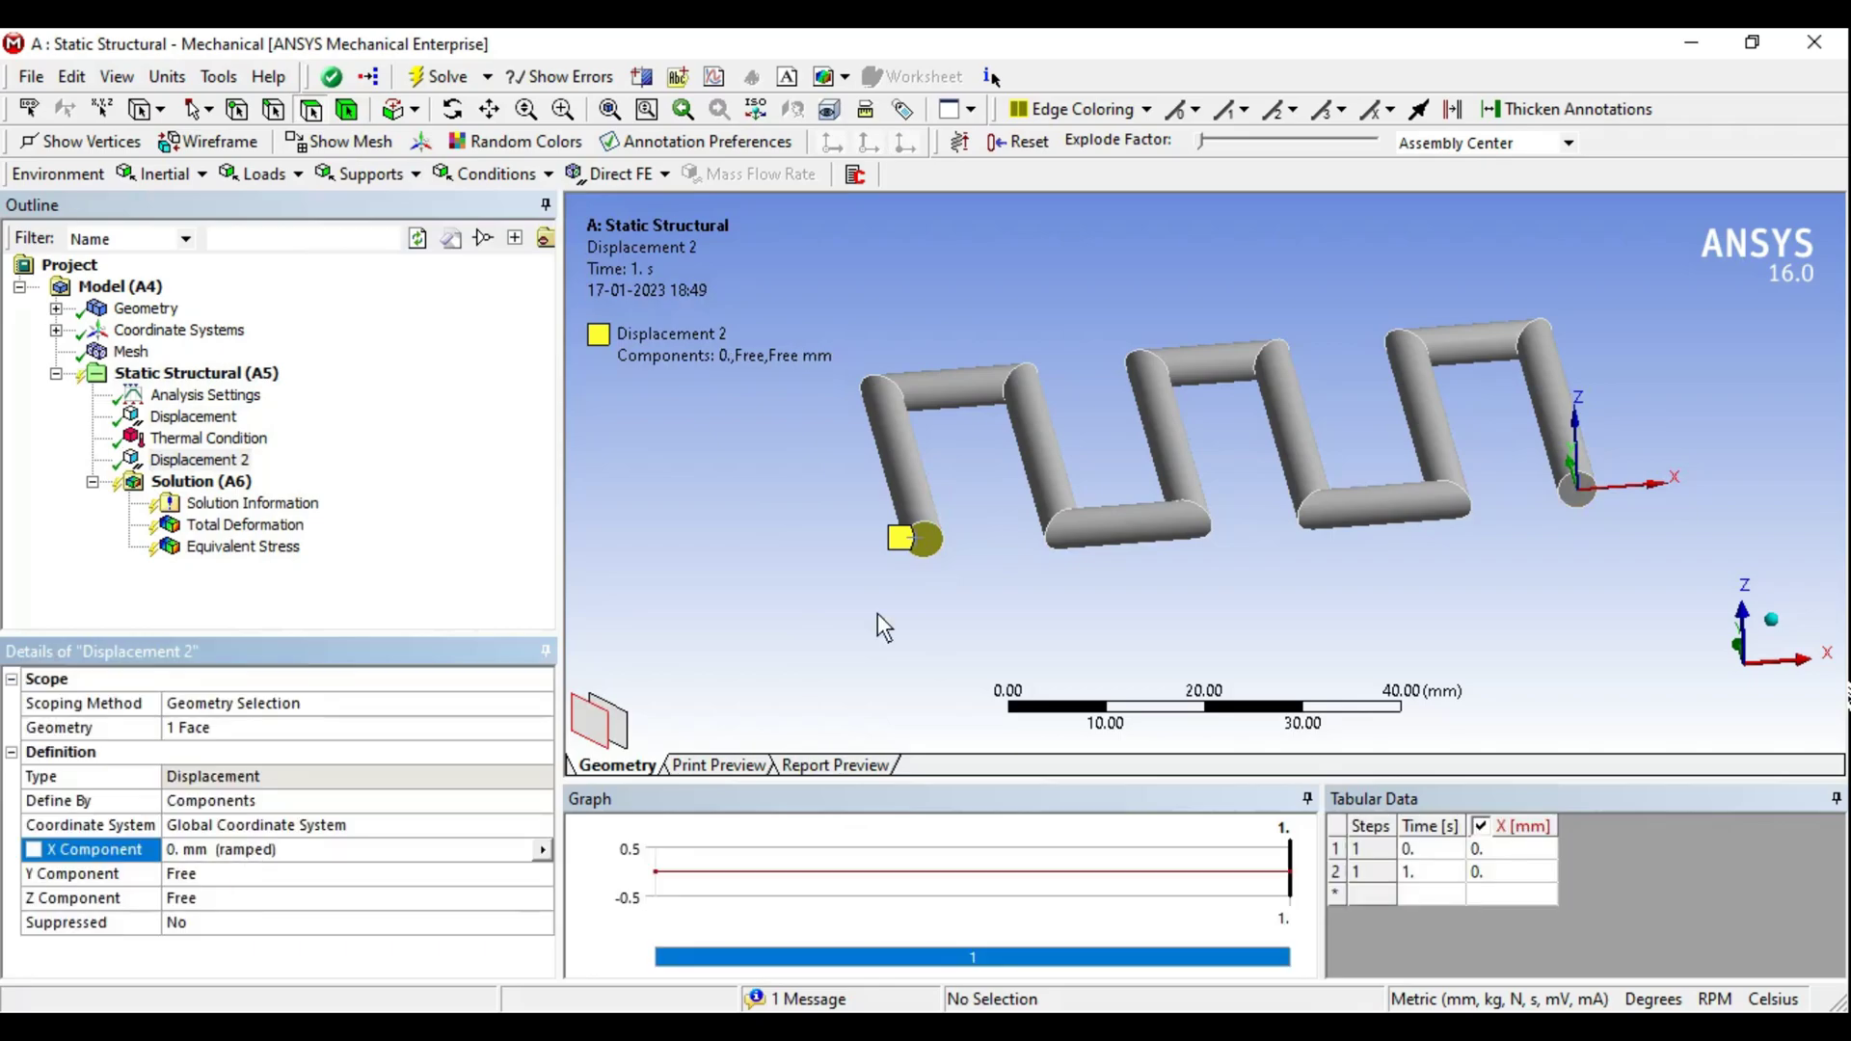
middle_click_drag(1269, 519, 1237, 543)
right_click(193, 481)
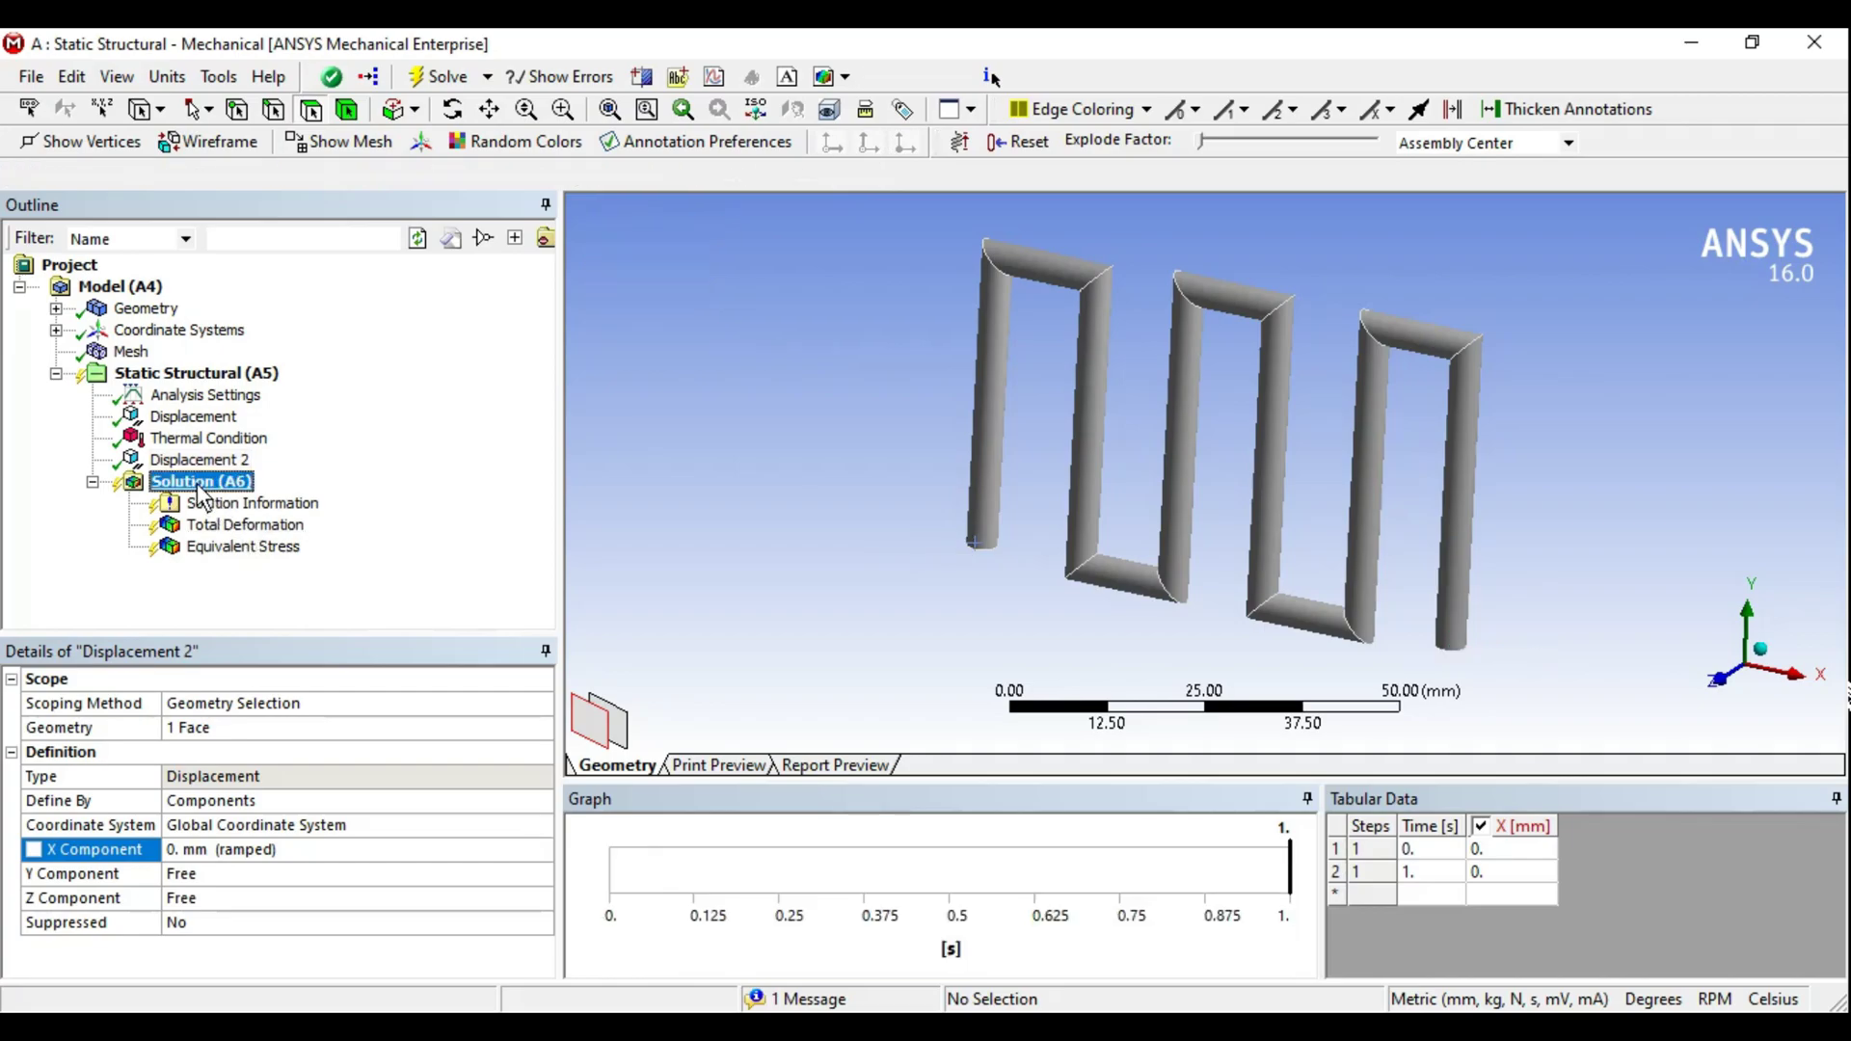
left_click(309, 540)
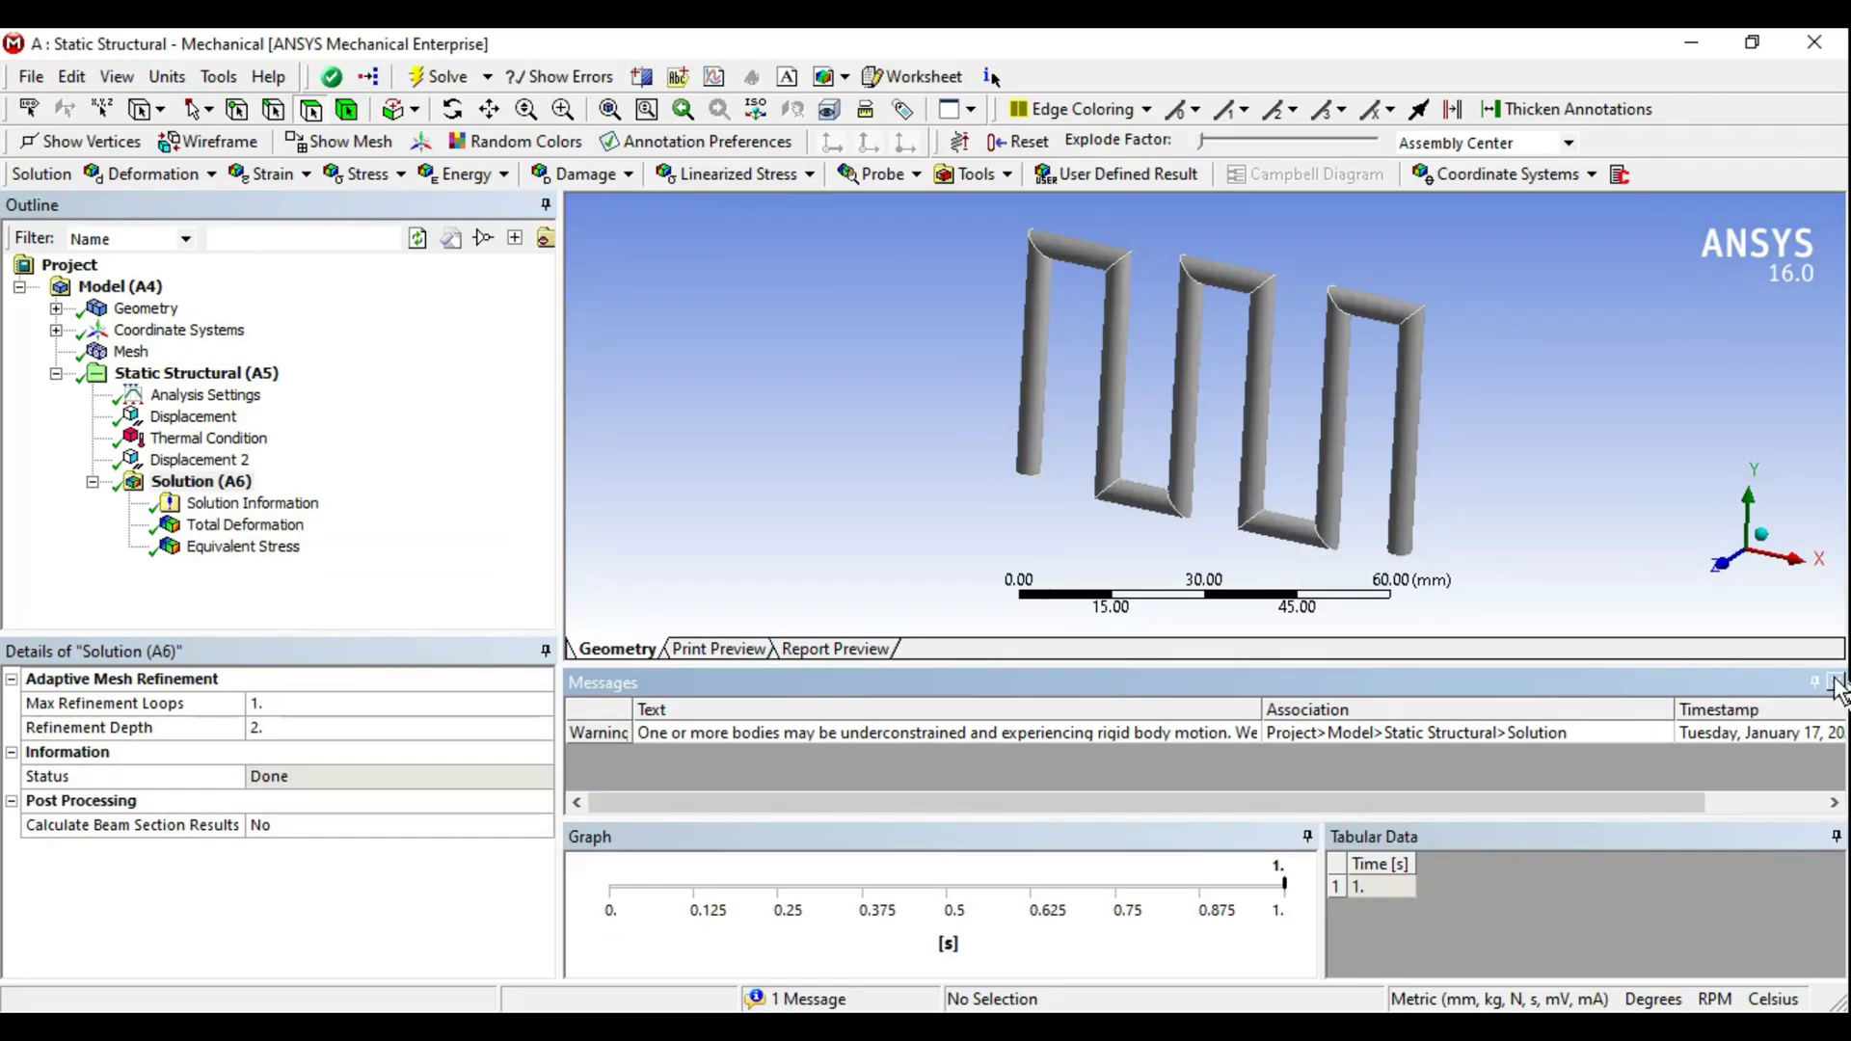
- Dismiss the warnings and animate Total Deformation (max 0.10942 mm) at Auto Scale
left_click(1836, 683)
left_click(263, 527)
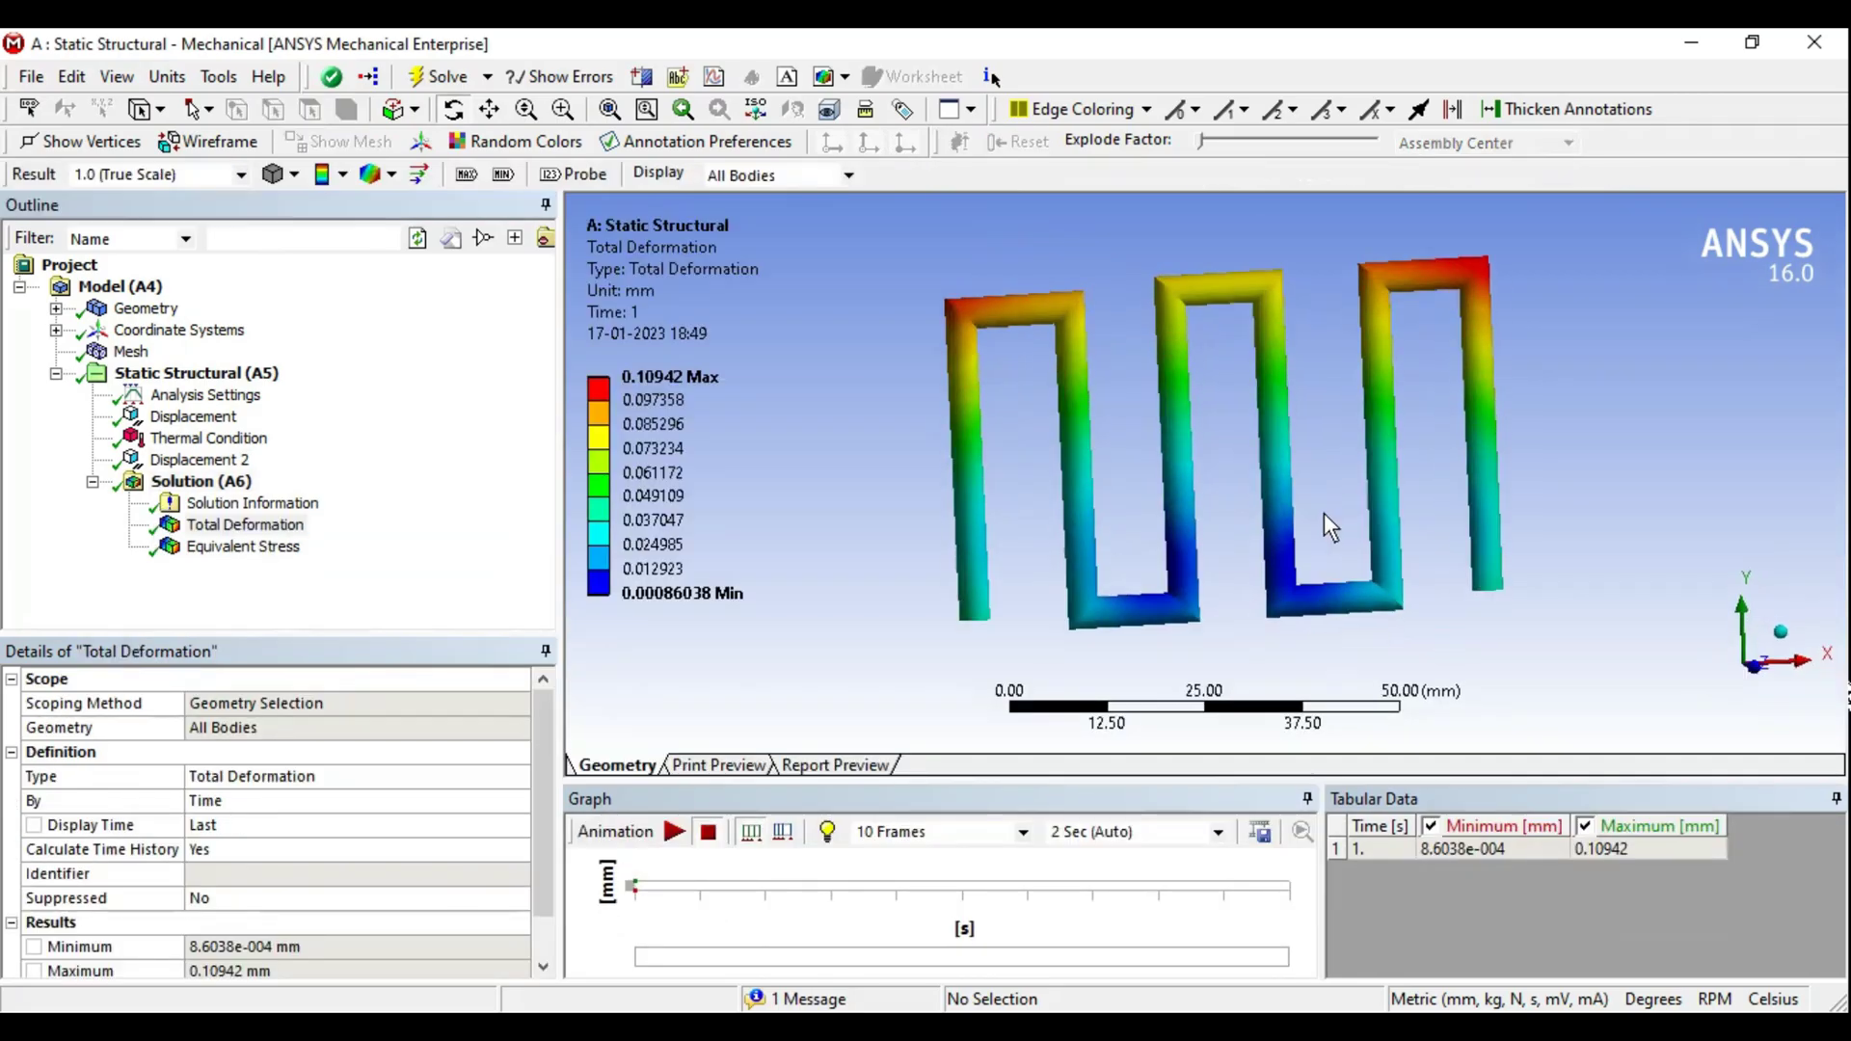
left_click(241, 176)
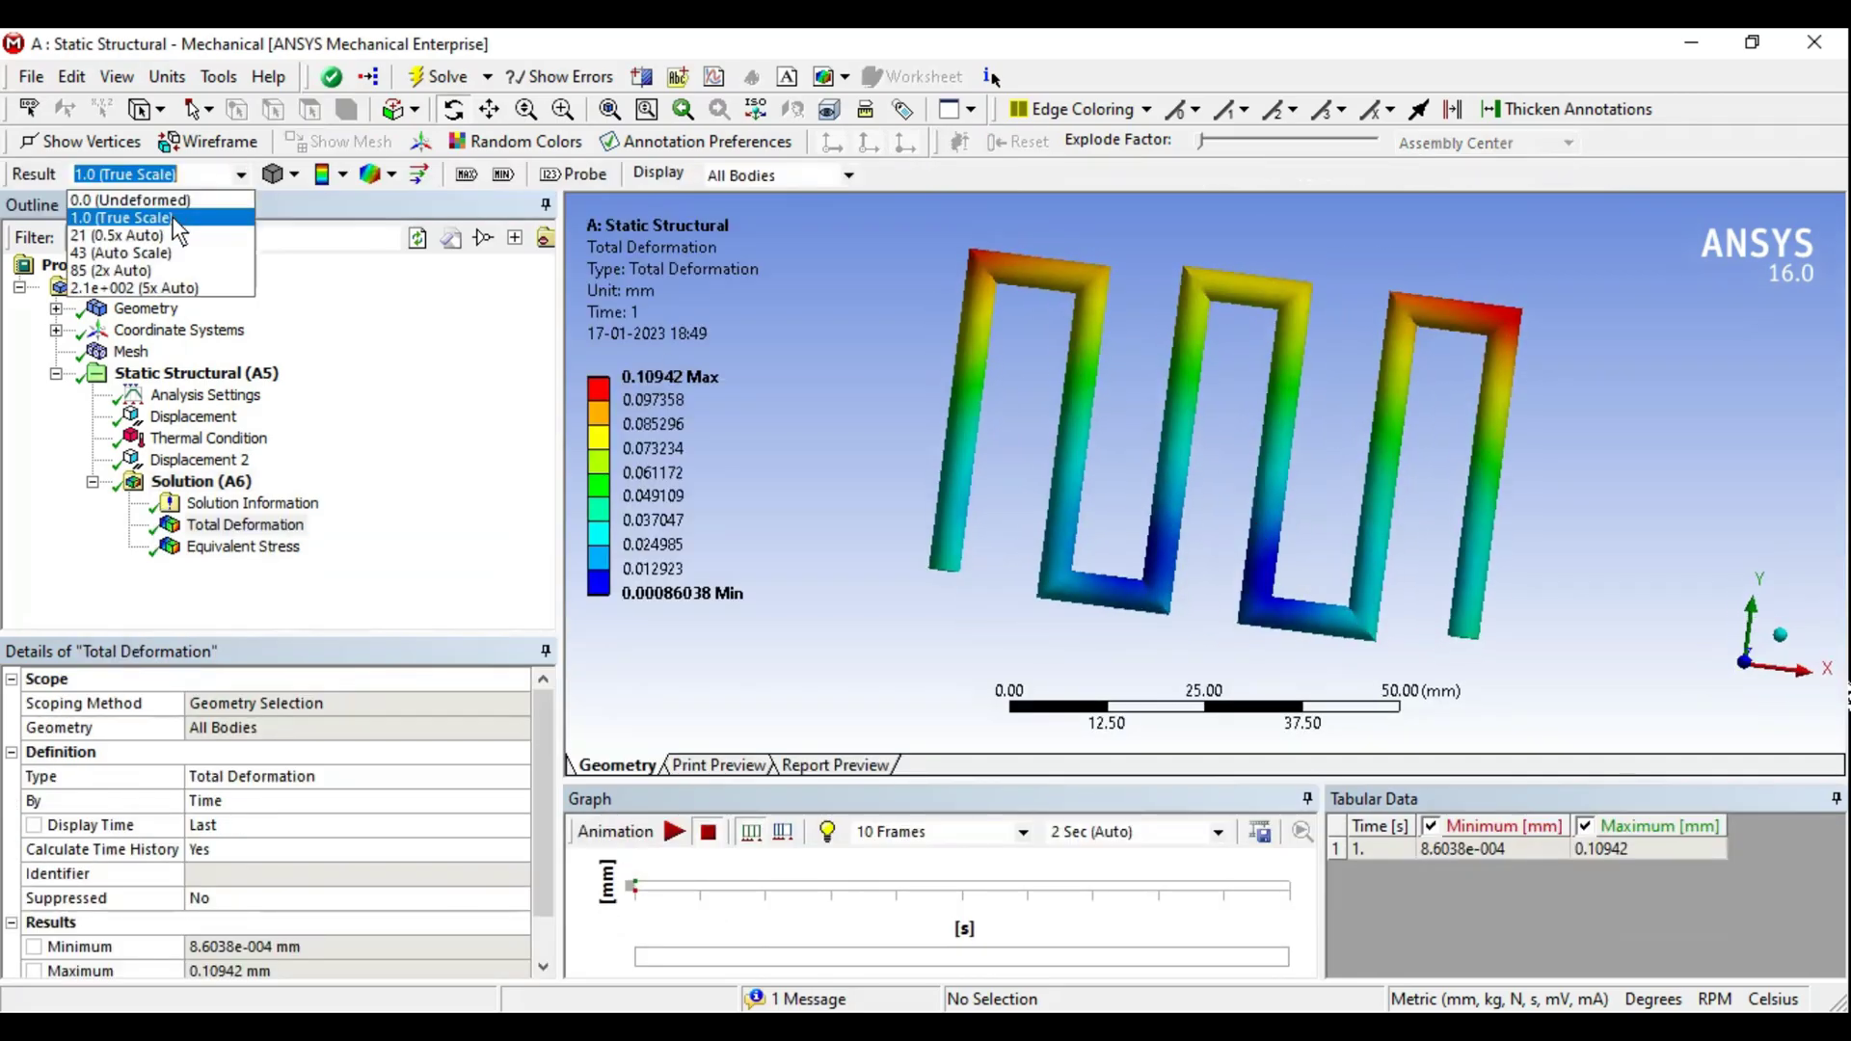
left_click(135, 237)
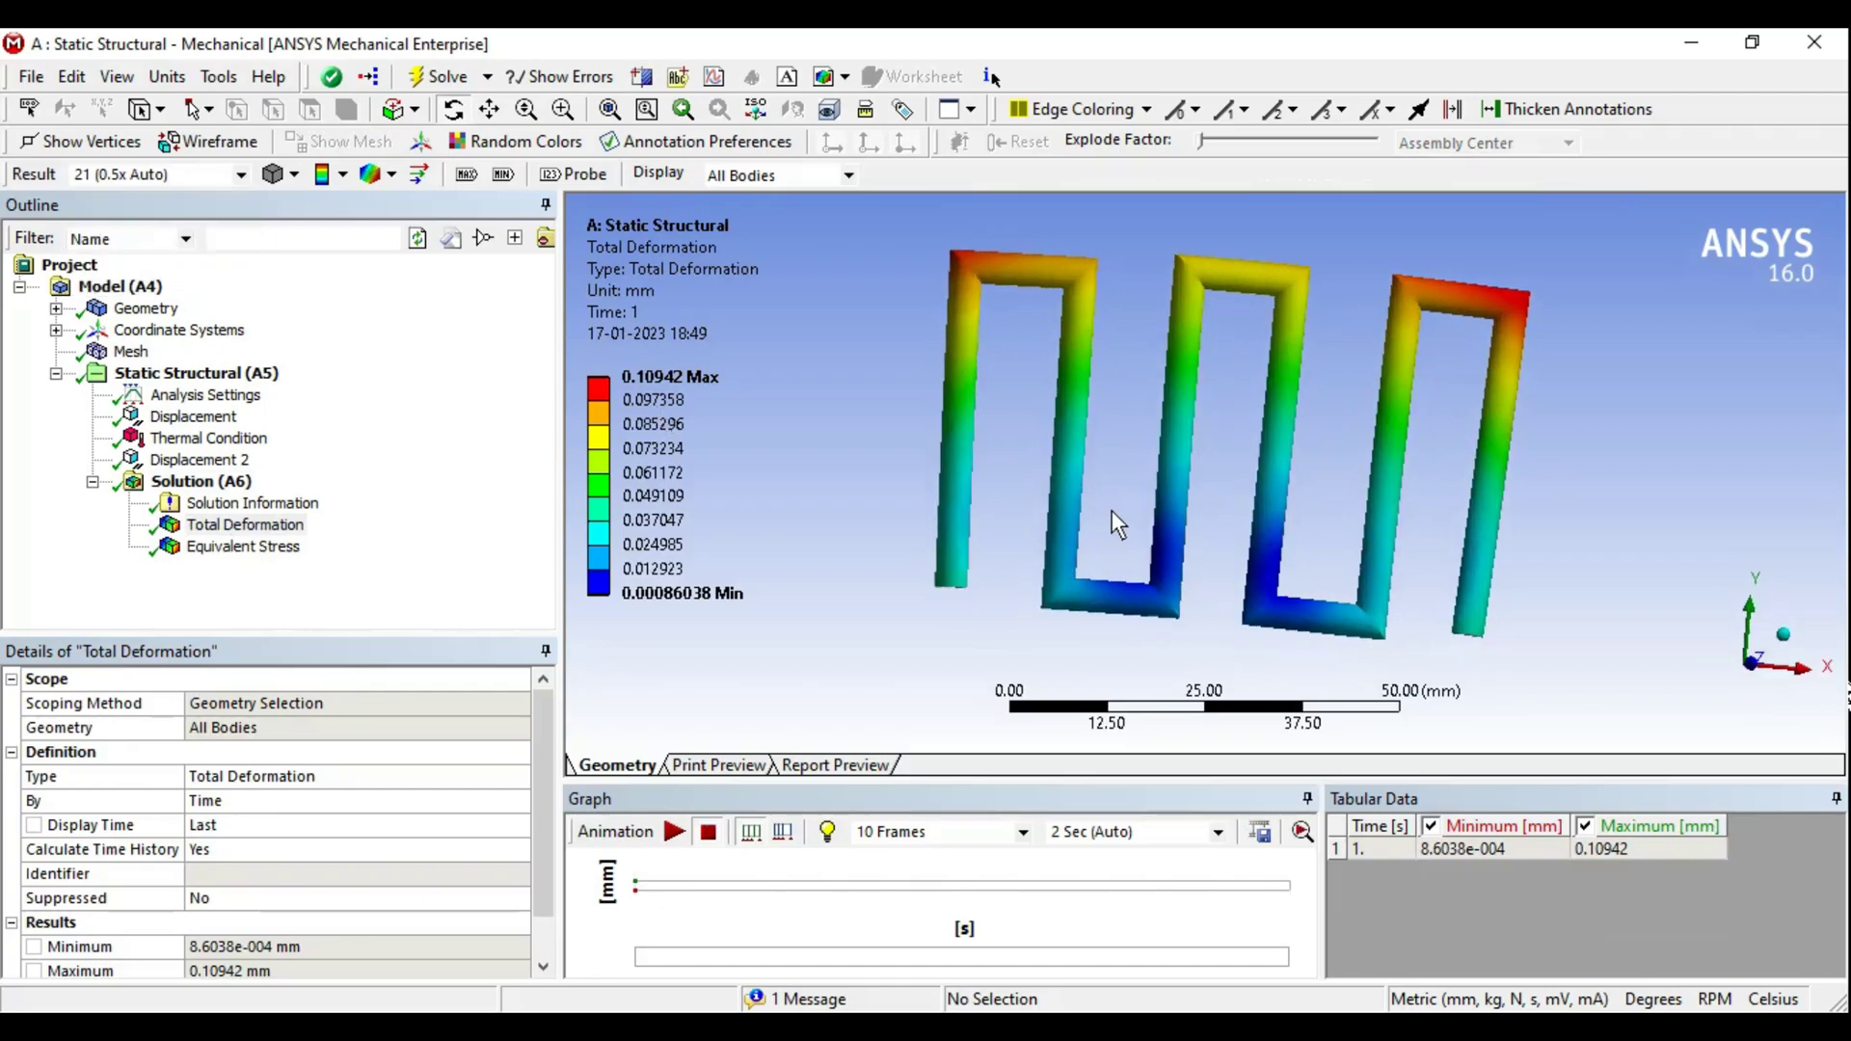
left_click(193, 228)
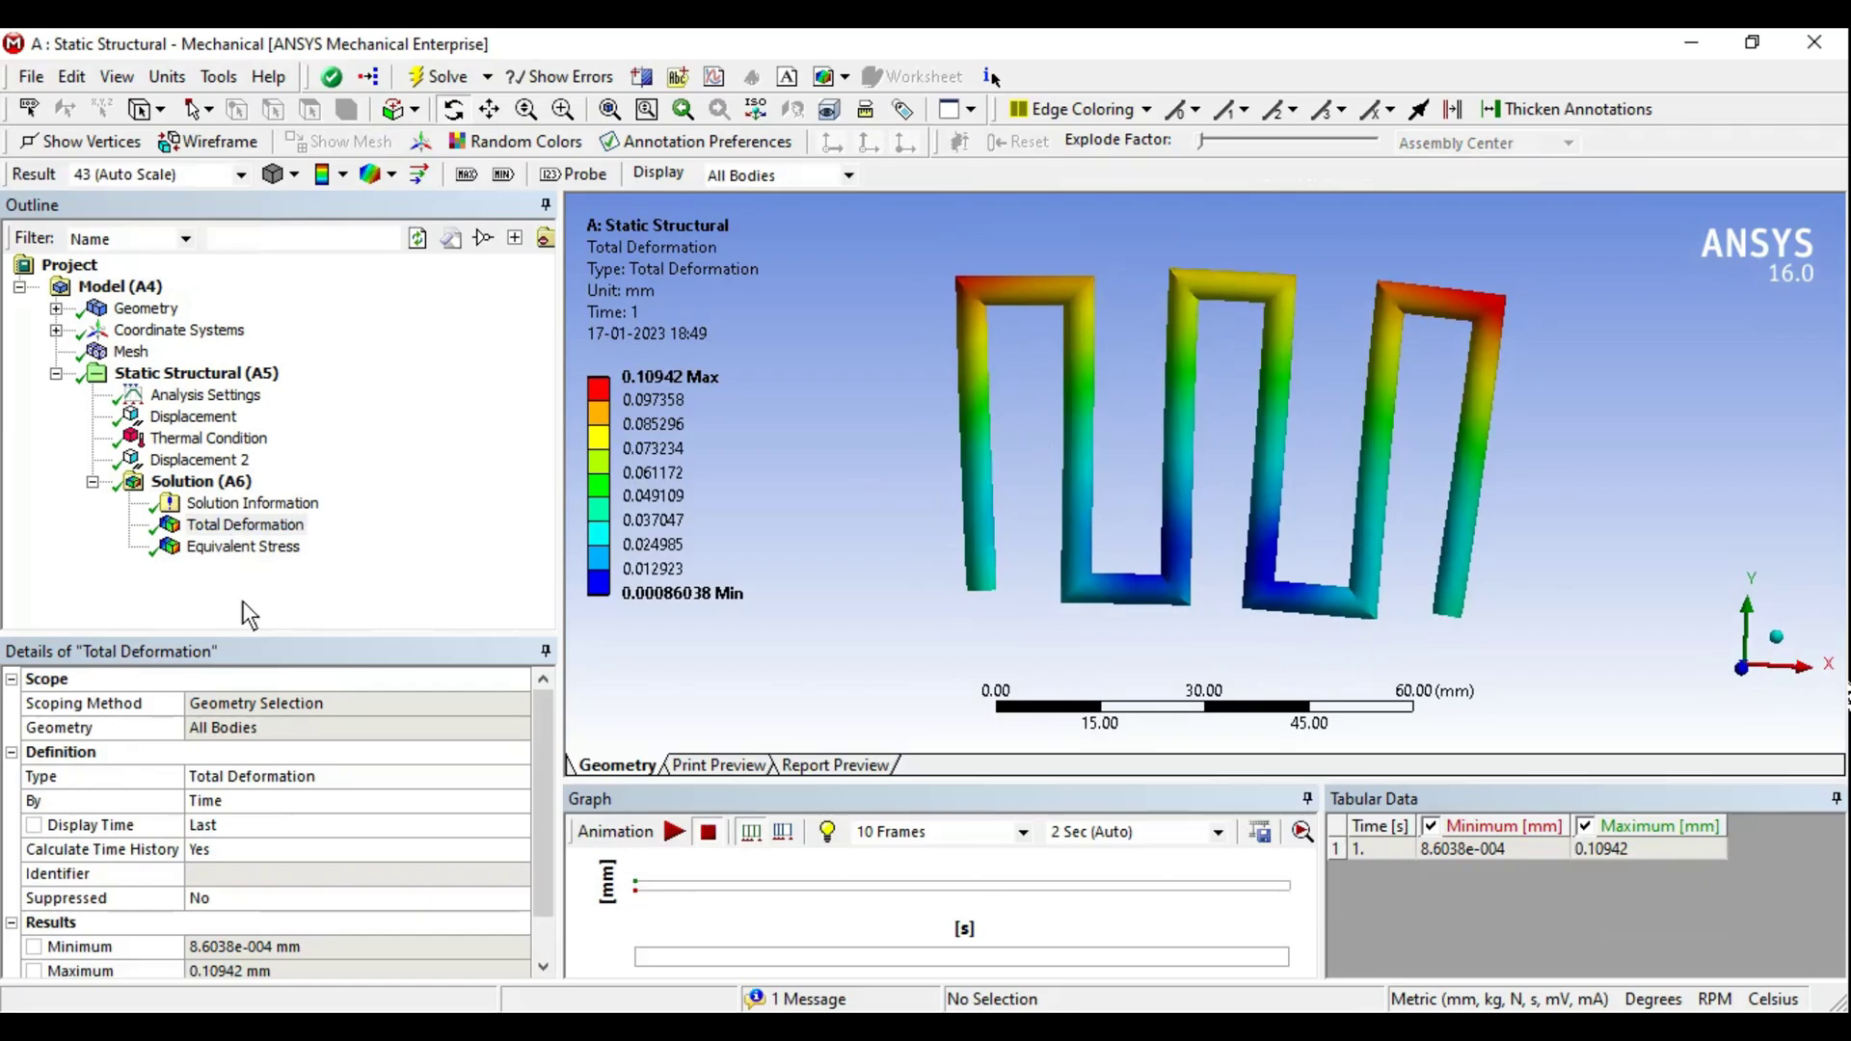
left_click(676, 833)
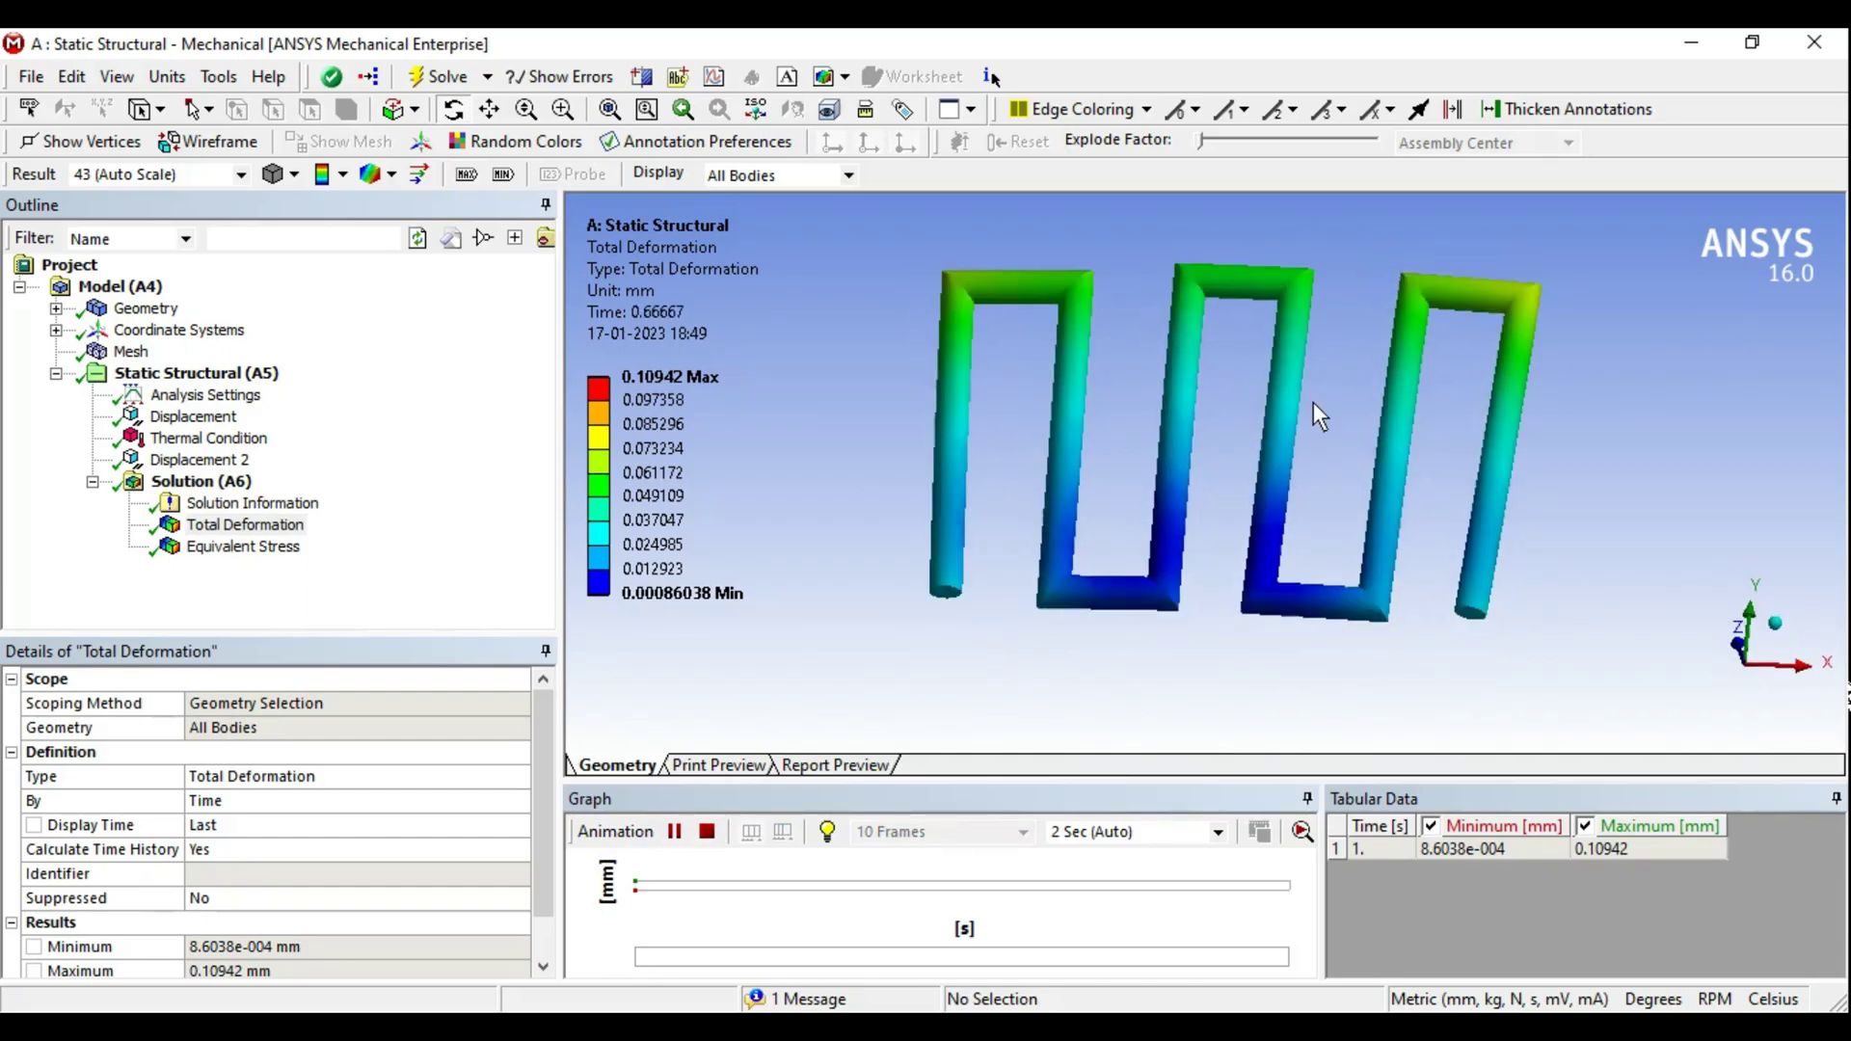
mouse_move(1313, 402)
middle_mouse_down()
mouse_move(1253, 465)
mouse_move(1308, 424)
middle_mouse_up()
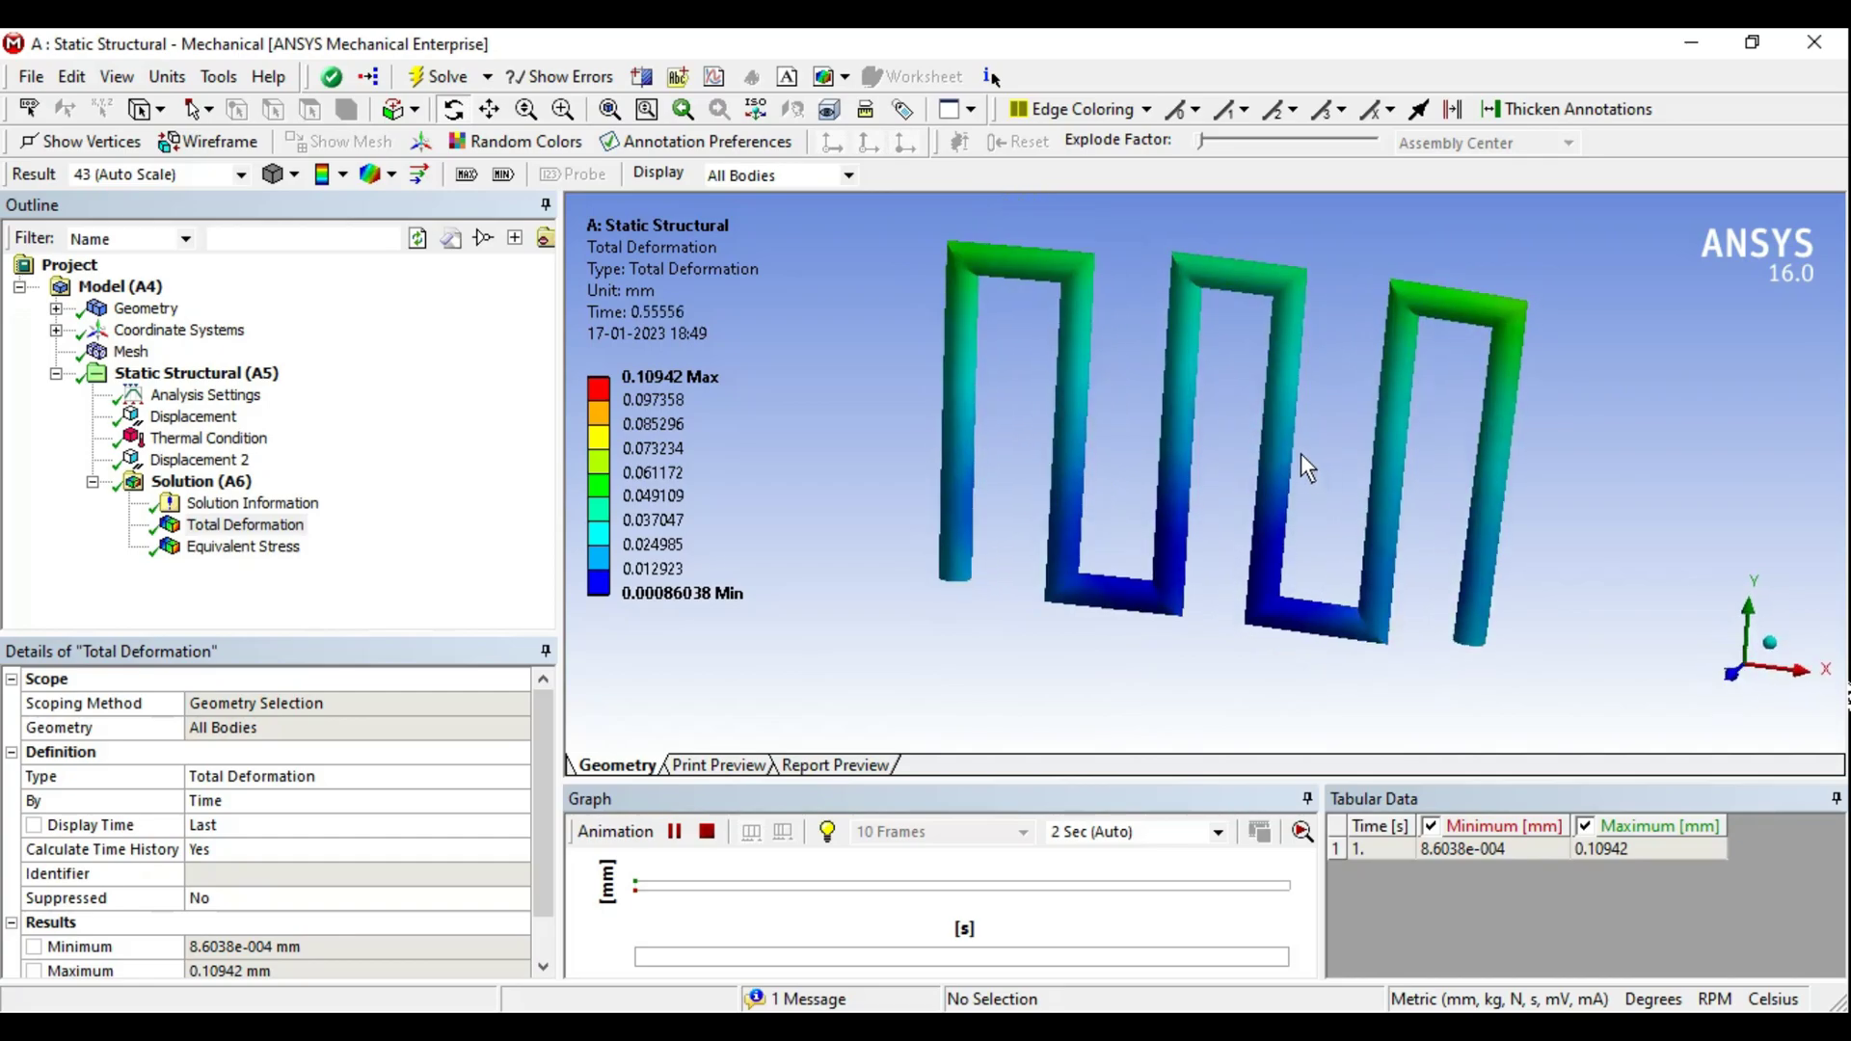
- Replay the deformation animation at 0.5x Auto scale from other angles
left_click(241, 175)
left_click(155, 232)
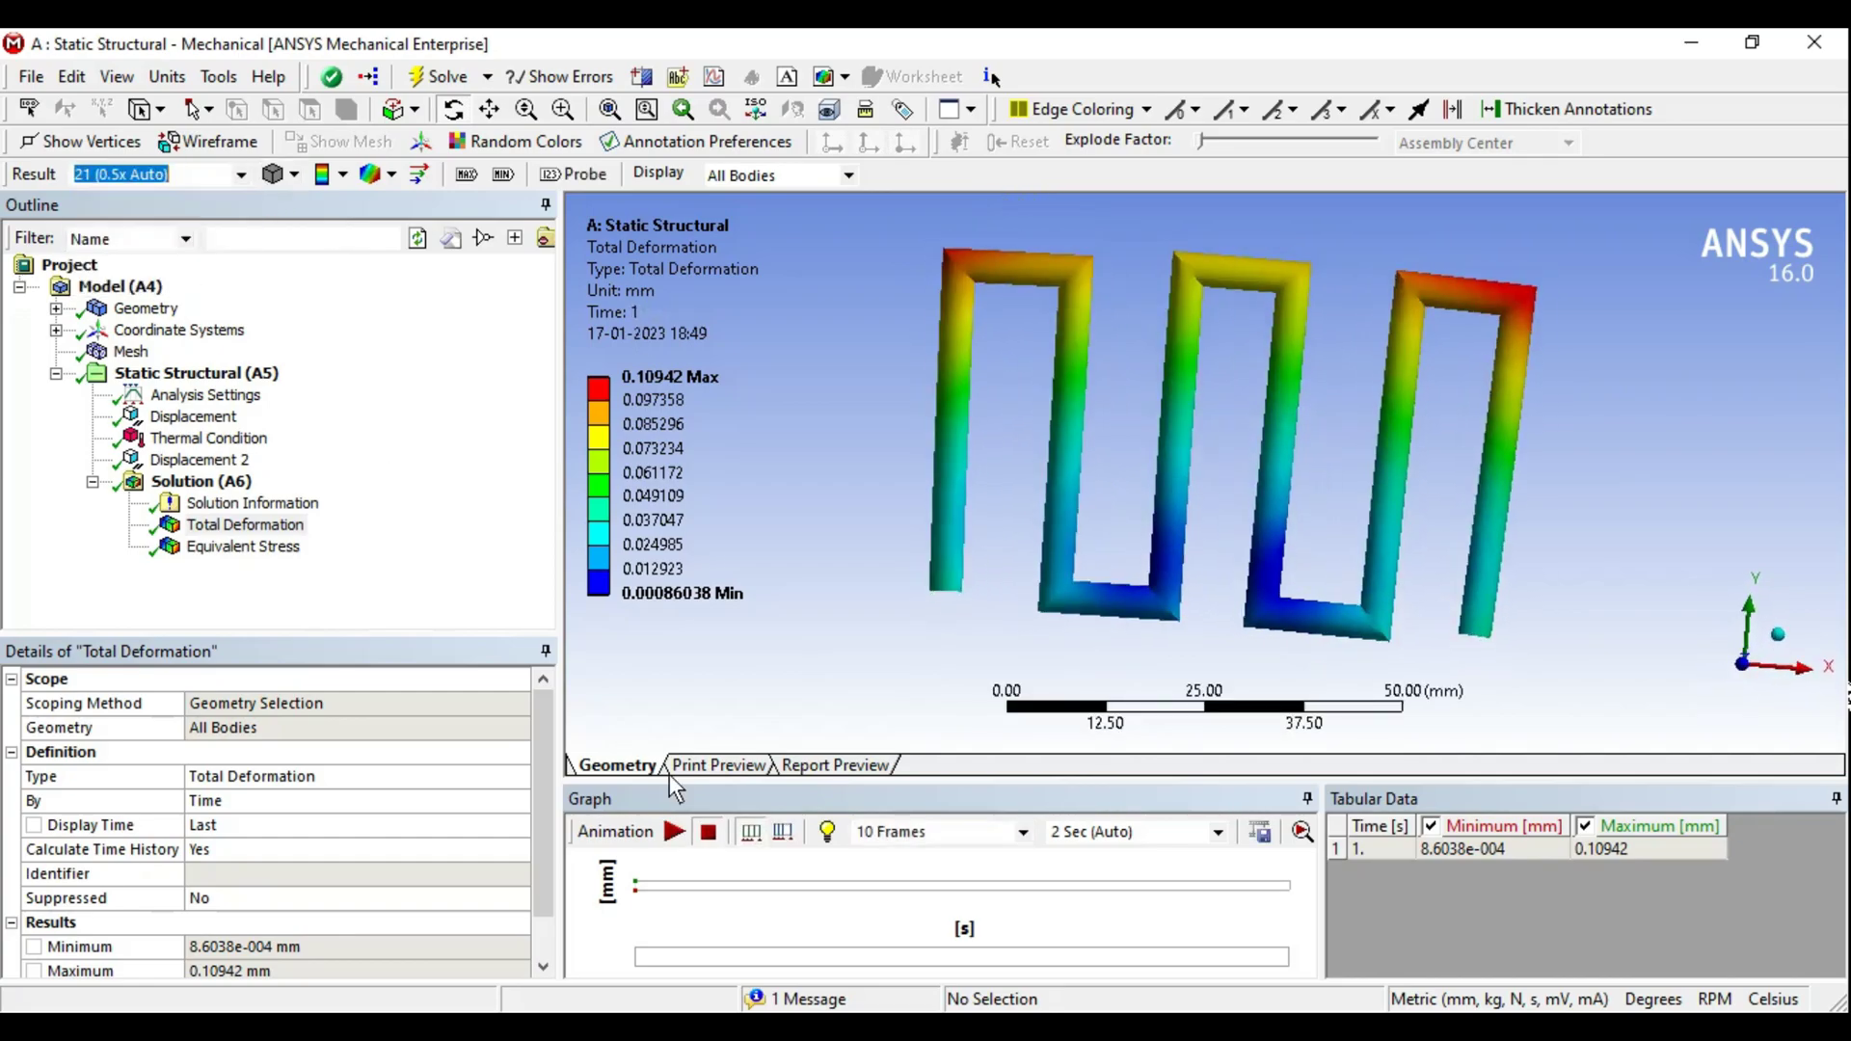
left_click(672, 833)
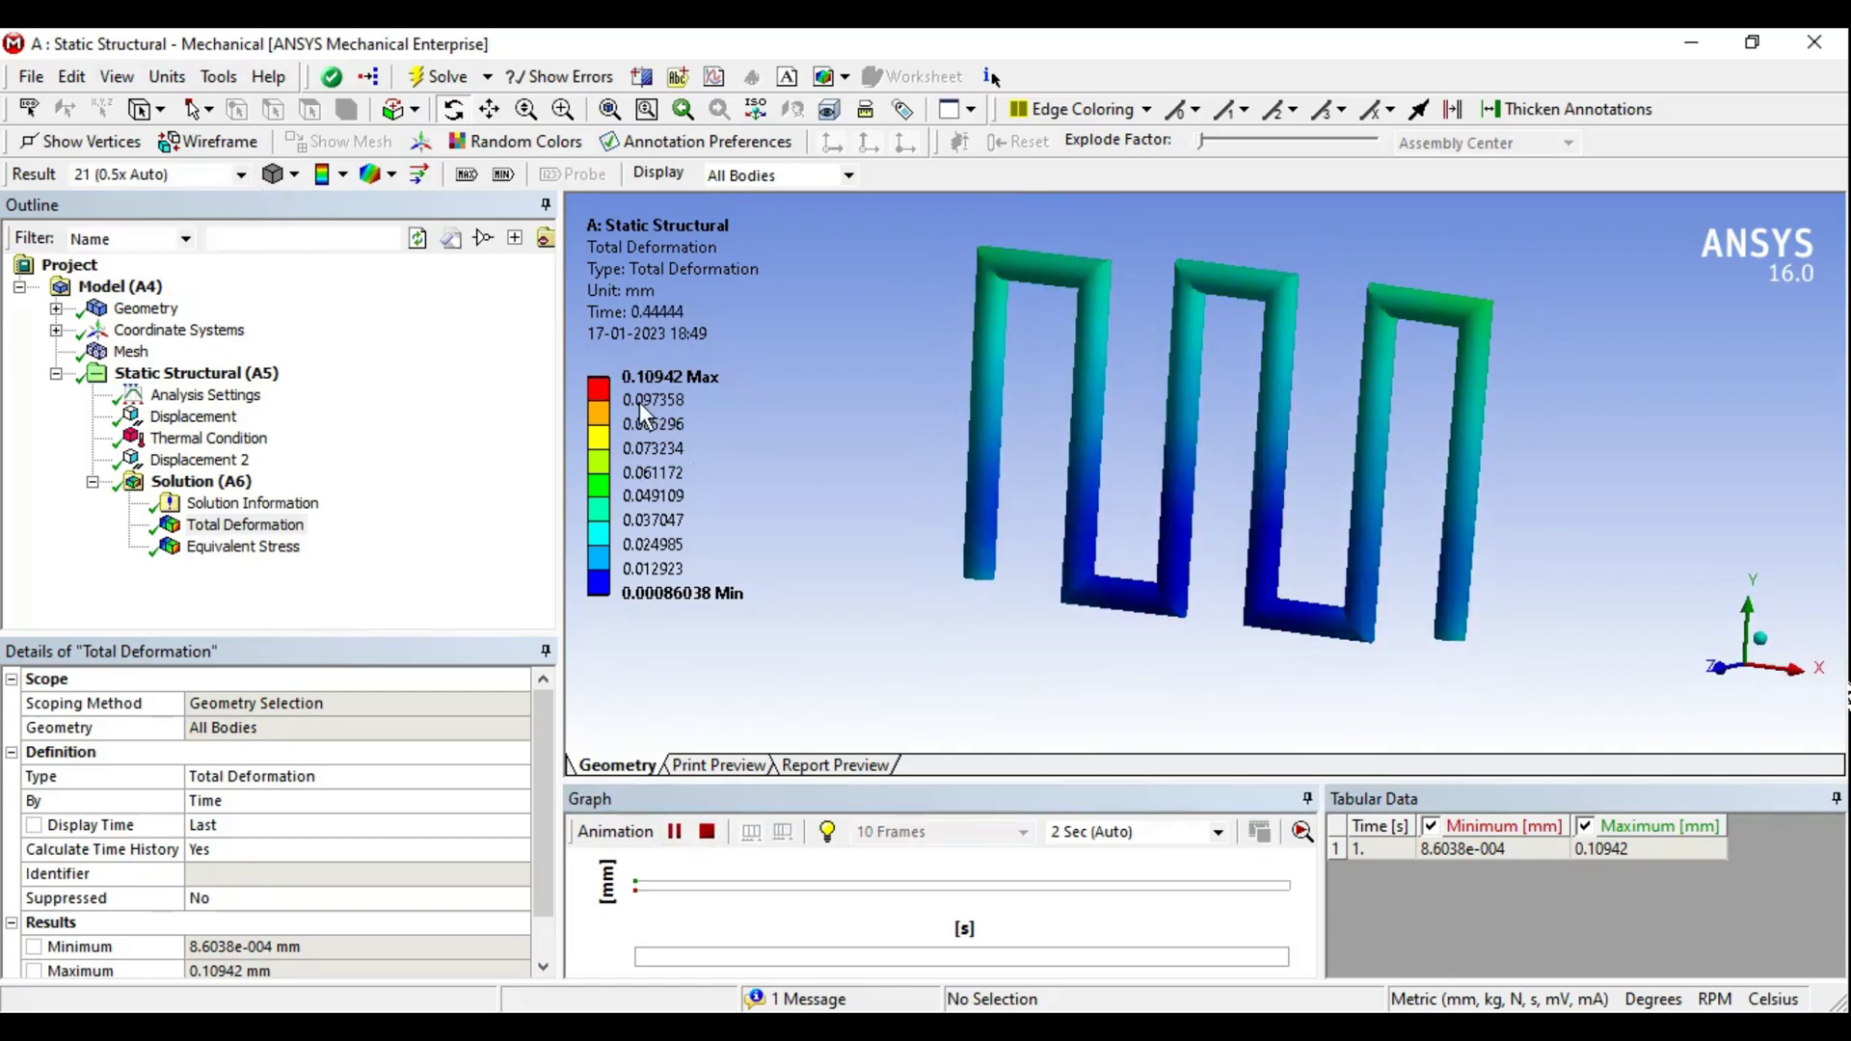
mouse_move(1188, 477)
middle_mouse_down()
mouse_move(1113, 455)
mouse_move(1207, 430)
middle_mouse_up()
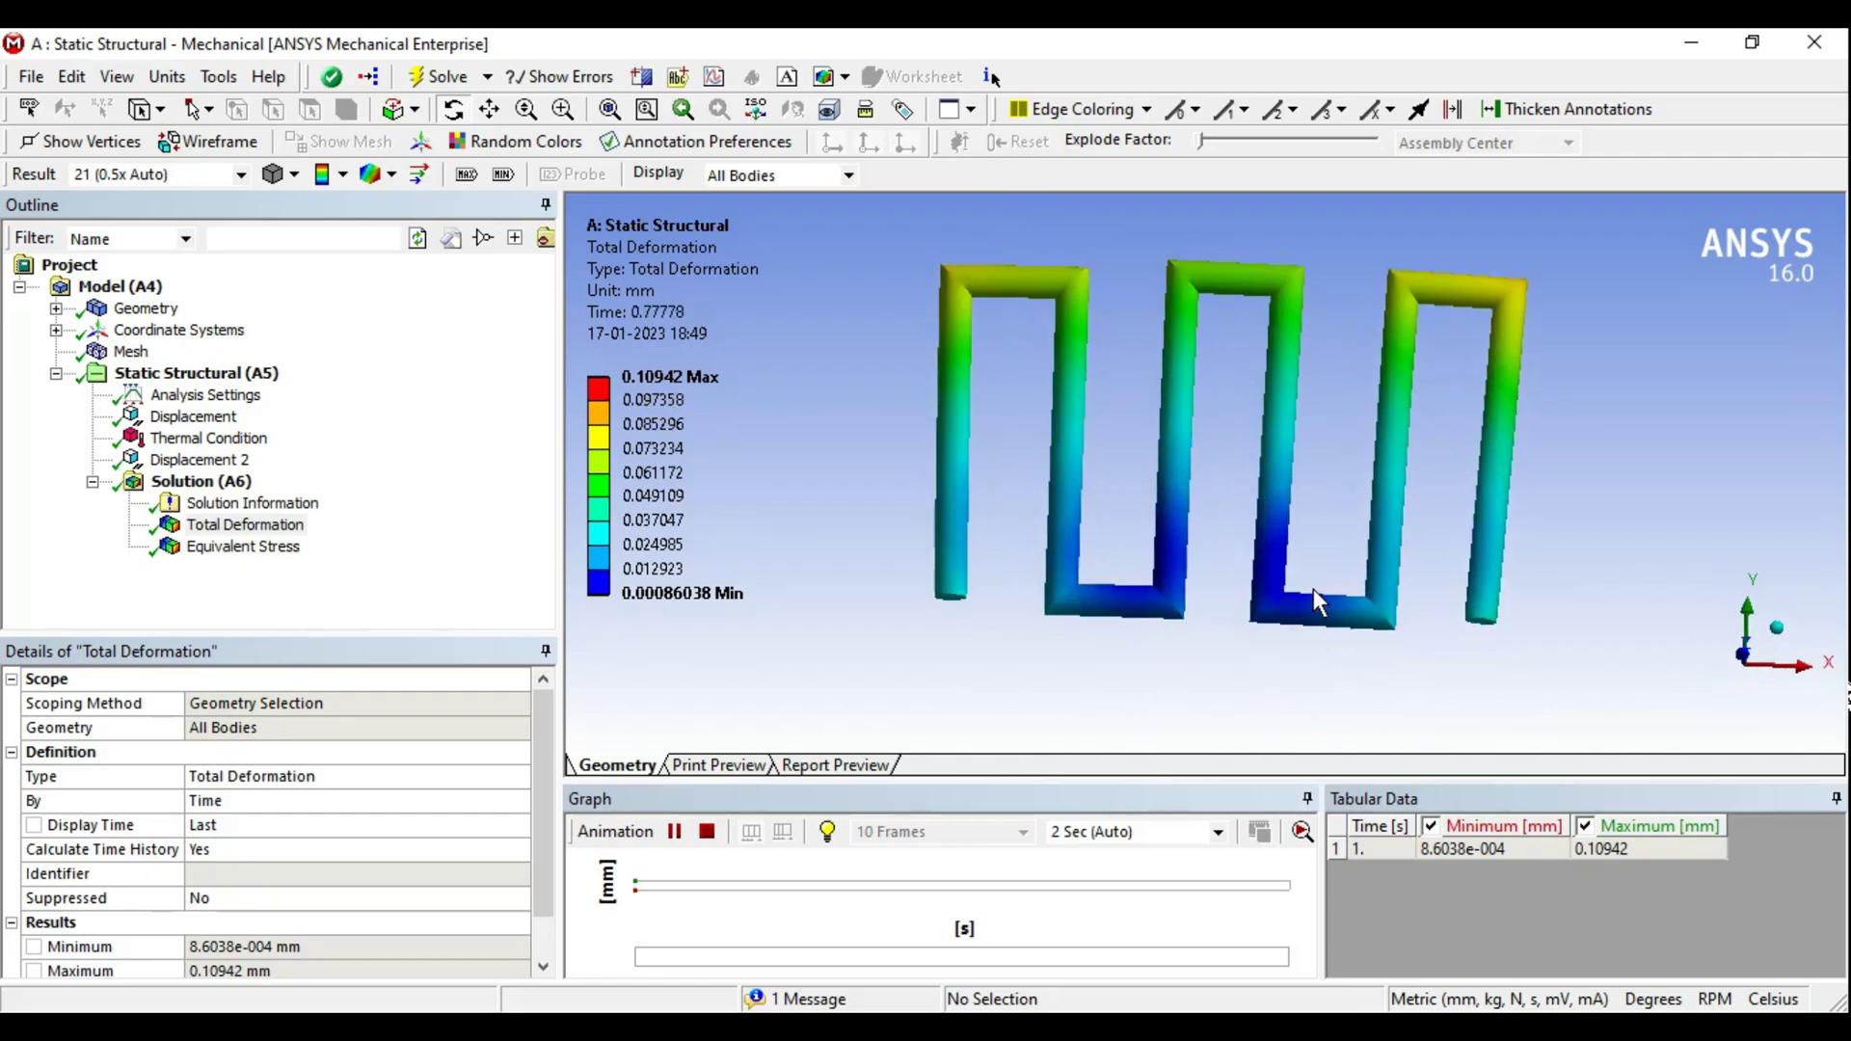
middle_click_drag(1189, 501, 1122, 470)
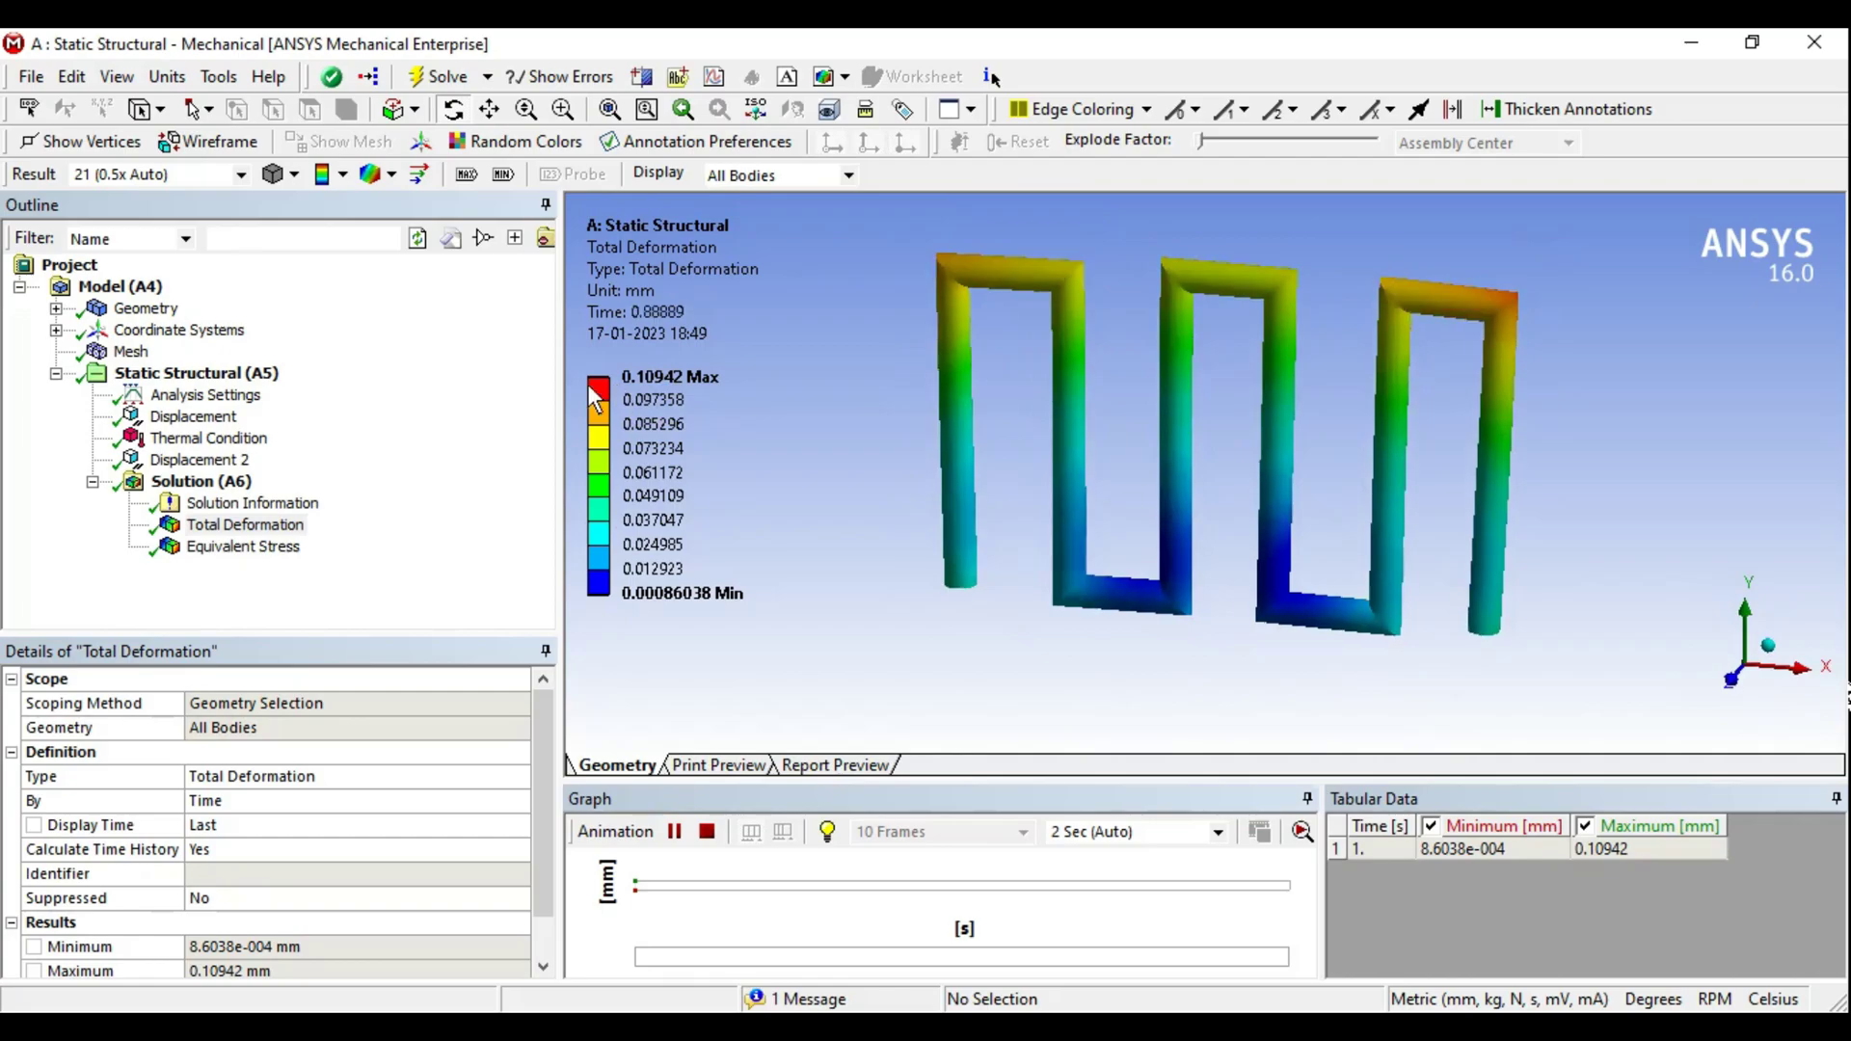
- Inspect Equivalent Stress (max 406.19 MPa), then Total Deformation and the Solution overview
left_click(232, 543)
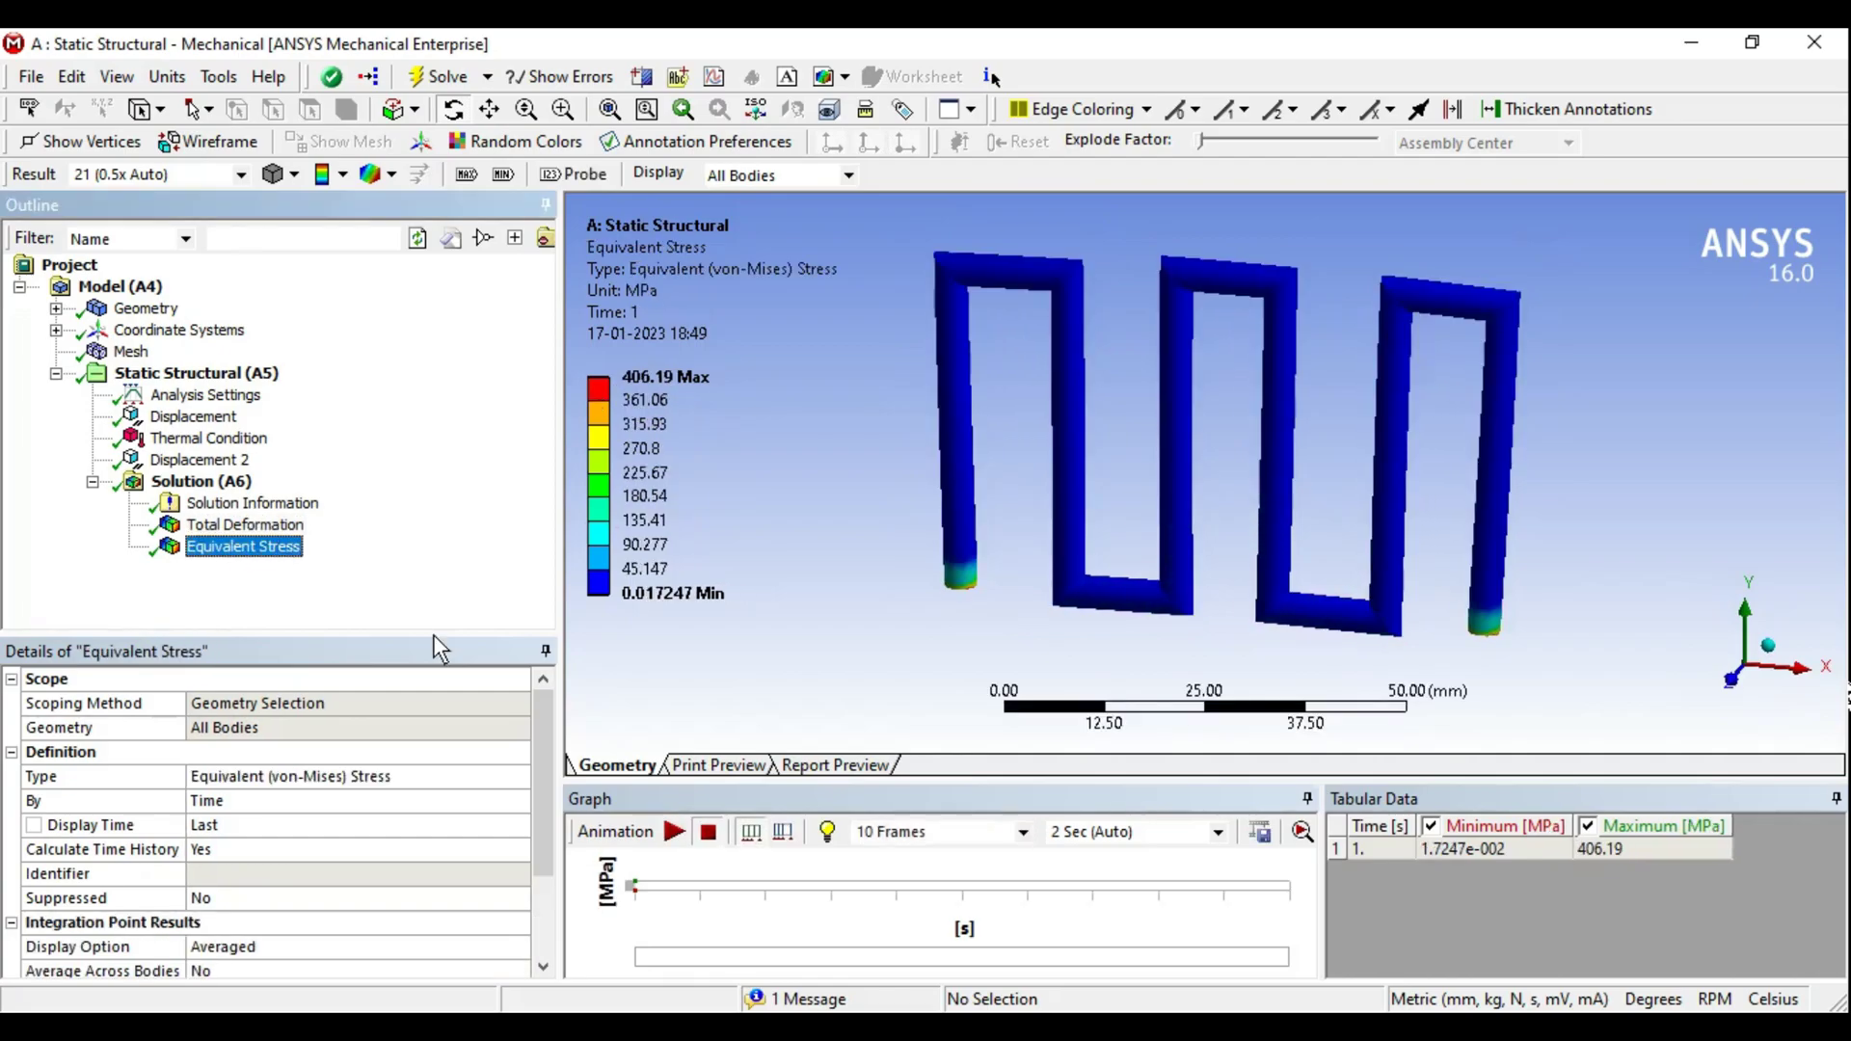
middle_click_drag(1141, 572, 1132, 471)
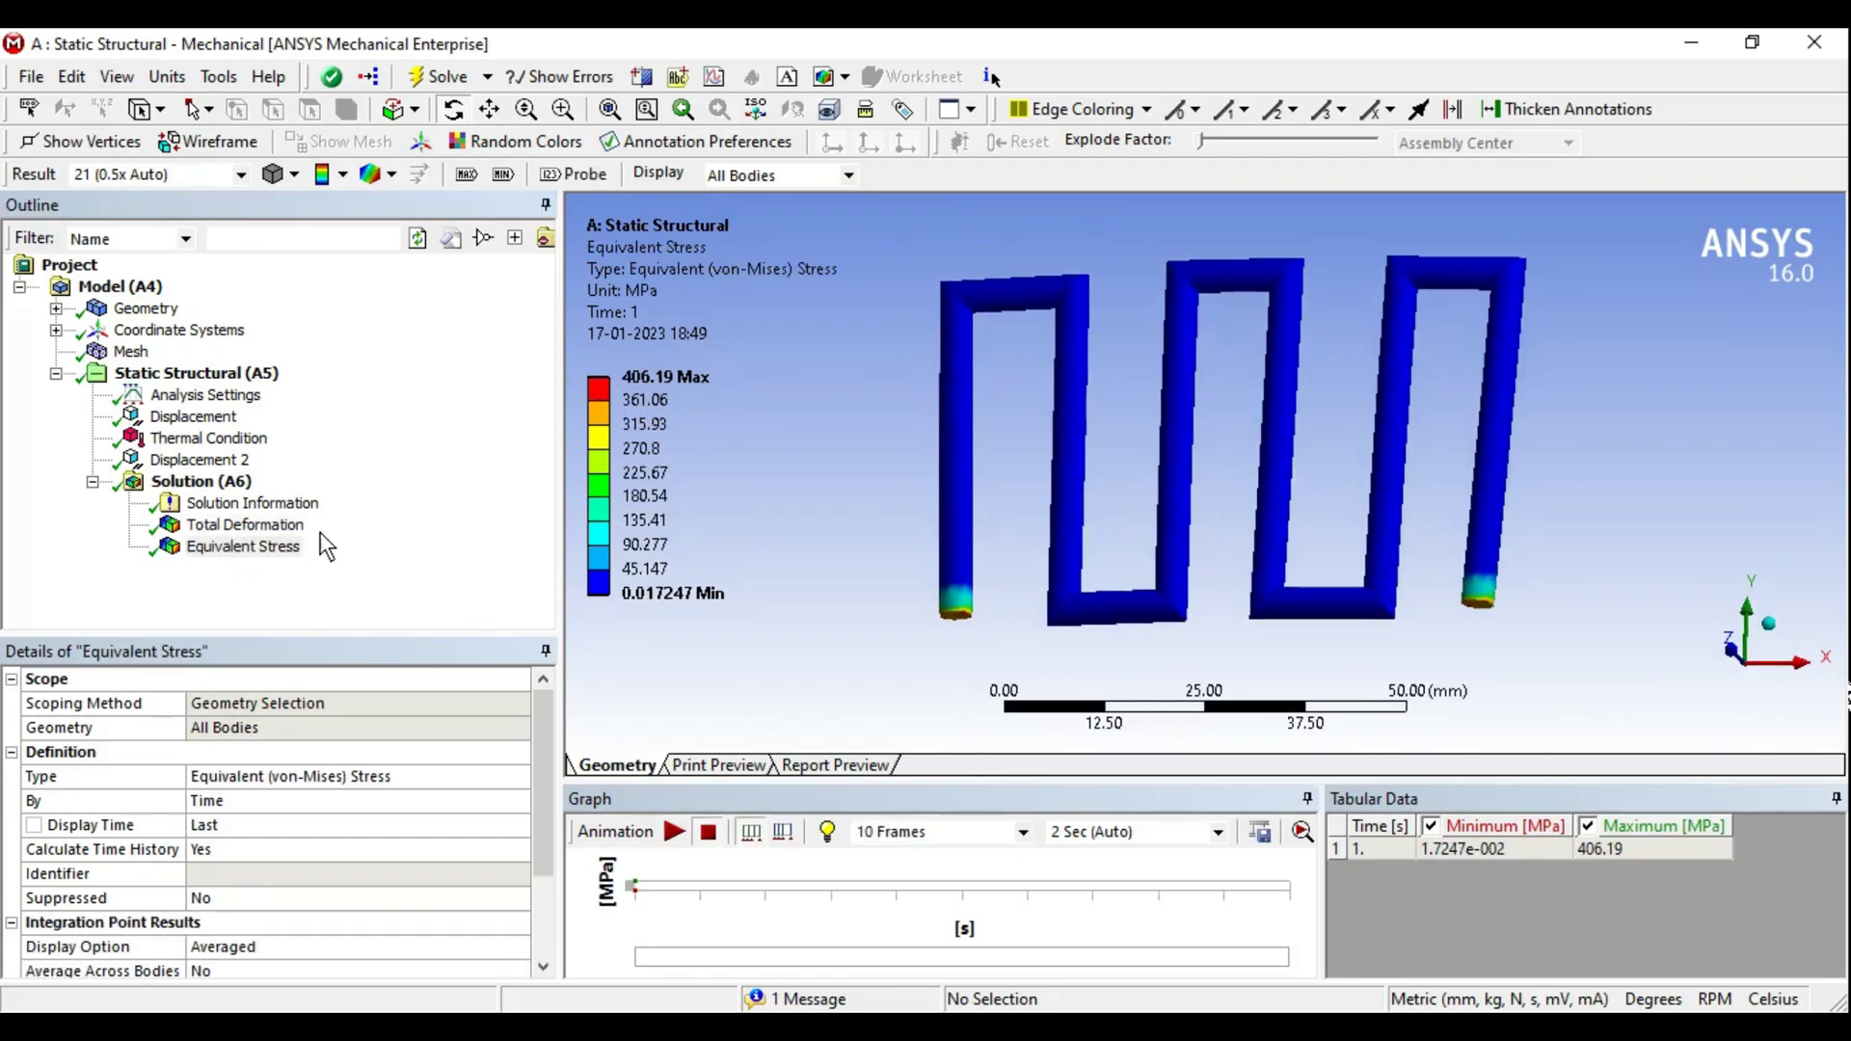
left_click(245, 525)
middle_click_drag(1164, 351, 1103, 397)
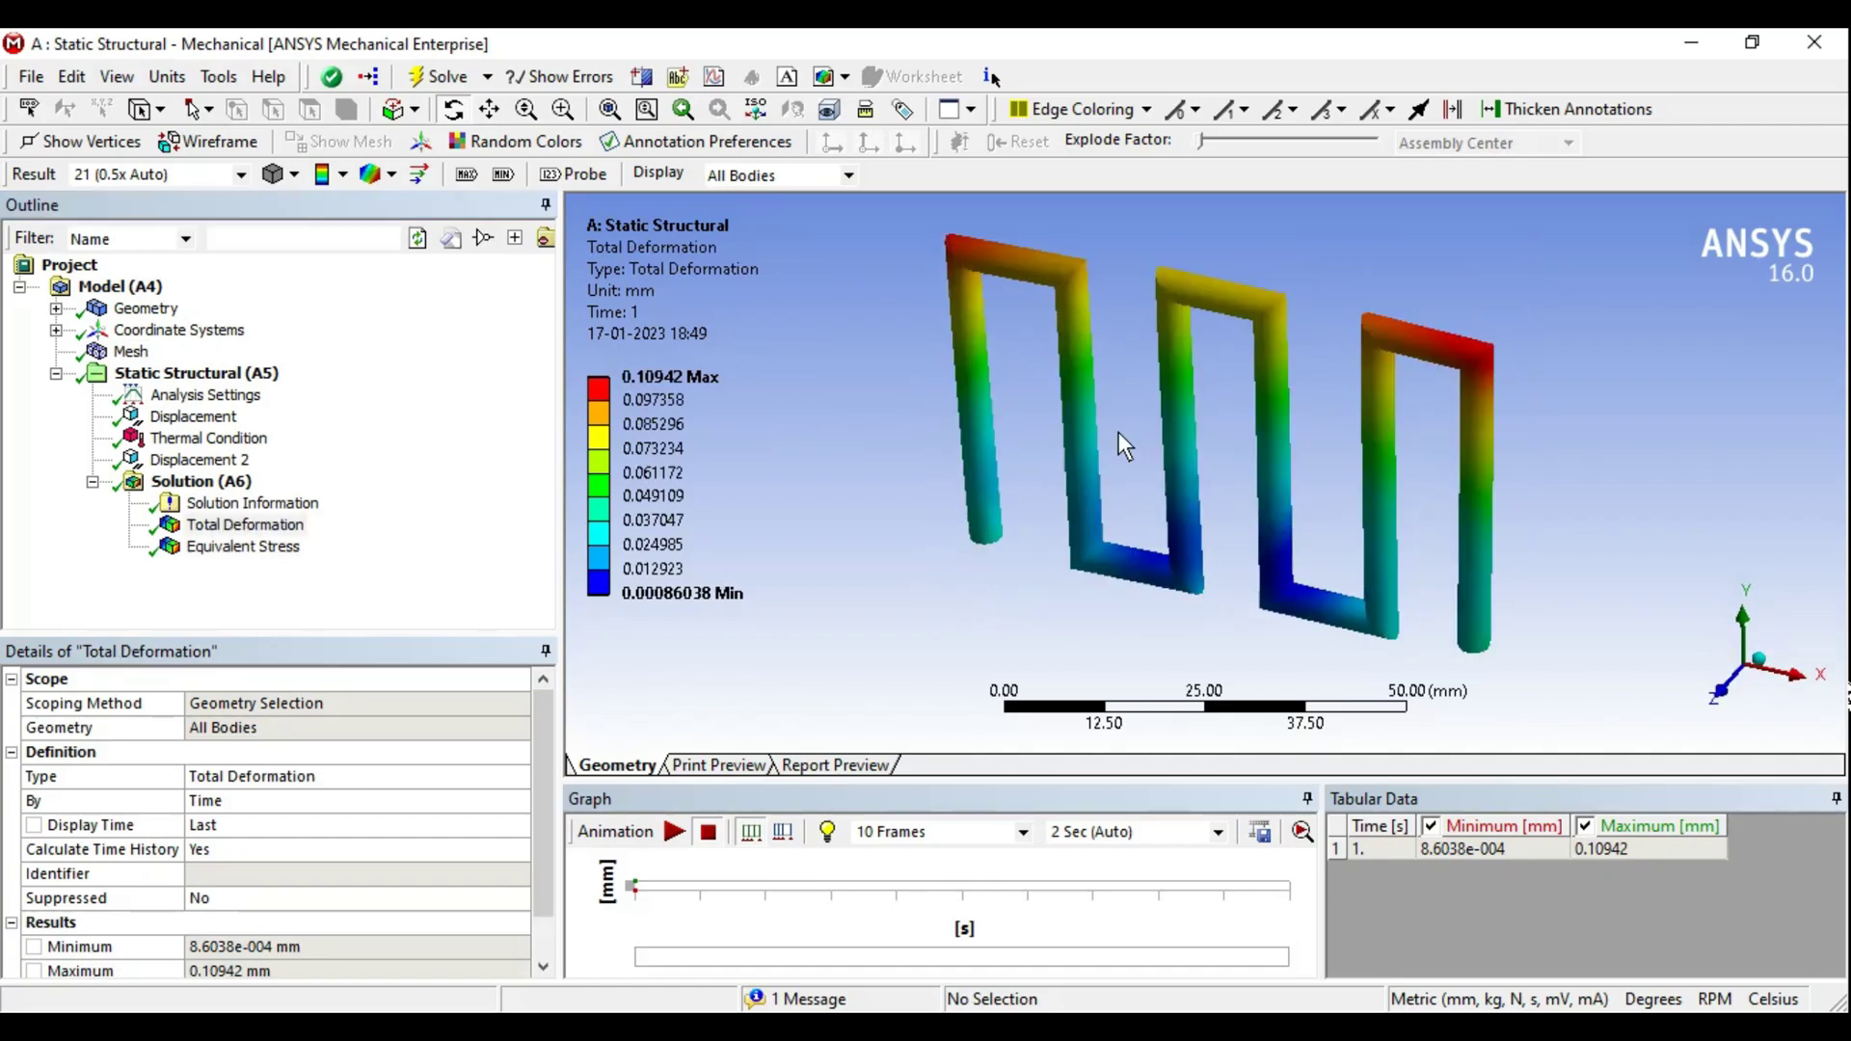
left_click(231, 485)
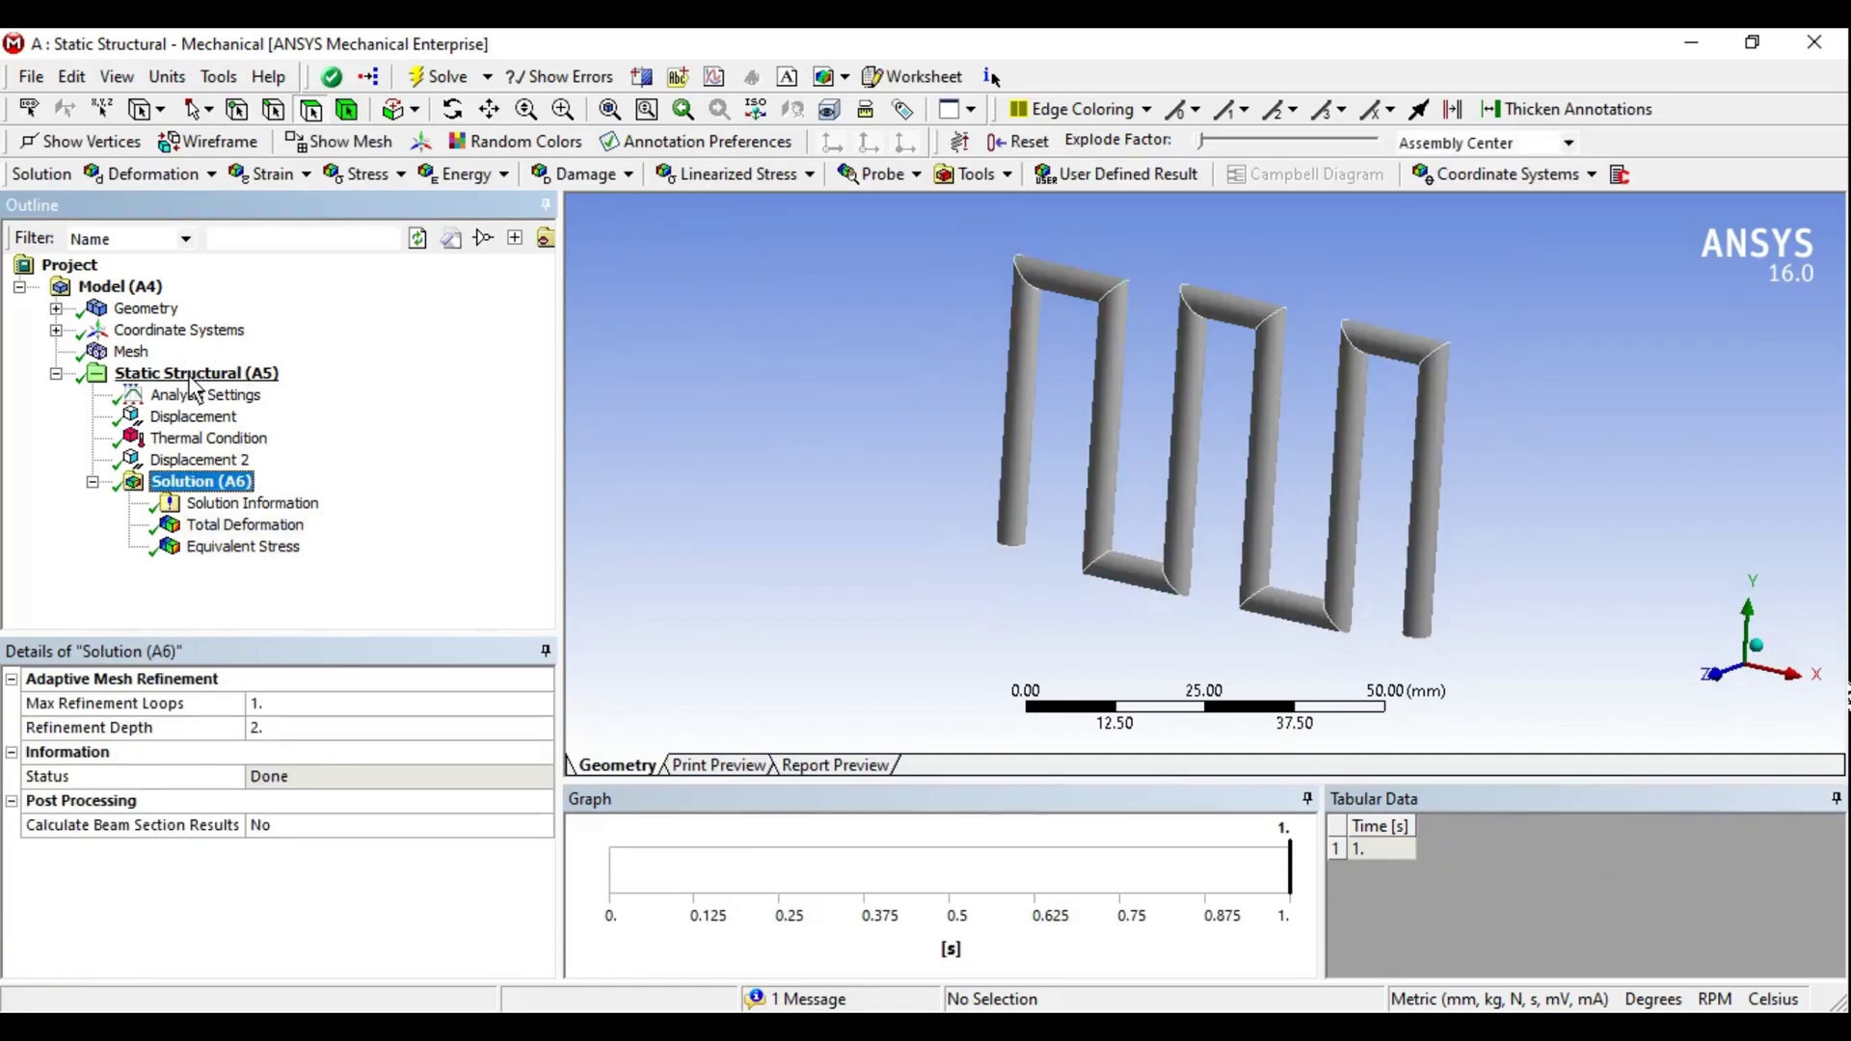
- Raise the Thermal Condition magnitude to 300 °C and re-solve the analysis
left_click(191, 378)
left_click(293, 180)
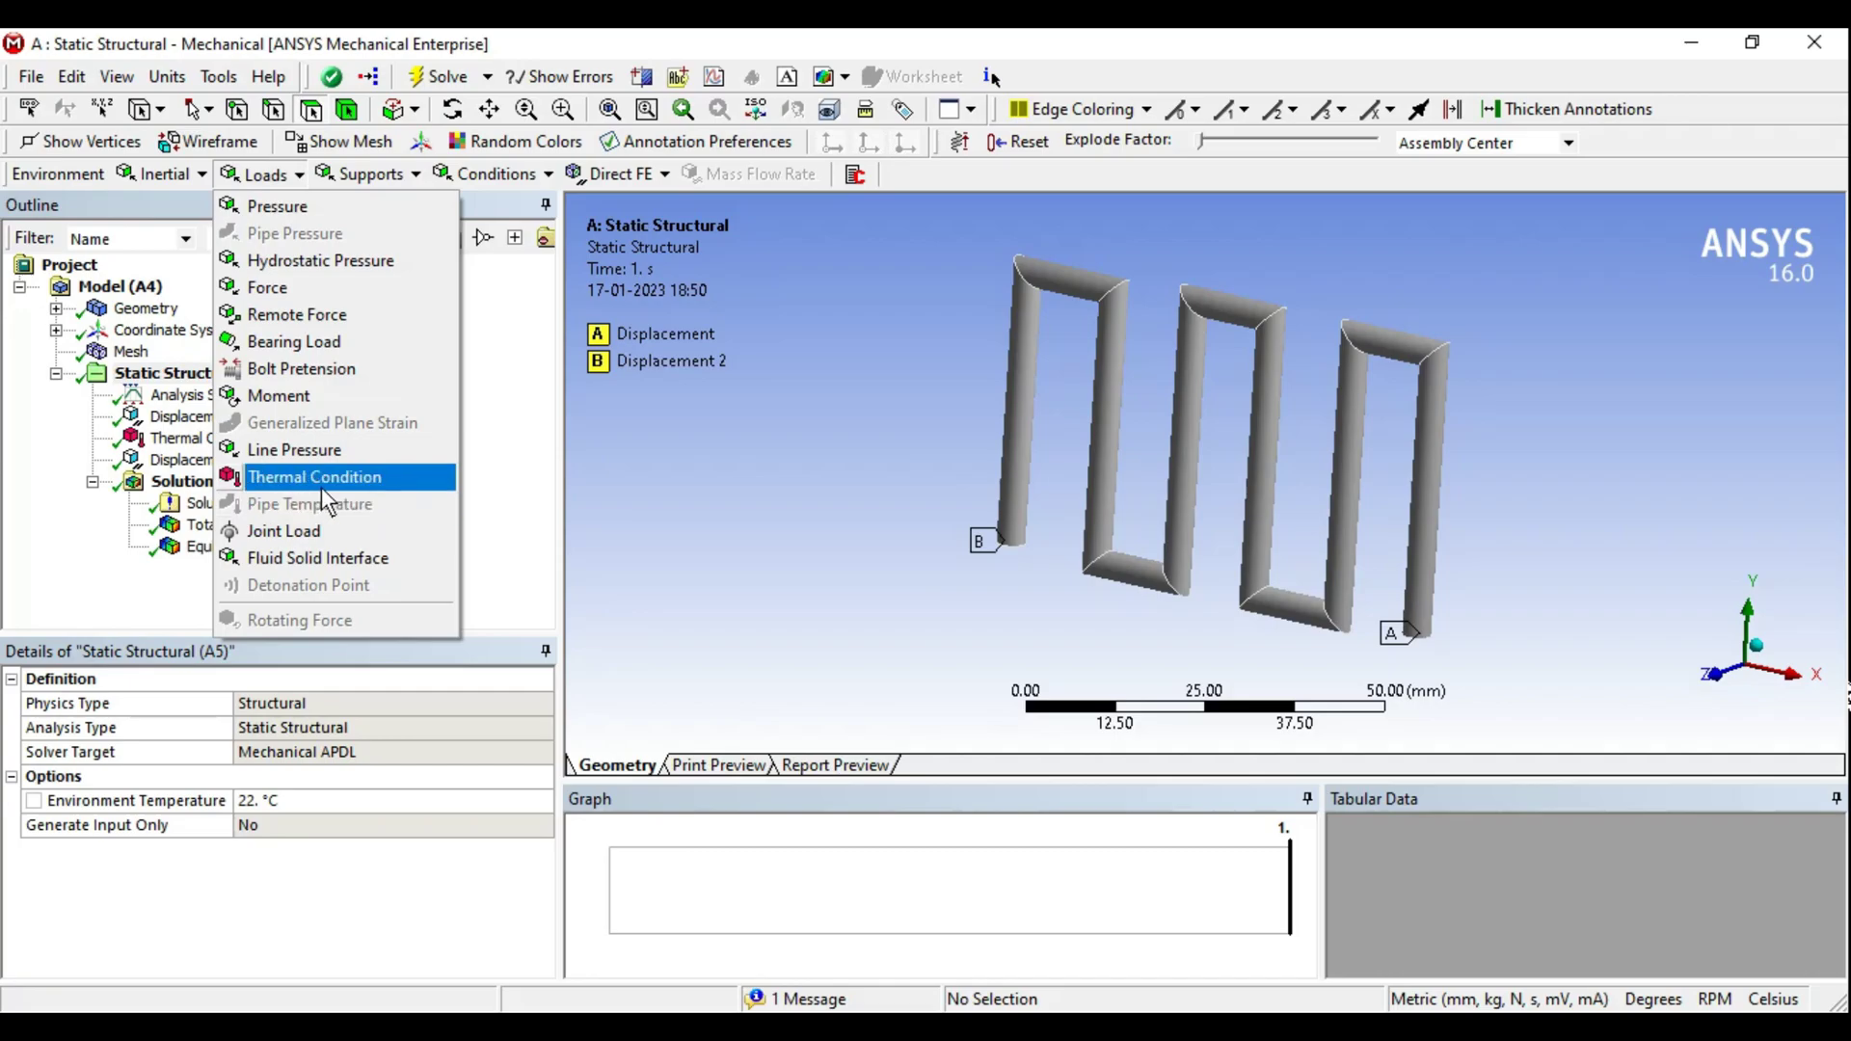
left_click(797, 480)
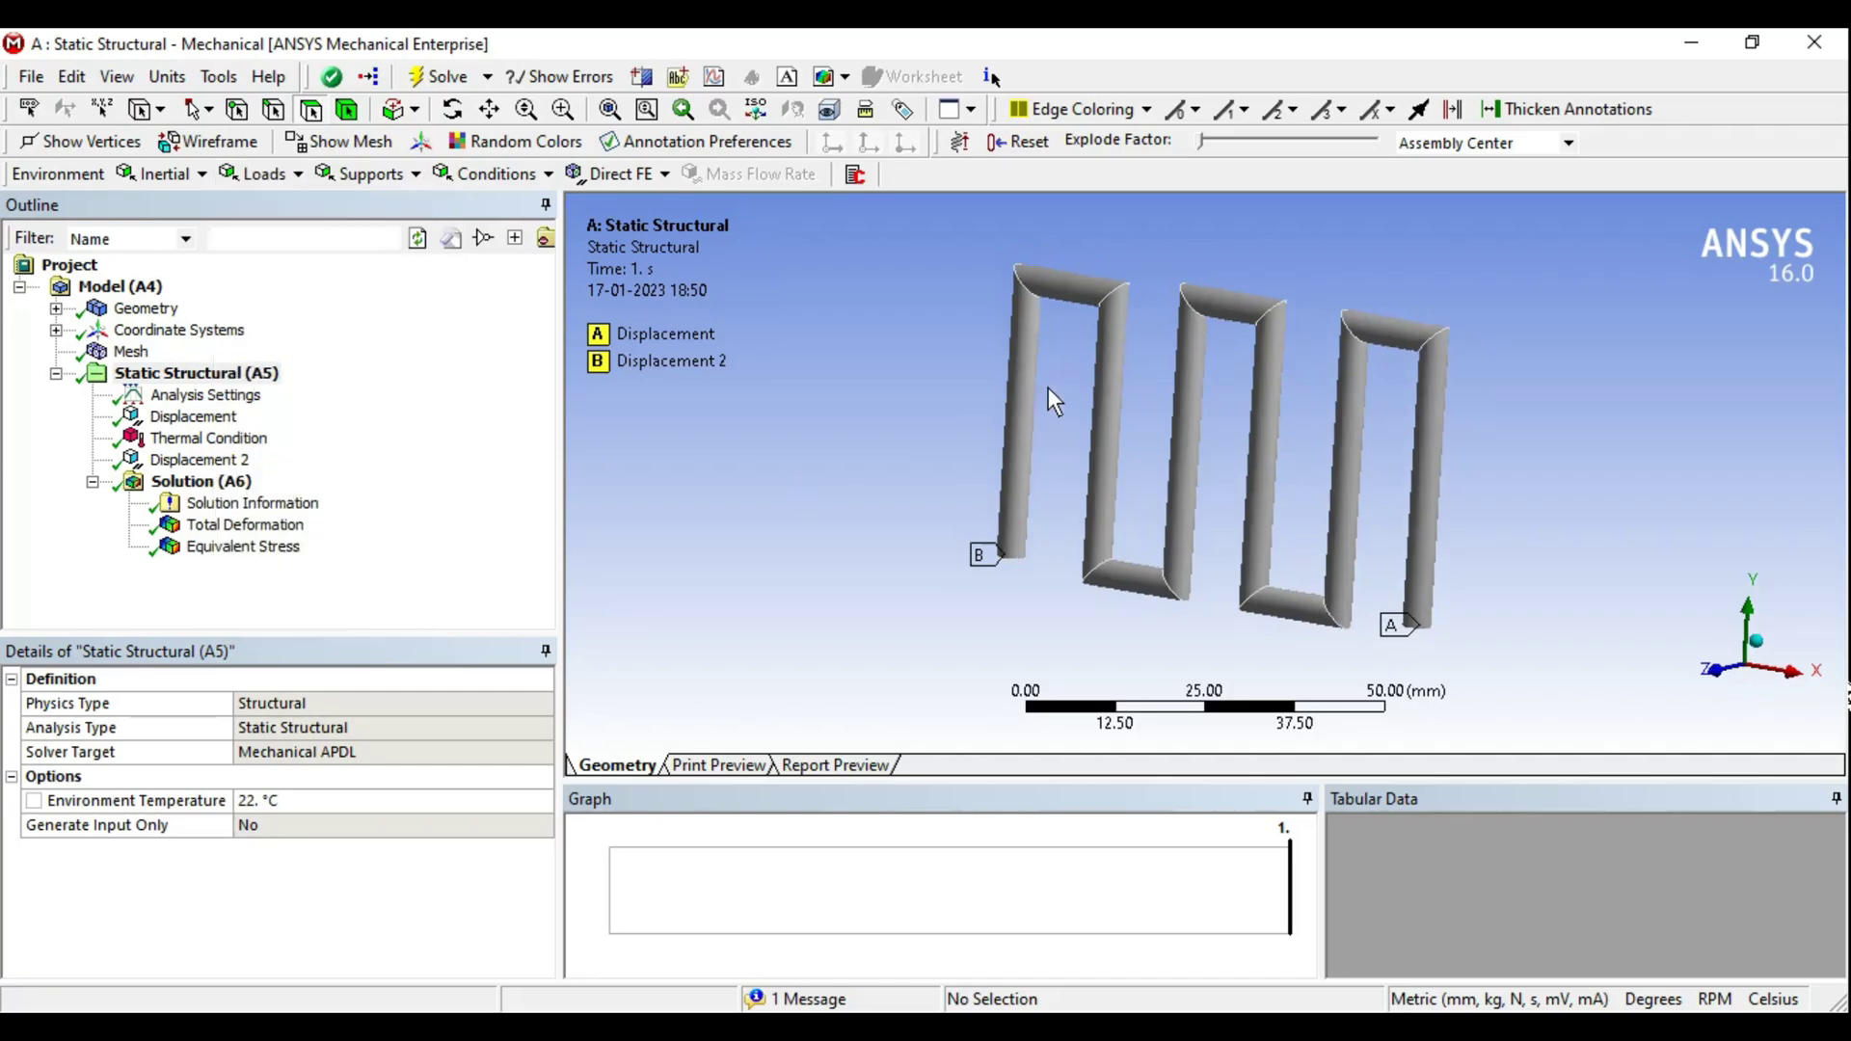
middle_click_drag(1049, 388, 1026, 403)
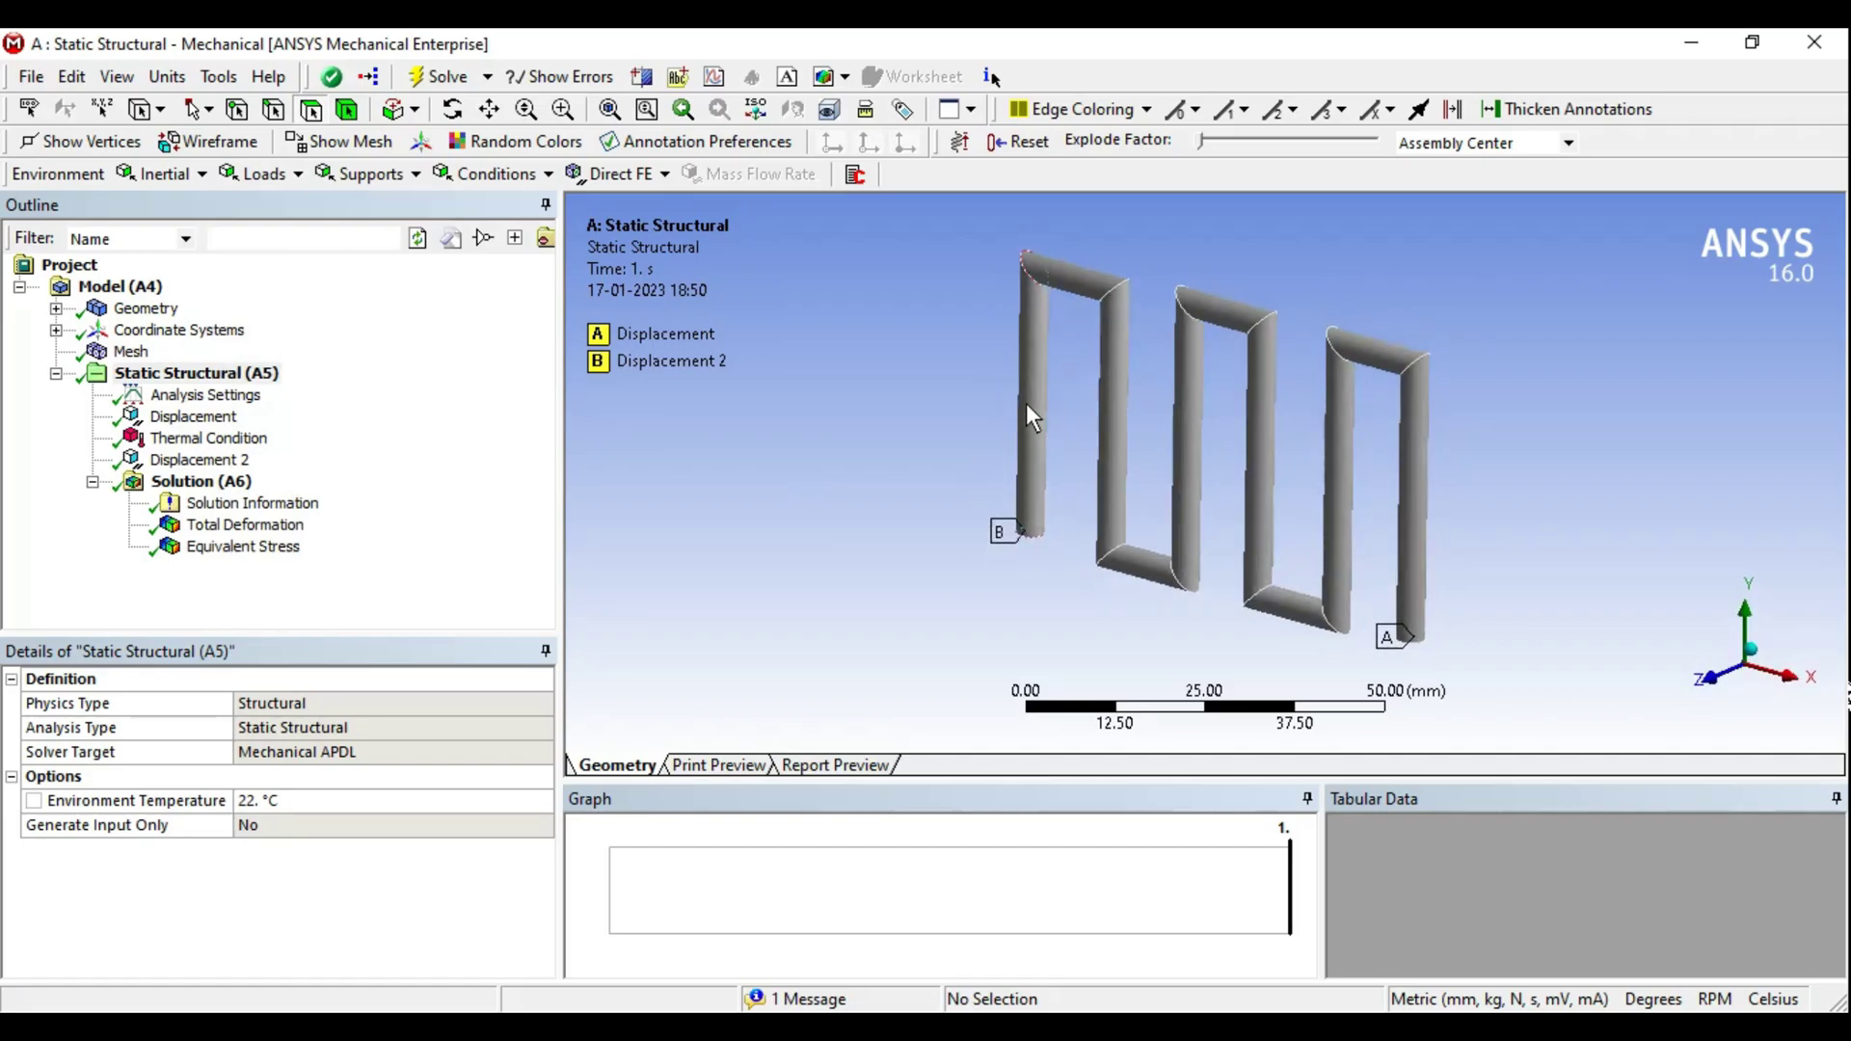
left_click(183, 445)
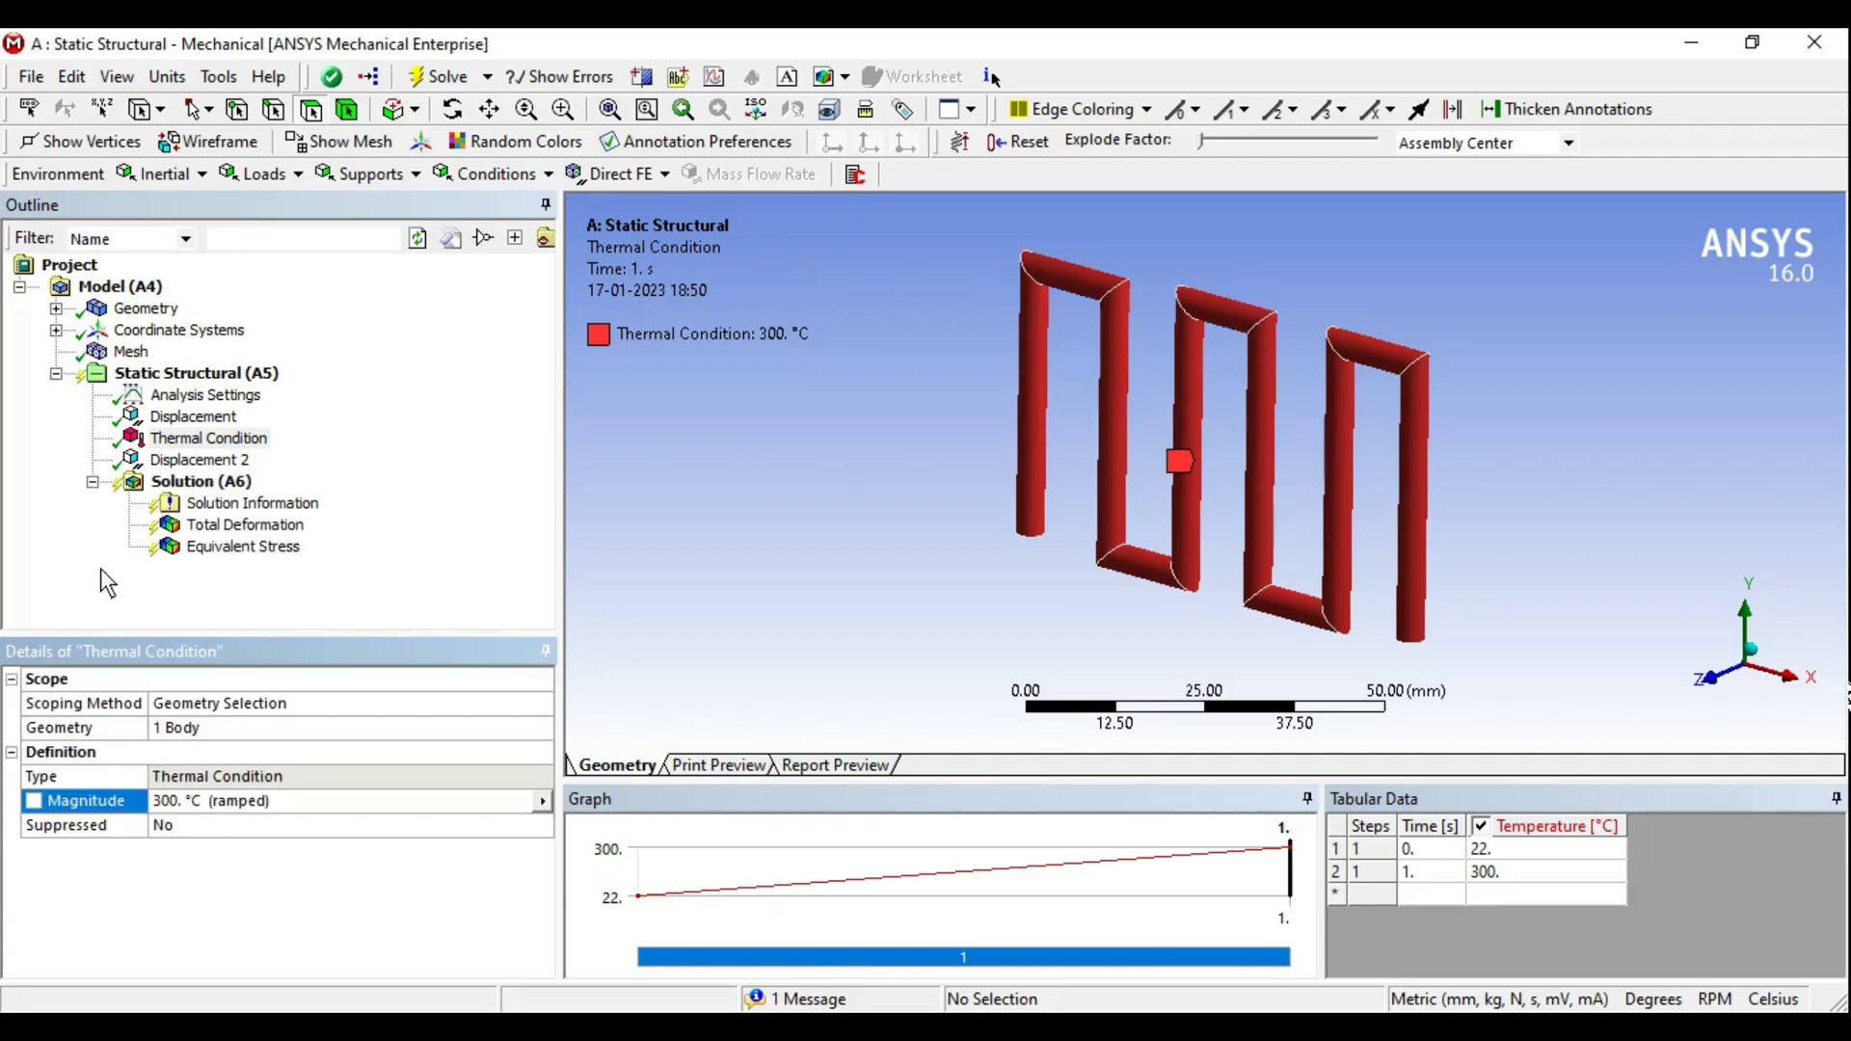
left_click(438, 76)
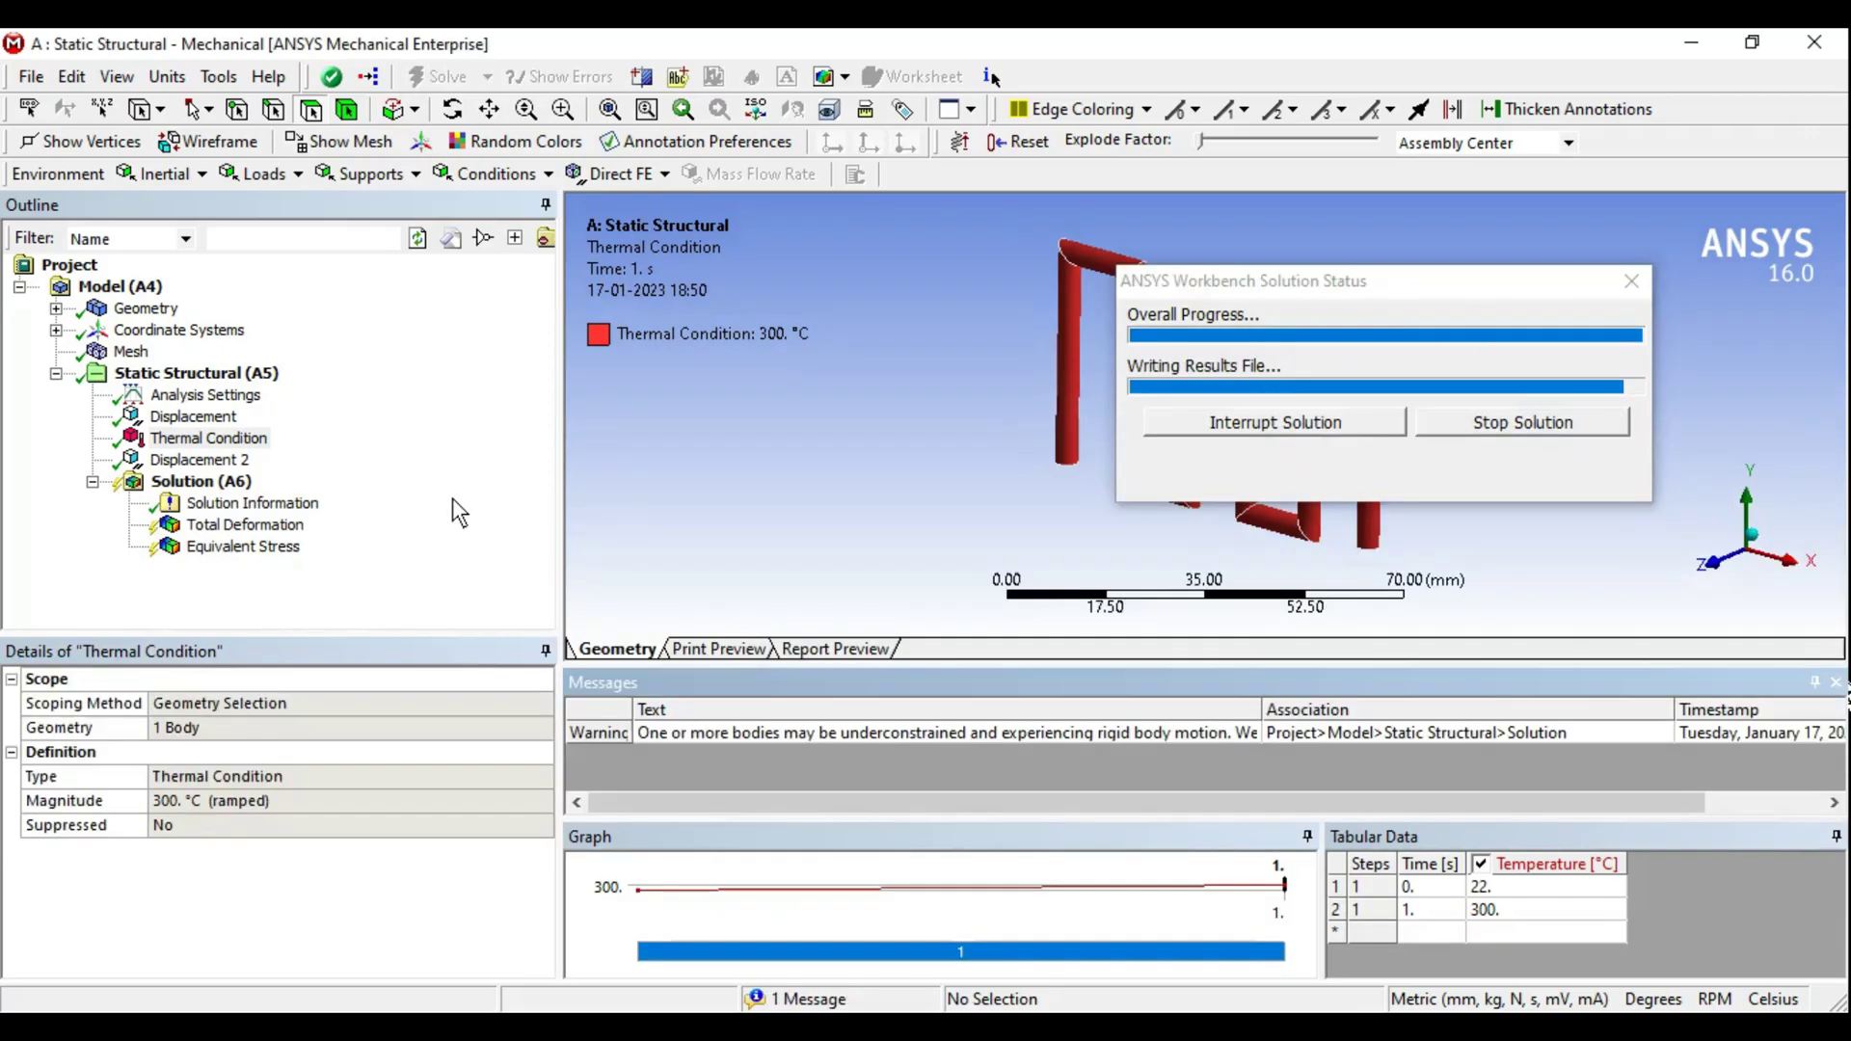
- Review the new Total Deformation (max 0.17089 mm) and Equivalent Stress (max 634.38 MPa)
left_click(241, 526)
left_click(231, 546)
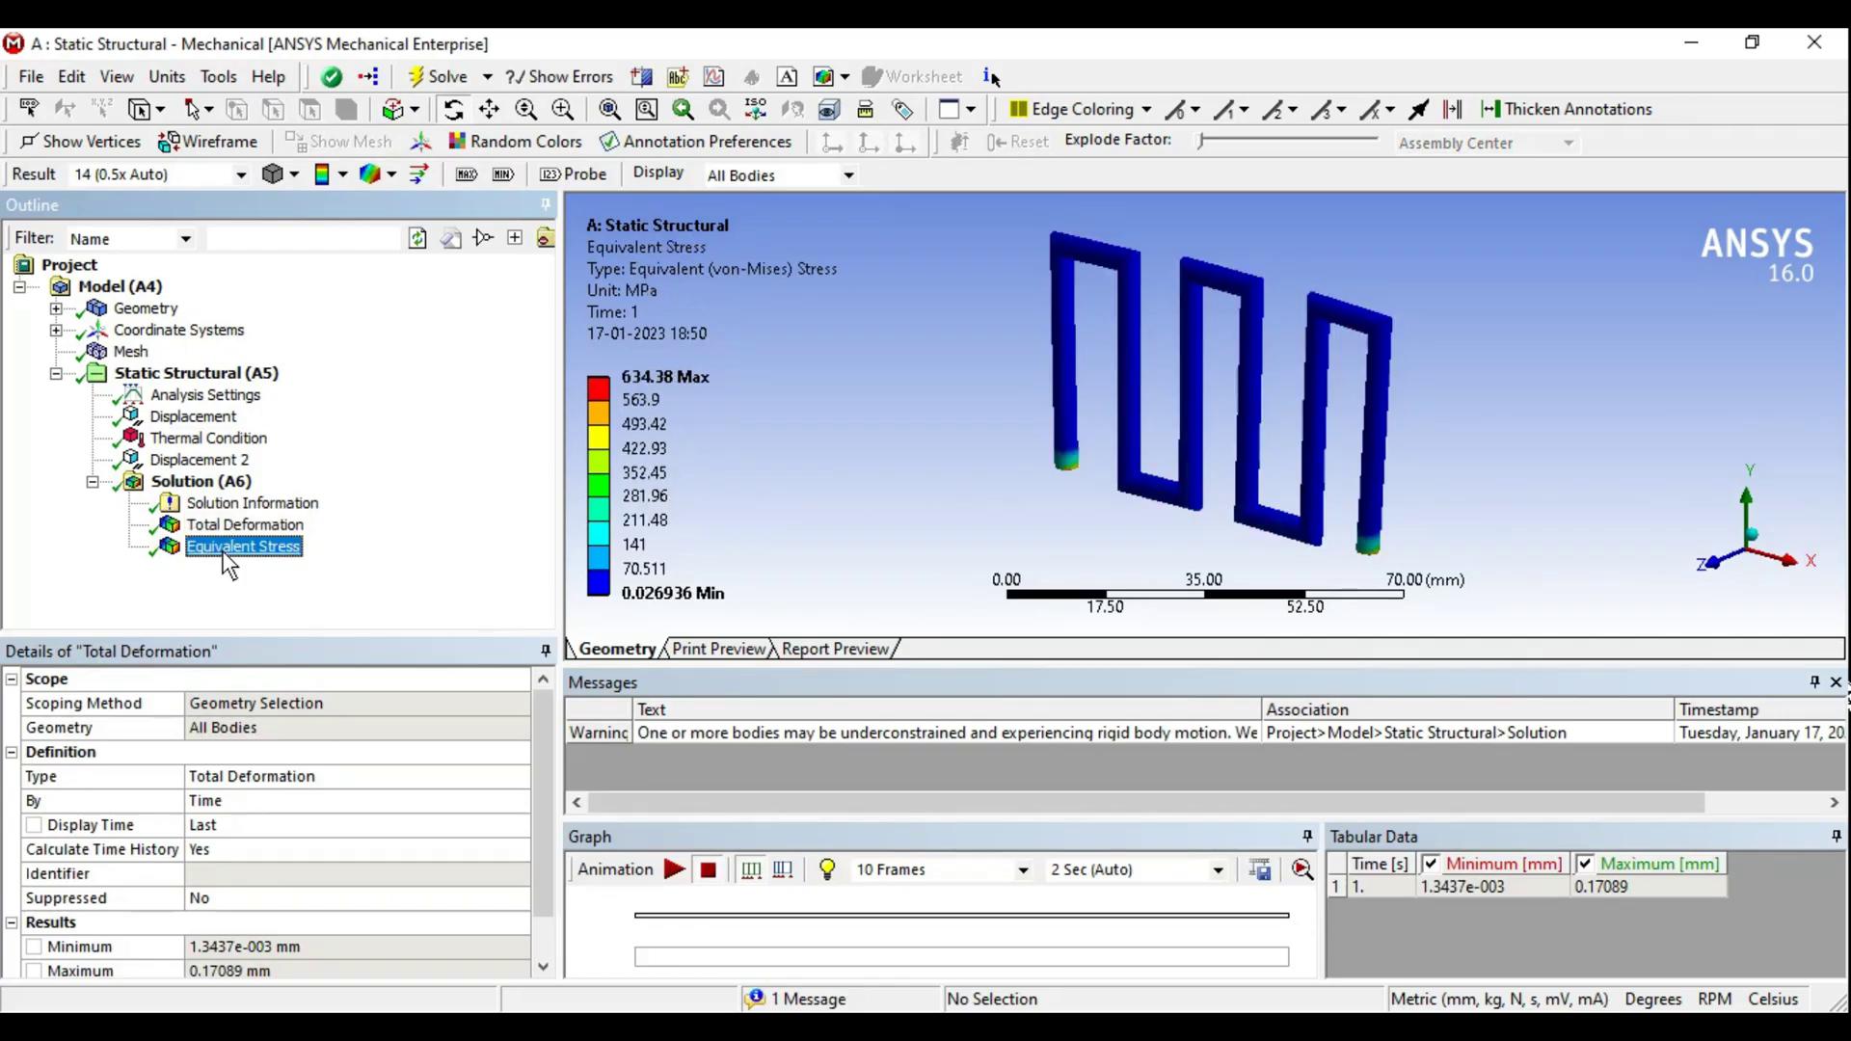
left_click(243, 525)
mouse_move(756, 396)
middle_mouse_down()
mouse_move(1184, 389)
mouse_move(1172, 447)
middle_mouse_up()
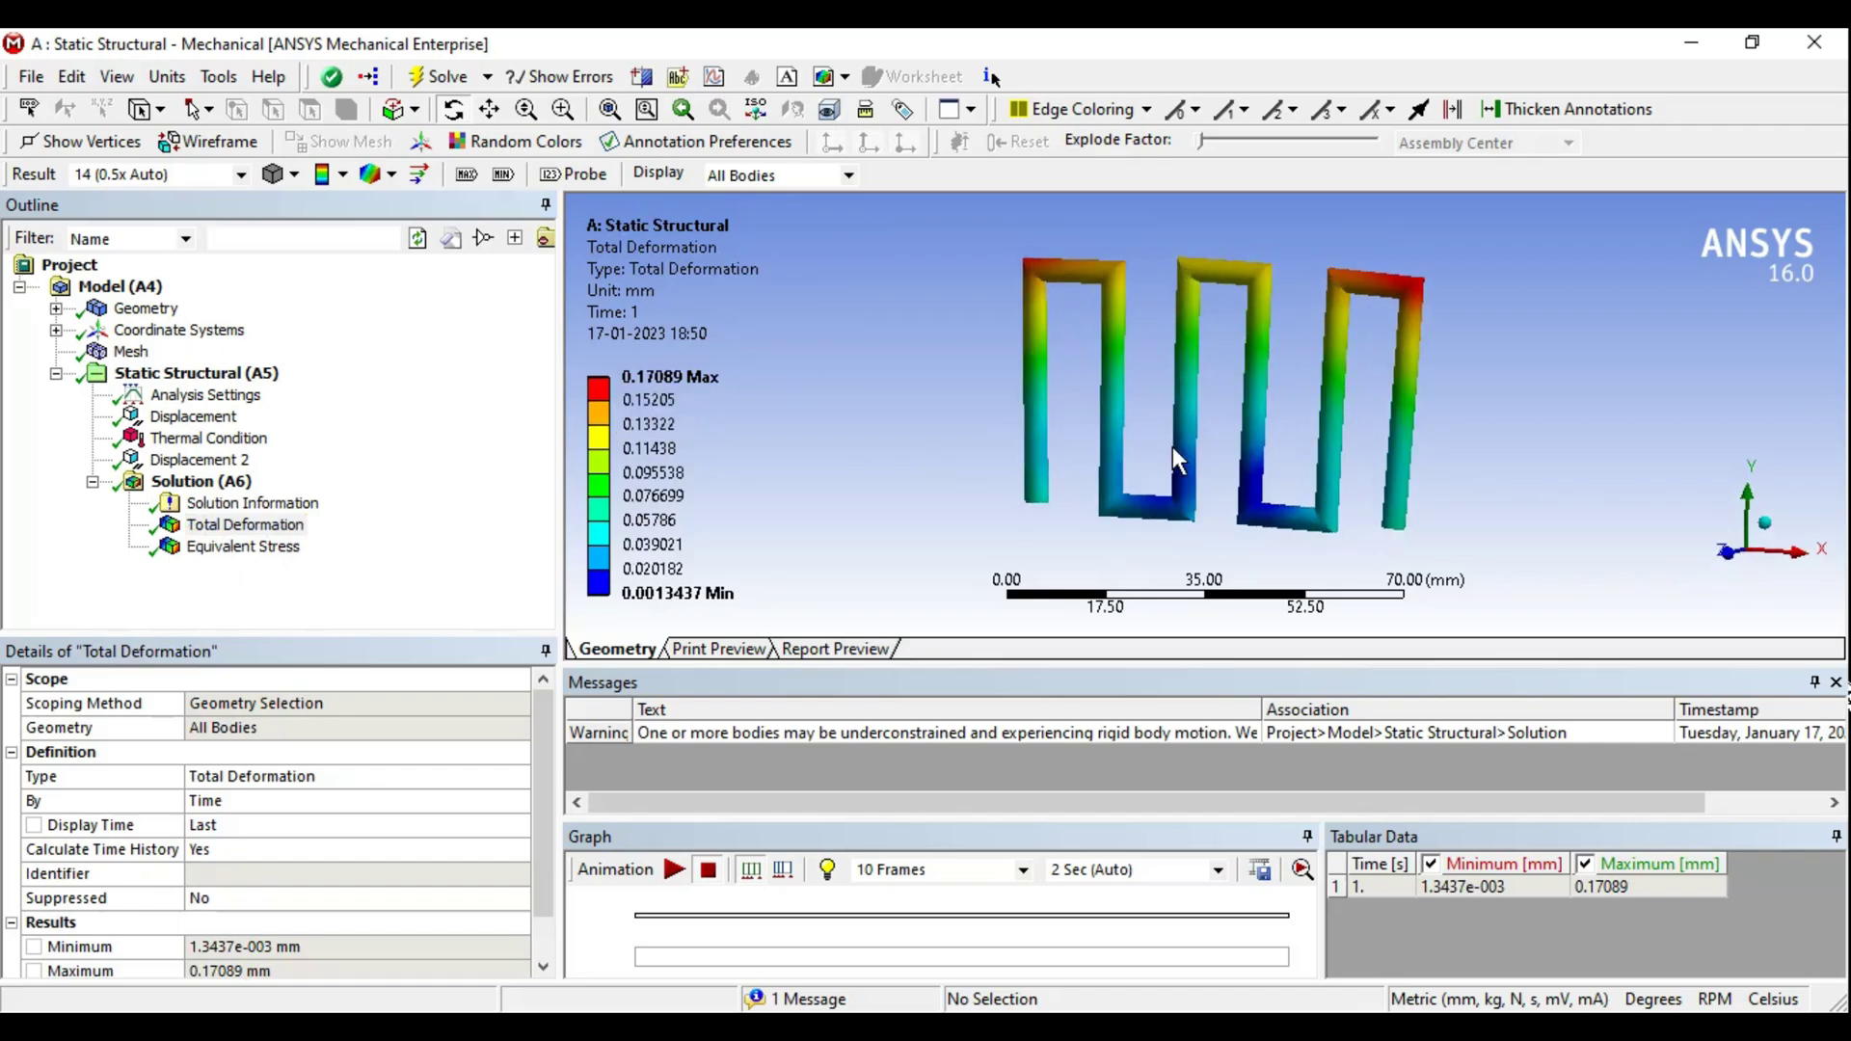
- Dismiss the warnings, play and stop the deformation animation, then switch to DesignModeler
left_click(1813, 683)
left_click(675, 833)
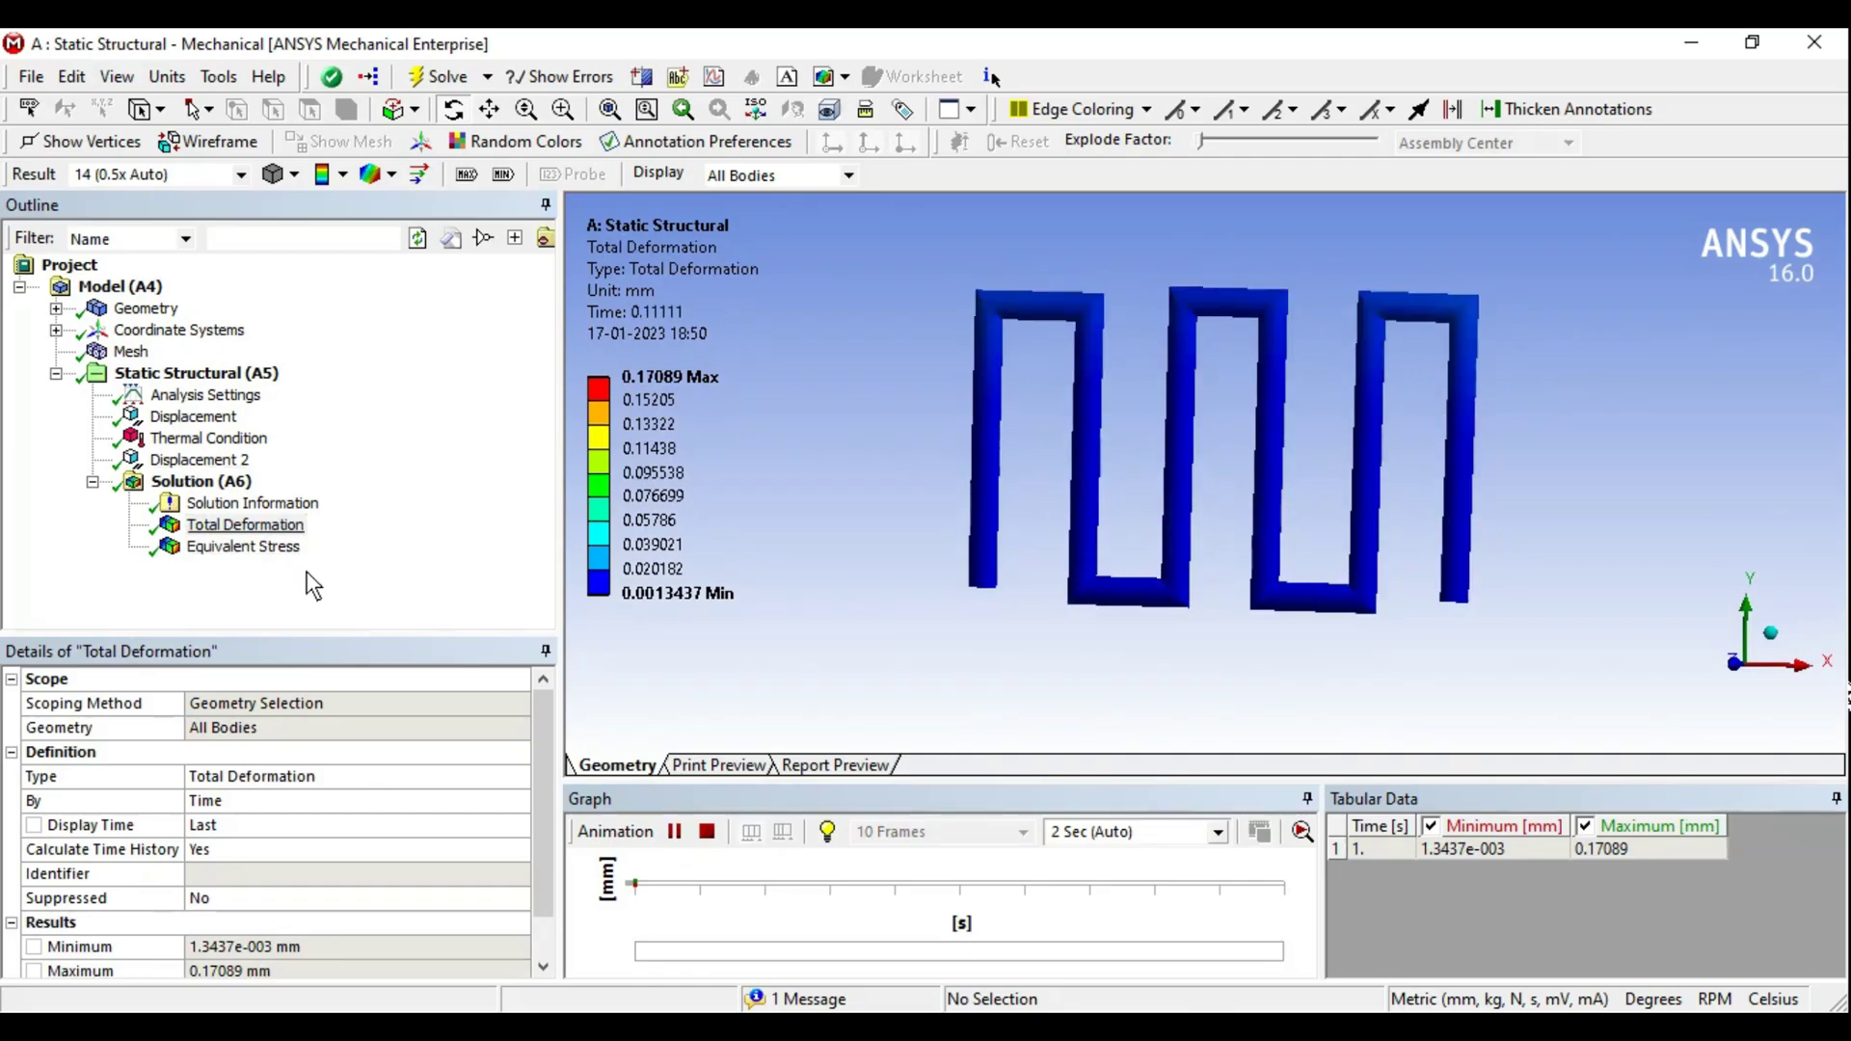
left_click(714, 834)
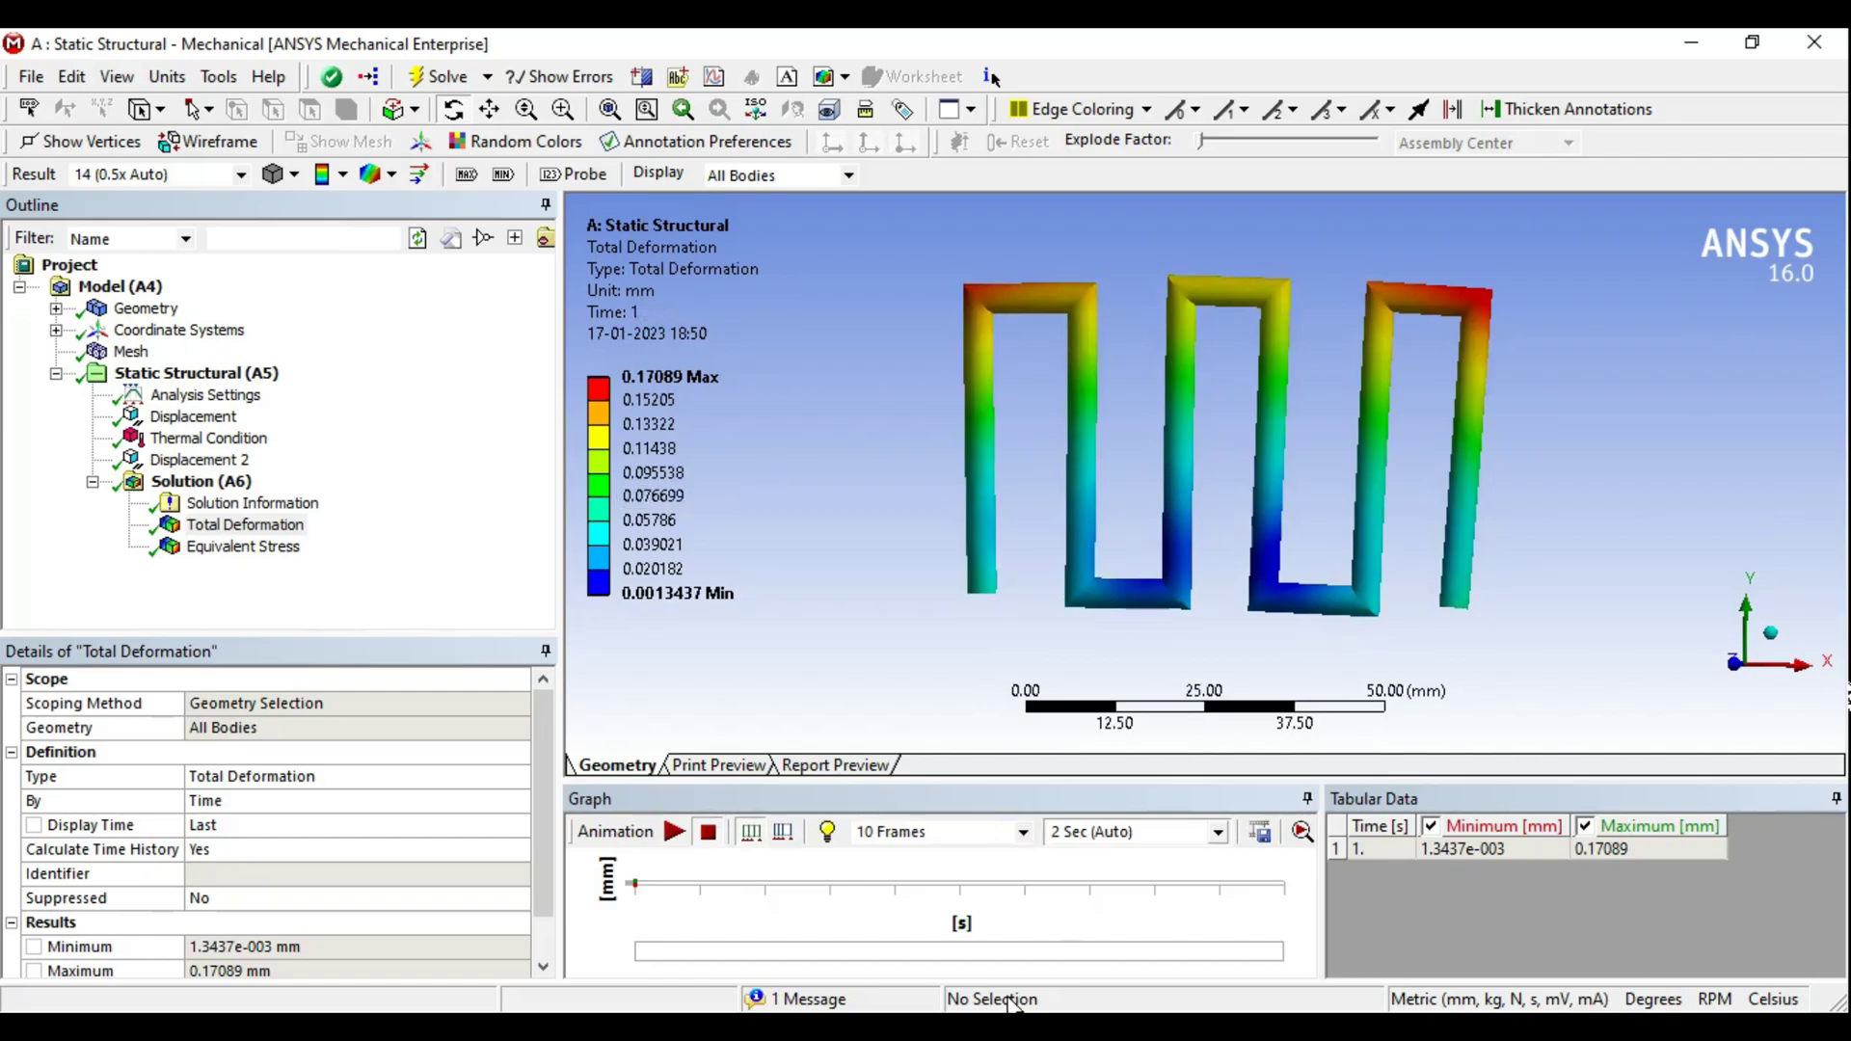
left_click(1012, 1028)
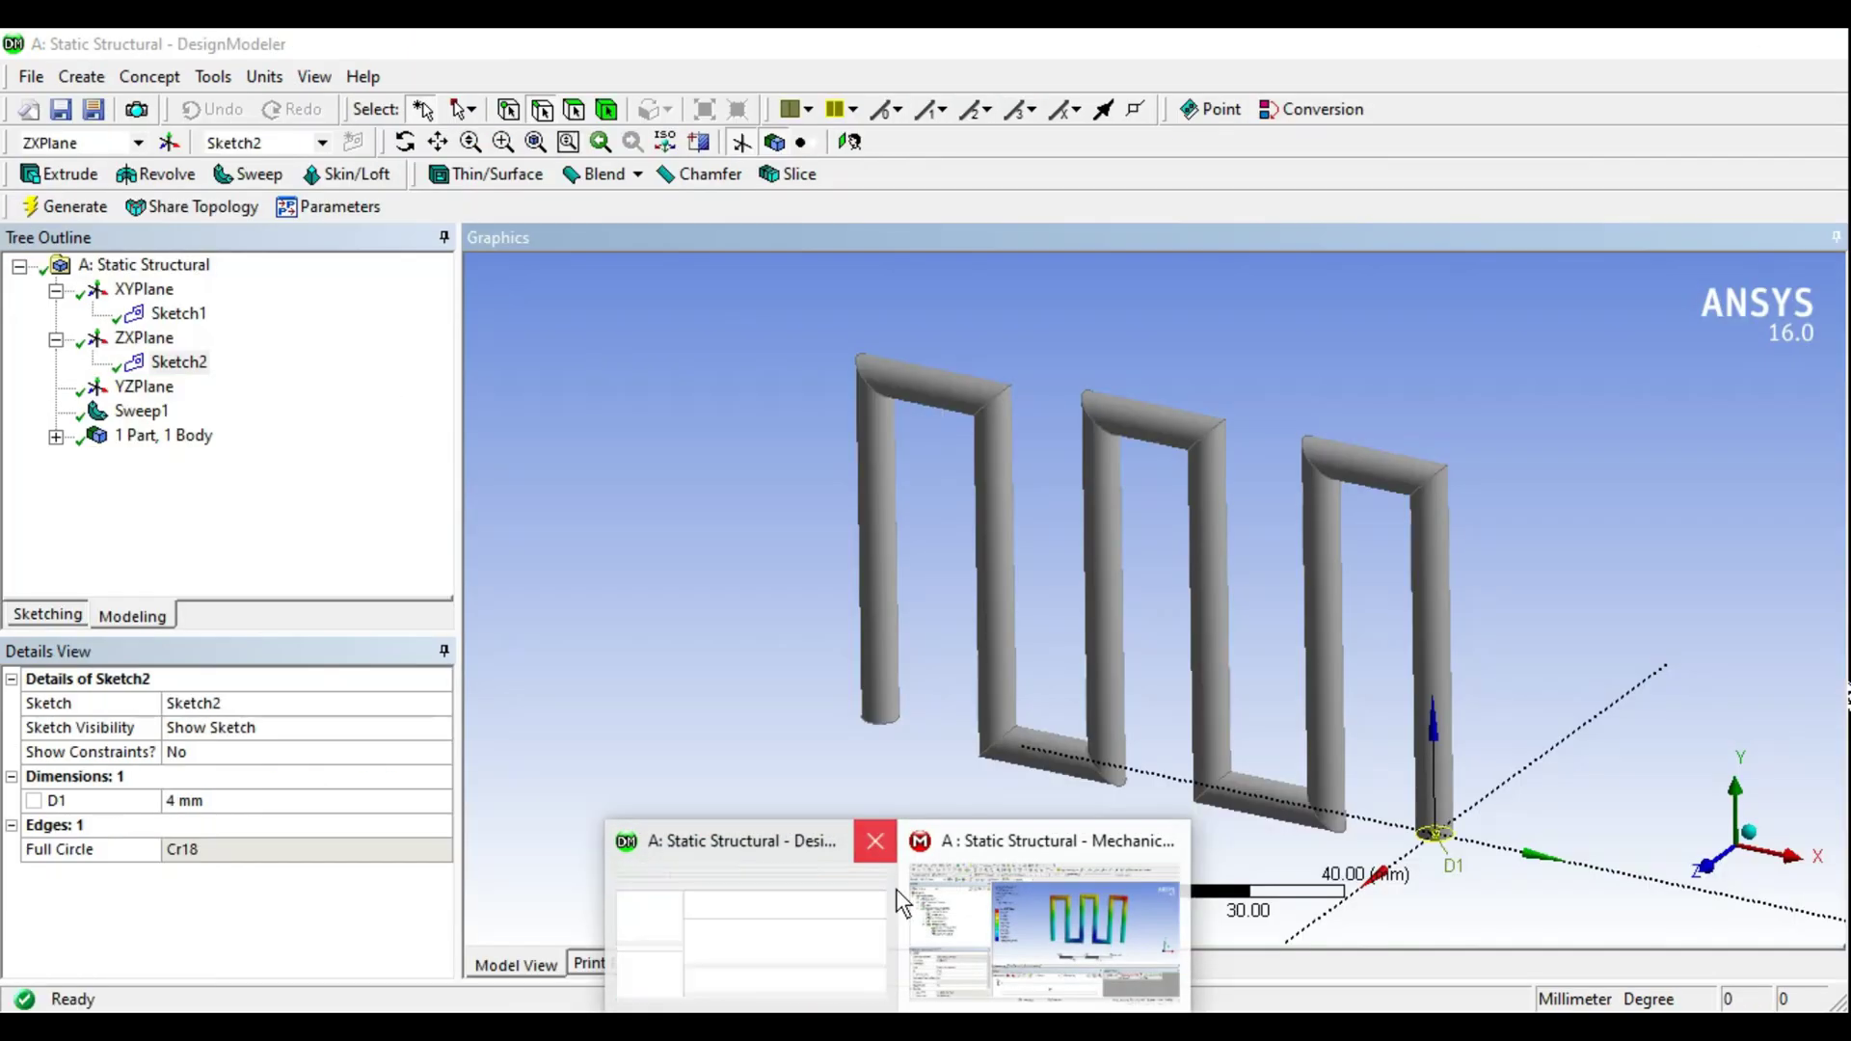